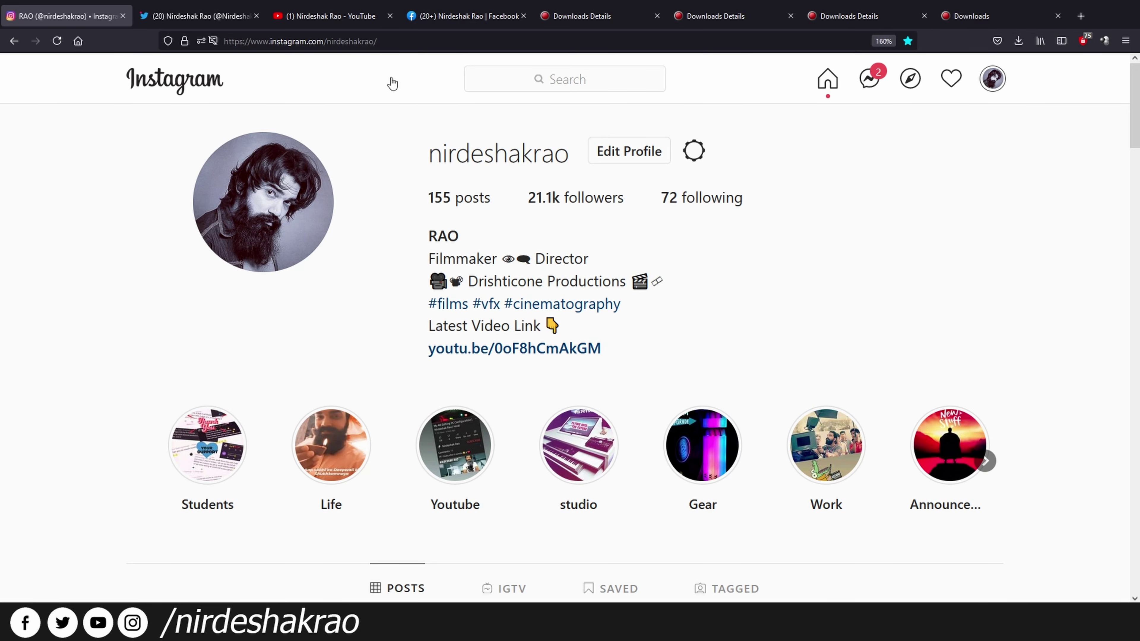
Scroll down the Instagram post grid and back to the top, then switch to the Twitter tab.
scroll(909, 291, "down", 5)
scroll(980, 268, "down", 5)
scroll(898, 287, "down", 5)
scroll(831, 306, "down", 5)
scroll(831, 305, "down", 5)
scroll(664, 300, "down", 4)
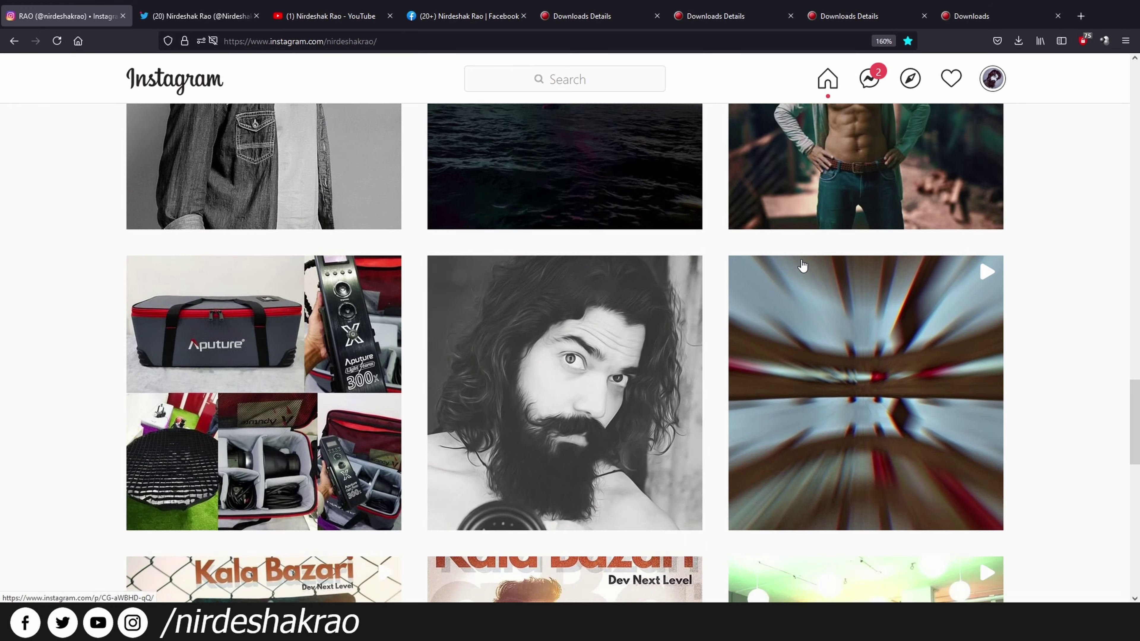
scroll(794, 262, "up", 10)
scroll(813, 269, "up", 10)
scroll(813, 269, "up", 5)
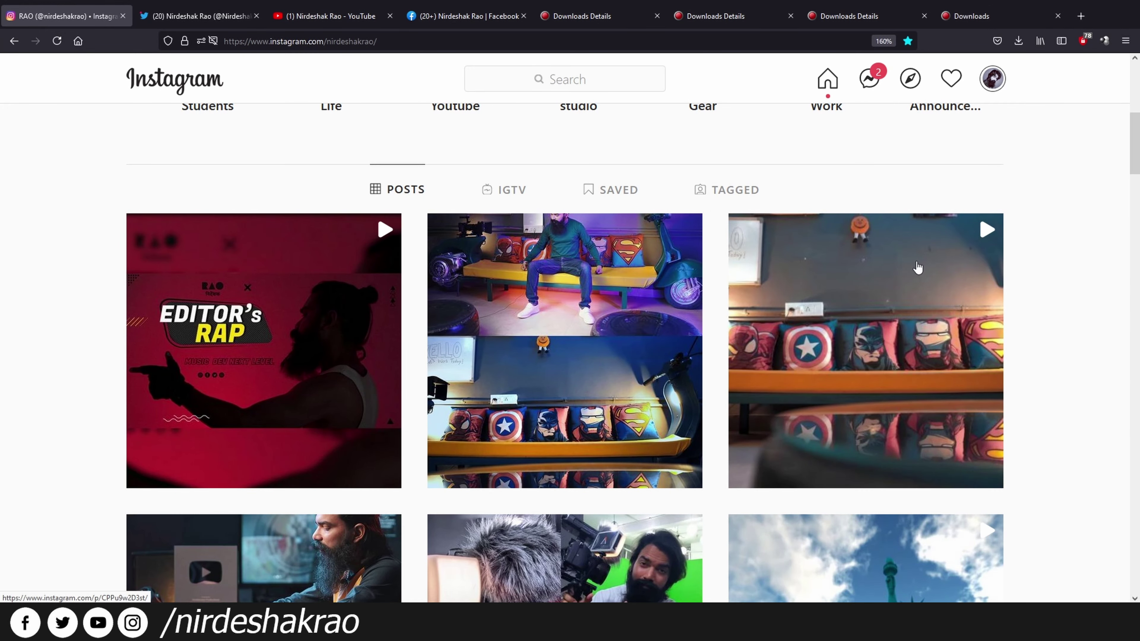
scroll(918, 268, "up", 5)
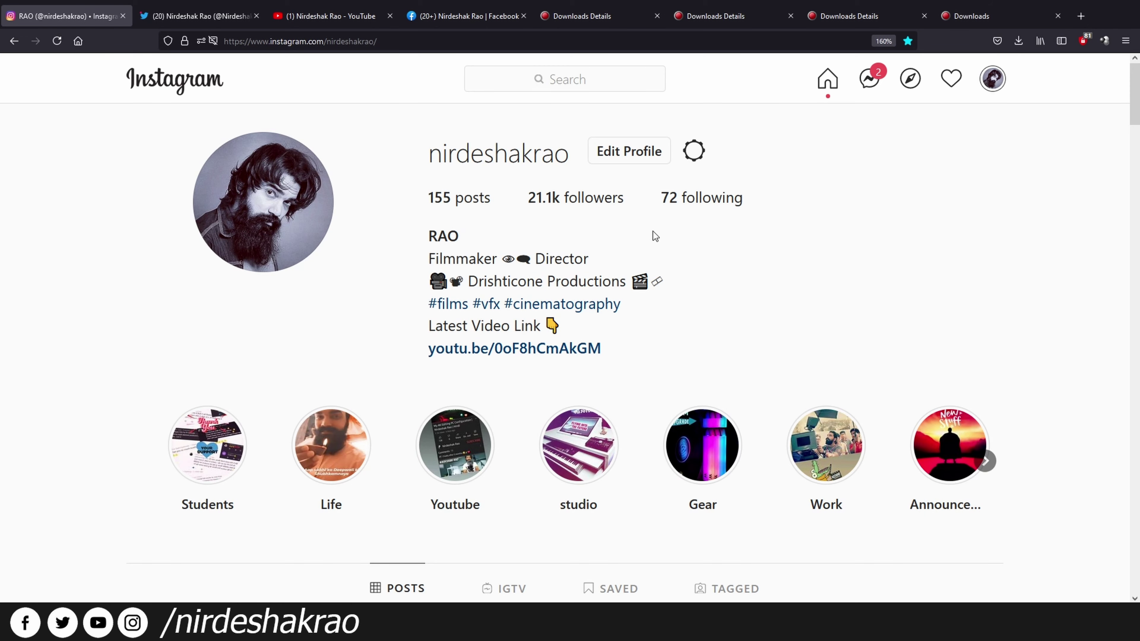
left_click(224, 16)
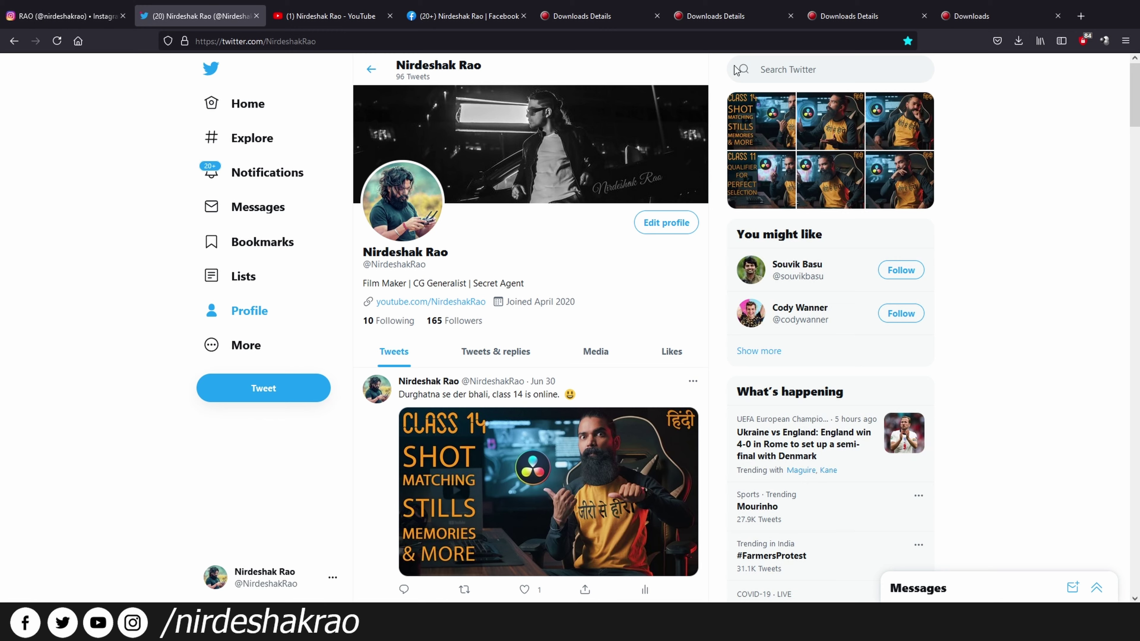
Skim the Twitter profile, then move on to the YouTube channel's Videos page.
scroll(462, 413, "down", 5)
scroll(463, 413, "up", 5)
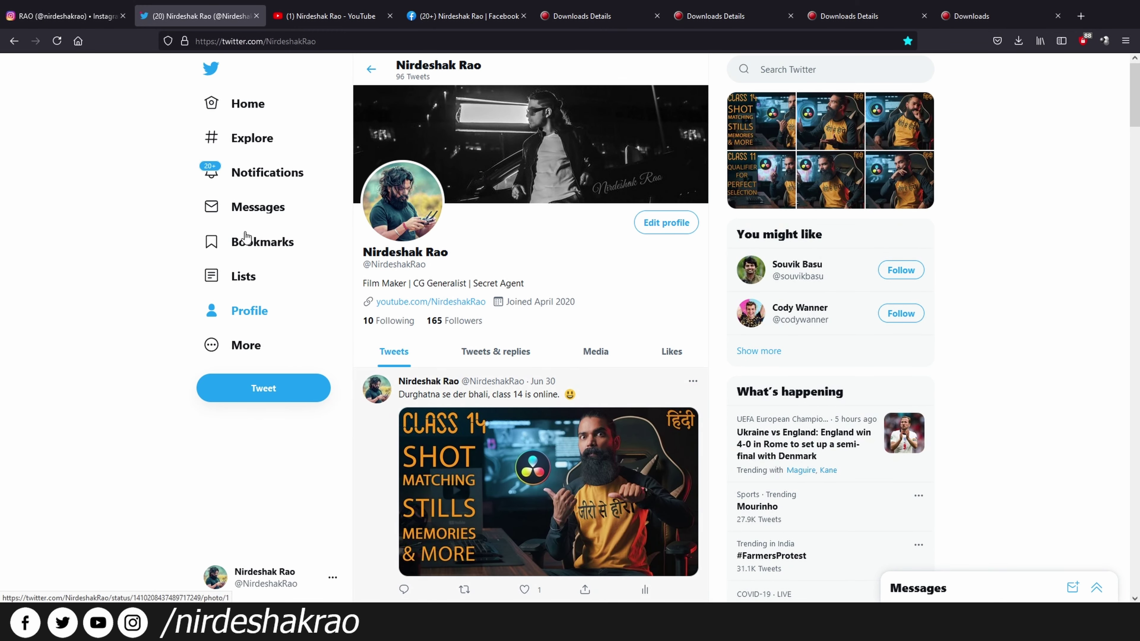
left_click(296, 17)
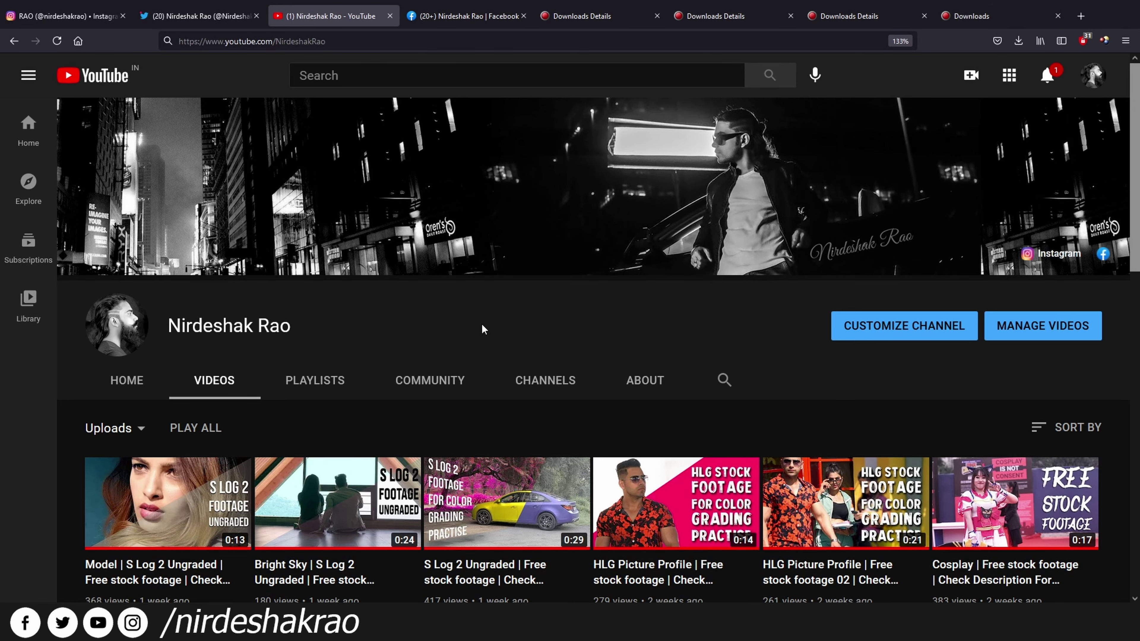
Scroll through the YouTube channel's uploads, then switch to the Facebook and Instagram tabs.
scroll(837, 495, "down", 3)
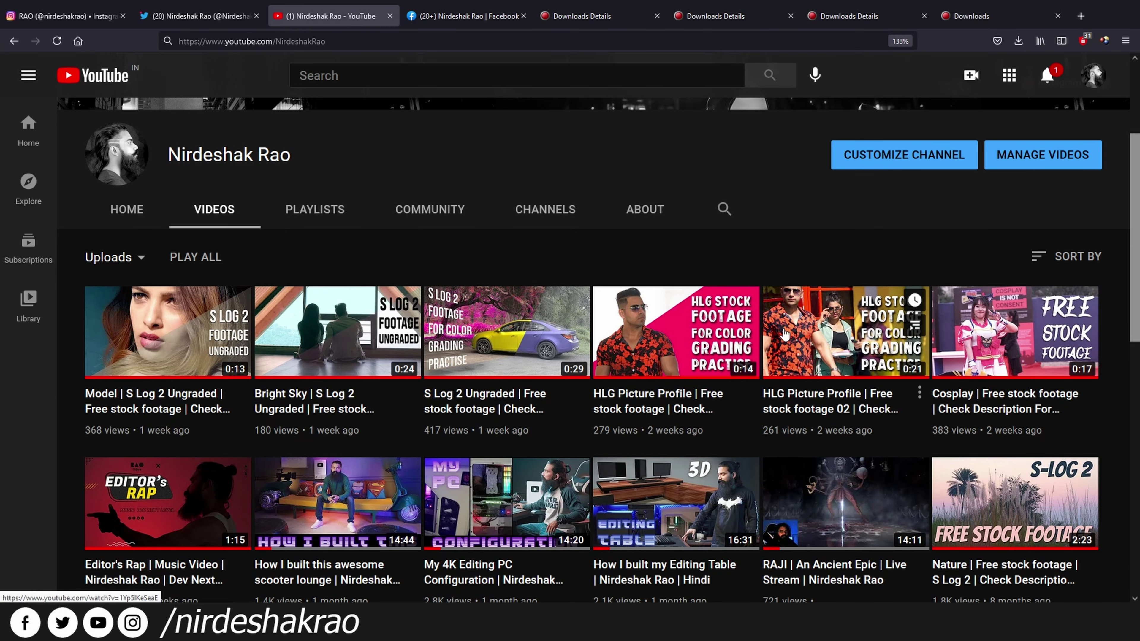
scroll(784, 334, "down", 2)
scroll(859, 335, "up", 5)
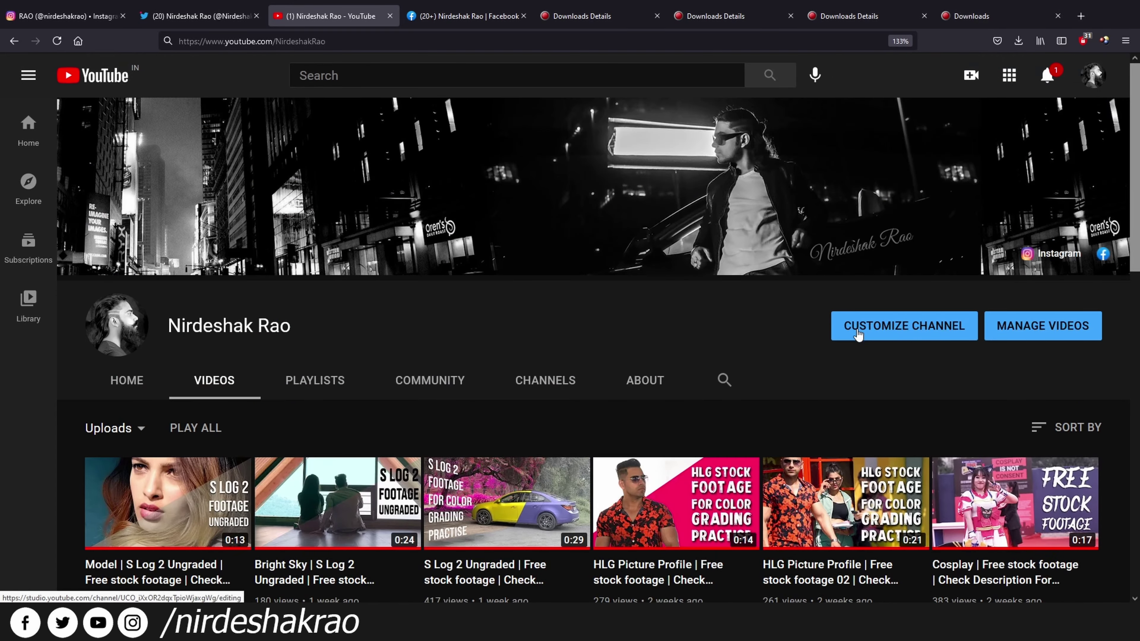
scroll(858, 334, "down", 5)
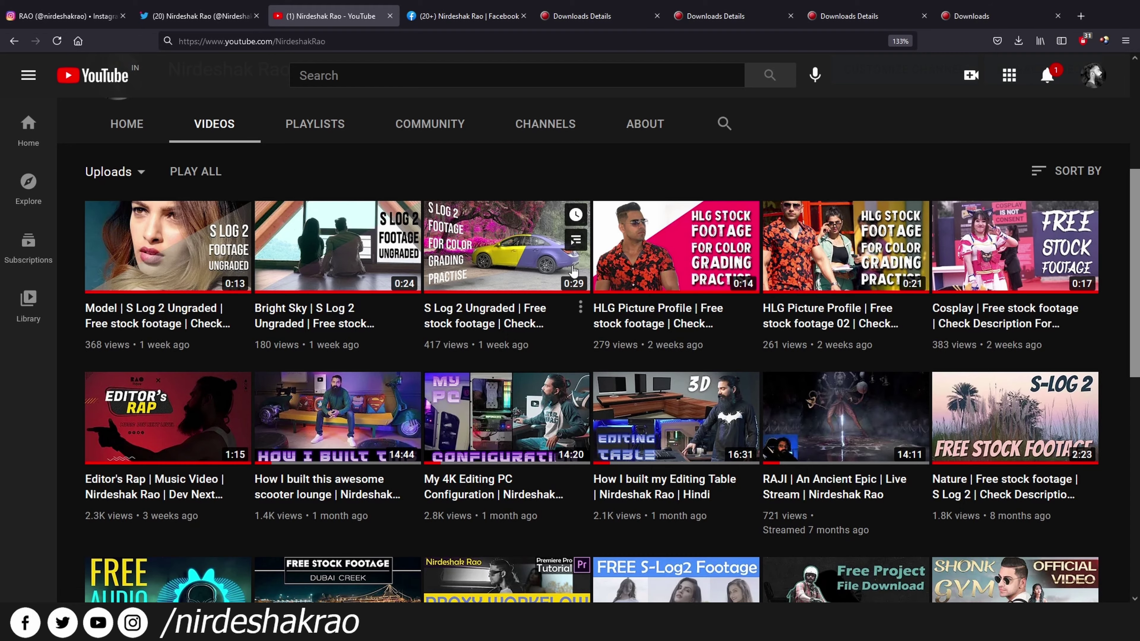
scroll(574, 270, "up", 5)
left_click(454, 16)
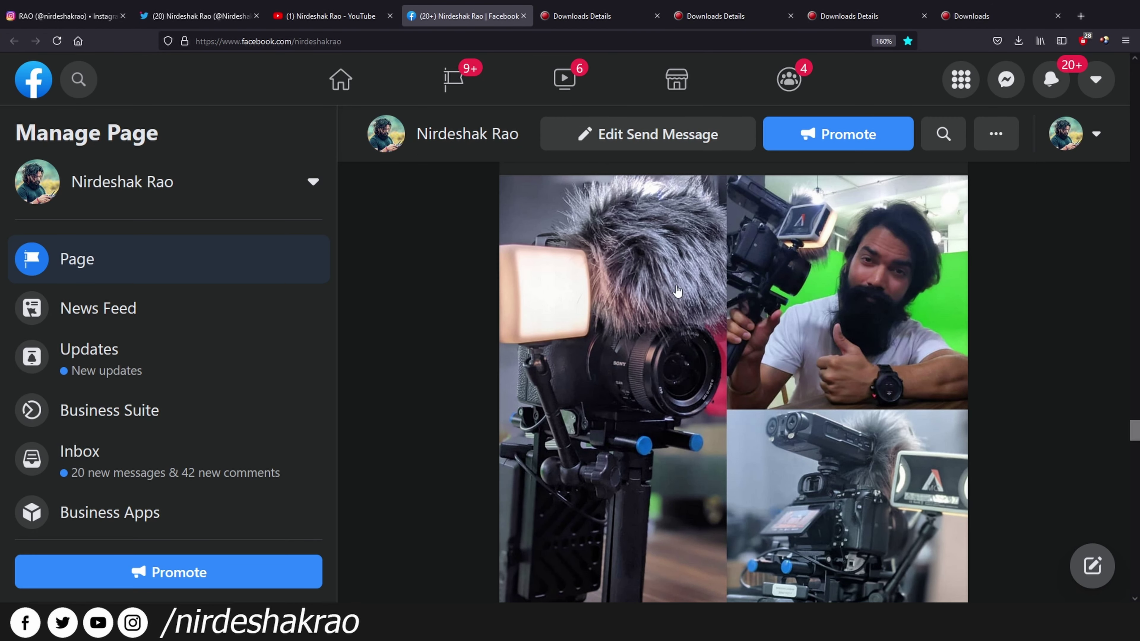
left_click(92, 14)
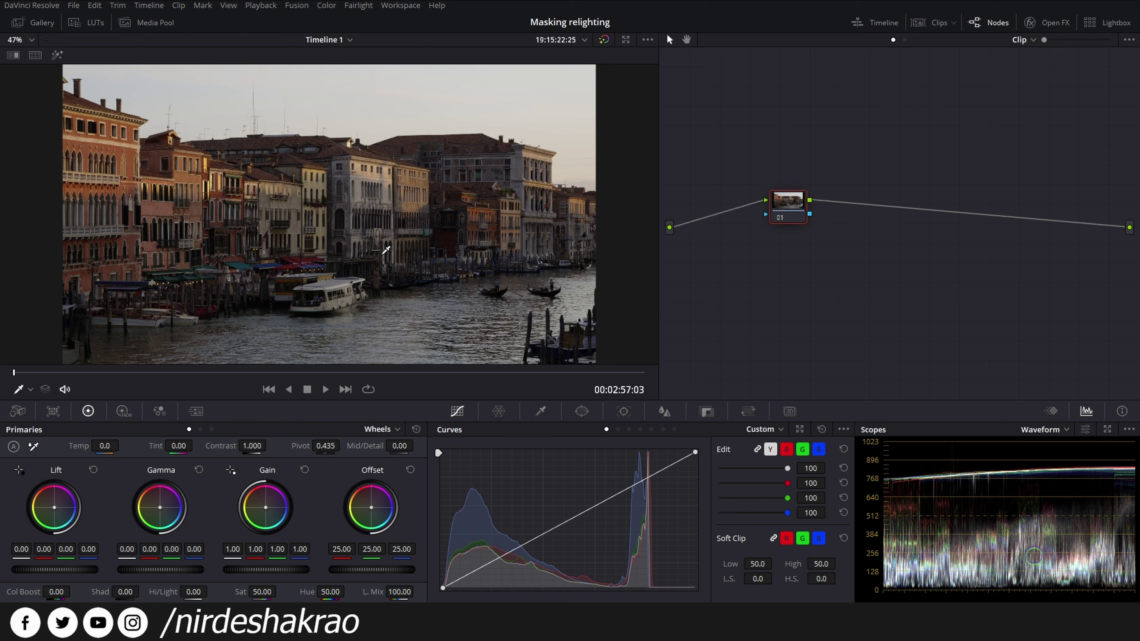
Open the LUT library on the Color page for the Venice canal clip.
left_click(92, 24)
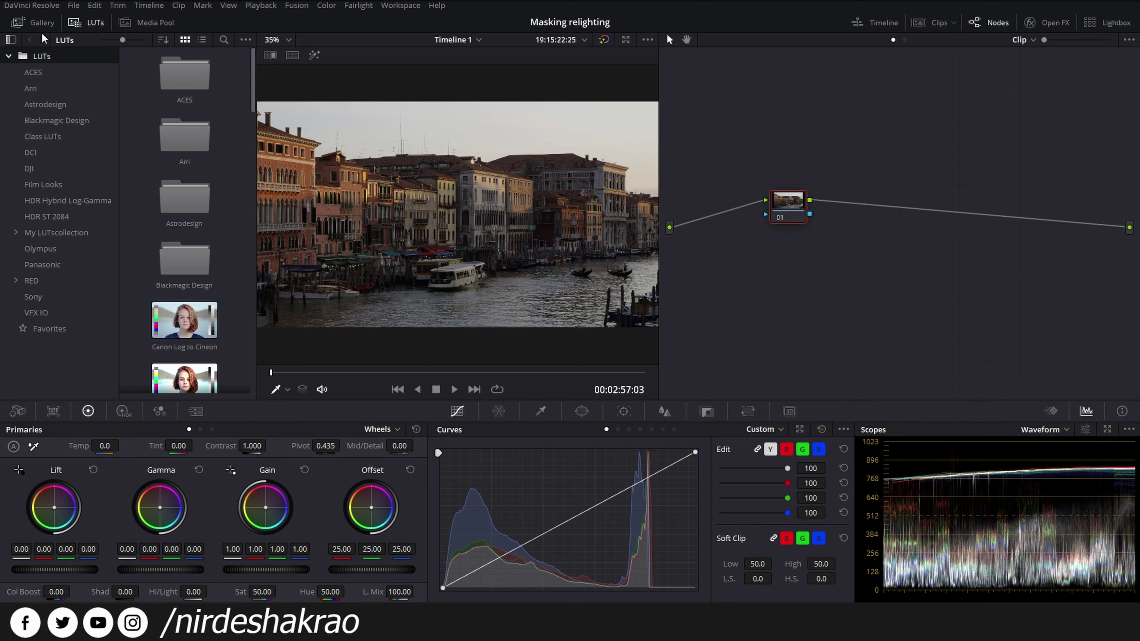
Apply the Astrodesign 'ALog to ARRI Log C' LUT to node 01.
left_click(9, 57)
left_click(9, 57)
left_click(31, 88)
left_click(44, 104)
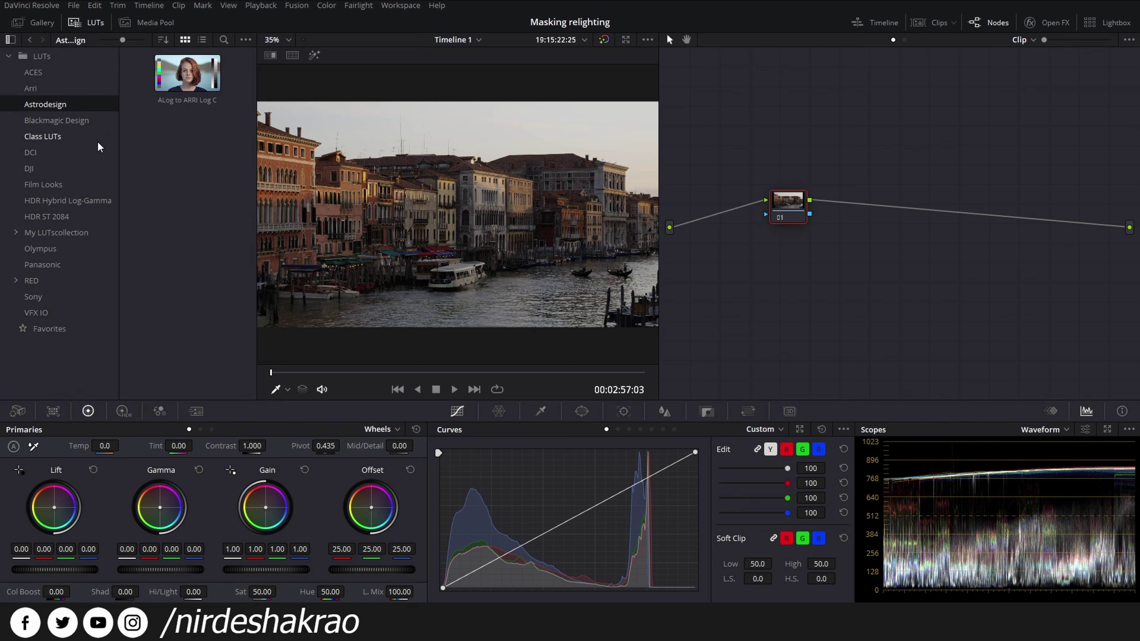
left_click_drag(173, 80, 798, 207)
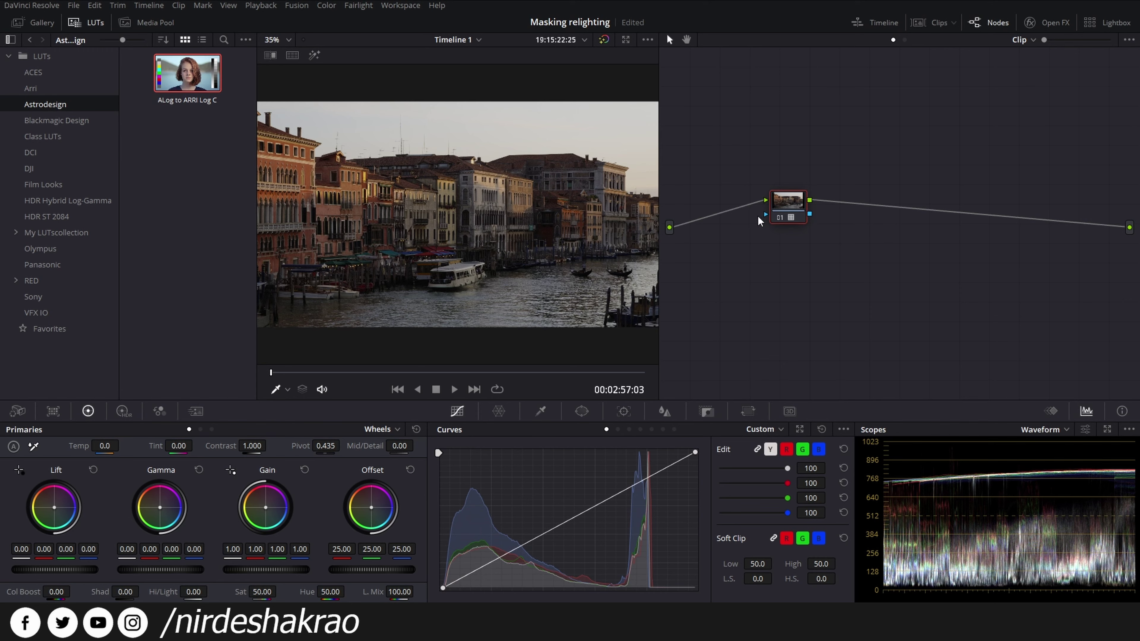
Reset node 01 and apply the Blackmagic 4.6K Film to Rec709 v3 LUT instead.
right_click(791, 208)
left_click(816, 217)
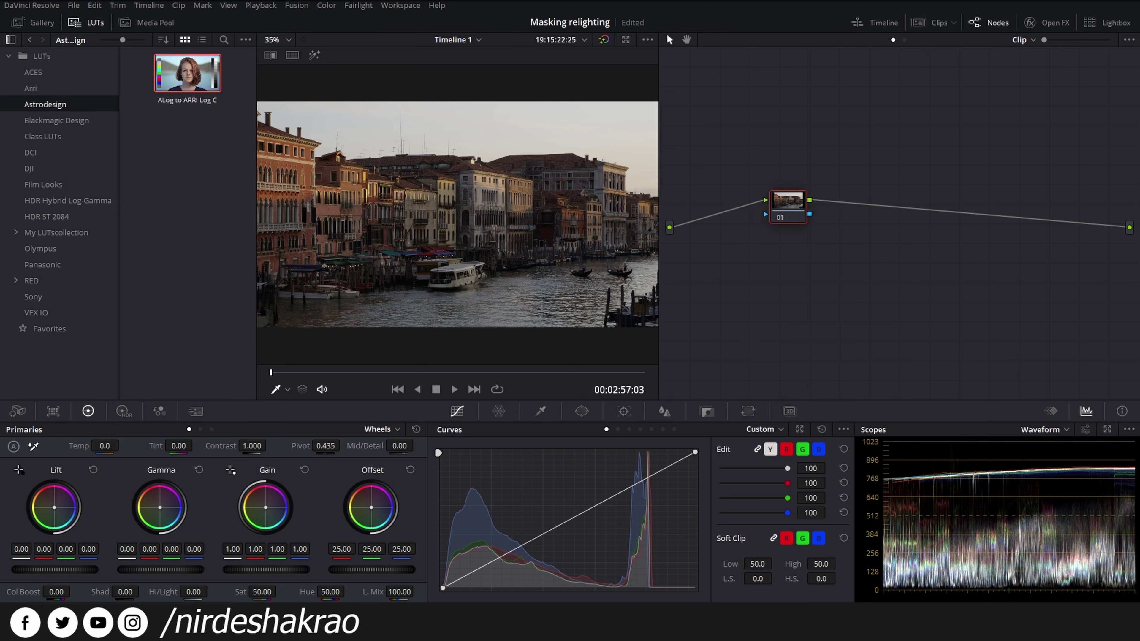
left_click(54, 120)
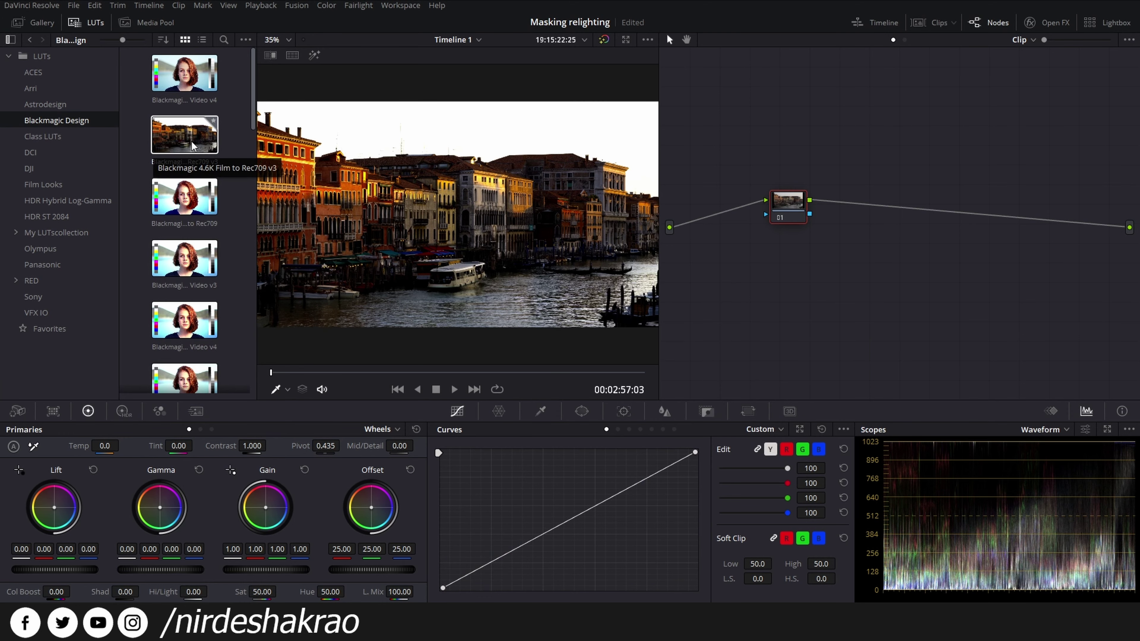
left_click_drag(192, 145, 790, 210)
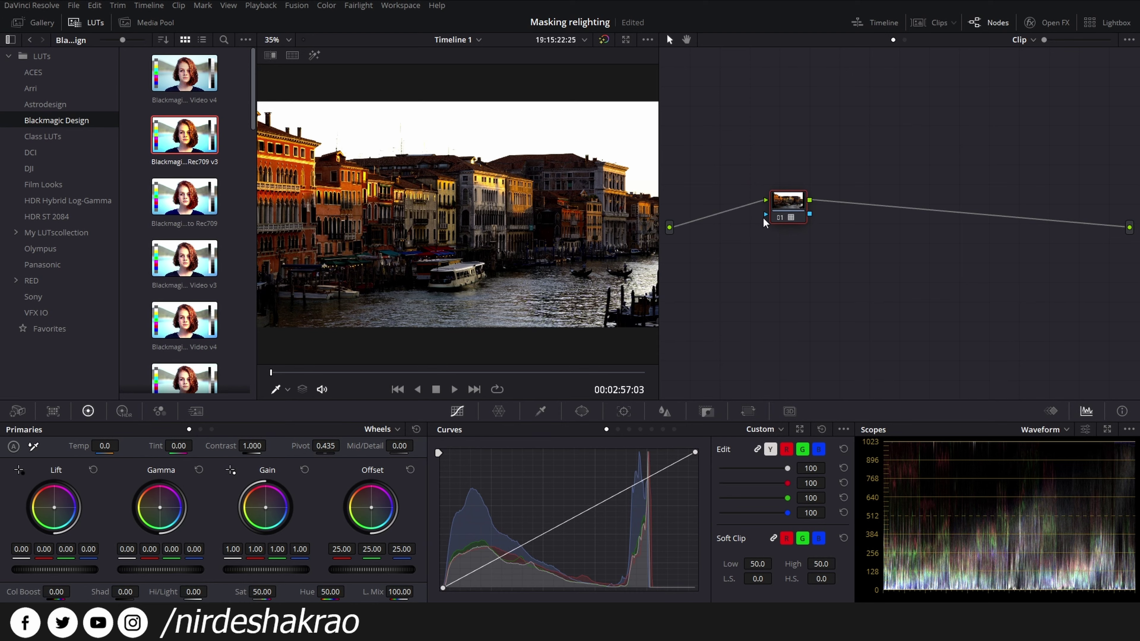
Bypass node 01 to compare the LUT, then reset its grade to remove it.
key("ctrl+d")
key("ctrl+d")
key("ctrl+d")
key("ctrl+d")
right_click(801, 207)
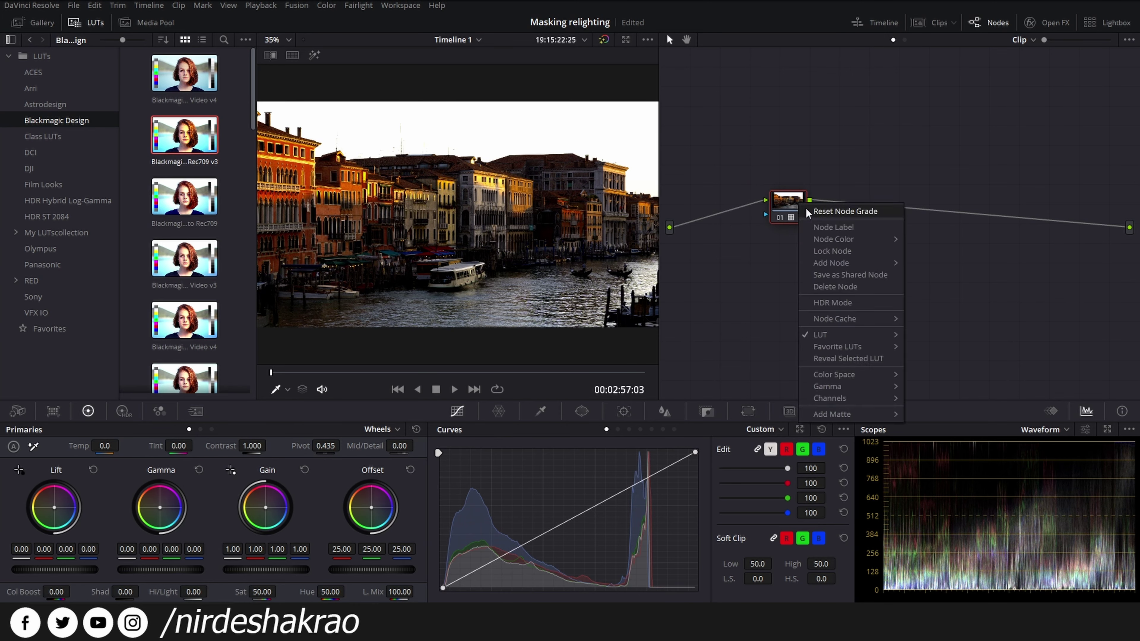
left_click(807, 212)
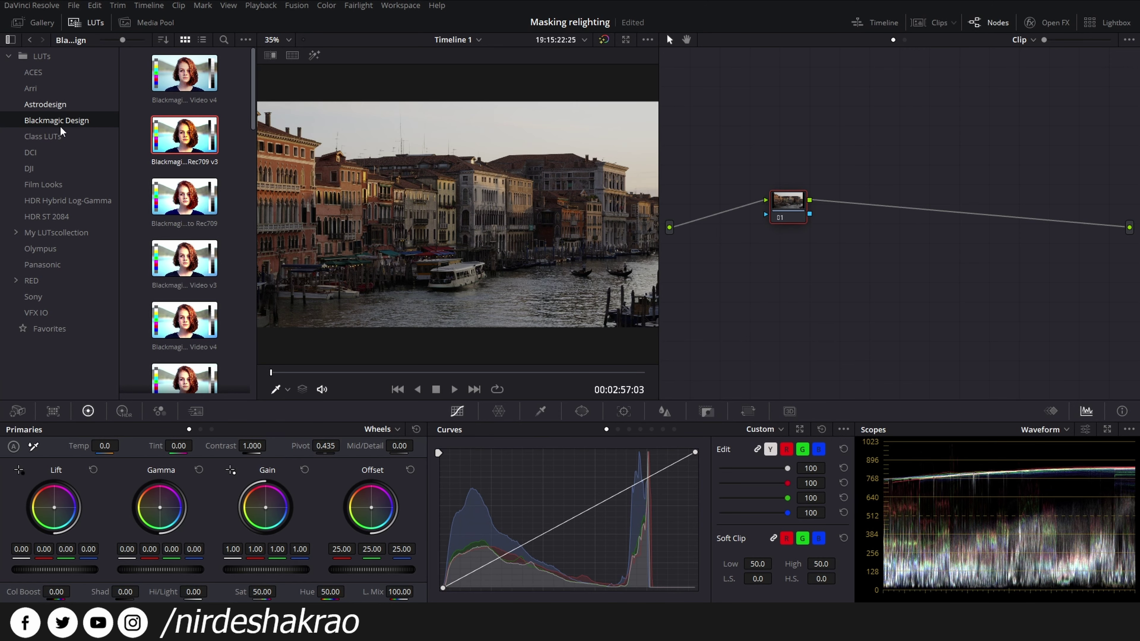
Browse the DJI and Sony LUT folders and move node 01 higher in the node graph.
left_click(36, 169)
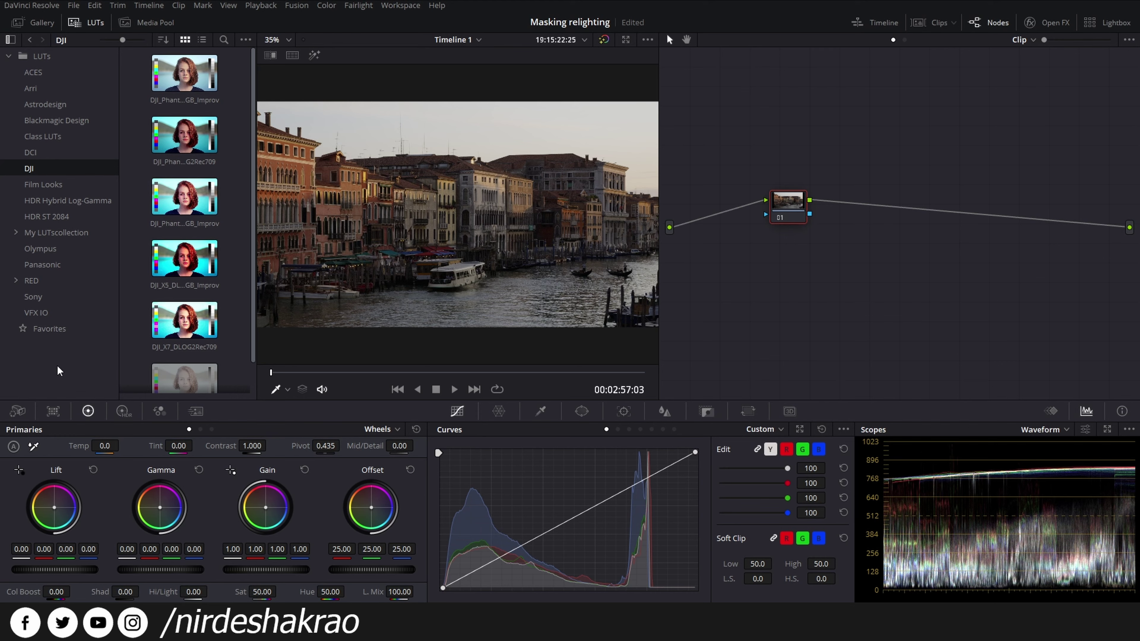
left_click(35, 296)
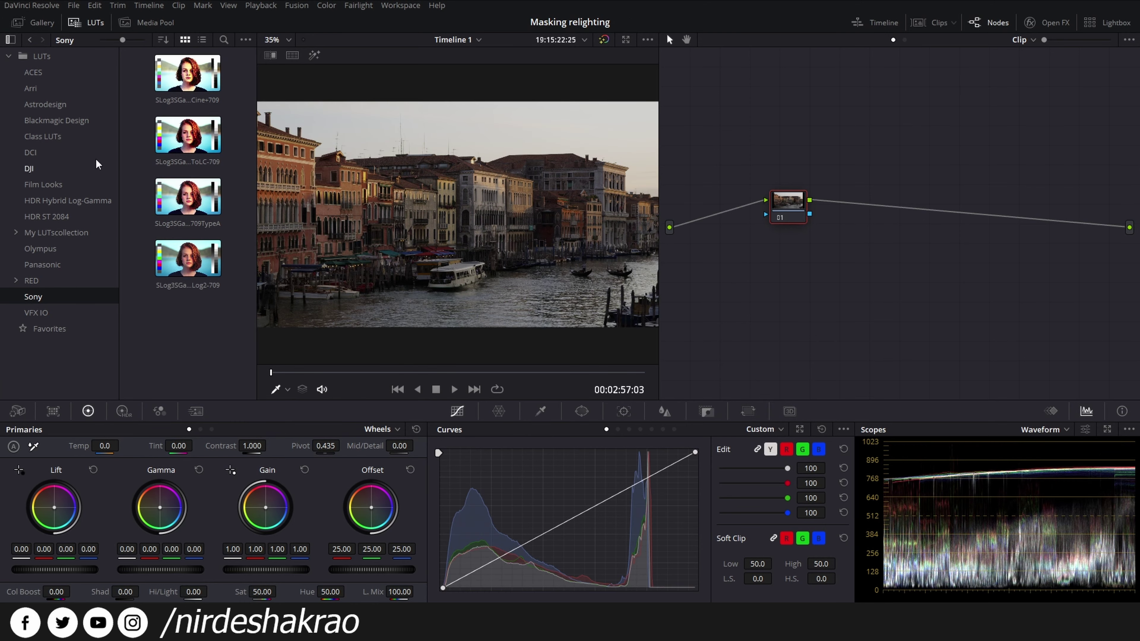
left_click_drag(787, 206, 752, 177)
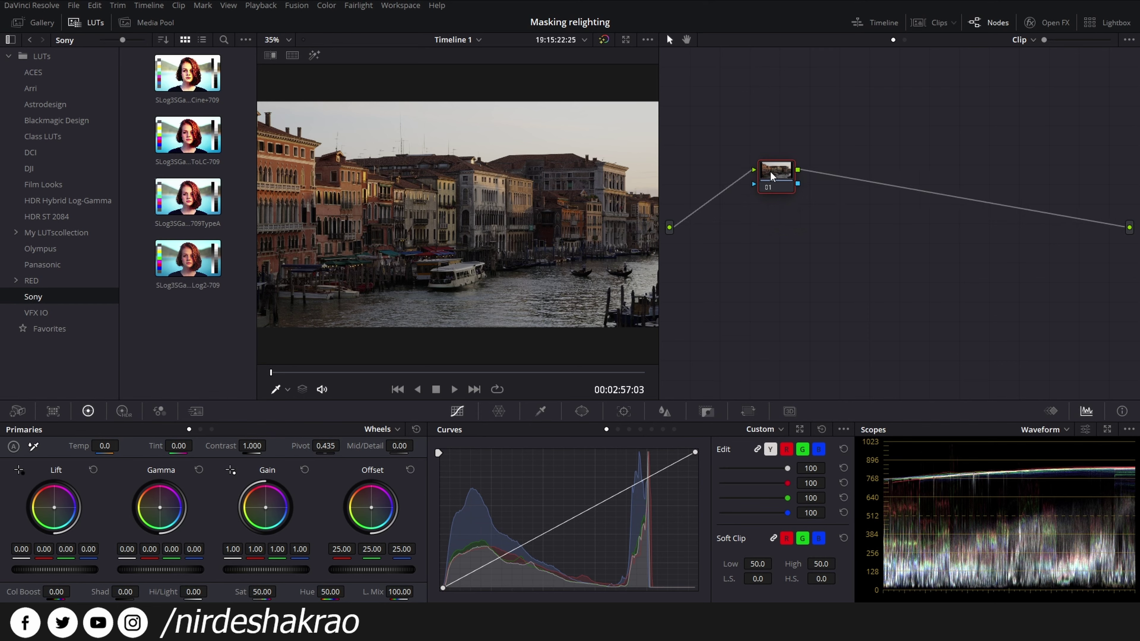
Assign the Sony SLog3 to Rec709 LUT to node 01 from its context menu.
right_click(752, 177)
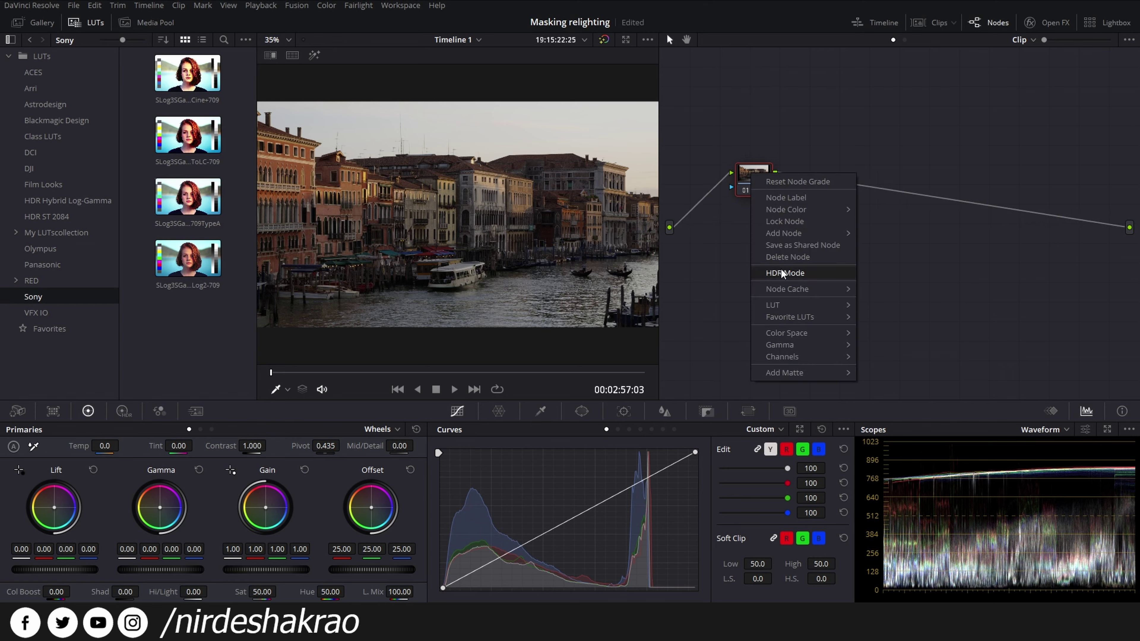
mouse_move(802, 310)
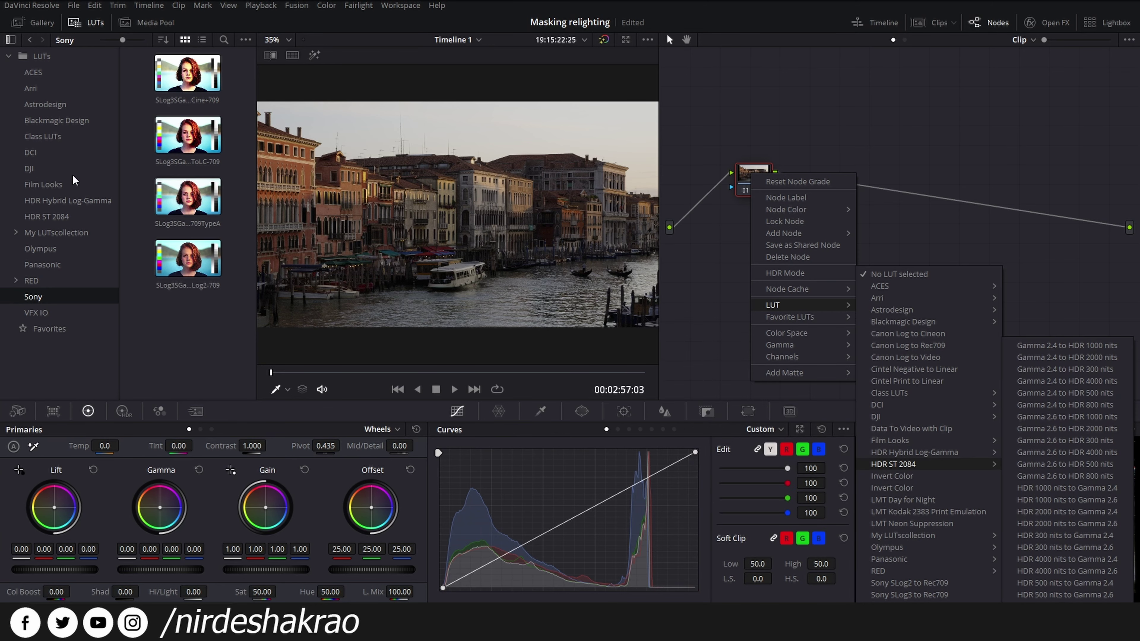
mouse_move(803, 335)
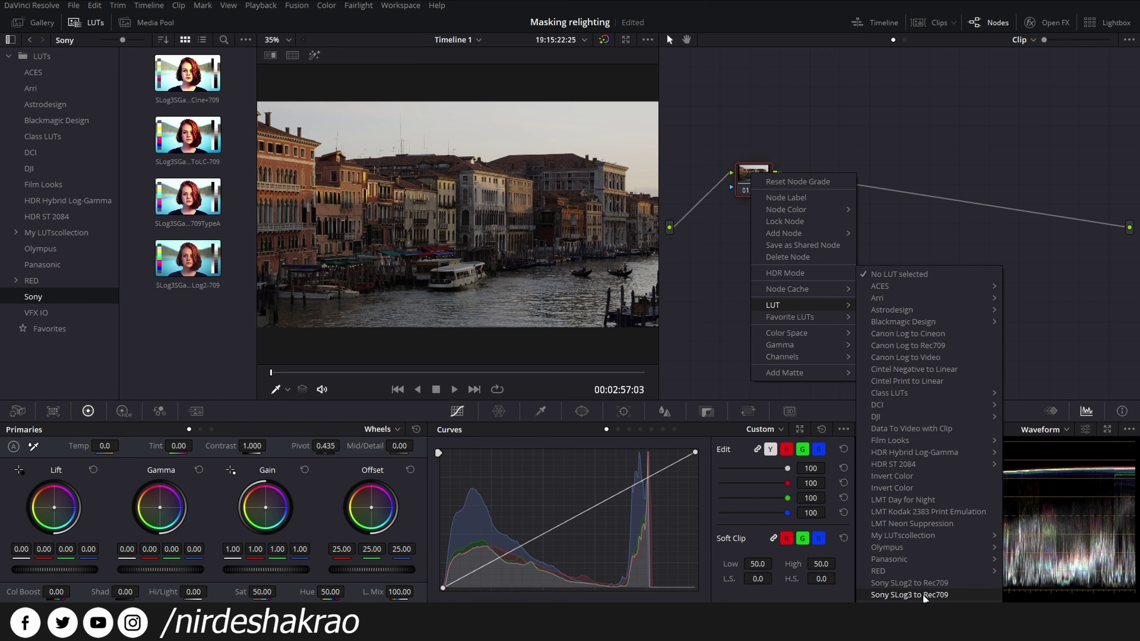
left_click(945, 586)
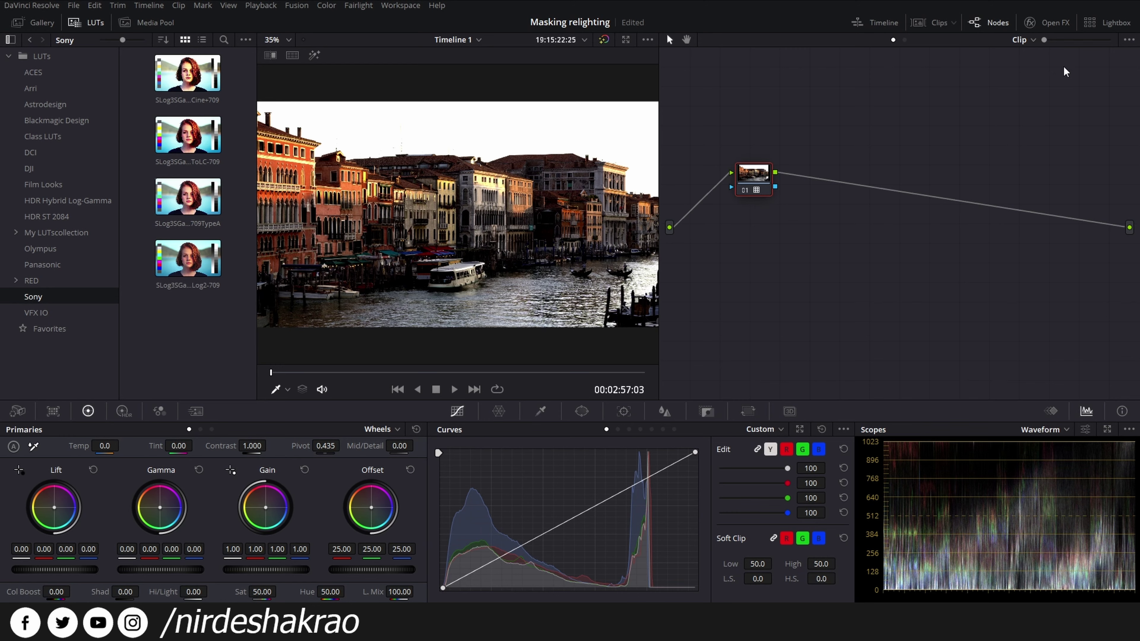
left_click_drag(1044, 40, 1110, 39)
Bring node 01 back into view and reset its grade.
mouse_move(674, 148)
left_mouse_down()
mouse_move(938, 275)
mouse_move(822, 224)
left_mouse_up()
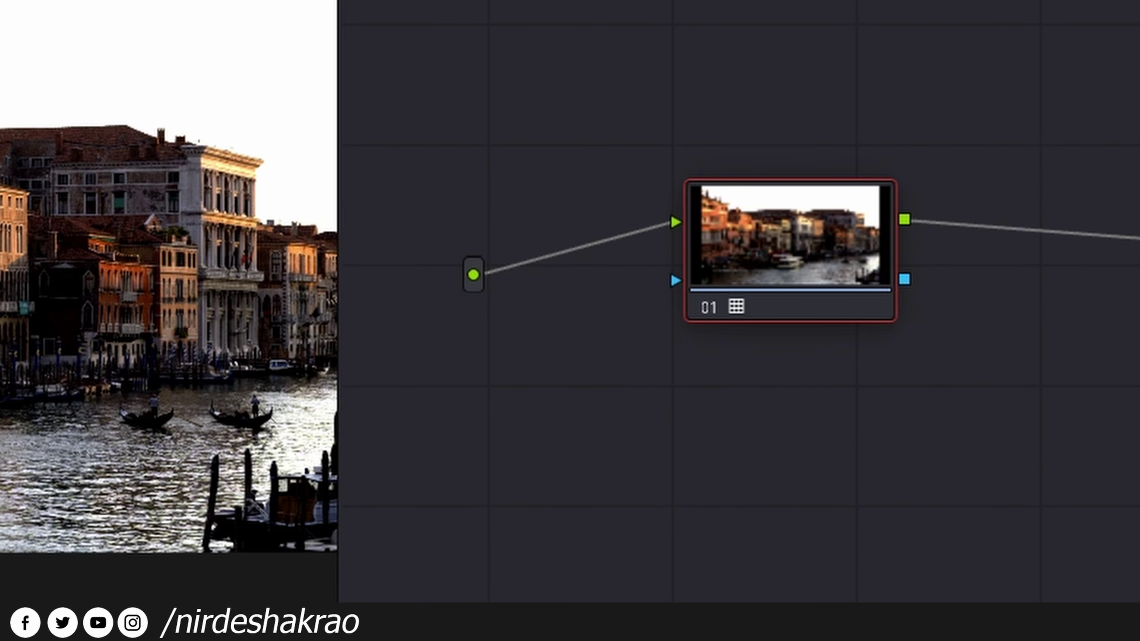
mouse_move(736, 310)
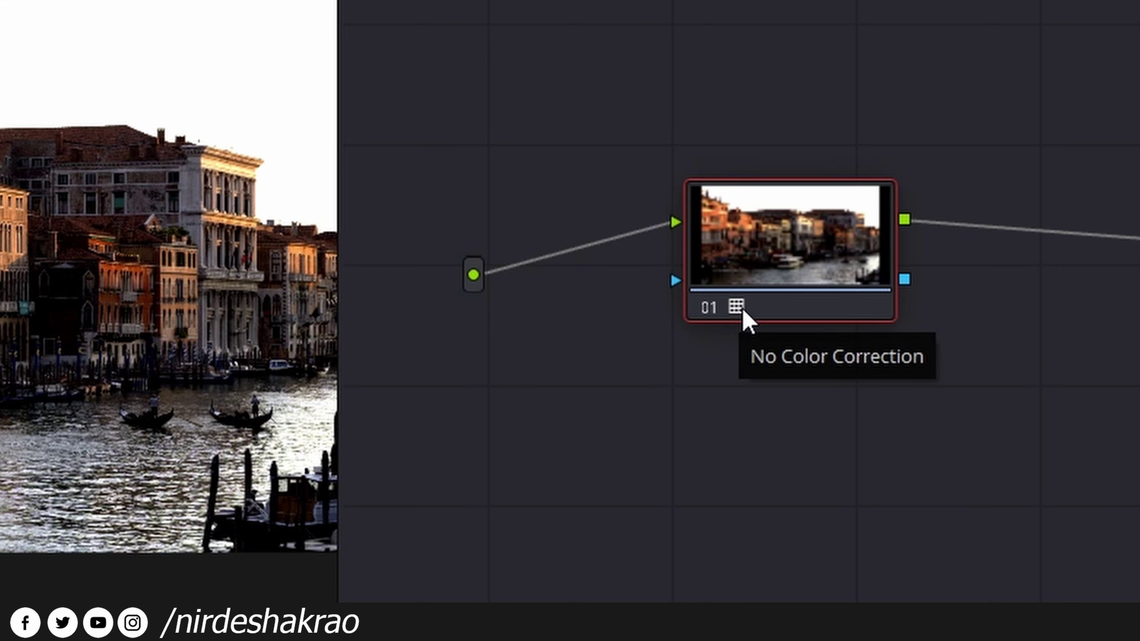
right_click(754, 242)
left_click(779, 259)
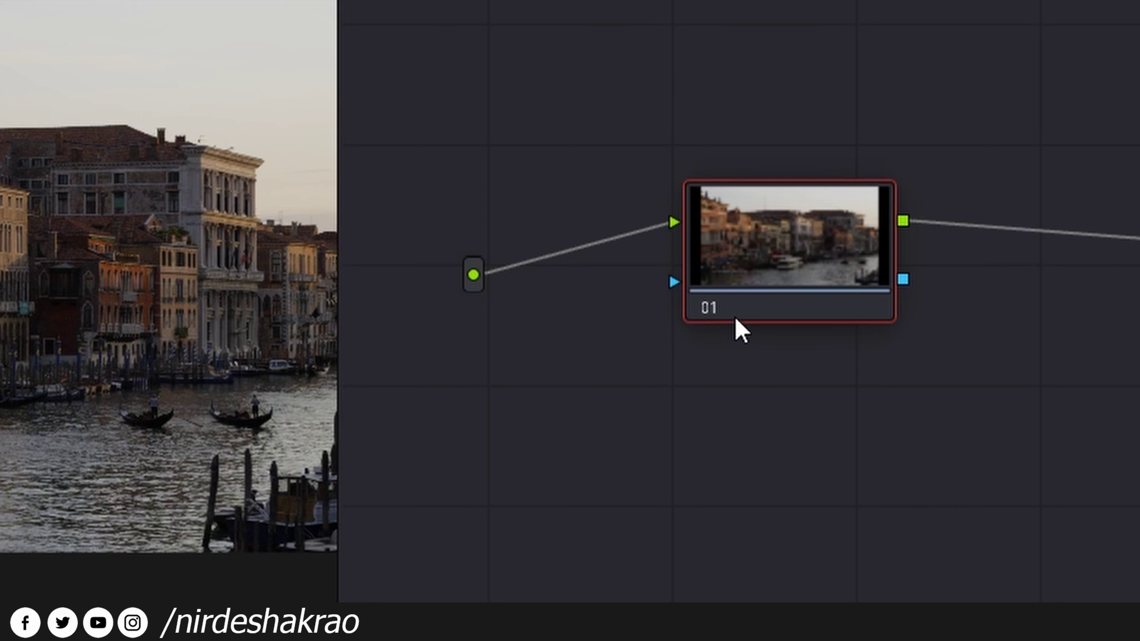
Try a Sony SLog3 LUT thumbnail on node 01, then reset its grade again.
mouse_move(759, 313)
left_click_drag(561, 238, 770, 242)
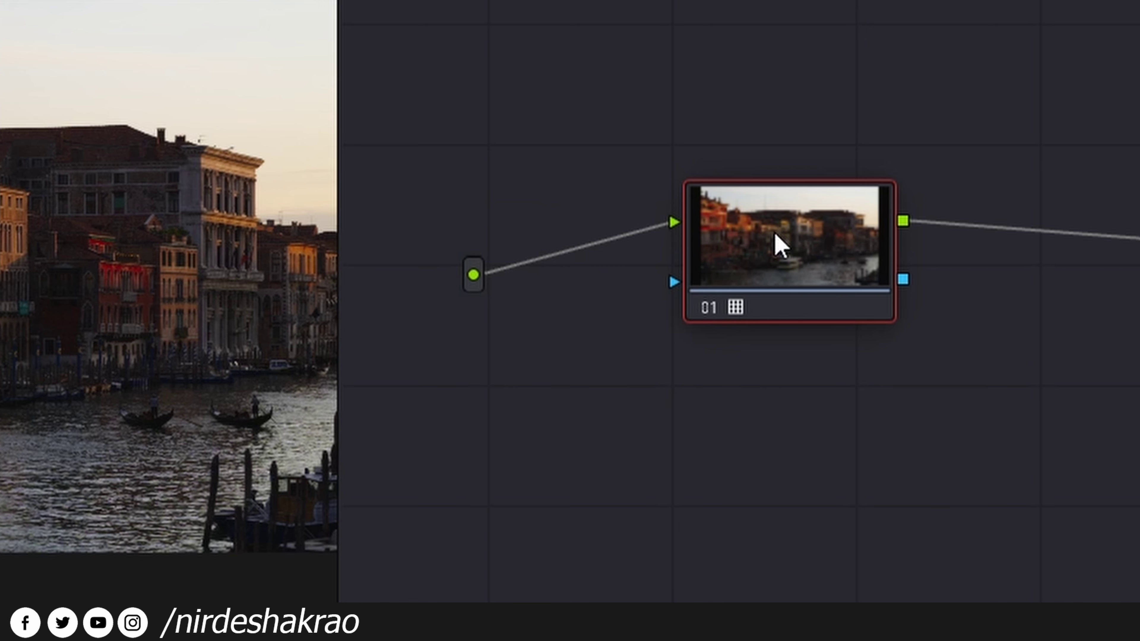
right_click(781, 243)
left_click(831, 266)
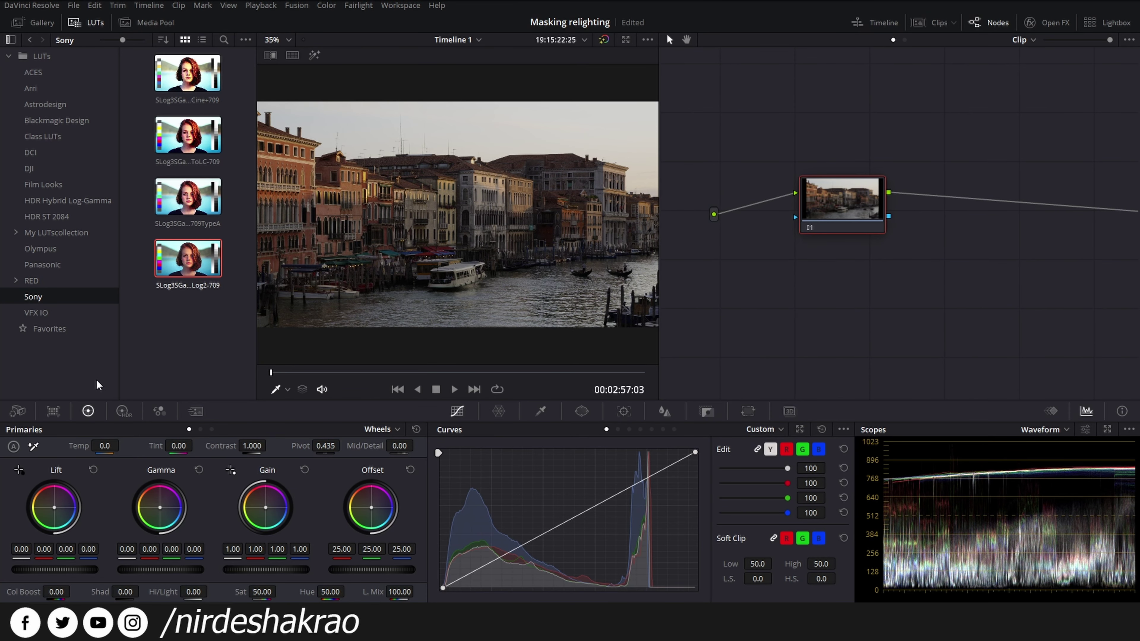
Turn on Show Page Navigation from the Workspace menu.
left_click(401, 5)
left_click(398, 46)
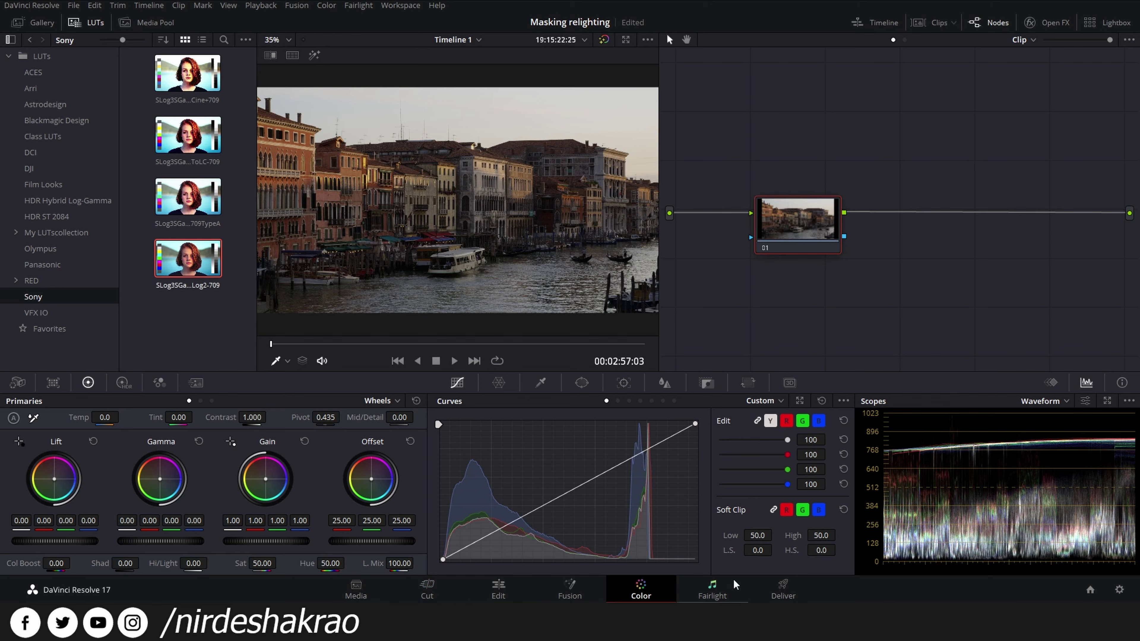
Open Resolve's LUT folder on disk from the Color Management page of Project Settings.
left_click(1119, 590)
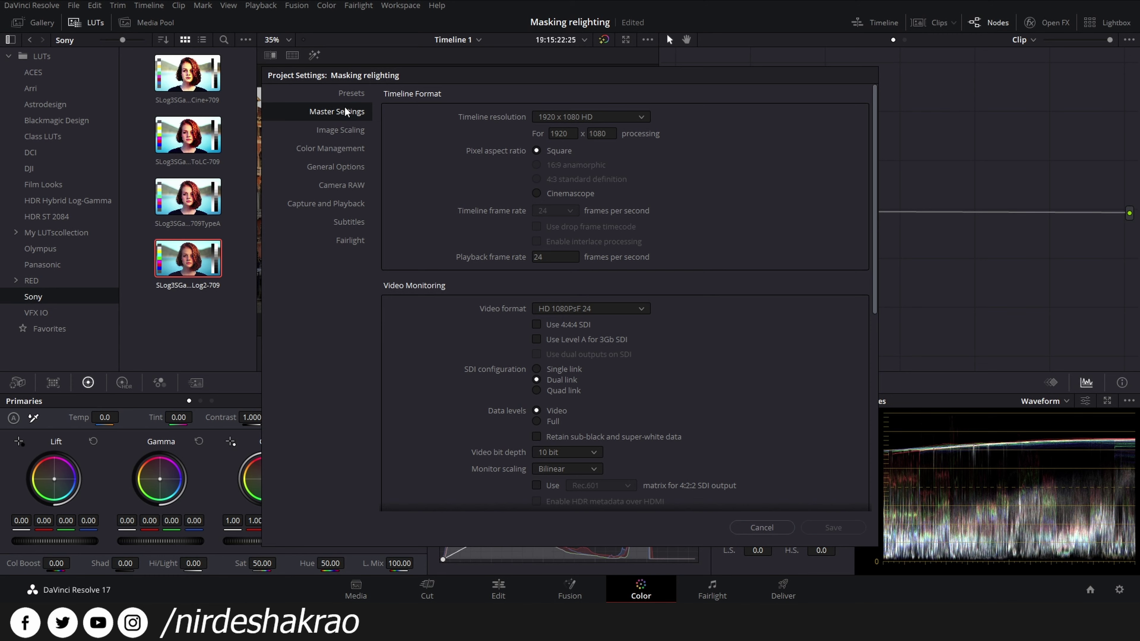
left_click(339, 151)
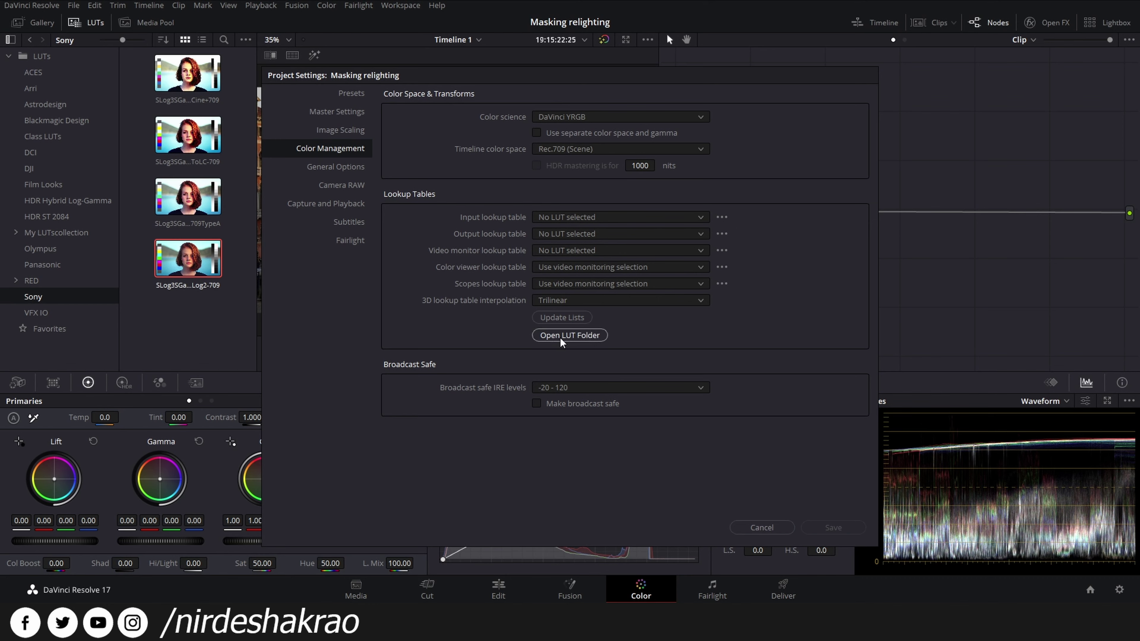
left_click(588, 336)
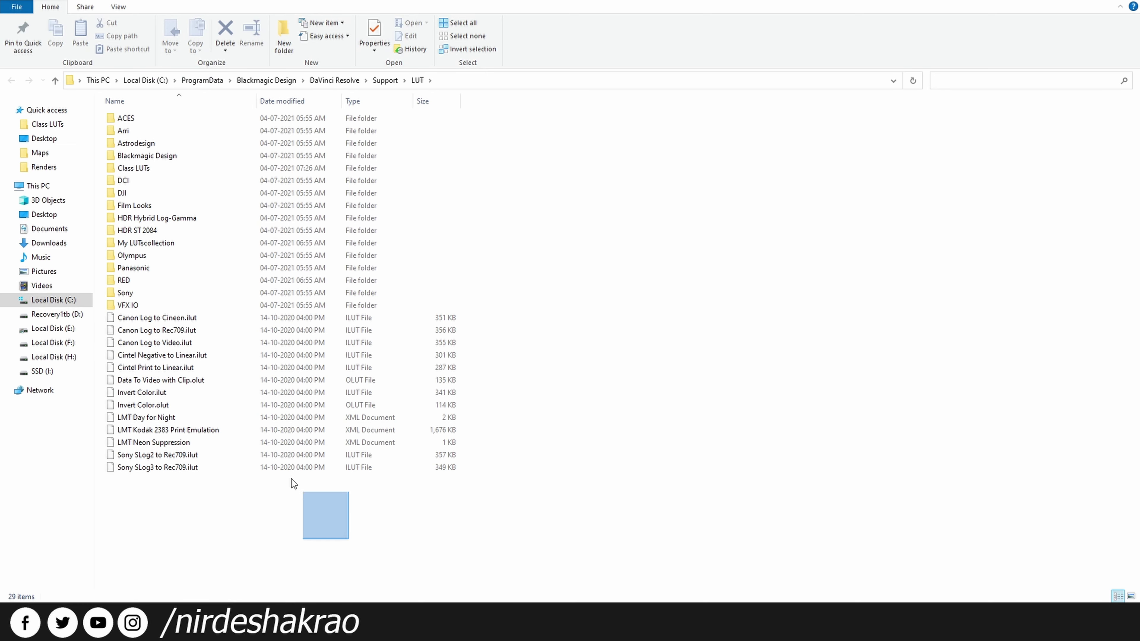
Create a new folder named TEST inside Resolve's LUT folder.
left_click_drag(320, 508, 92, 100)
left_click(706, 483)
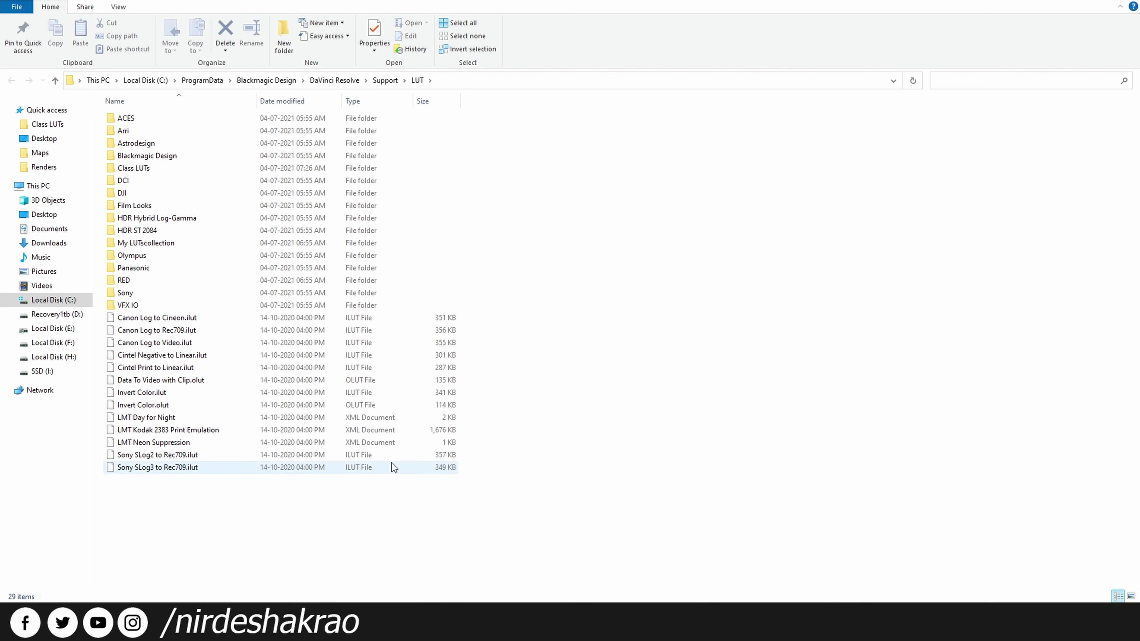
right_click(192, 500)
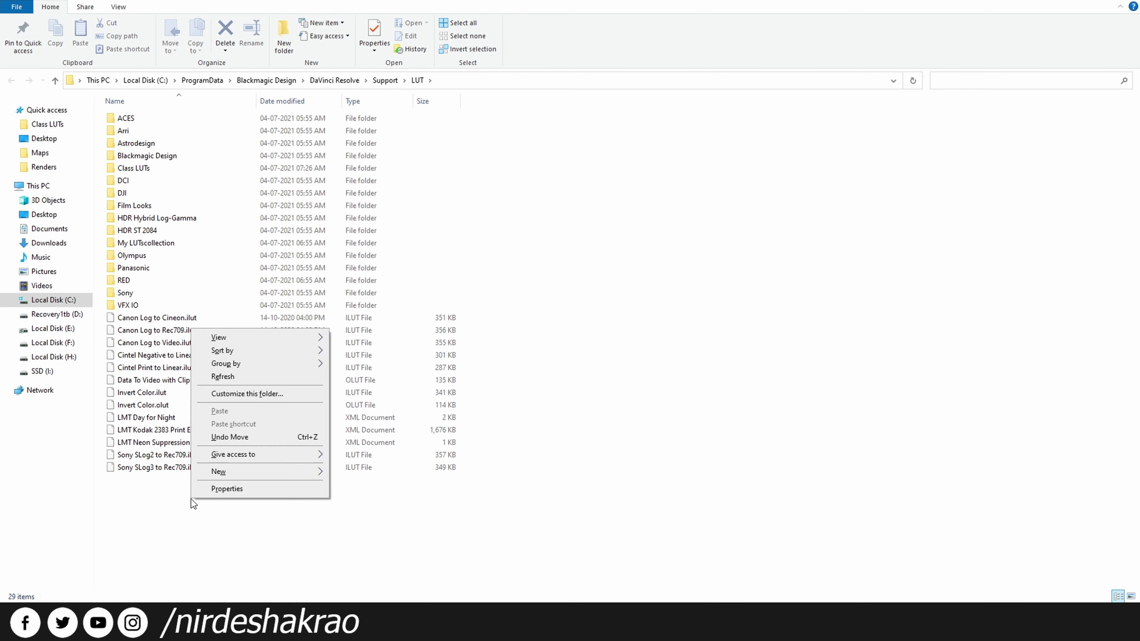
mouse_move(277, 472)
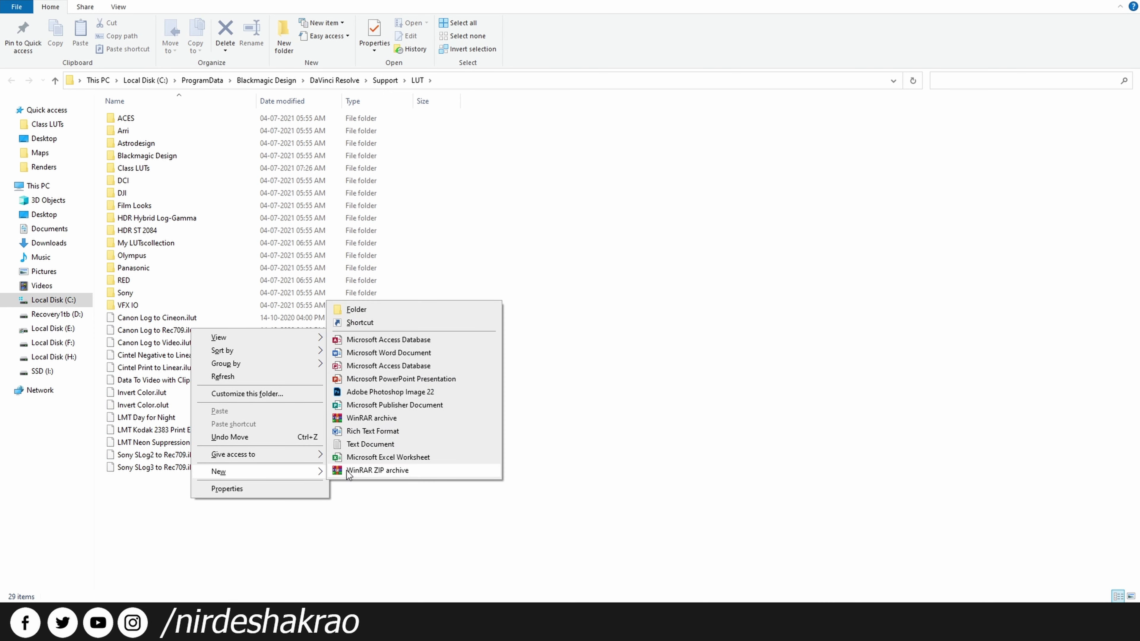
left_click(380, 311)
type("TEST")
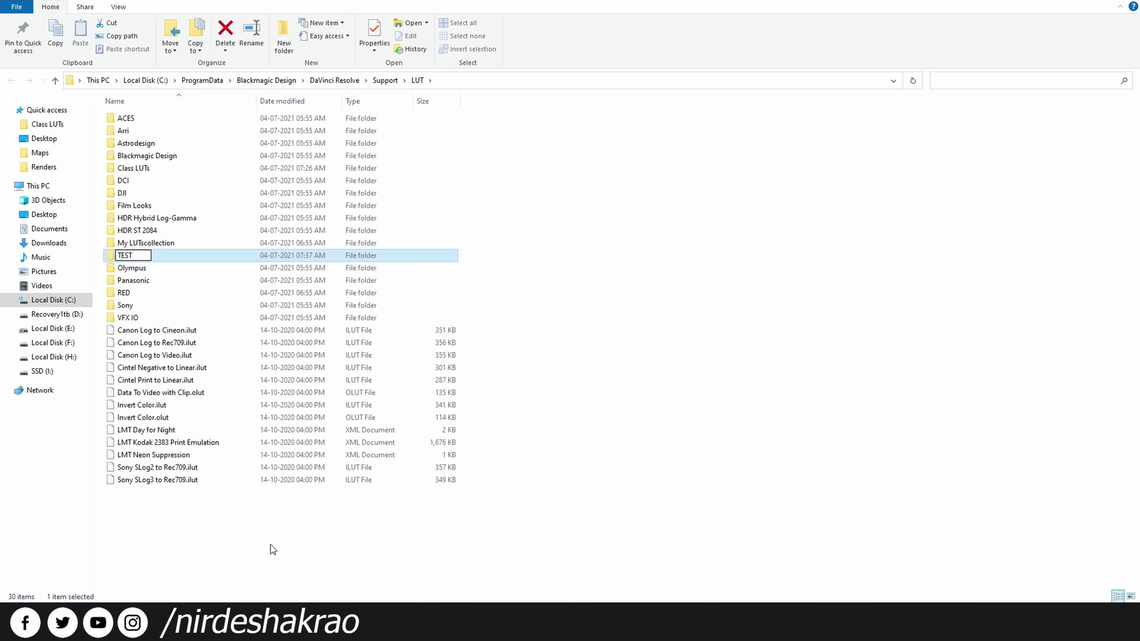
key("Return")
Copy Sony SLog2 to Rec709.ilut into TEST and cancel Resolve's project settings.
left_click(167, 471)
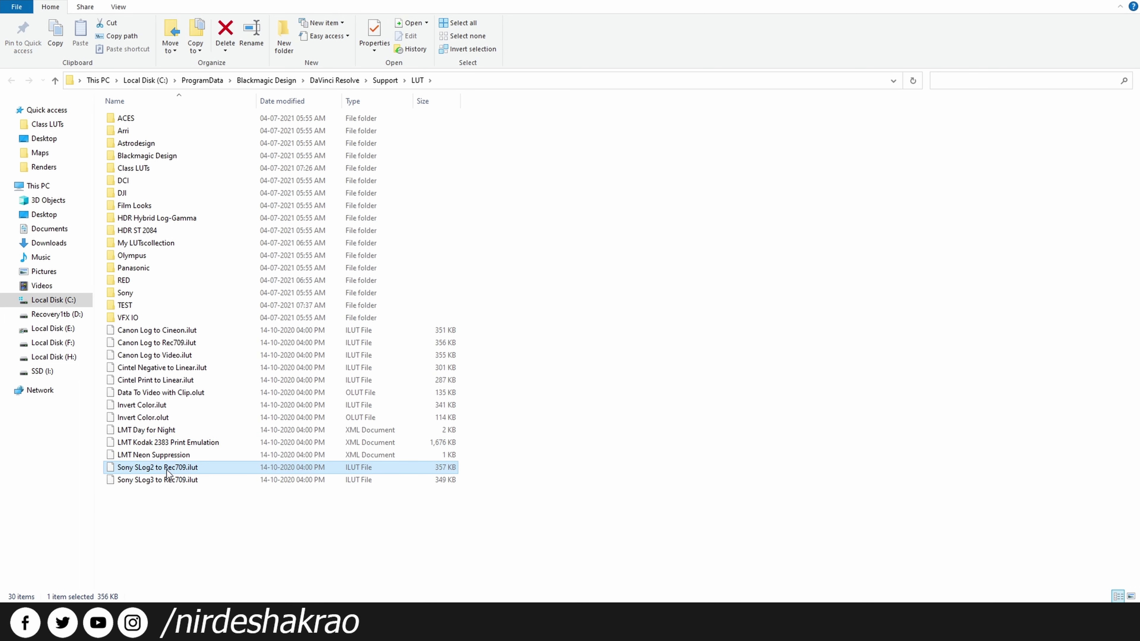
double_click(133, 307)
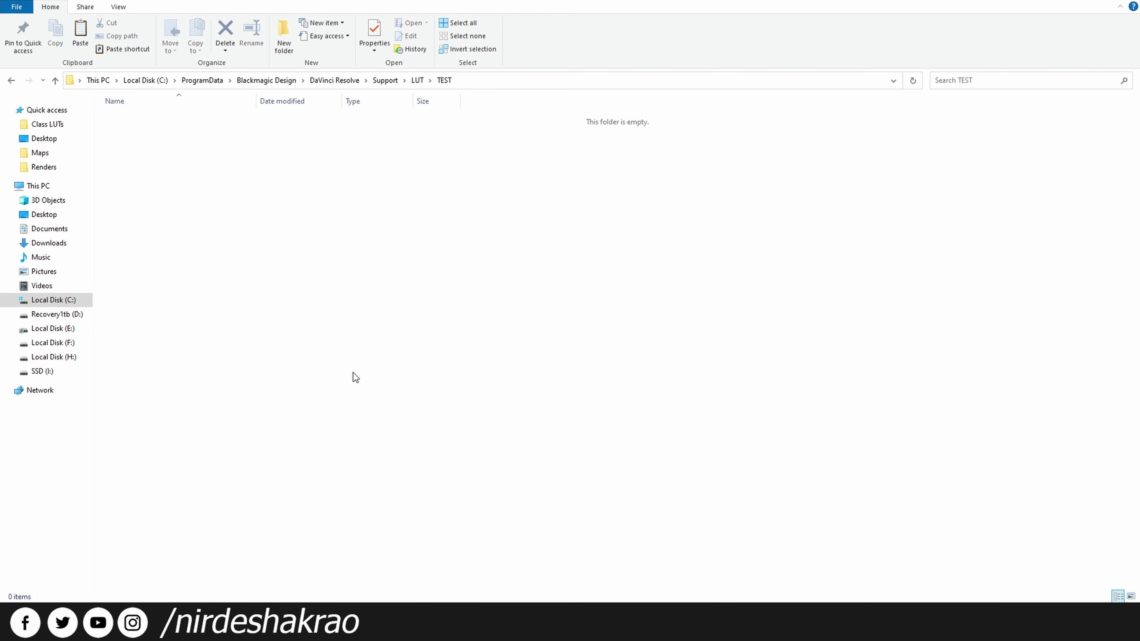
left_click(221, 216)
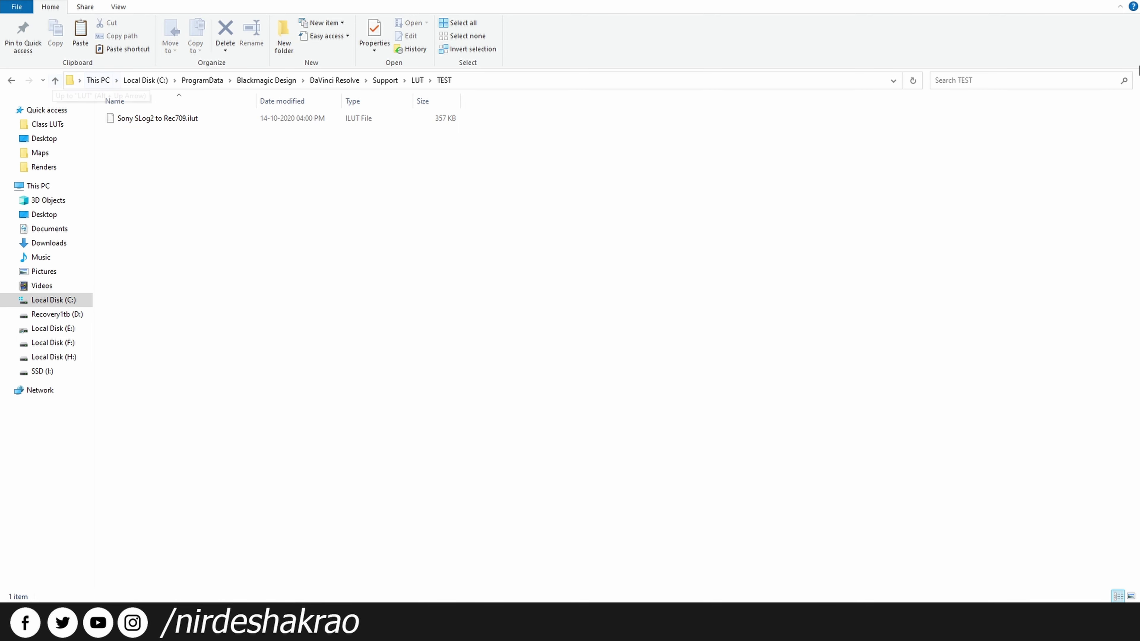
left_click(1071, 4)
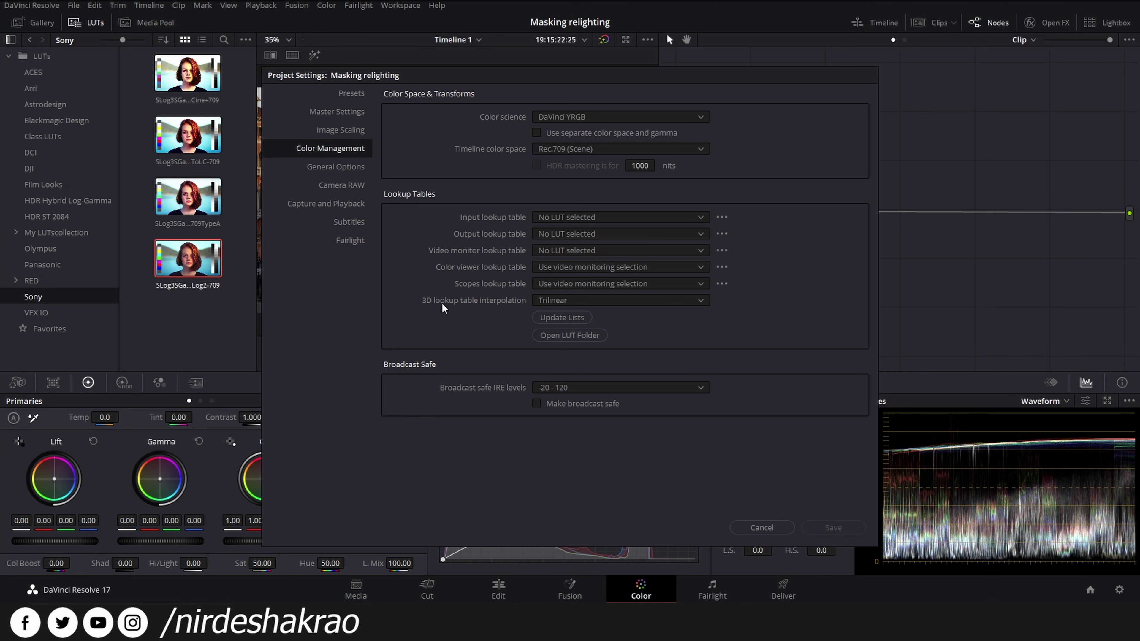
left_click(754, 531)
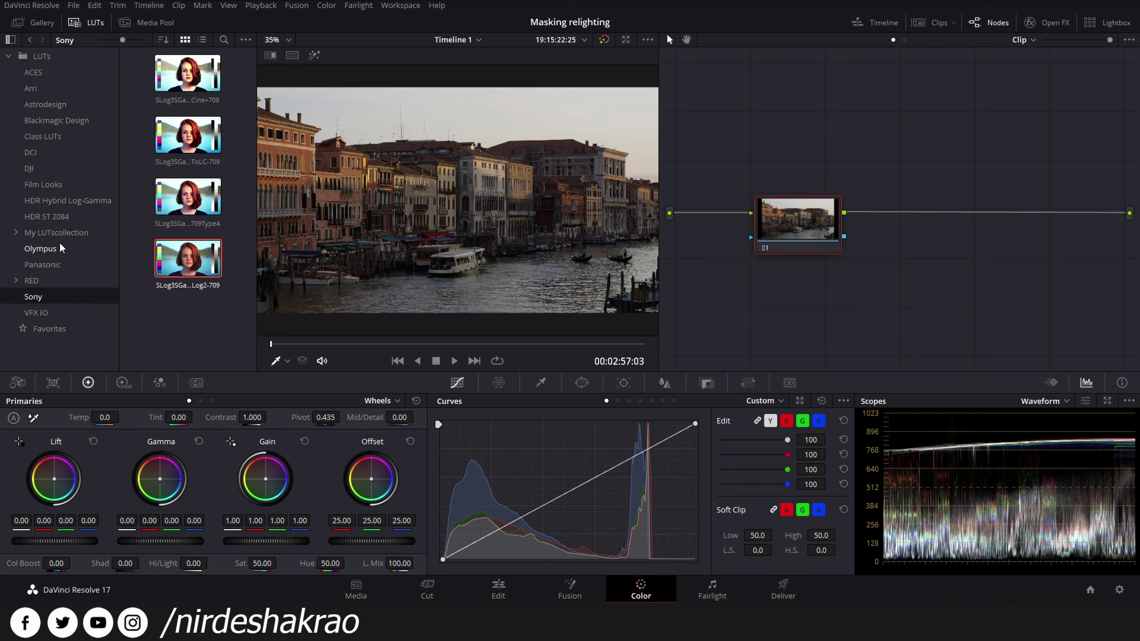
Refresh the LUT lists and try the TEST Sony SLog2 to Rec709 LUT on node 01, then remove it.
left_click(1120, 591)
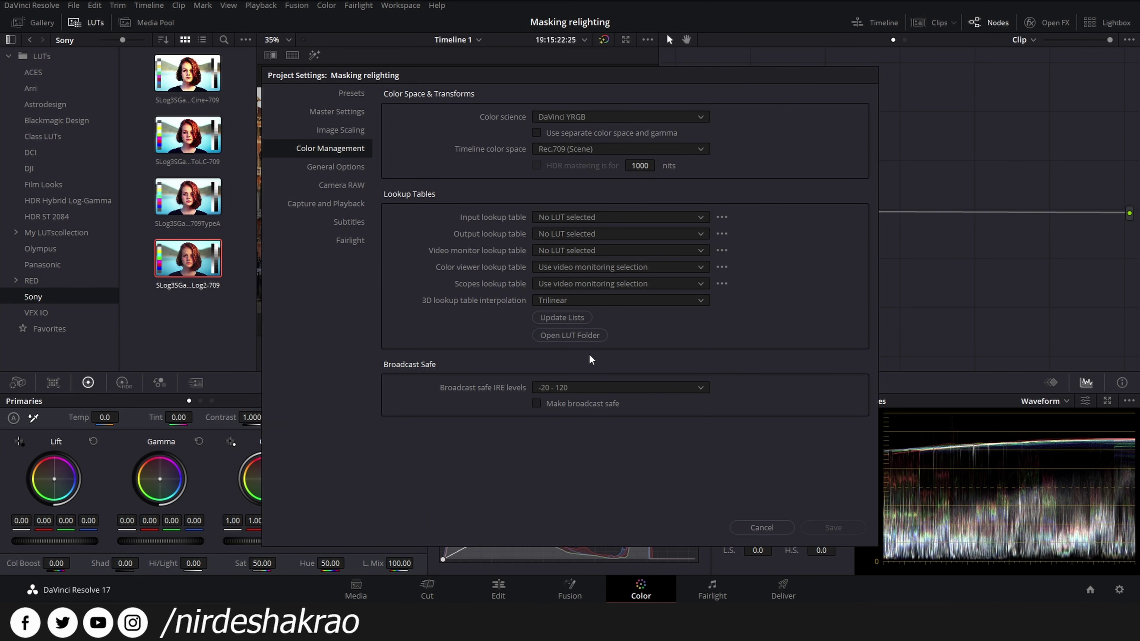
left_click(578, 318)
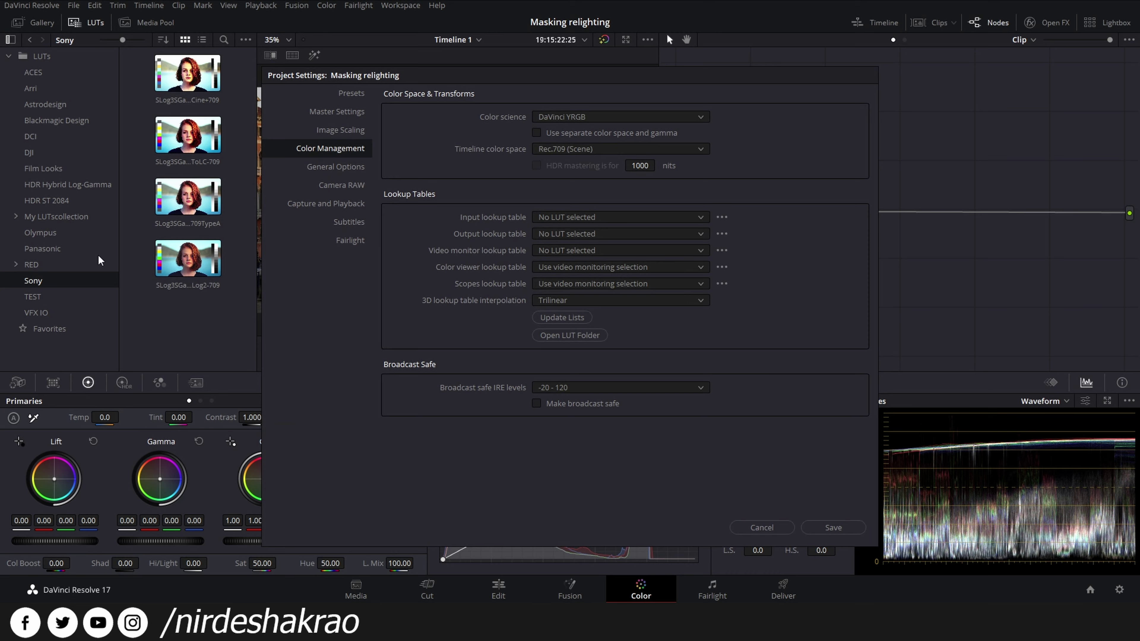
left_click(762, 527)
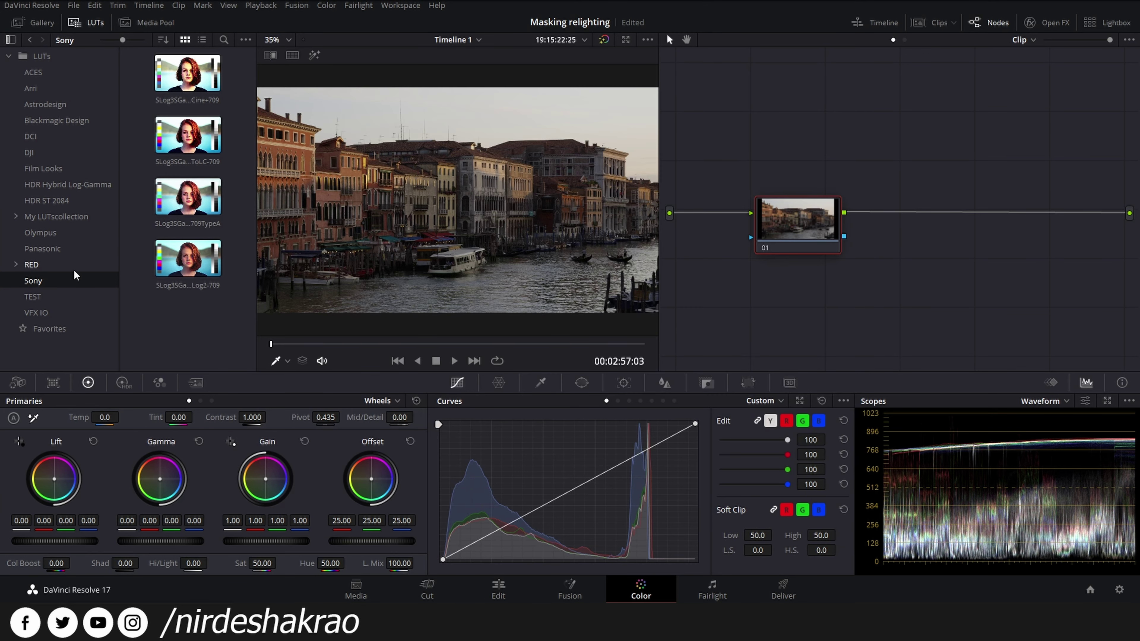
left_click(34, 297)
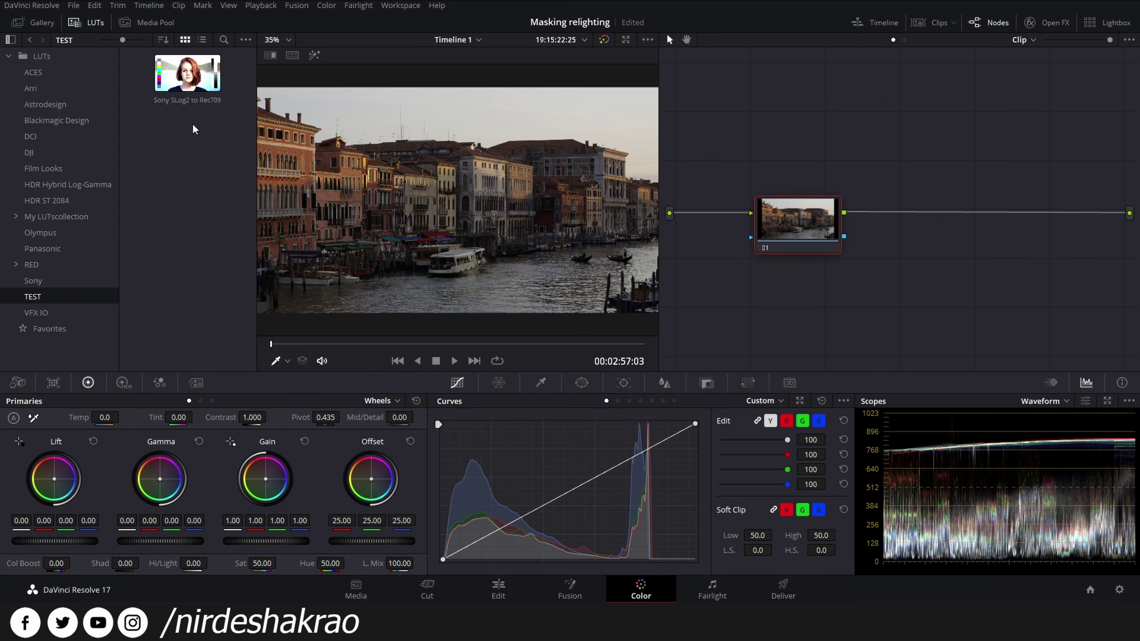
left_click_drag(187, 82, 787, 237)
right_click(789, 229)
left_click(815, 238)
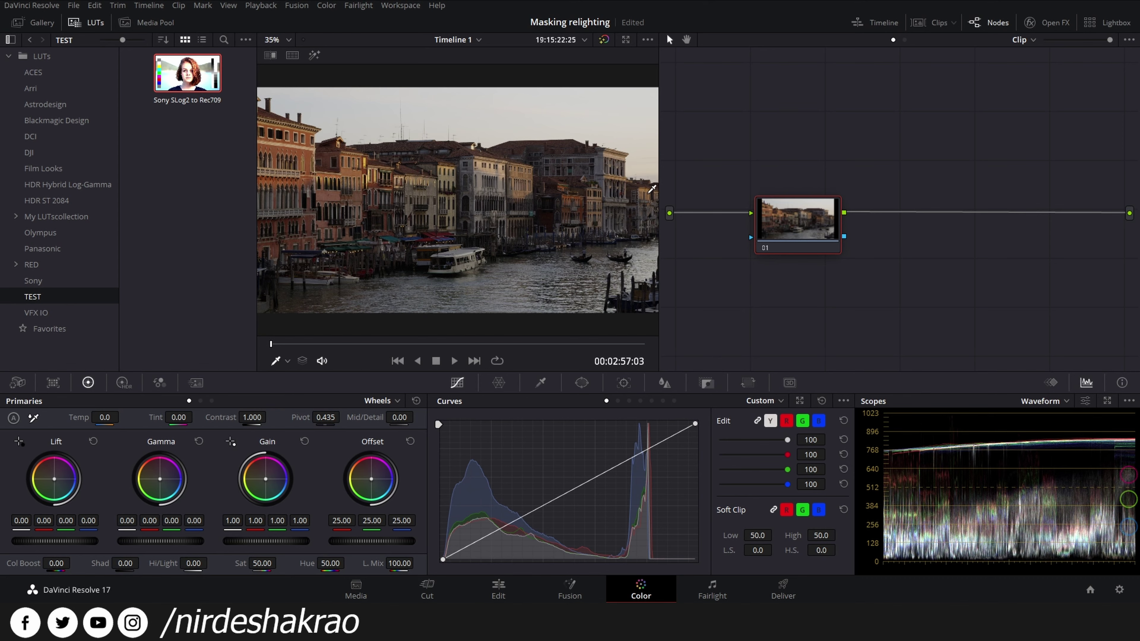
right_click(787, 217)
mouse_move(845, 359)
mouse_move(807, 344)
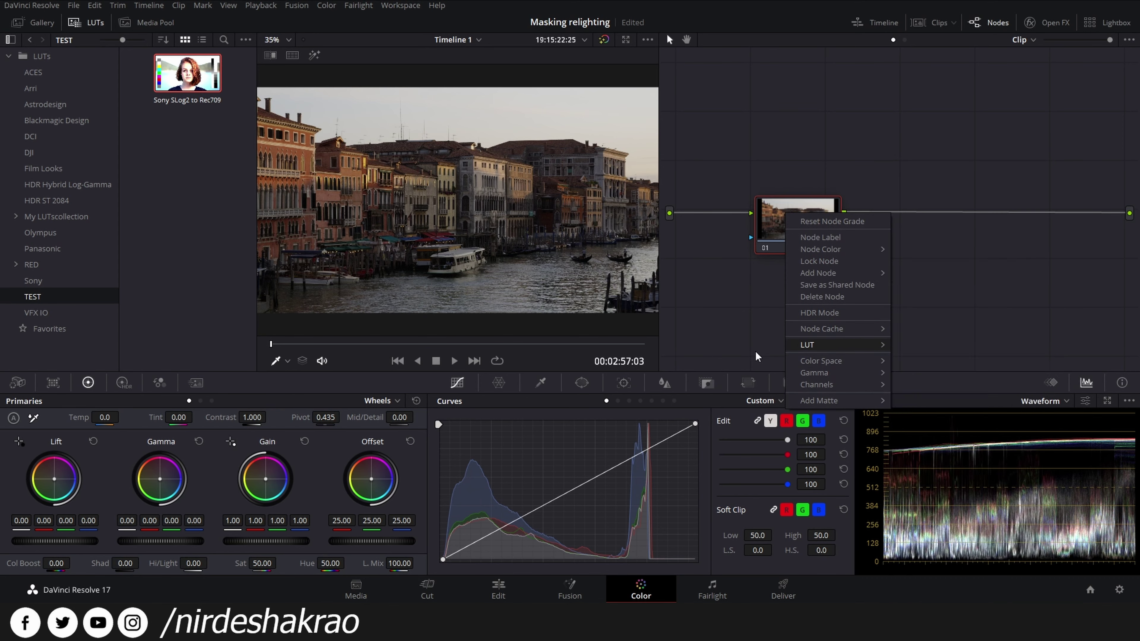
Delete the TEST folder from the LUT folder in File Explorer.
left_click(308, 629)
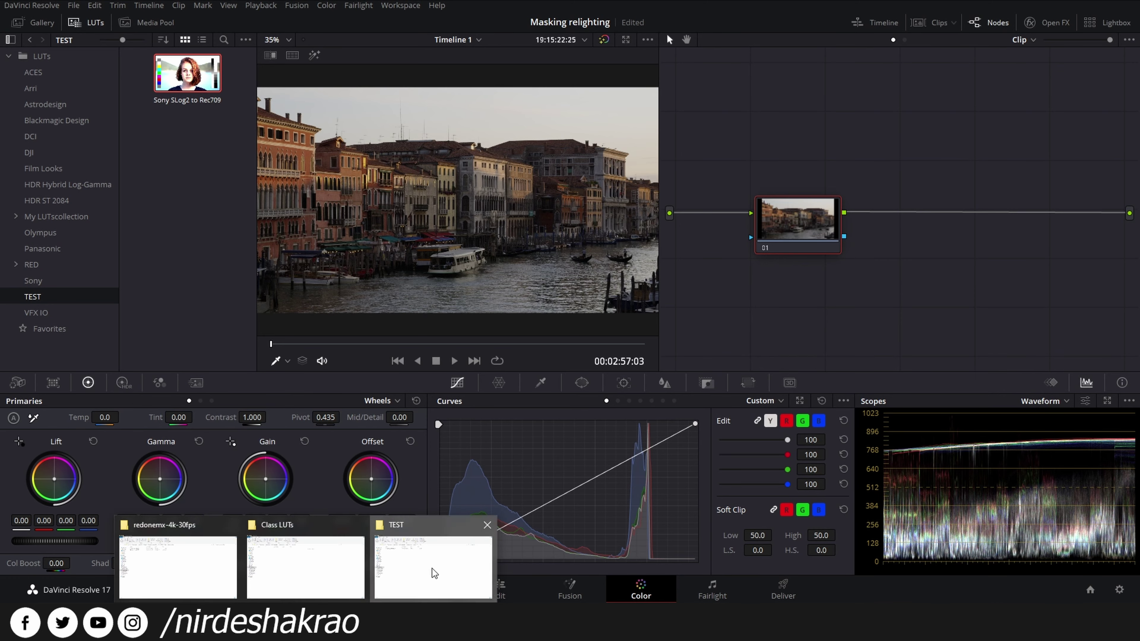
left_click(432, 563)
left_click(417, 80)
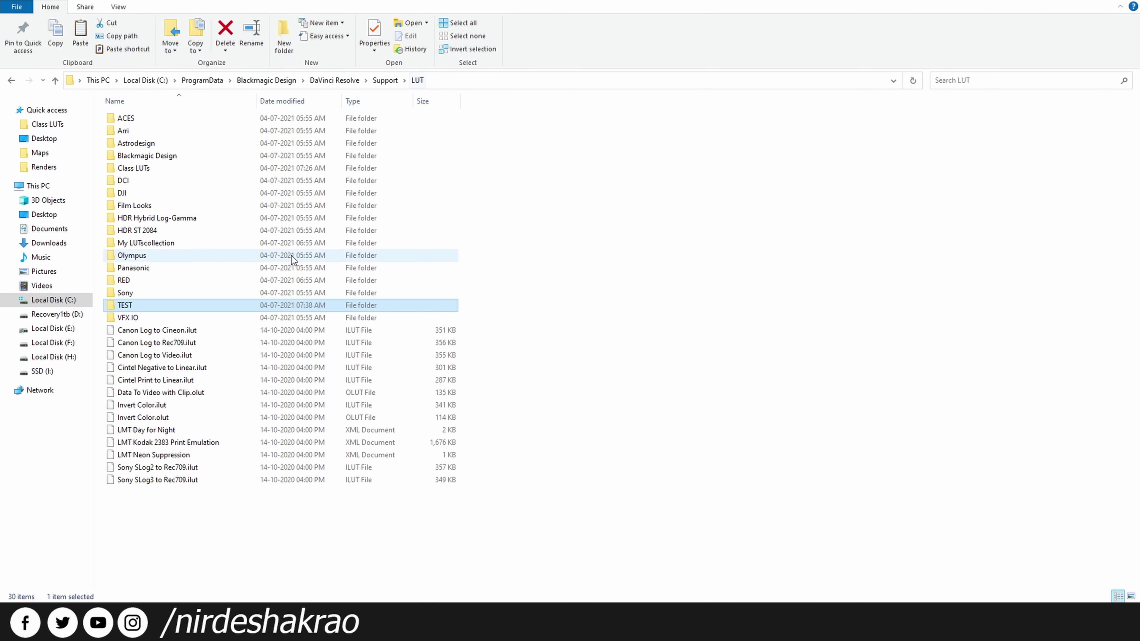
left_click(157, 306)
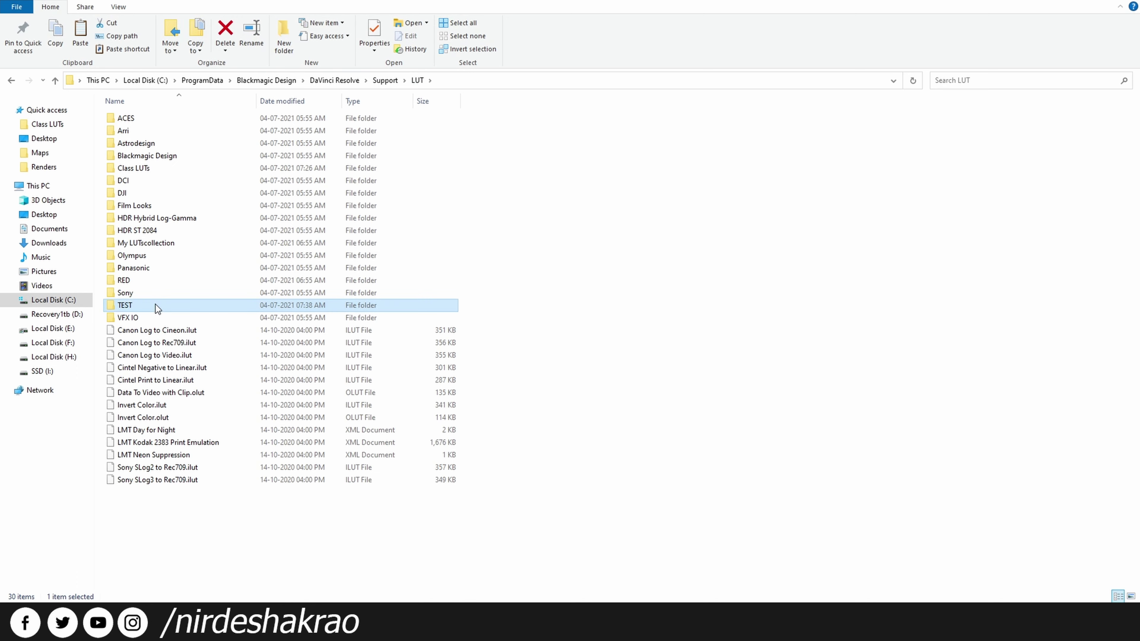
key("Delete")
key("Return")
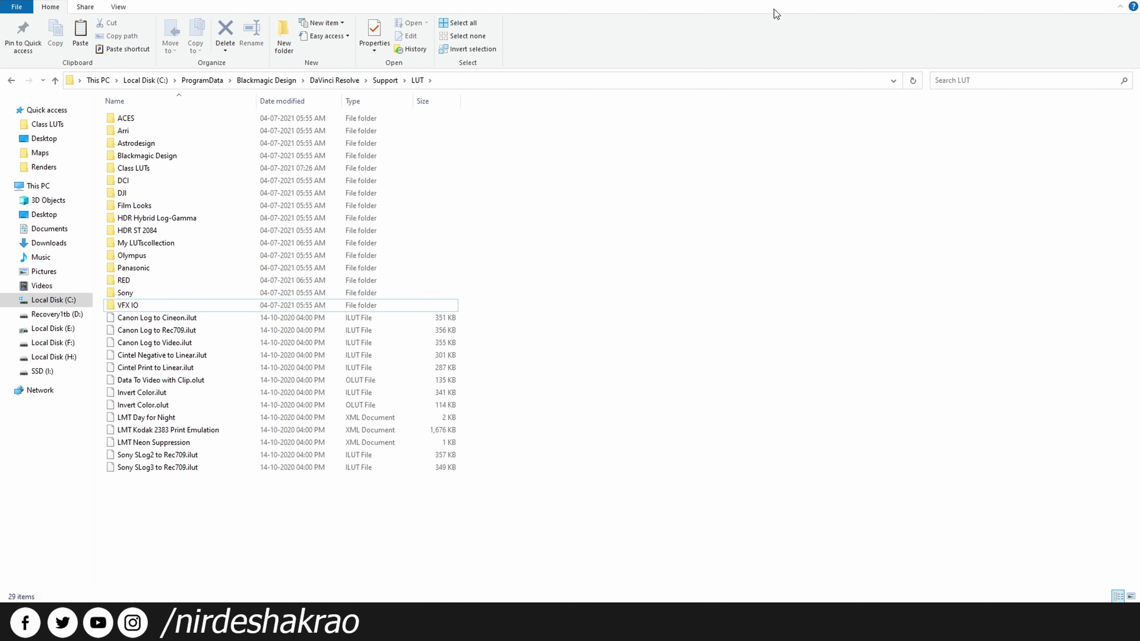
left_click(1064, 1)
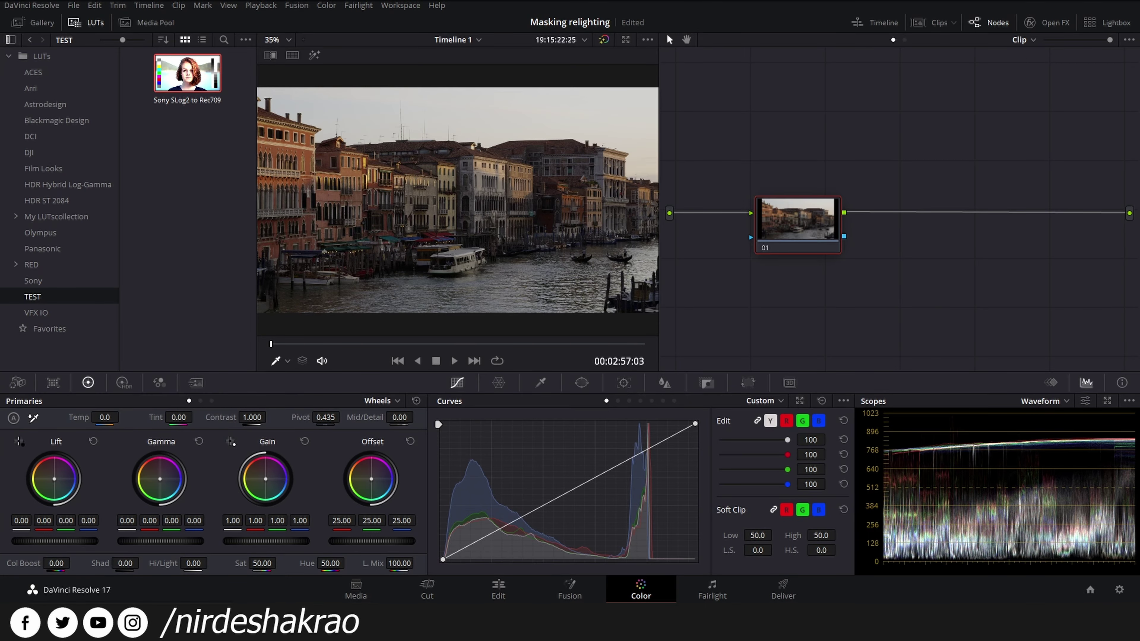
Refresh Resolve's LUT lists without TEST and save the project settings.
left_click(1119, 590)
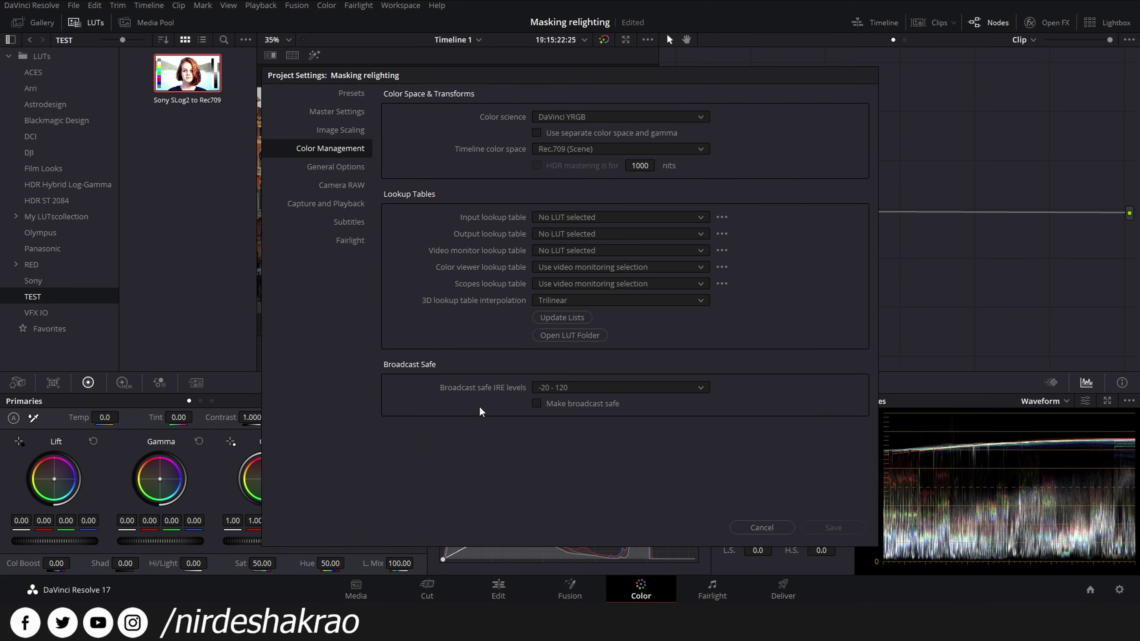
left_click(579, 320)
left_click(834, 528)
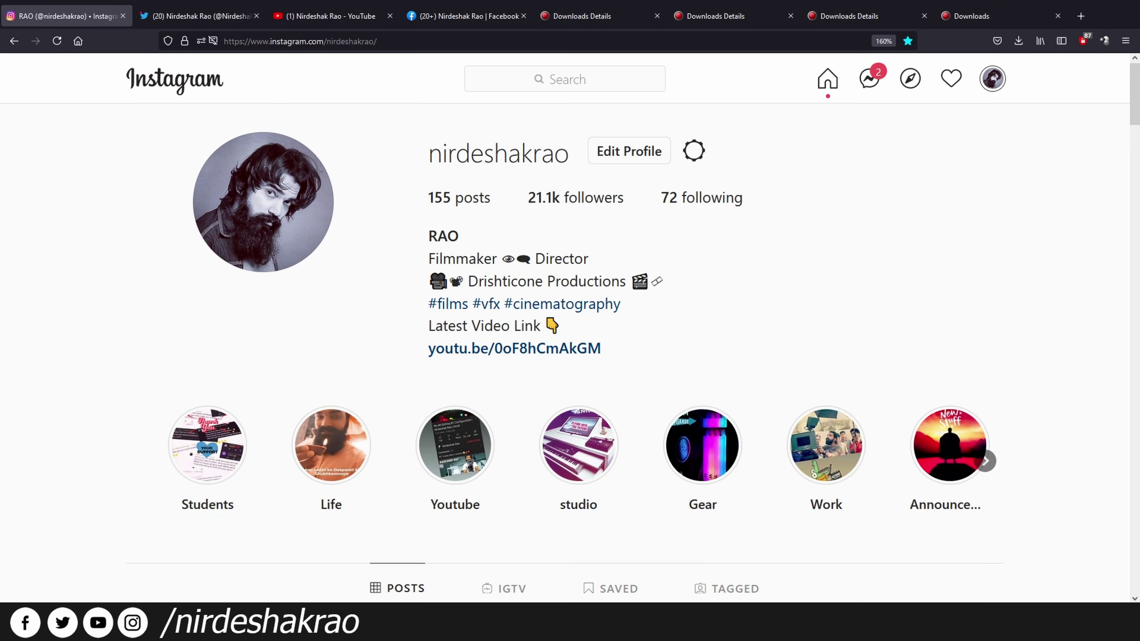
Switch the browser to the RED download details tab.
left_click(605, 16)
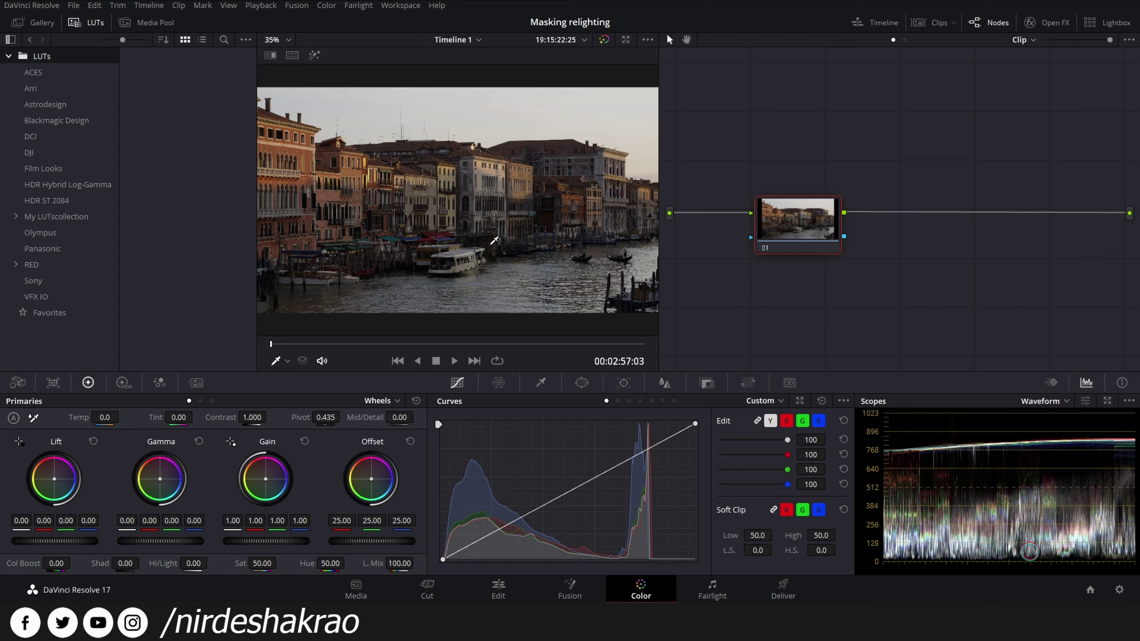
Widen the viewer over the node editor, move node 01 up-left and re-centre the frame.
mouse_move(659, 245)
left_mouse_down()
mouse_move(732, 244)
mouse_move(703, 245)
left_mouse_up()
scroll(583, 265, "up", 2)
scroll(583, 265, "up", 2)
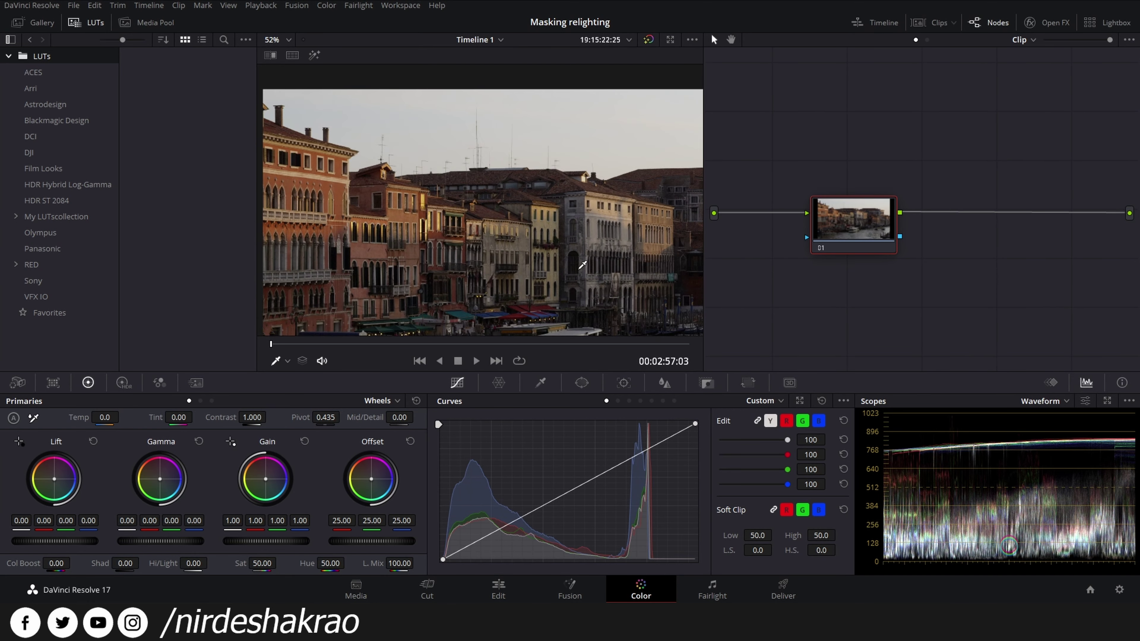
scroll(582, 264, "down", 2)
left_click_drag(846, 225, 801, 204)
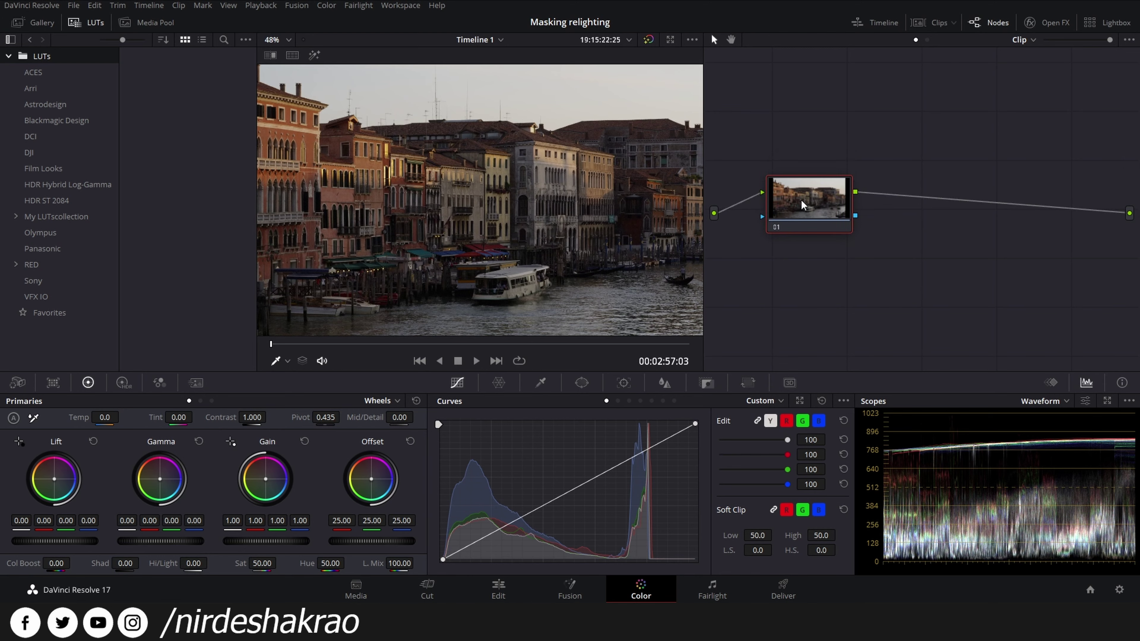
scroll(533, 295, "down", 2)
scroll(533, 295, "down", 2)
left_click_drag(533, 295, 552, 300)
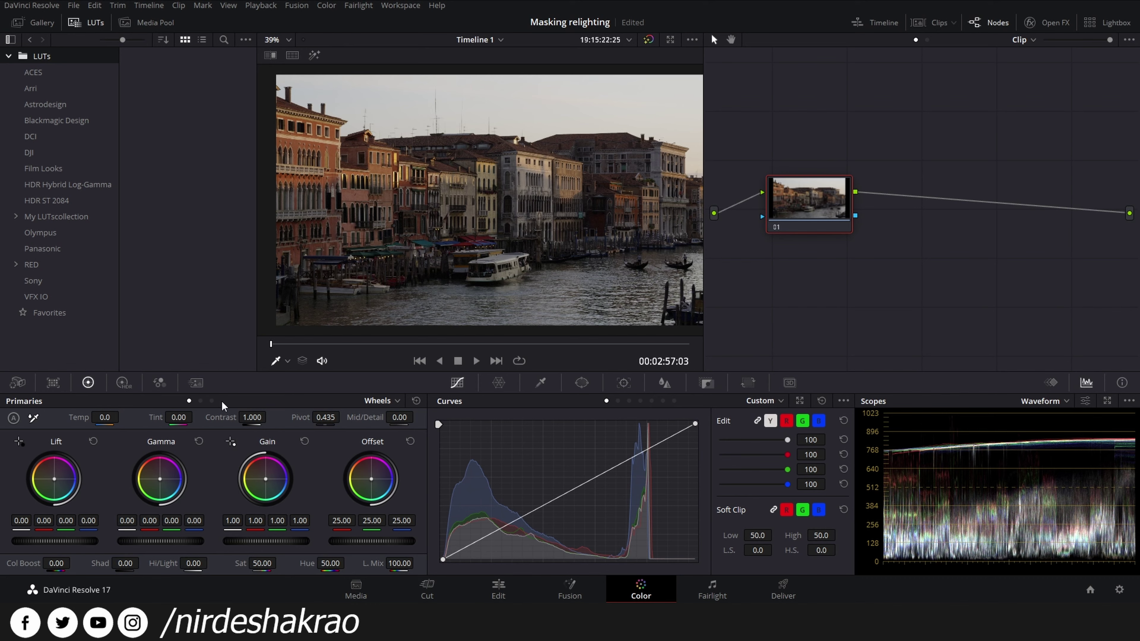
left_click(18, 383)
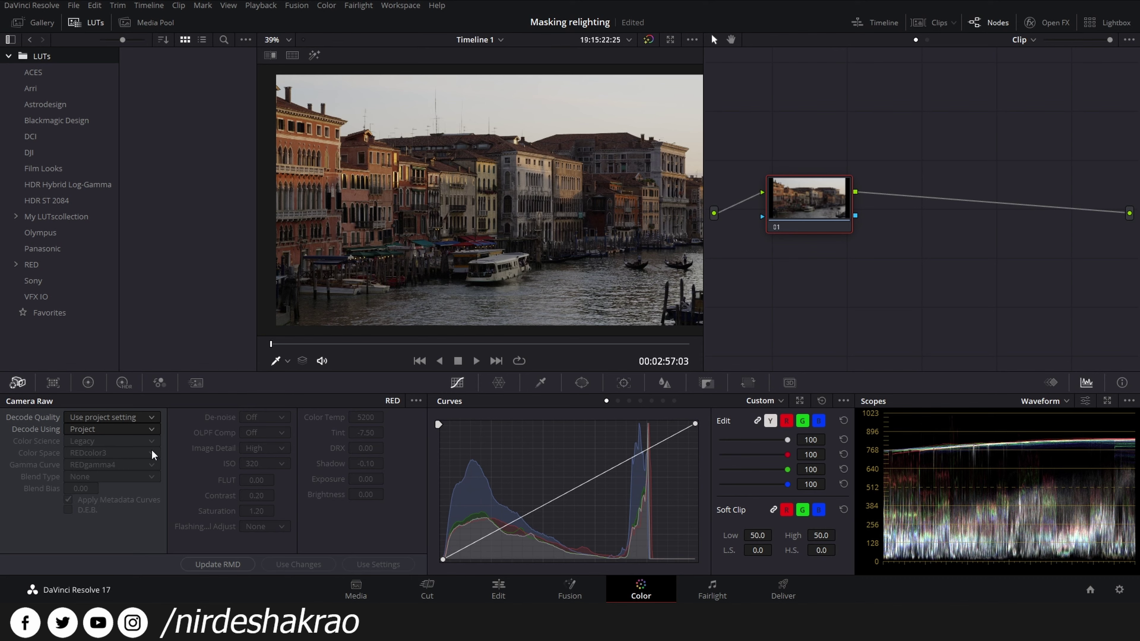
Decode the RED clip using Clip settings, hide page navigation and fit the image to a wider viewer.
left_click(147, 434)
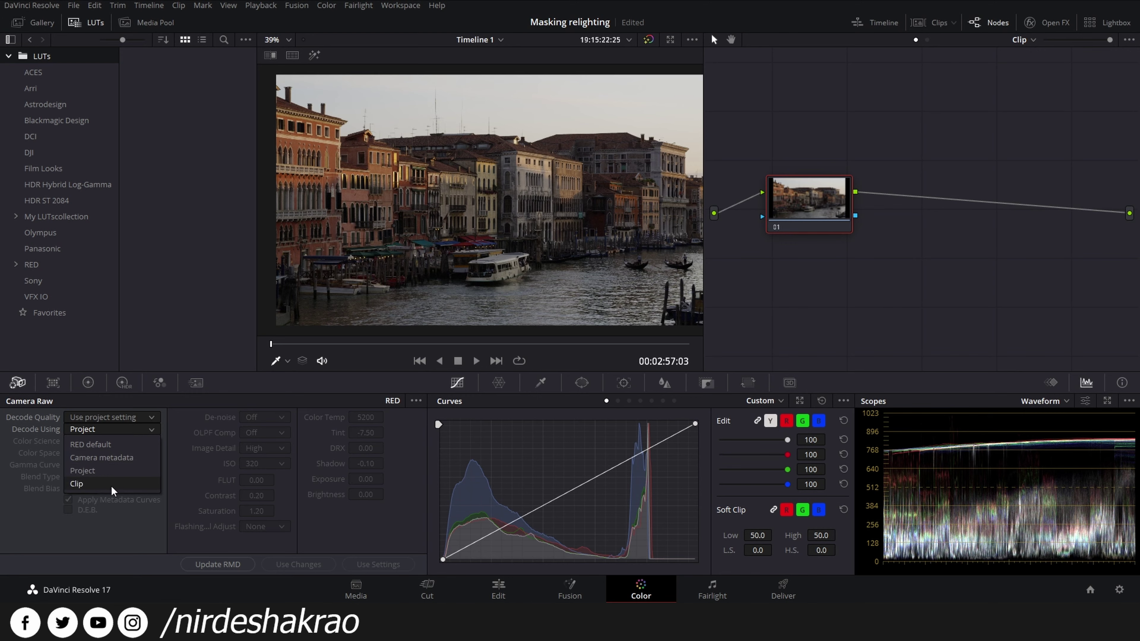
left_click(112, 484)
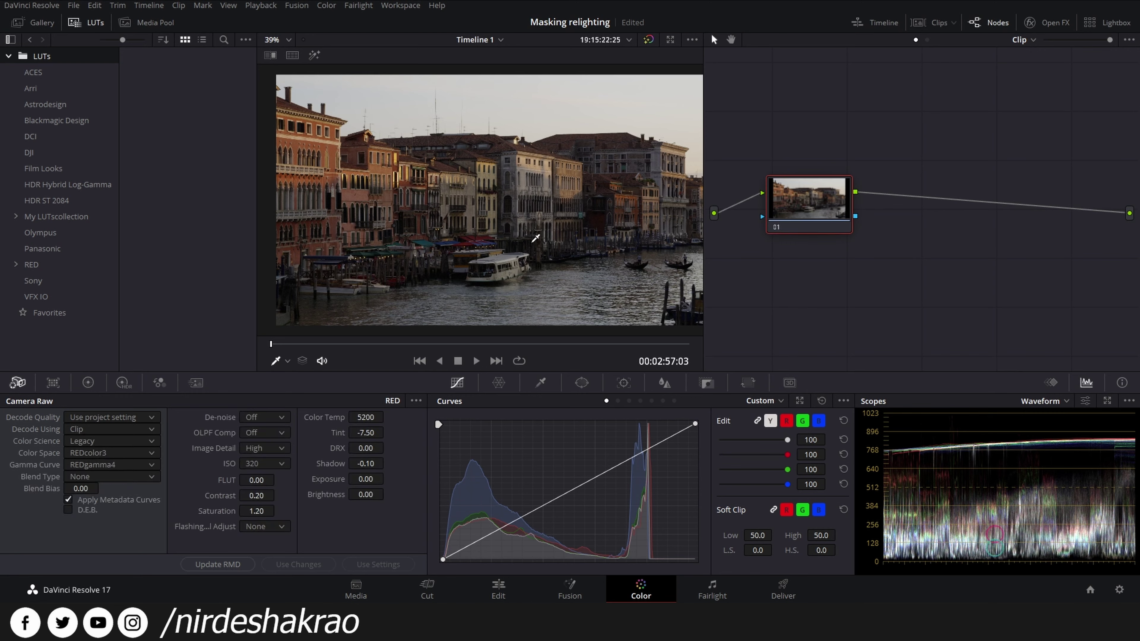
left_click(401, 5)
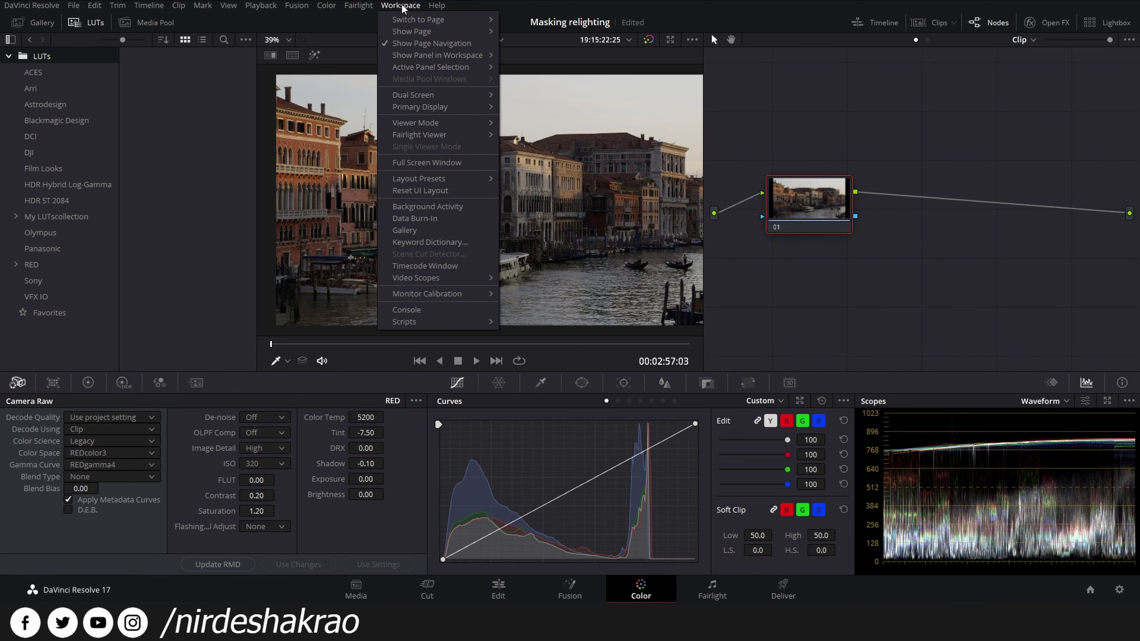
left_click(429, 43)
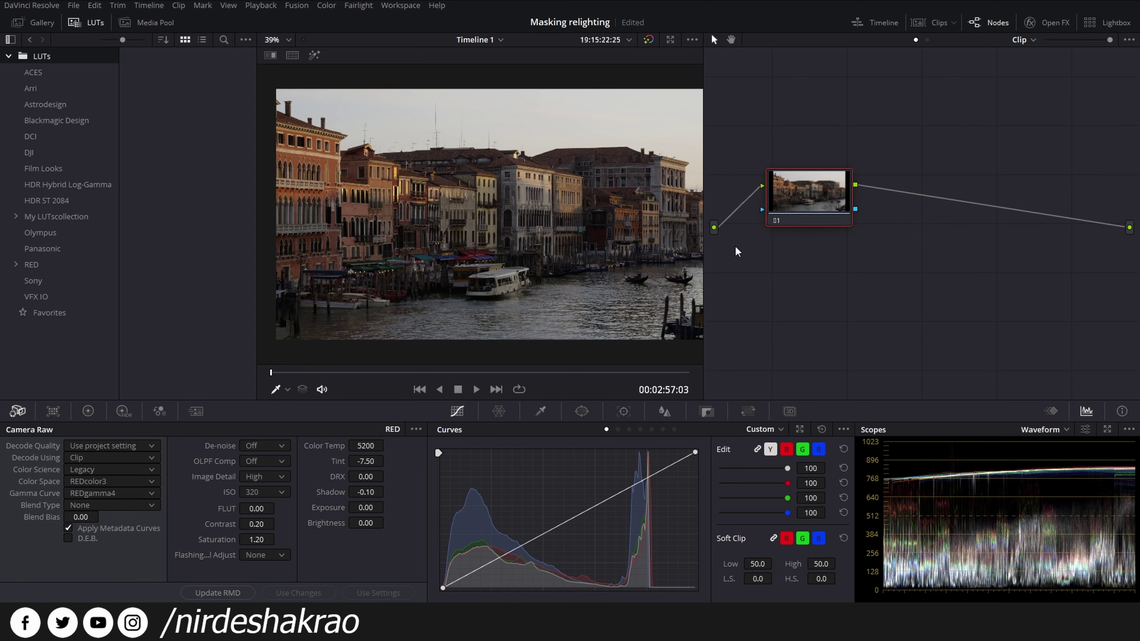
left_click_drag(703, 243, 750, 251)
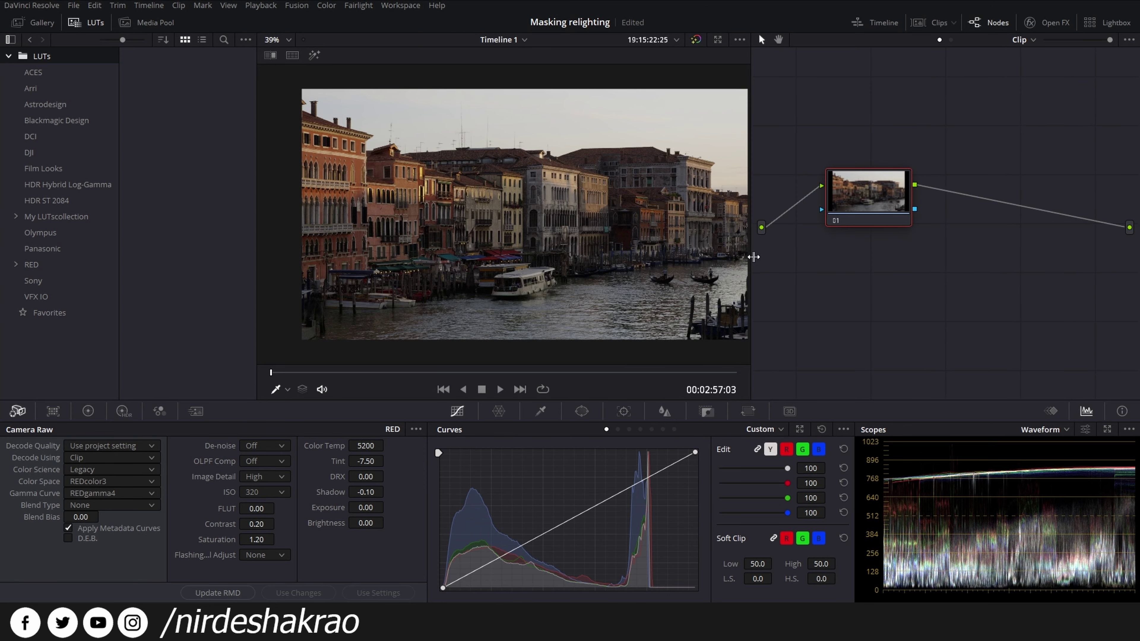
left_click(276, 39)
left_click(279, 59)
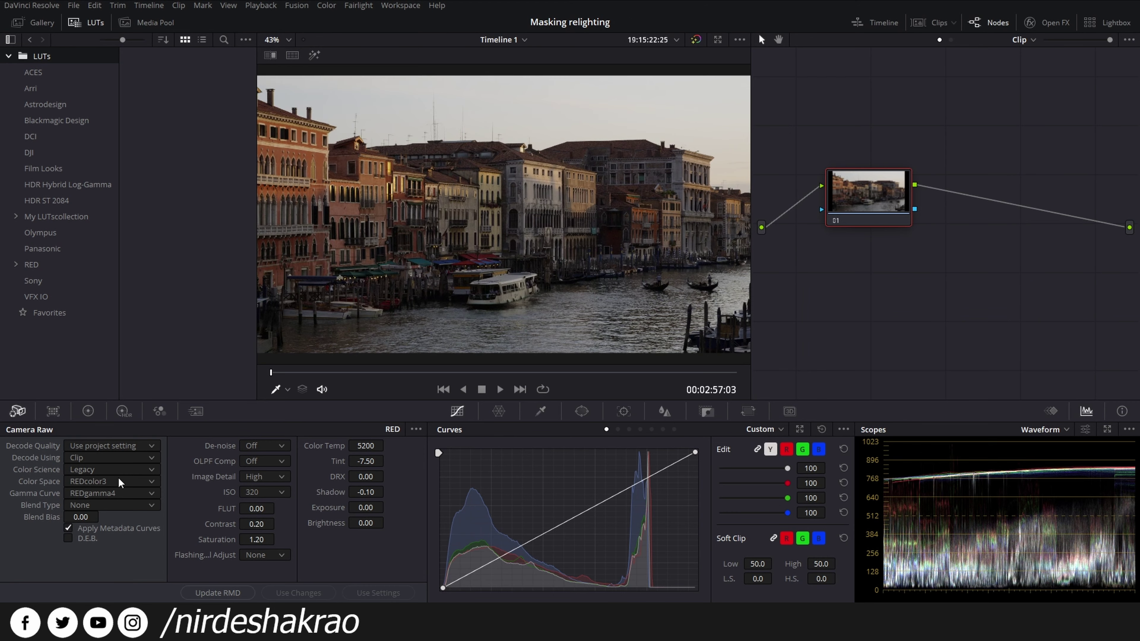
Set color science to IPP2, keep Rec.709 color space and set gamma to Log3G10.
left_click(146, 470)
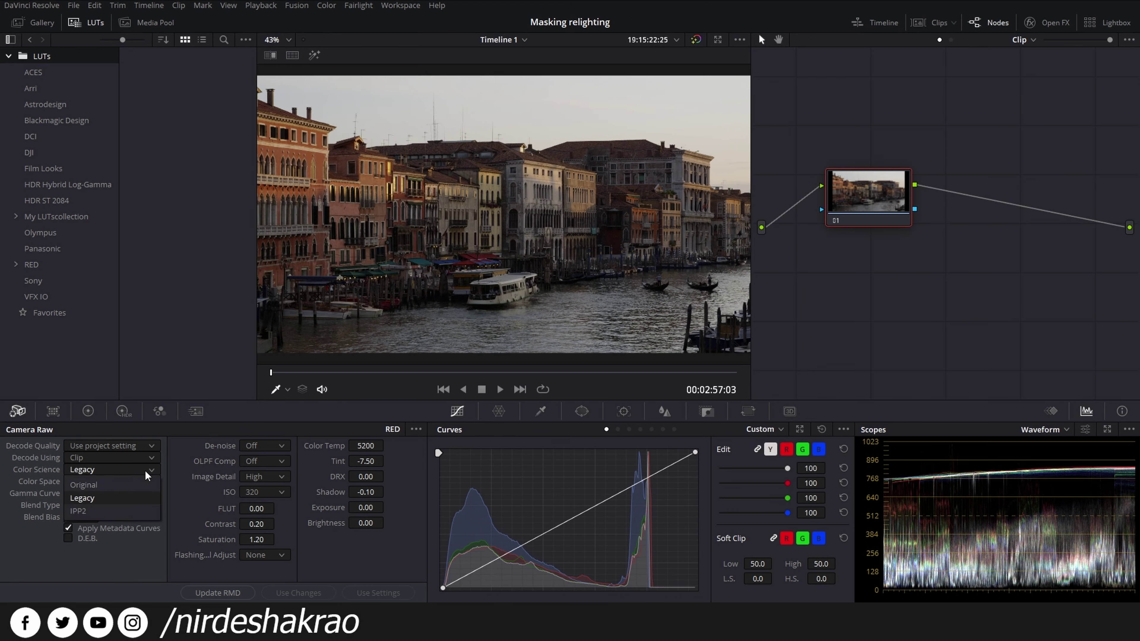
left_click(109, 512)
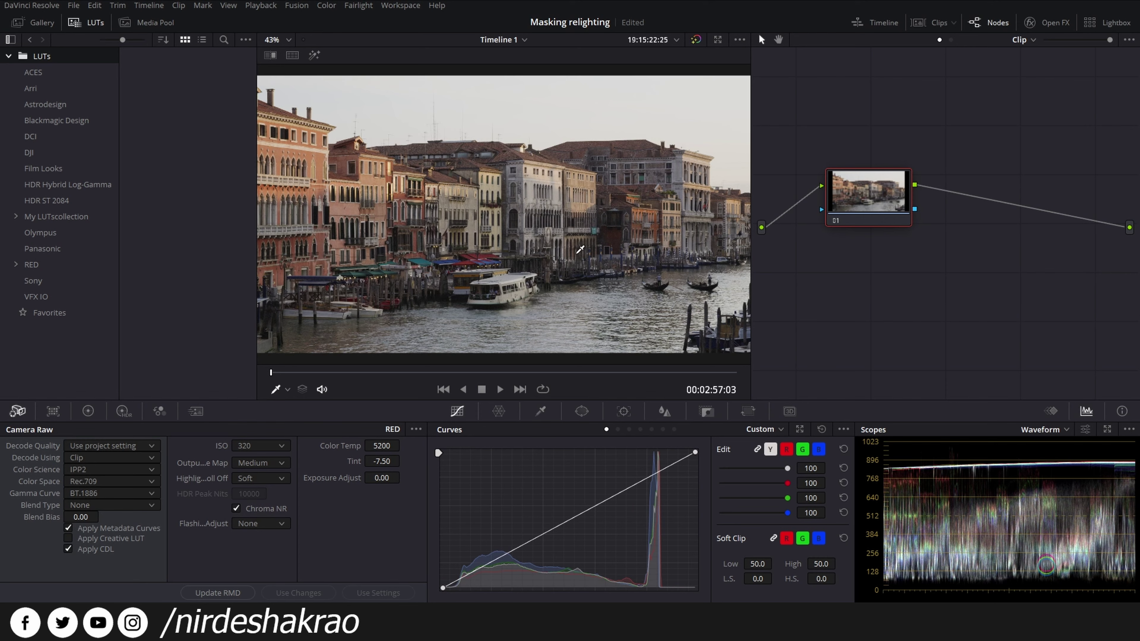
left_click(106, 482)
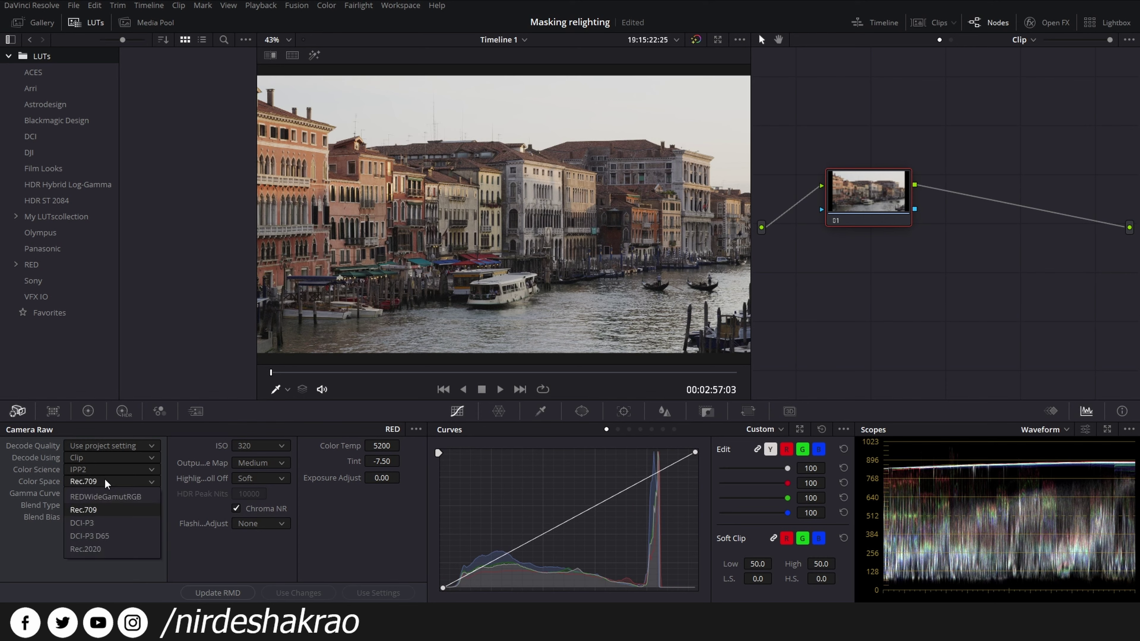
left_click(106, 481)
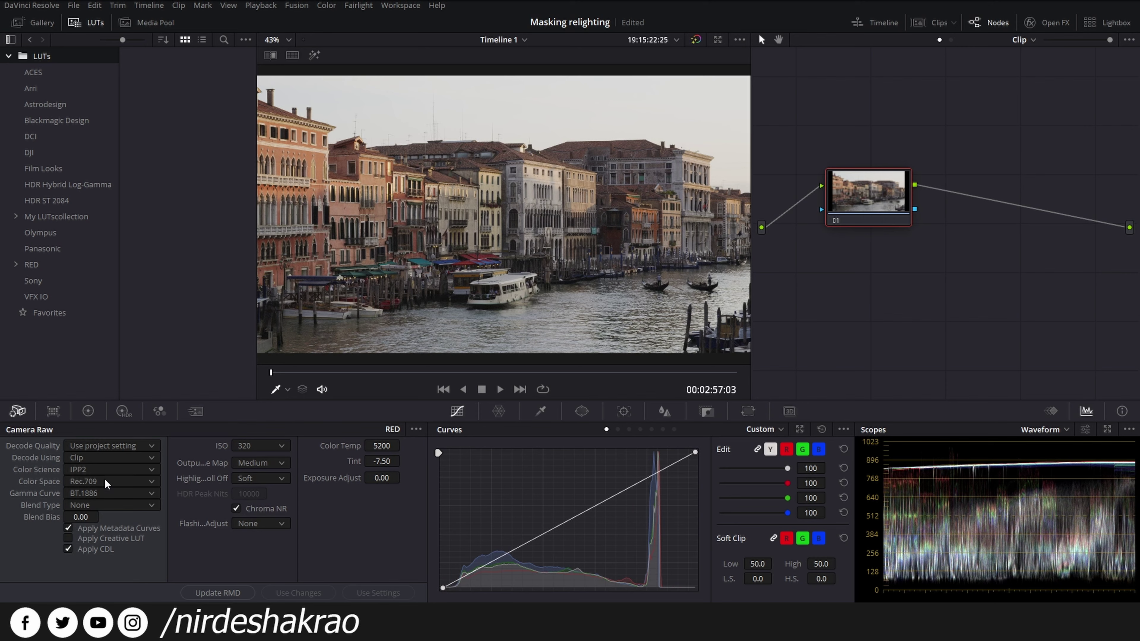
left_click(155, 495)
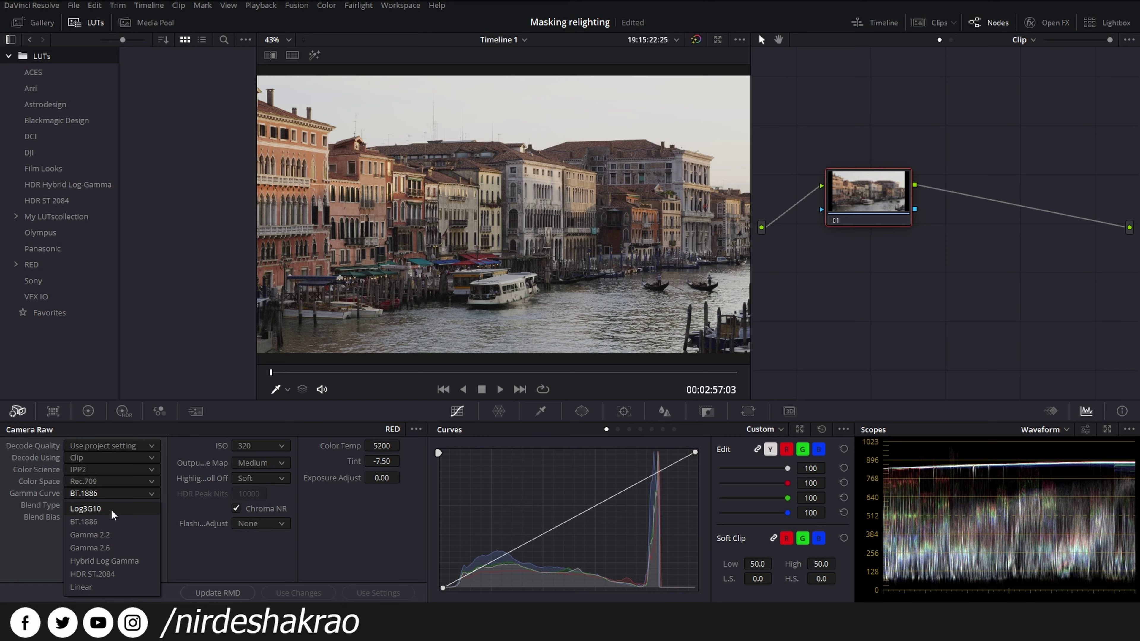
left_click(112, 509)
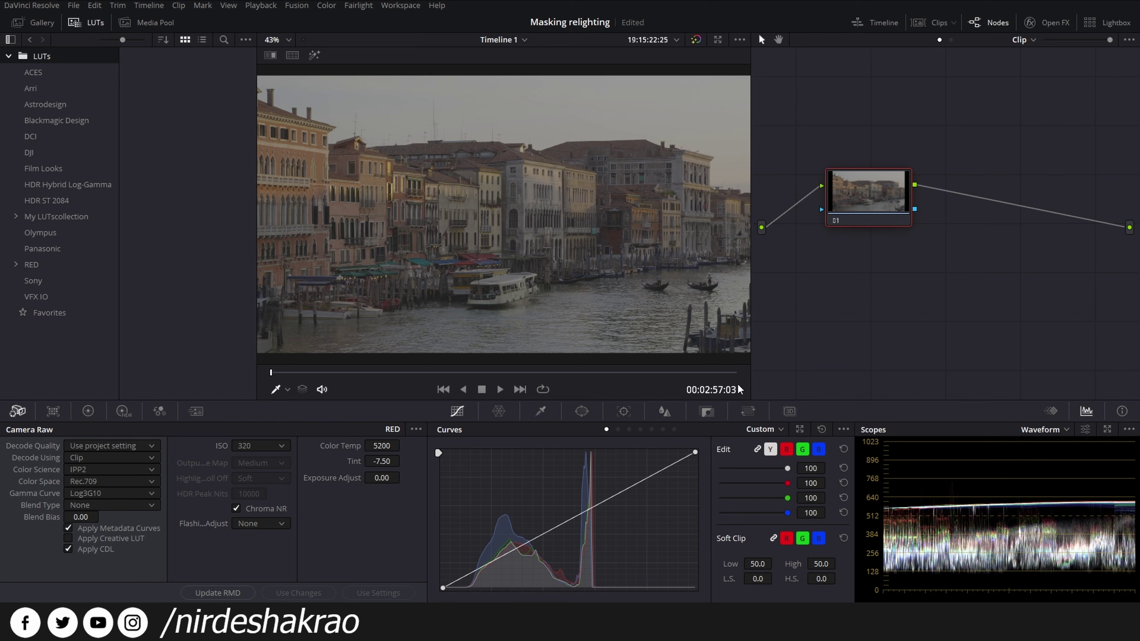
Nudge node 01 back into position in the node editor.
left_click_drag(864, 198, 831, 207)
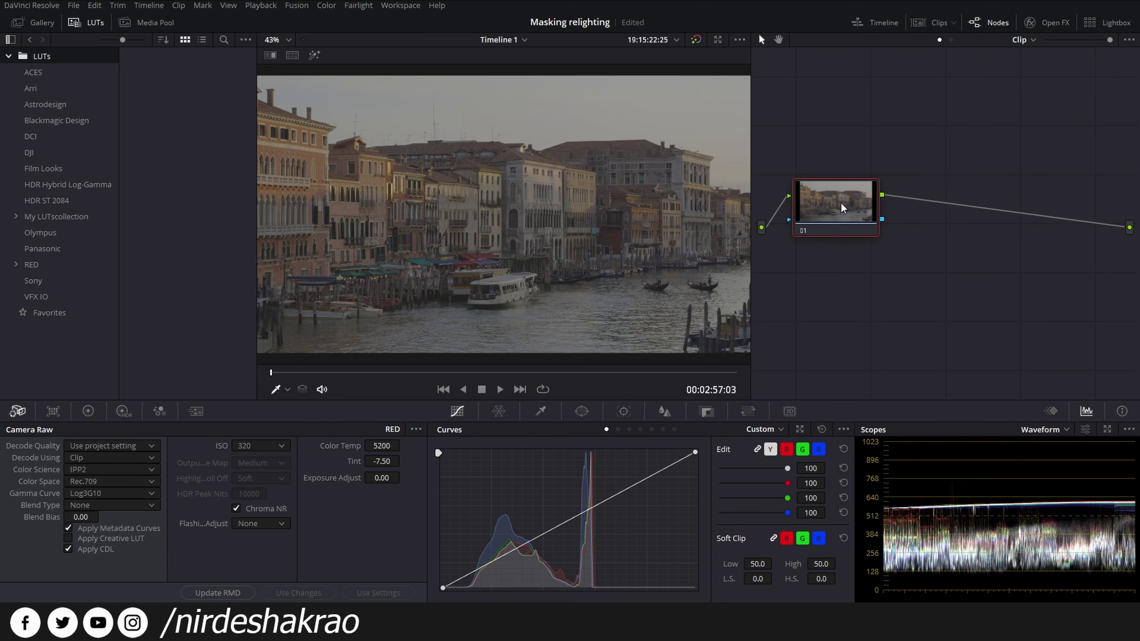
left_click_drag(843, 208, 846, 207)
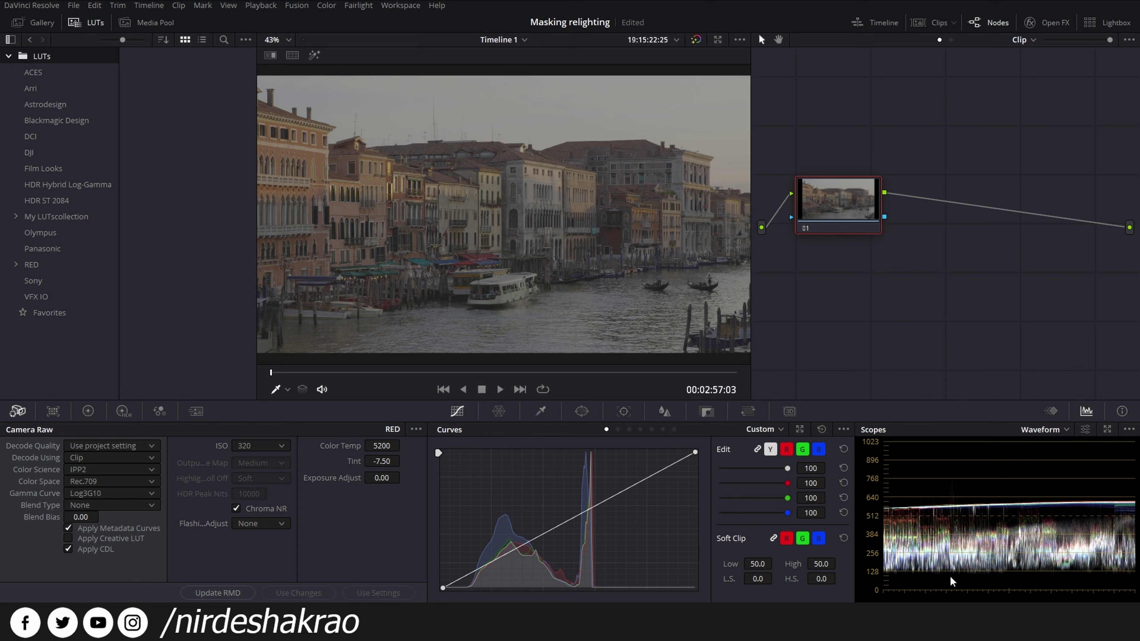
left_click_drag(843, 212, 843, 211)
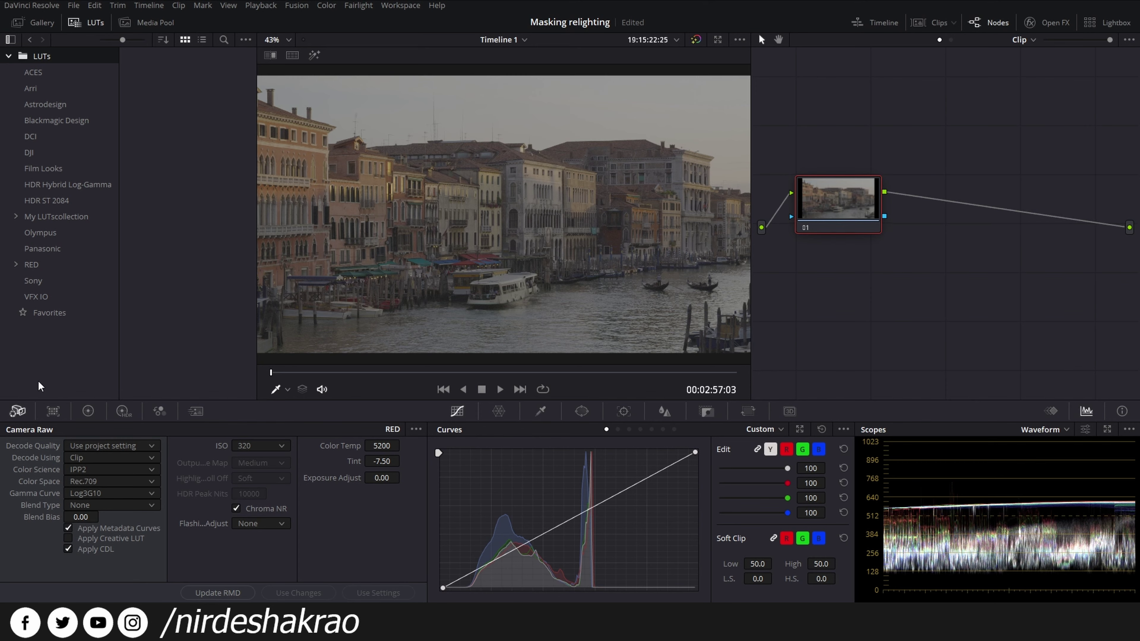
left_click(88, 411)
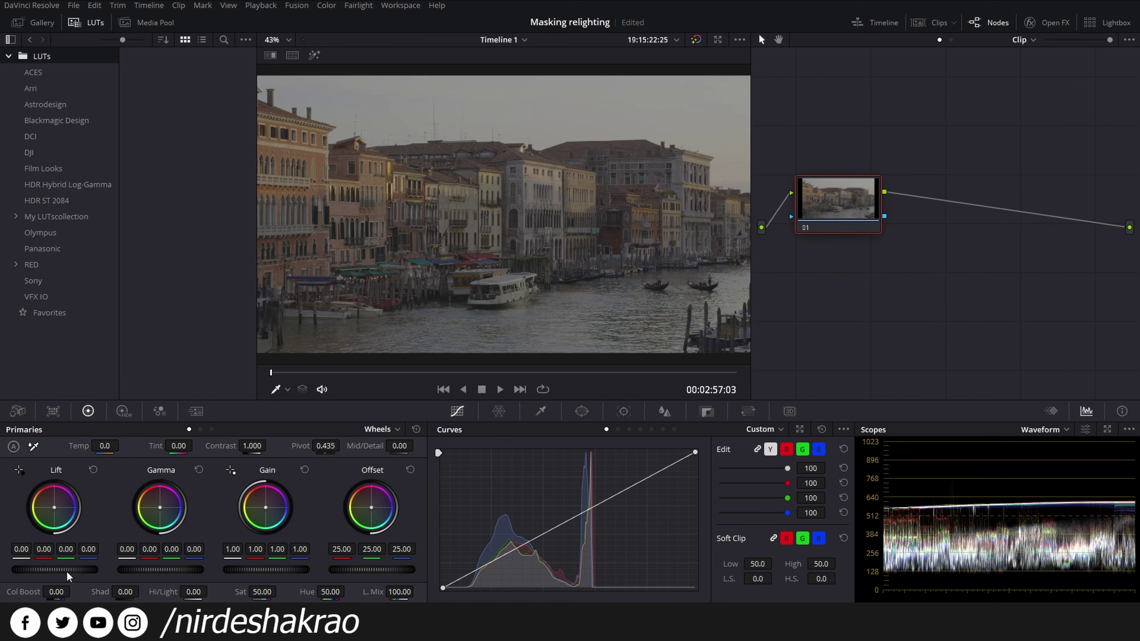
On node 01, lower lift to -0.06 and raise gain to 1.59.
left_click_drag(68, 570, 61, 570)
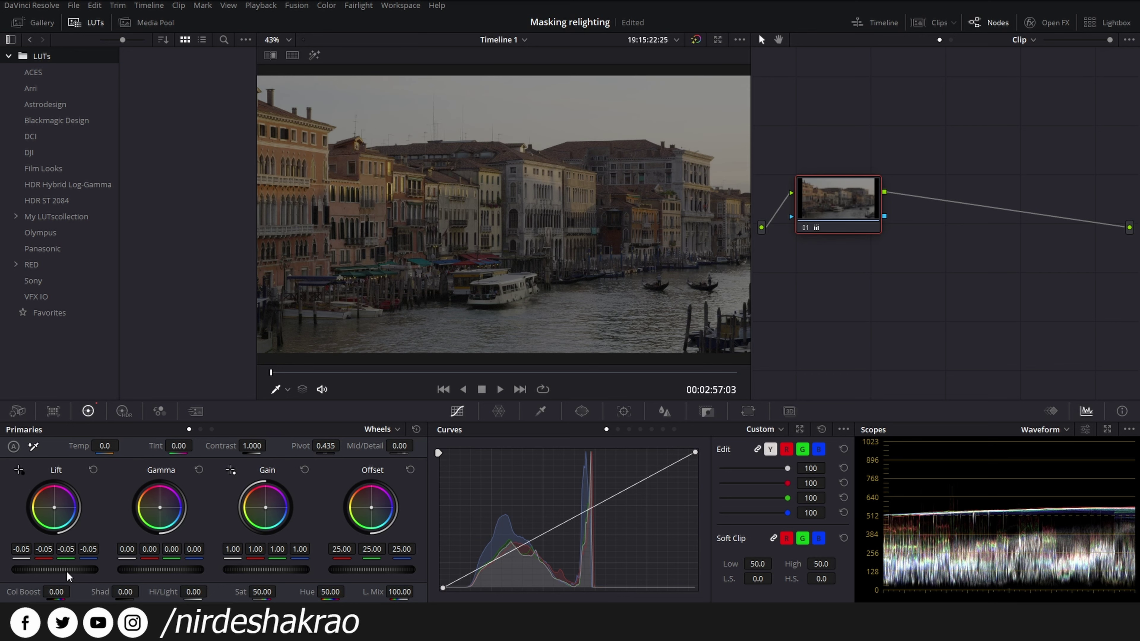
left_click_drag(261, 570, 257, 559)
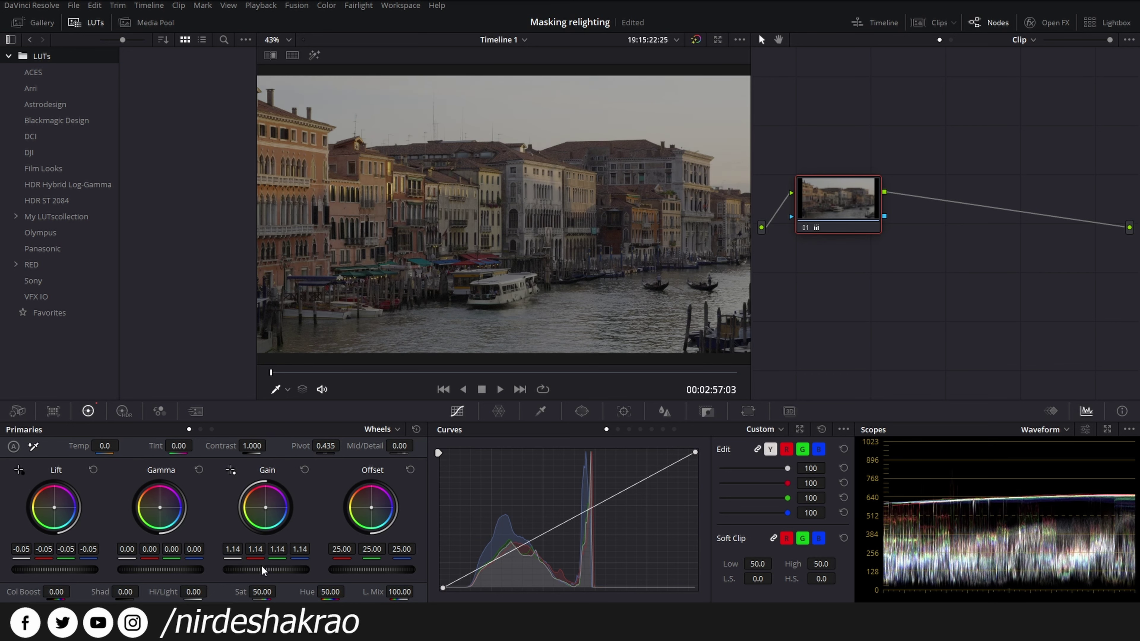
left_click_drag(264, 568, 268, 575)
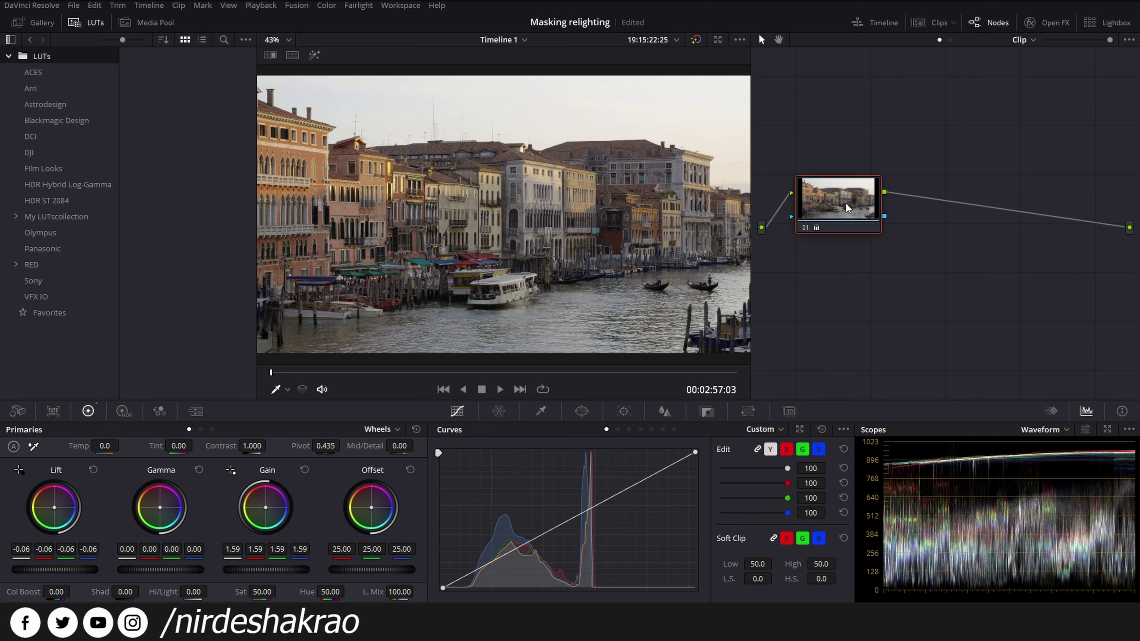
key("ctrl+d")
key("ctrl+d")
key("ctrl+d")
key("ctrl+d")
Set saturation to 65, compare graded and ungraded, and add serial node 02.
left_click_drag(262, 592, 280, 591)
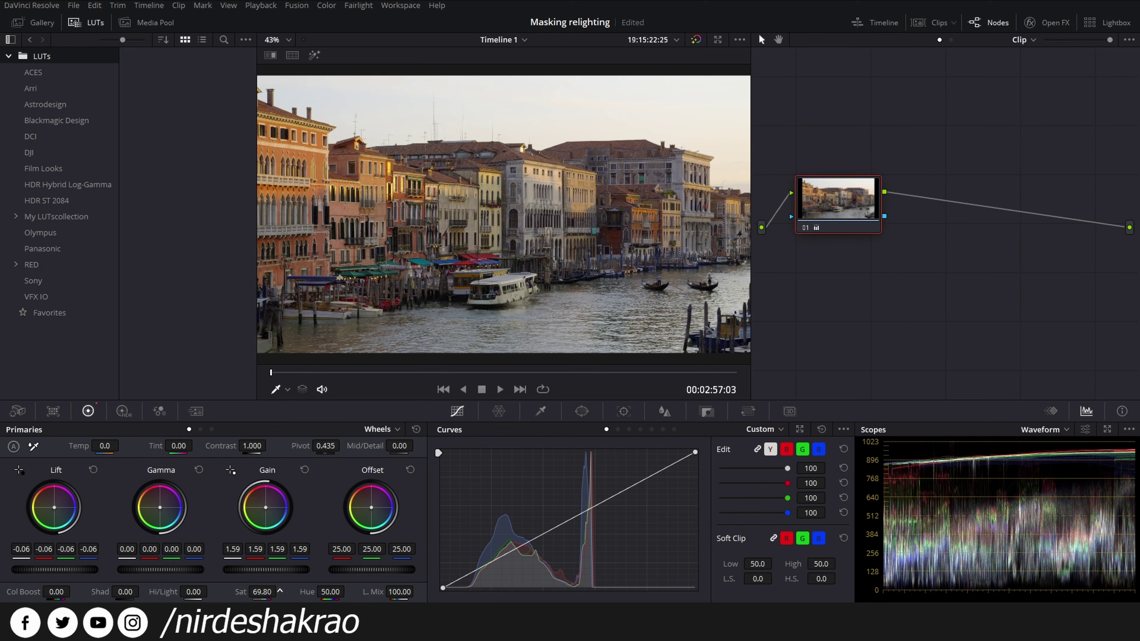
left_click(259, 592)
type("65")
key("Return")
key("shift+d")
key("shift+d")
key("shift+d")
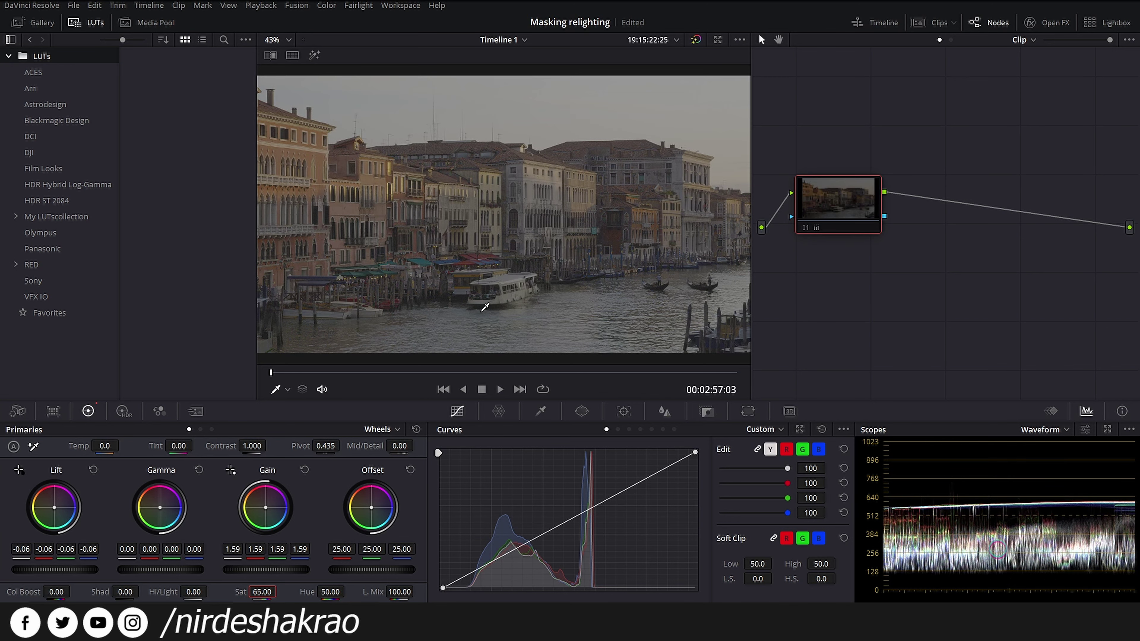
key("shift+d")
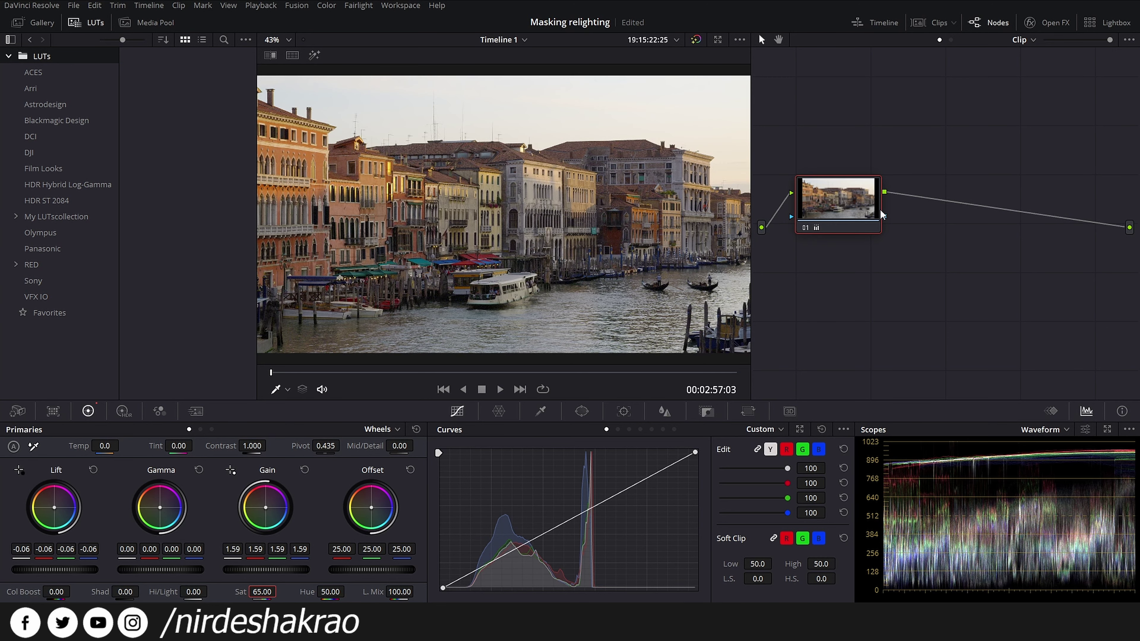
key("alt+s")
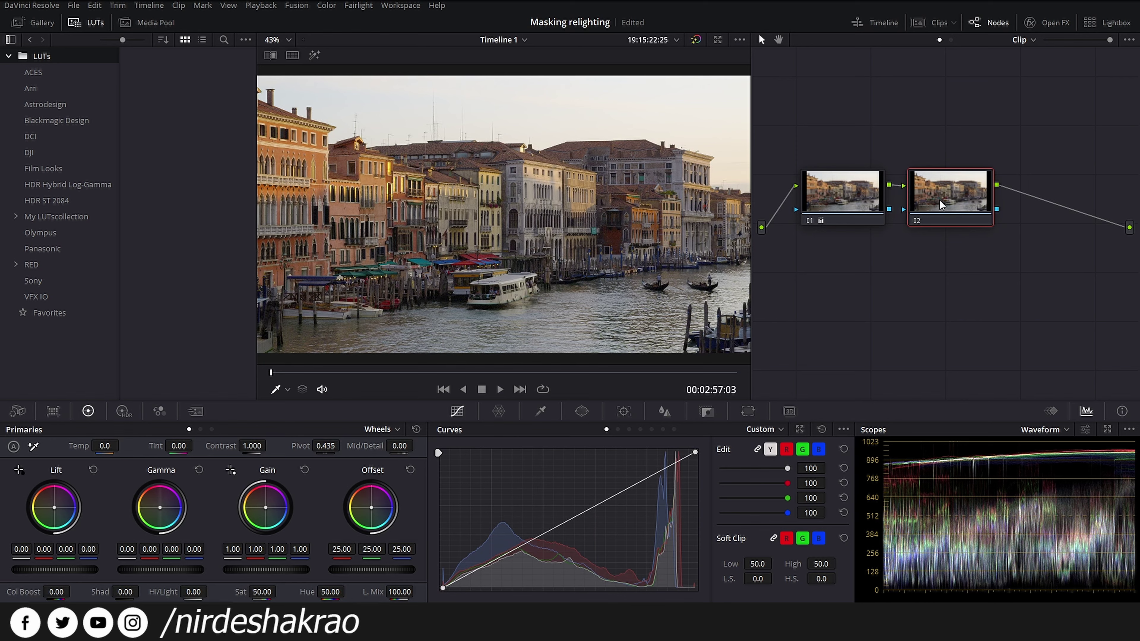
In node 02's Color Warper, push the sky hue toward a more saturated cyan.
left_click_drag(928, 203, 933, 199)
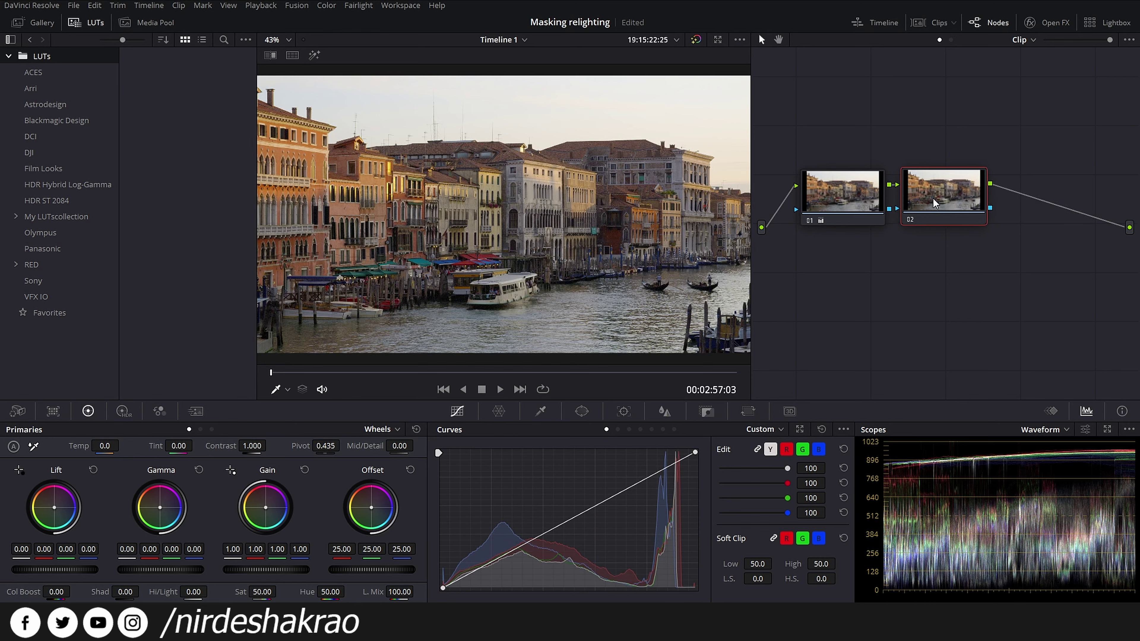
left_click(499, 412)
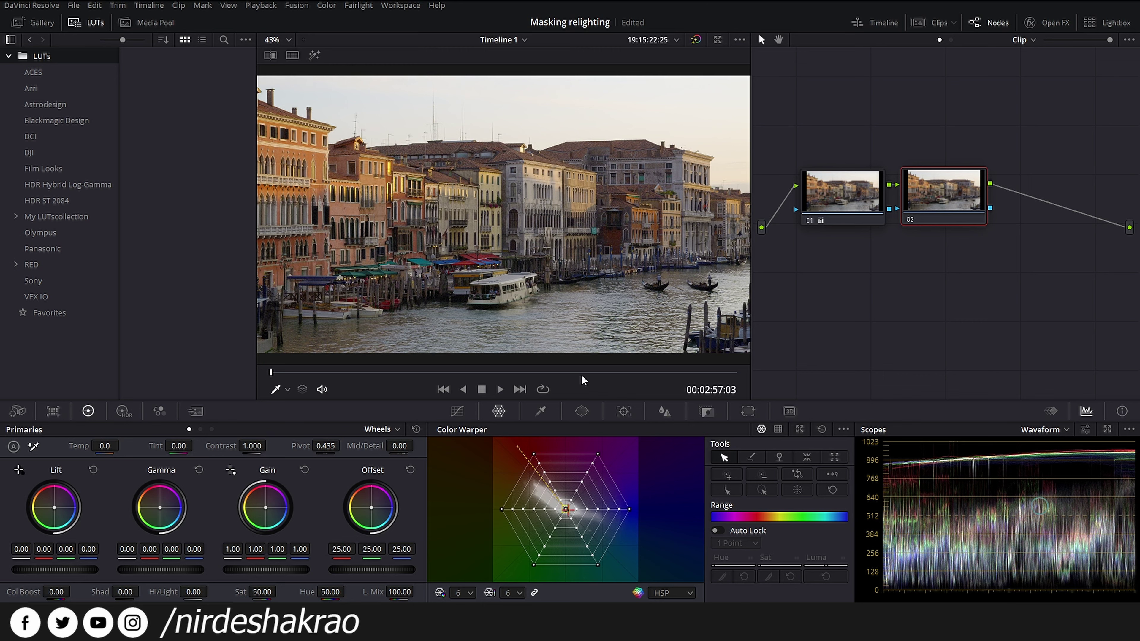
left_click(492, 96)
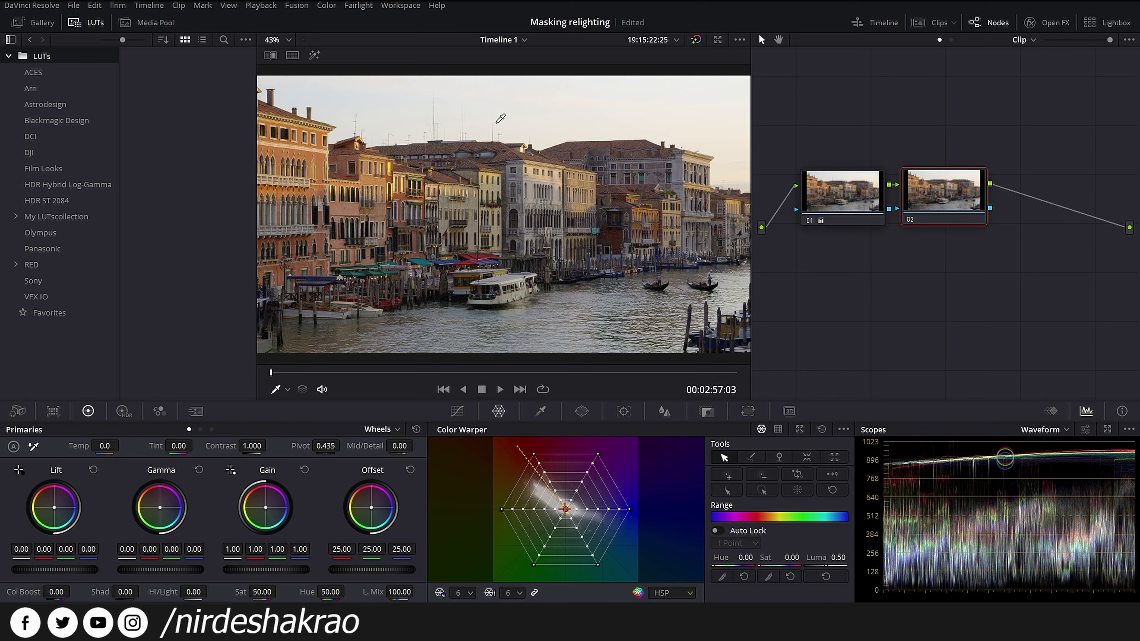
left_click_drag(508, 118, 515, 105)
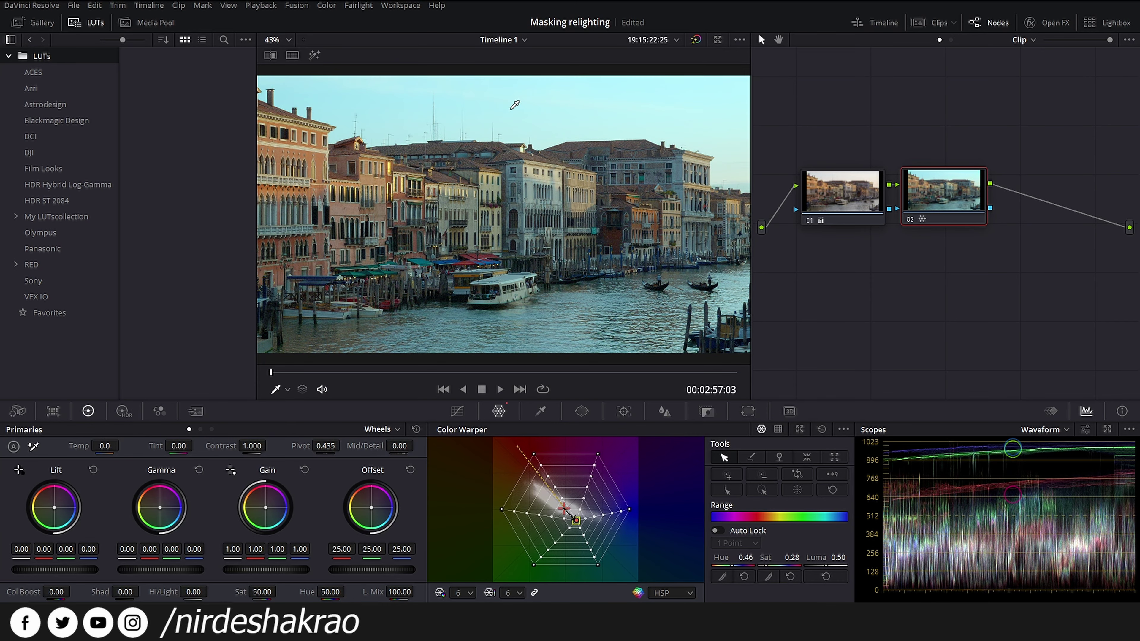
left_click_drag(514, 104, 520, 109)
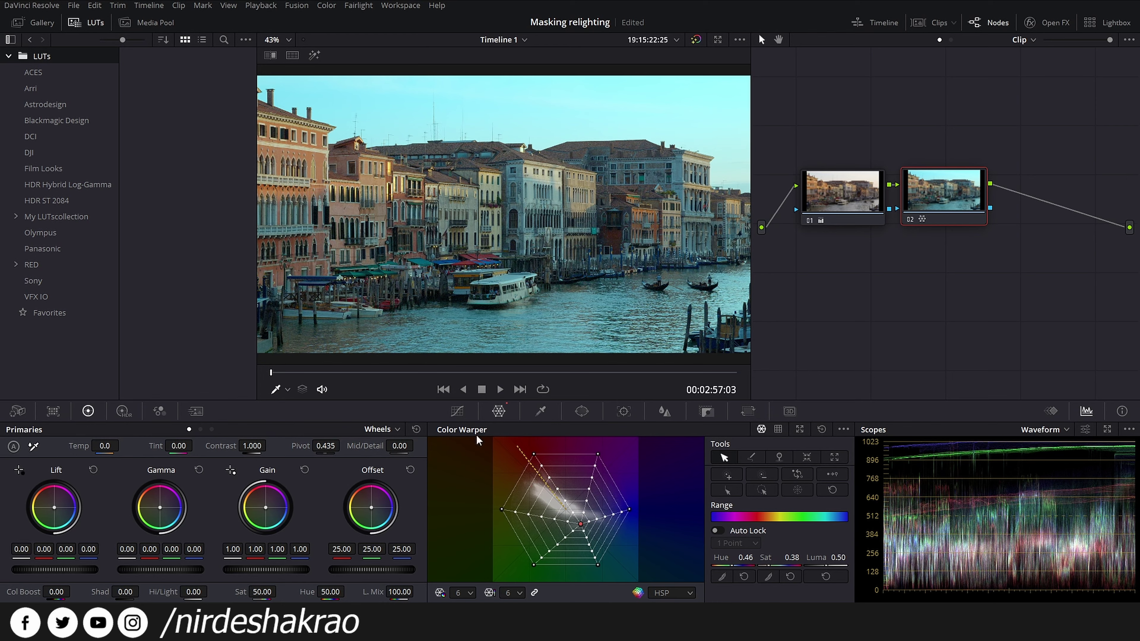
Warm the orange building tones and reshape the teal range, then compare with the grade off.
mouse_move(502, 508)
left_mouse_down()
mouse_move(504, 470)
mouse_move(530, 455)
left_mouse_up()
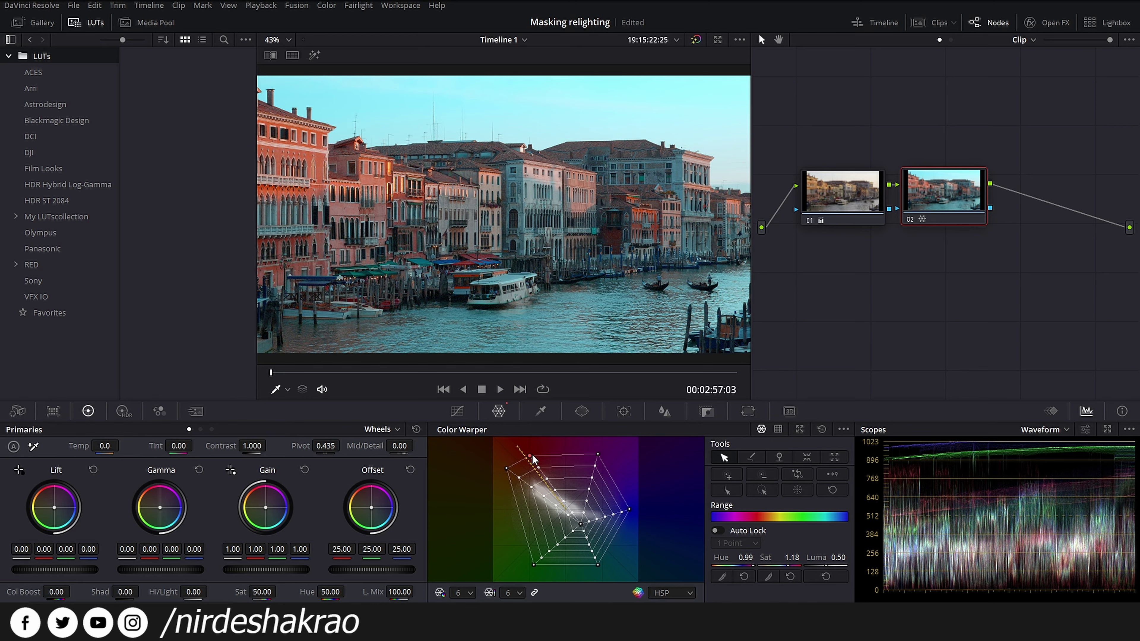
left_click_drag(599, 455, 553, 445)
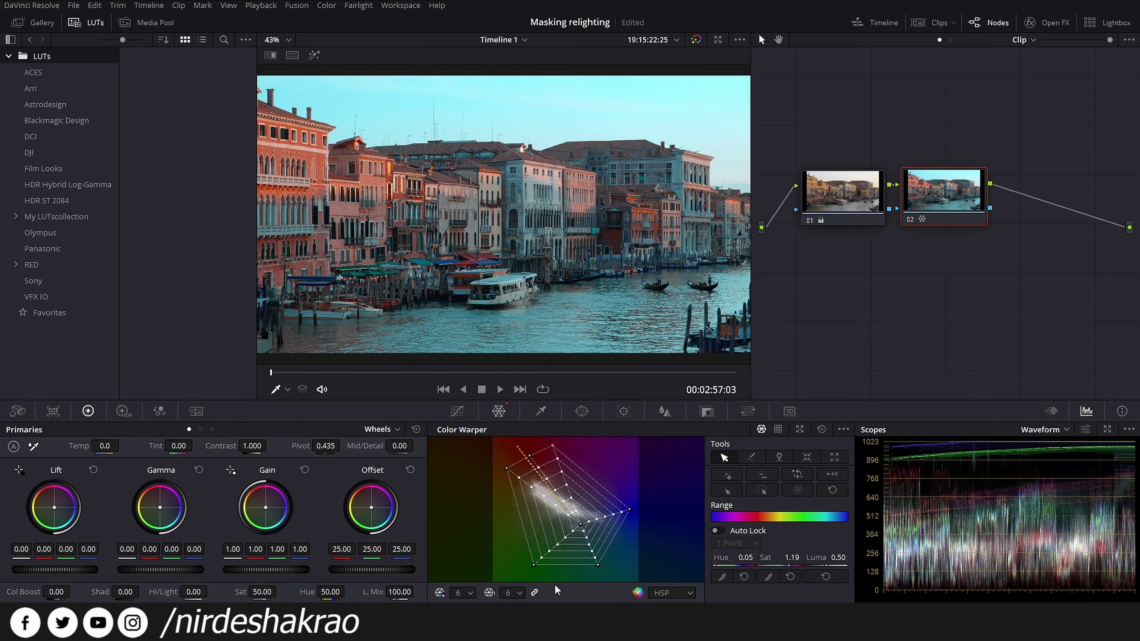
left_click_drag(598, 565, 620, 569)
left_click_drag(534, 565, 601, 587)
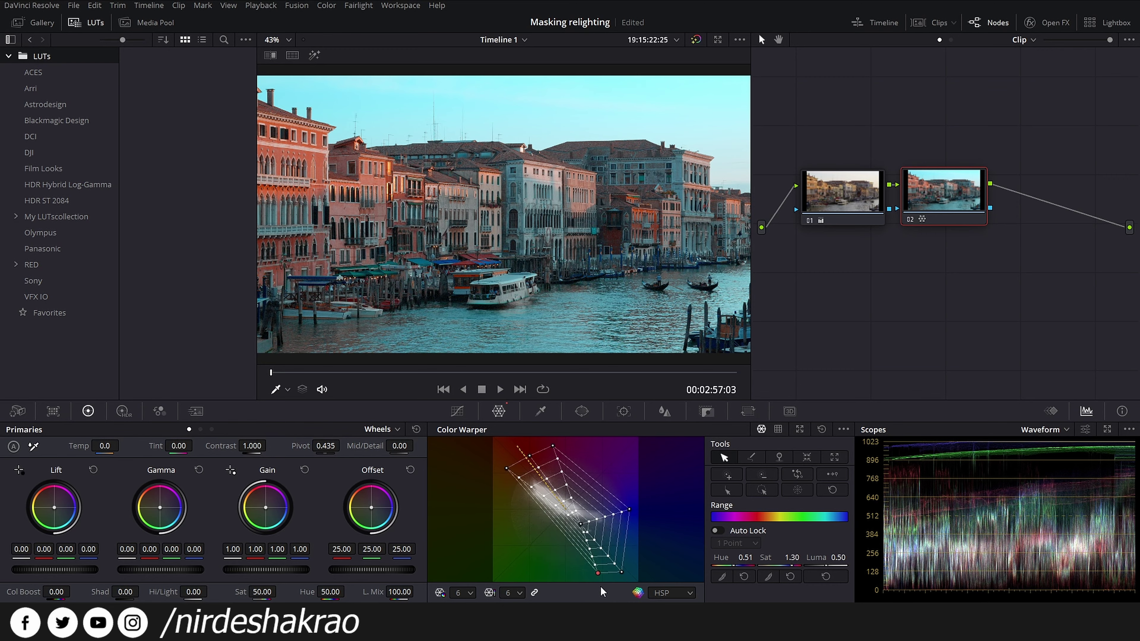
left_click_drag(631, 514, 640, 549)
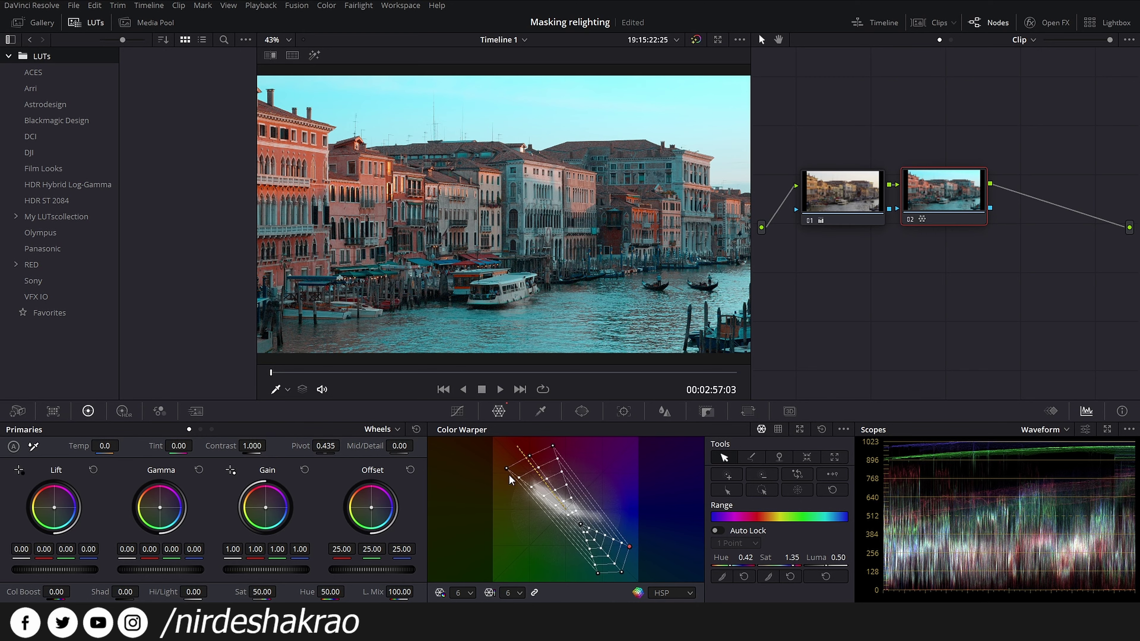
mouse_move(506, 469)
left_mouse_down()
mouse_move(520, 445)
mouse_move(540, 444)
left_mouse_up()
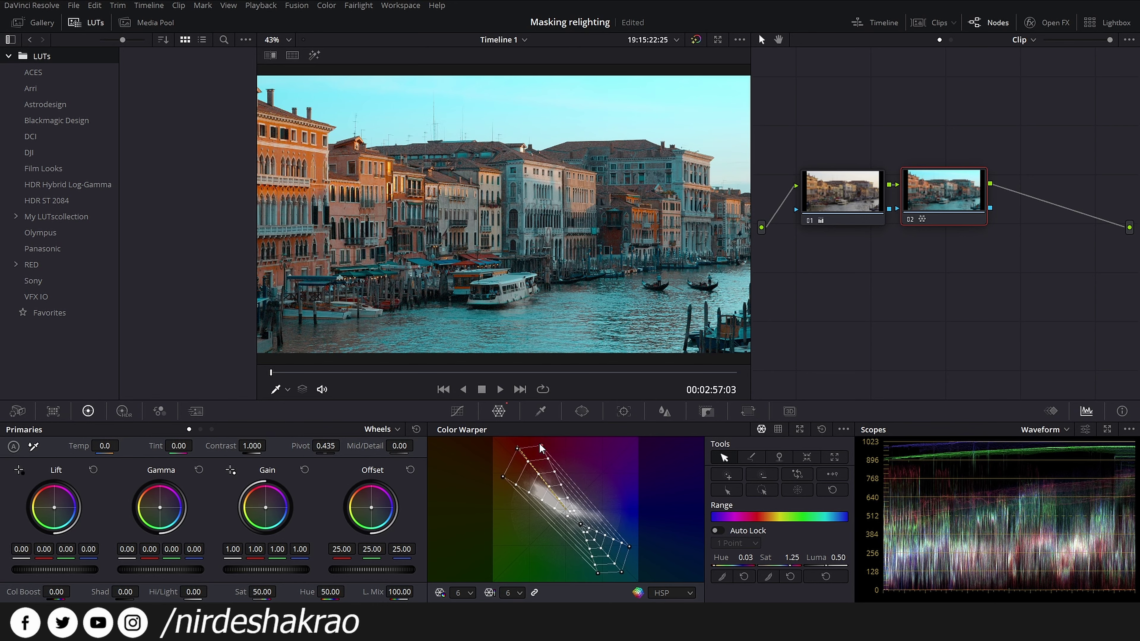
left_click_drag(517, 449, 517, 453)
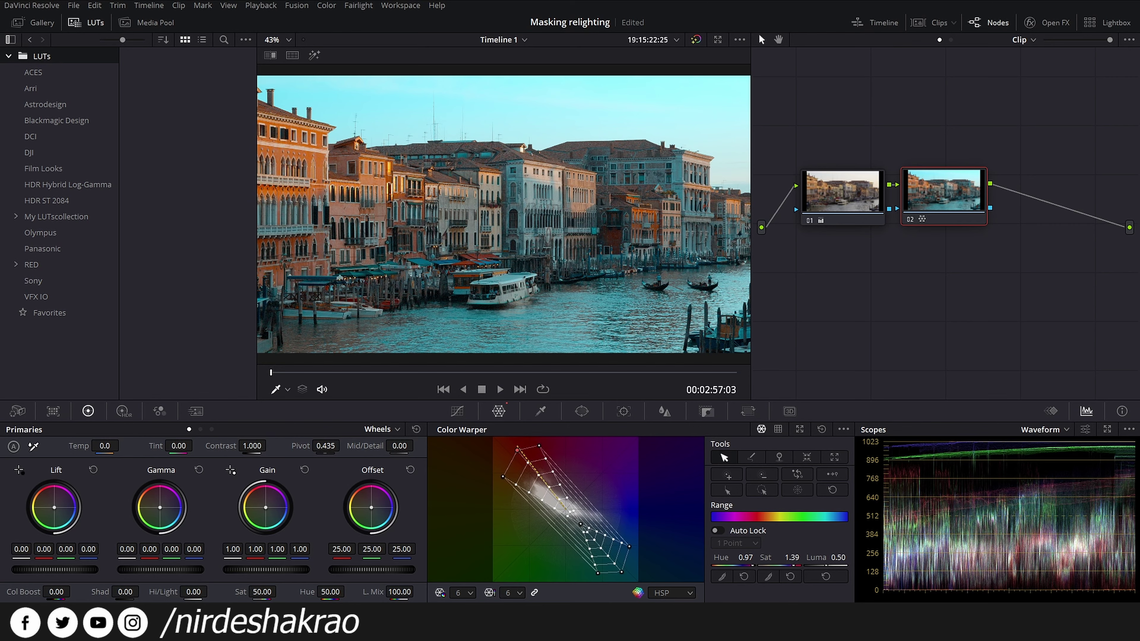
left_click_drag(623, 573, 599, 574)
key("ctrl+d")
key("ctrl+d")
key("ctrl+d")
key("ctrl+d")
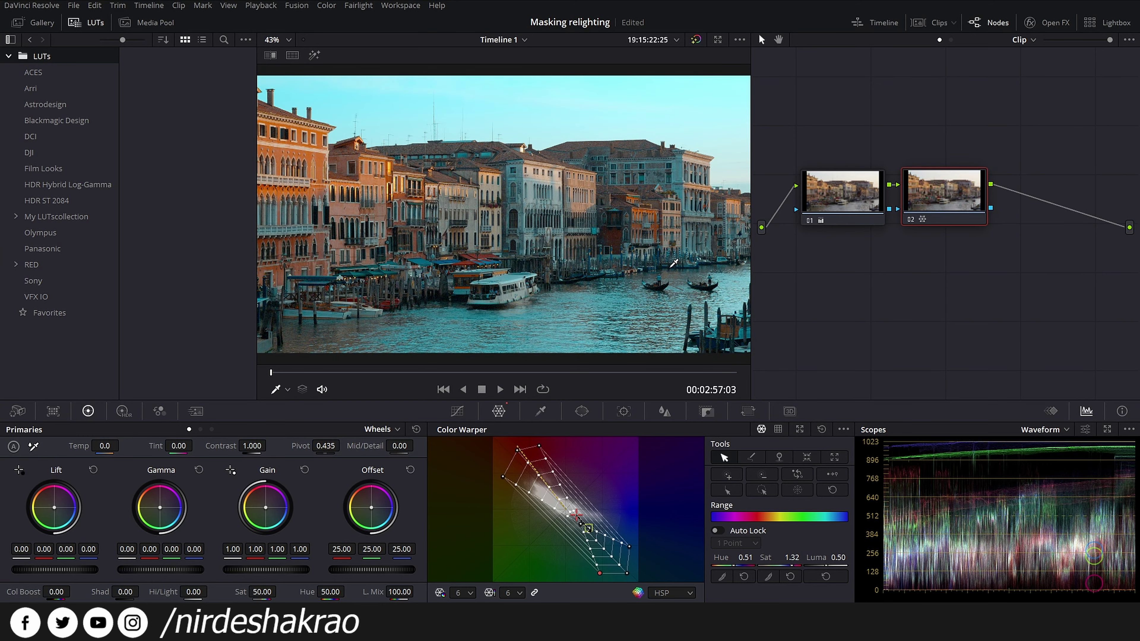
key("ctrl+d")
key("ctrl+d")
Boost cool-range saturation, tone down the upper range and push orange hues further out.
left_click_drag(945, 194, 952, 196)
scroll(539, 186, "up", 3)
scroll(541, 198, "down", 3)
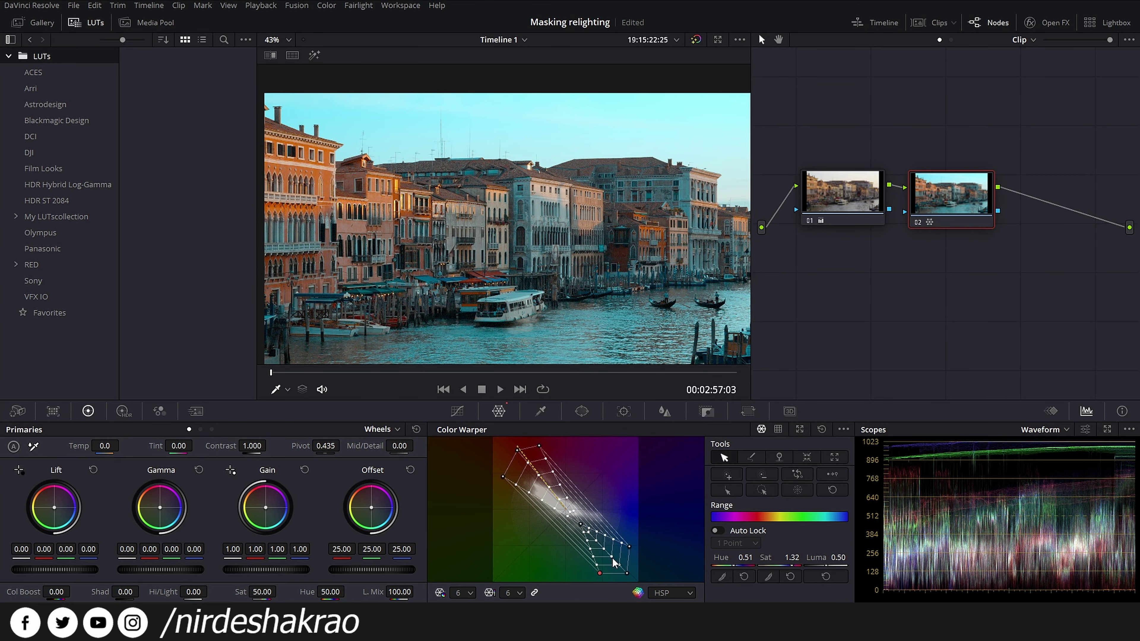
left_click_drag(628, 575, 633, 579)
mouse_move(631, 548)
left_mouse_down()
mouse_move(635, 561)
mouse_move(619, 576)
left_mouse_up()
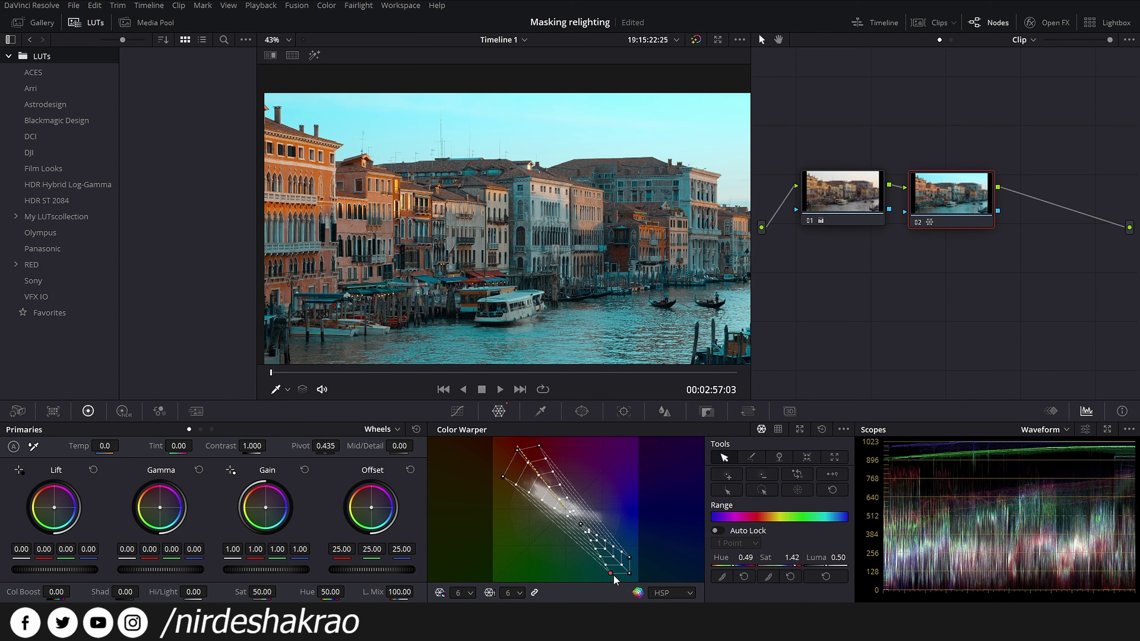
mouse_move(517, 449)
left_mouse_down()
mouse_move(508, 475)
mouse_move(534, 442)
left_mouse_up()
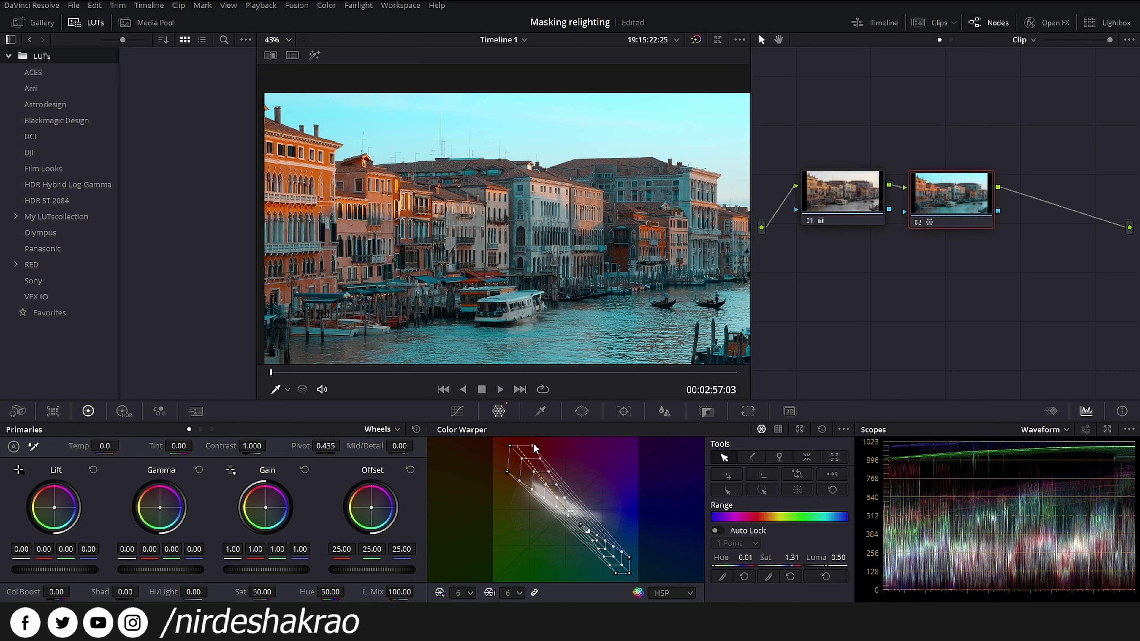
On node 01, lower the offset to 24.50 and the lift to -0.07.
left_click(511, 446)
left_click(834, 182)
left_click(942, 205)
left_click(844, 212)
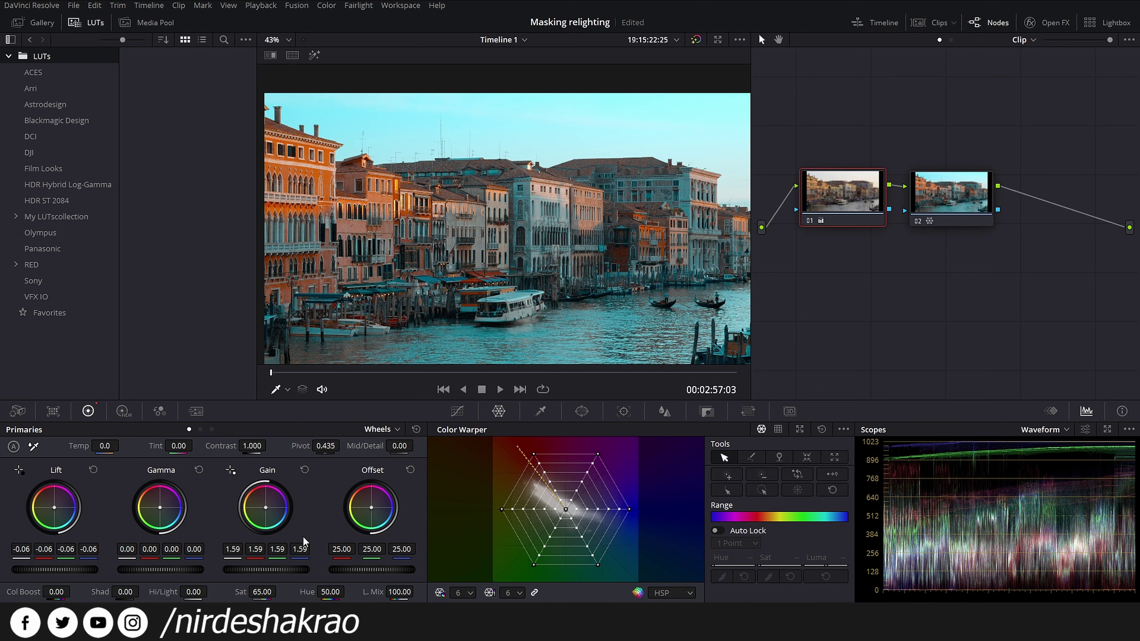
left_click_drag(392, 566, 394, 566)
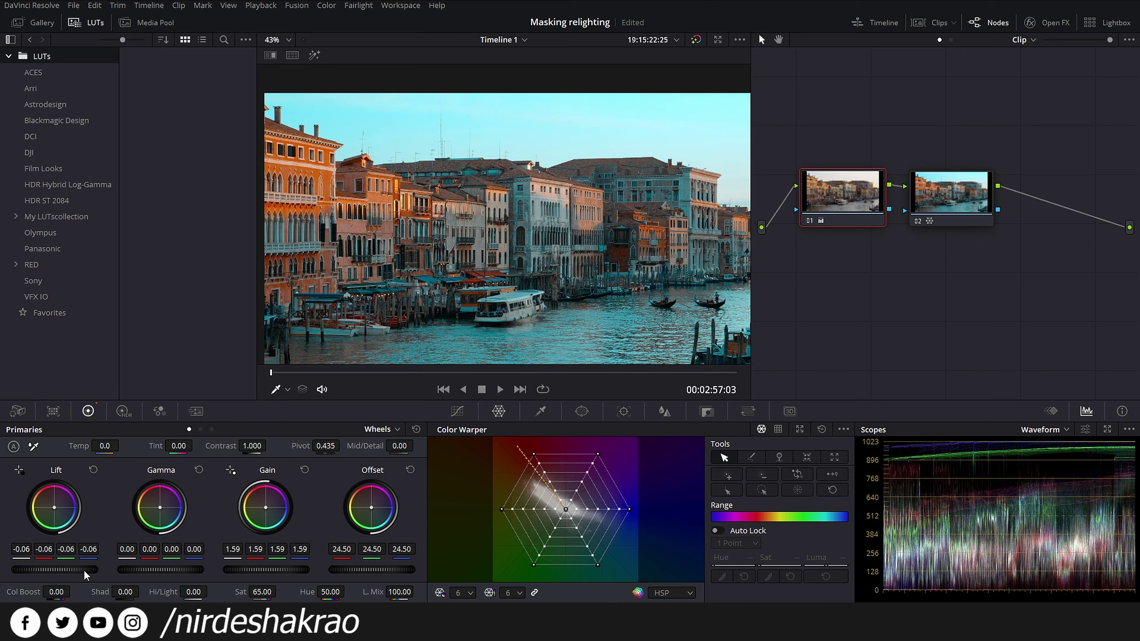
left_click_drag(85, 575, 85, 575)
left_click(670, 259)
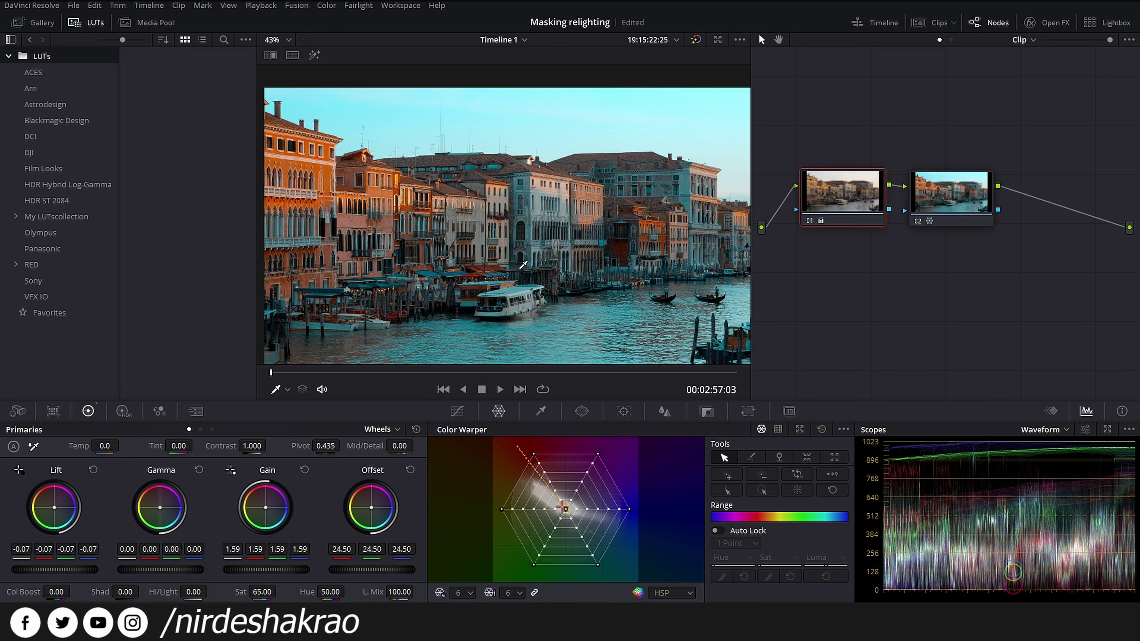
right_click(516, 181)
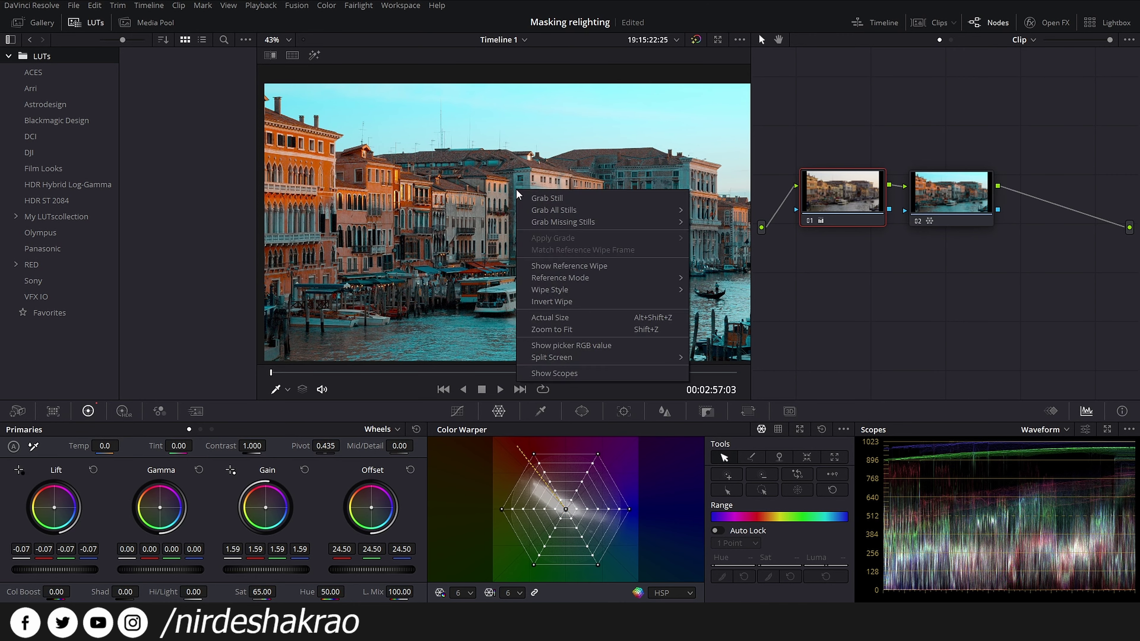
Grab still 1.13.1 of the graded canal frame and view it in the Gallery.
left_click(537, 199)
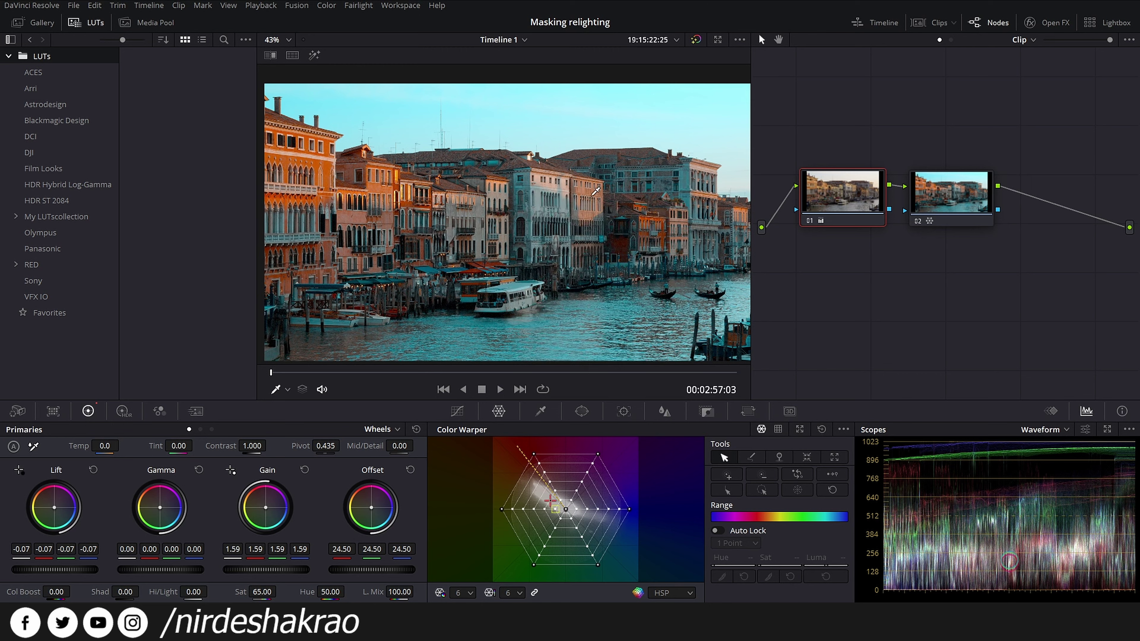
left_click(35, 25)
scroll(186, 171, "up", 1)
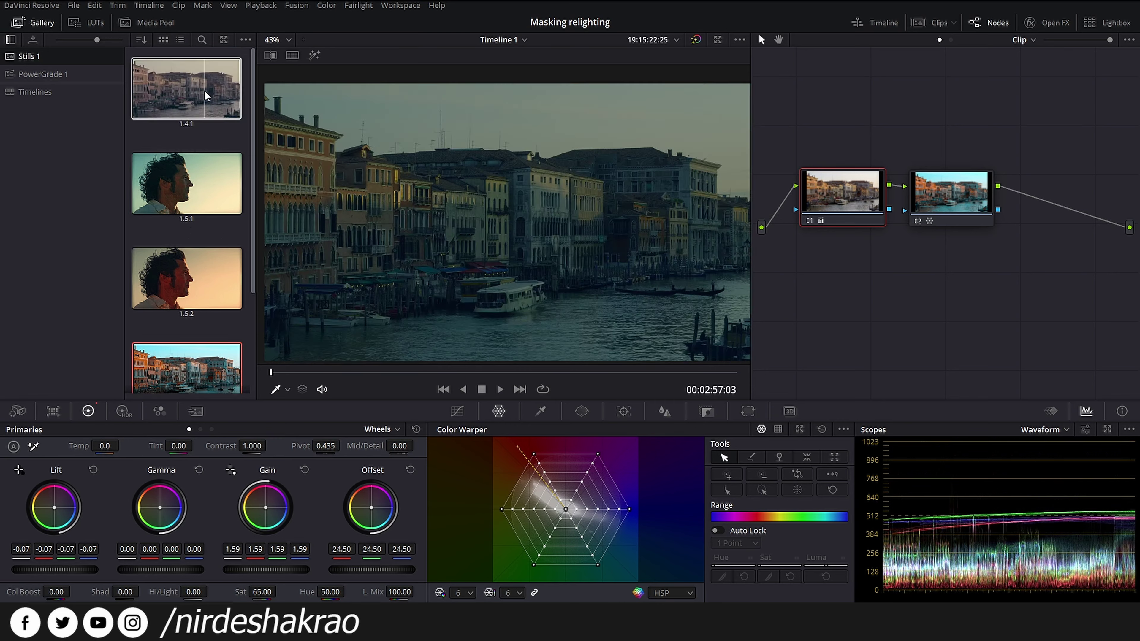
scroll(205, 92, "down", 3)
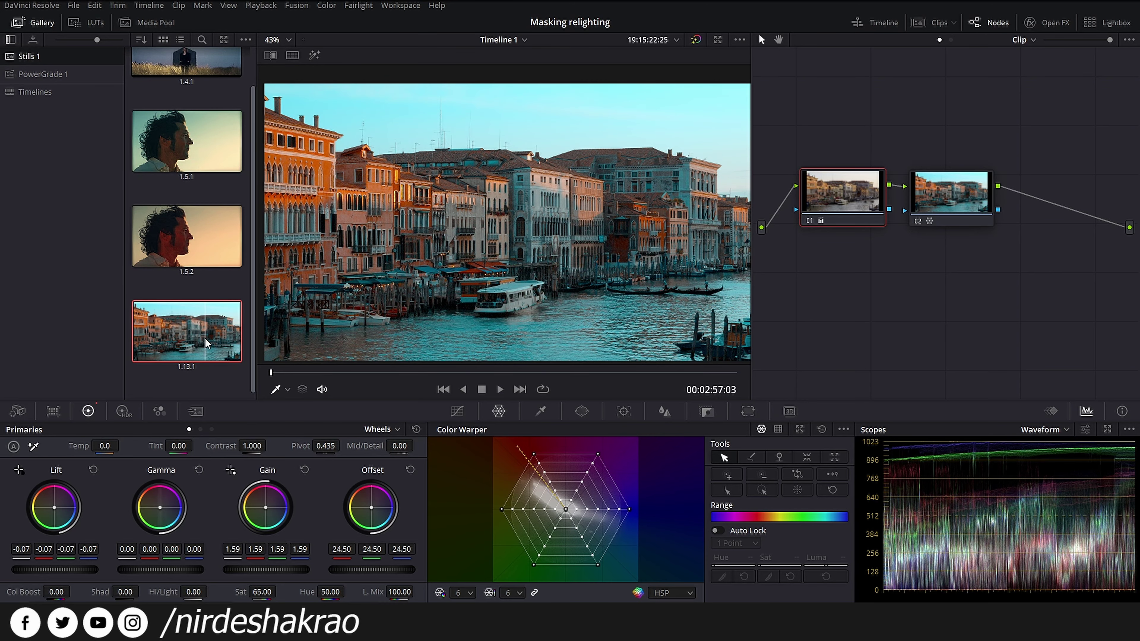
scroll(205, 337, "up", 3)
scroll(196, 188, "down", 5)
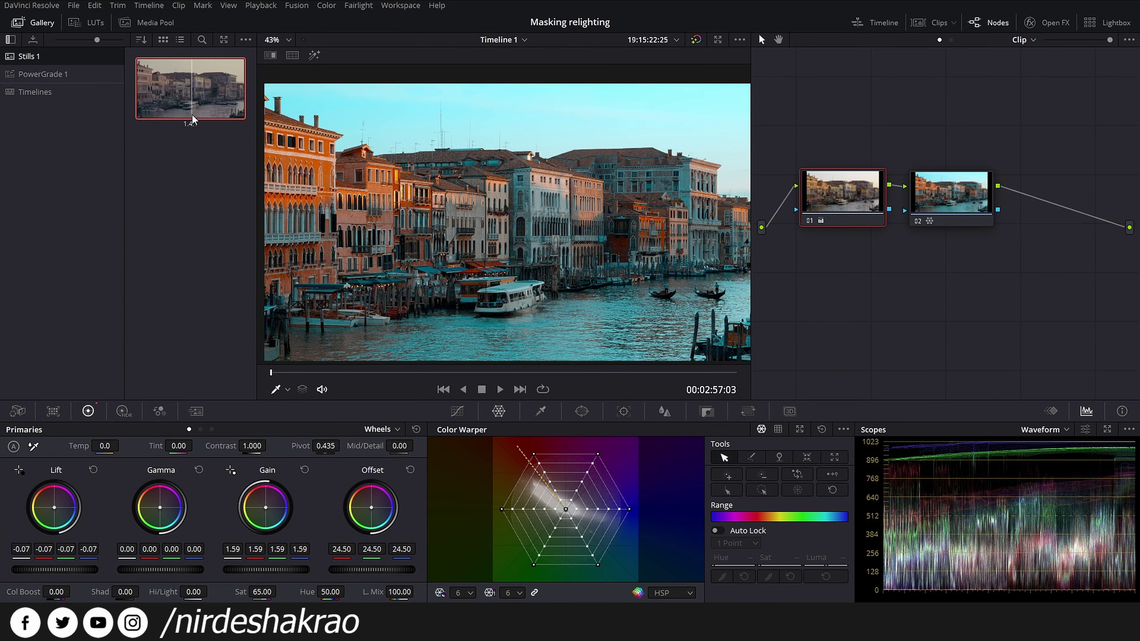
Reselect node 02, then bring up the options menu for the 1.13.1 still.
left_click(966, 198)
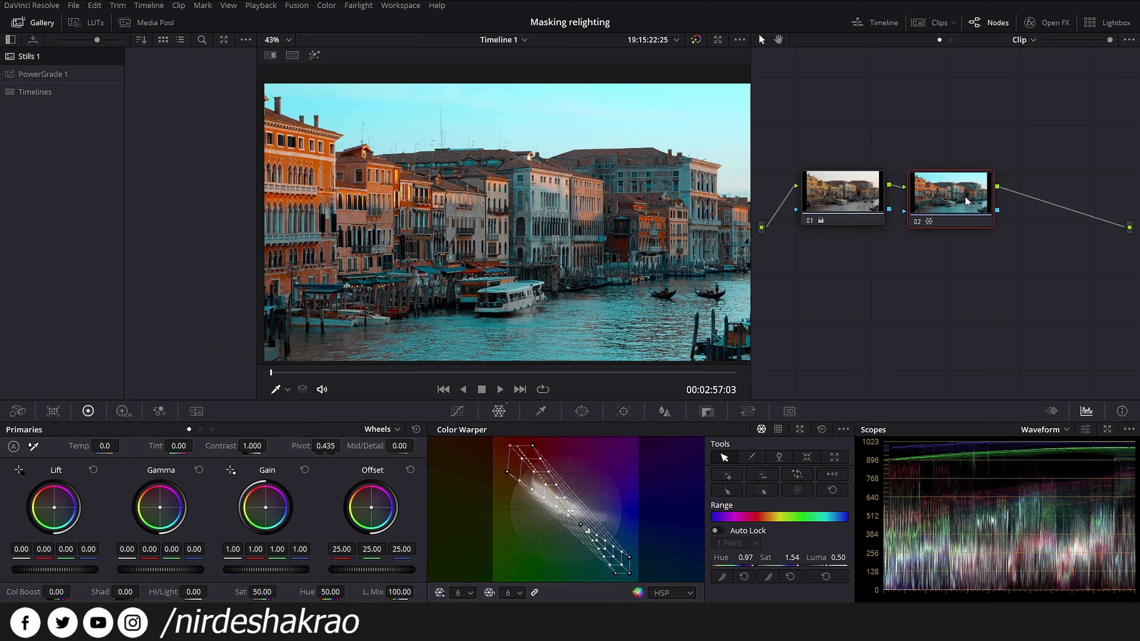
right_click(543, 162)
left_click(563, 183)
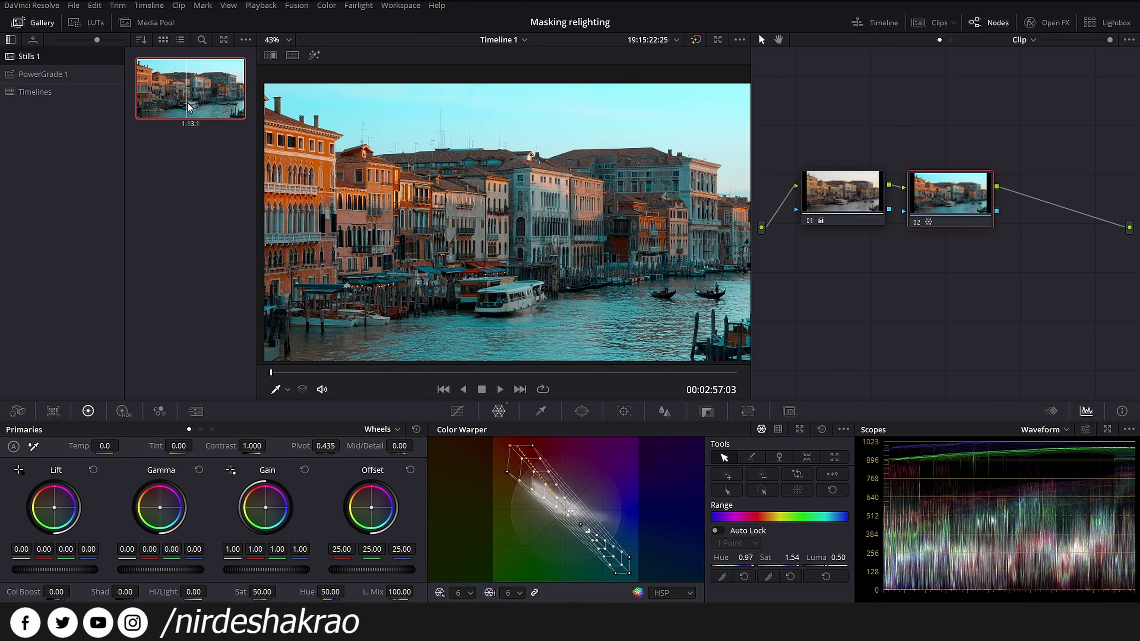
right_click(190, 96)
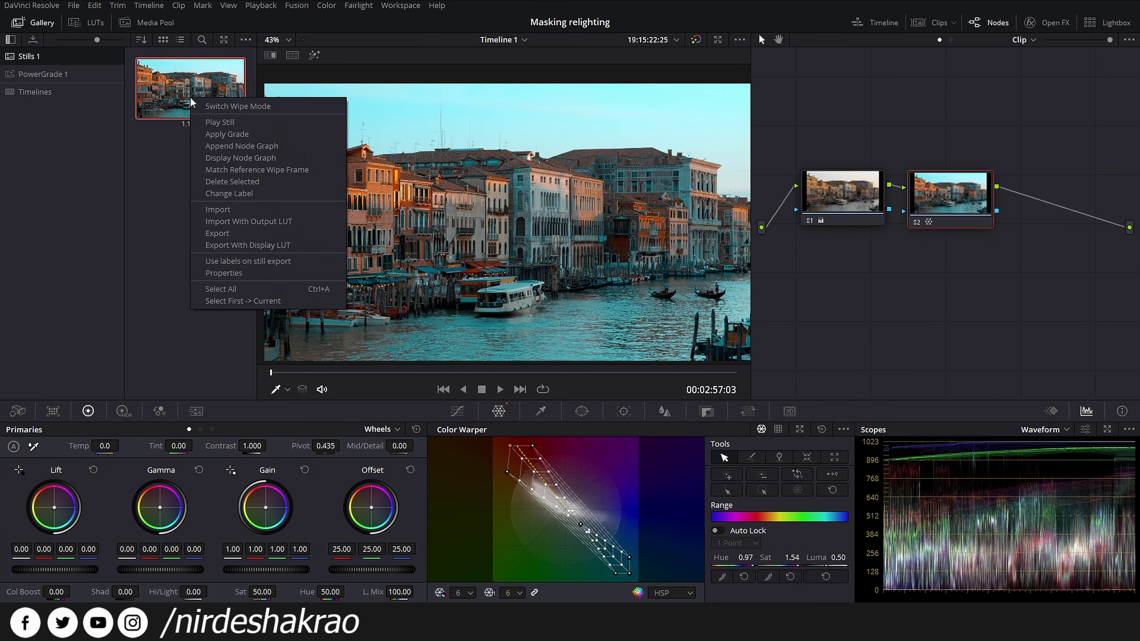
Export the 1.13.1 still under the name Test into the TEST_LUT folder.
left_click(250, 233)
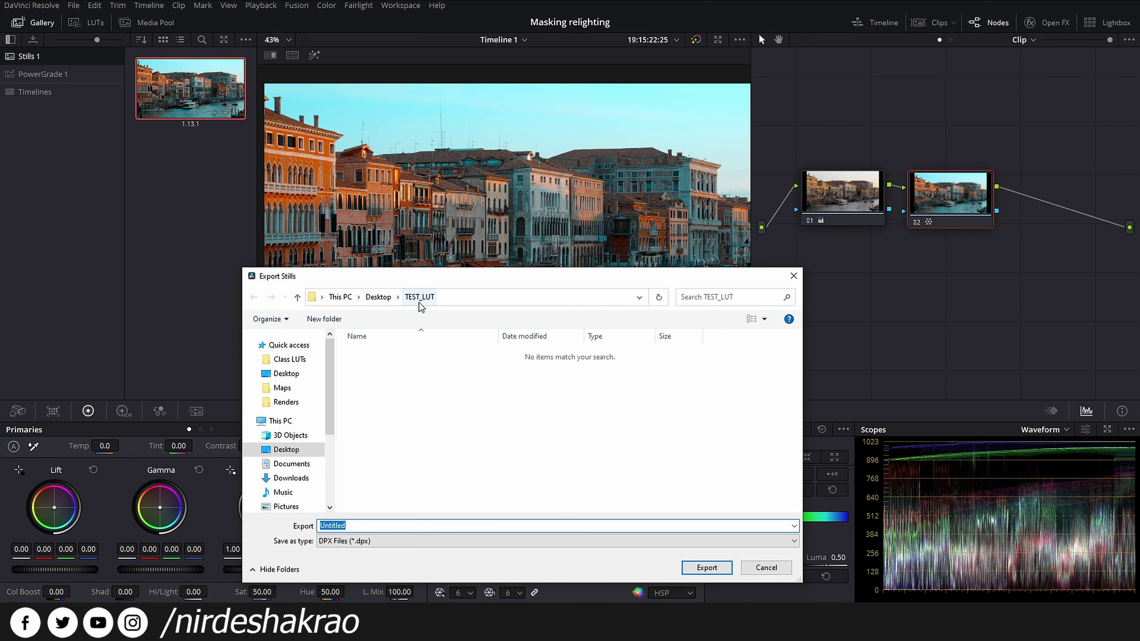
left_click(371, 526)
double_click(361, 526)
type("Test")
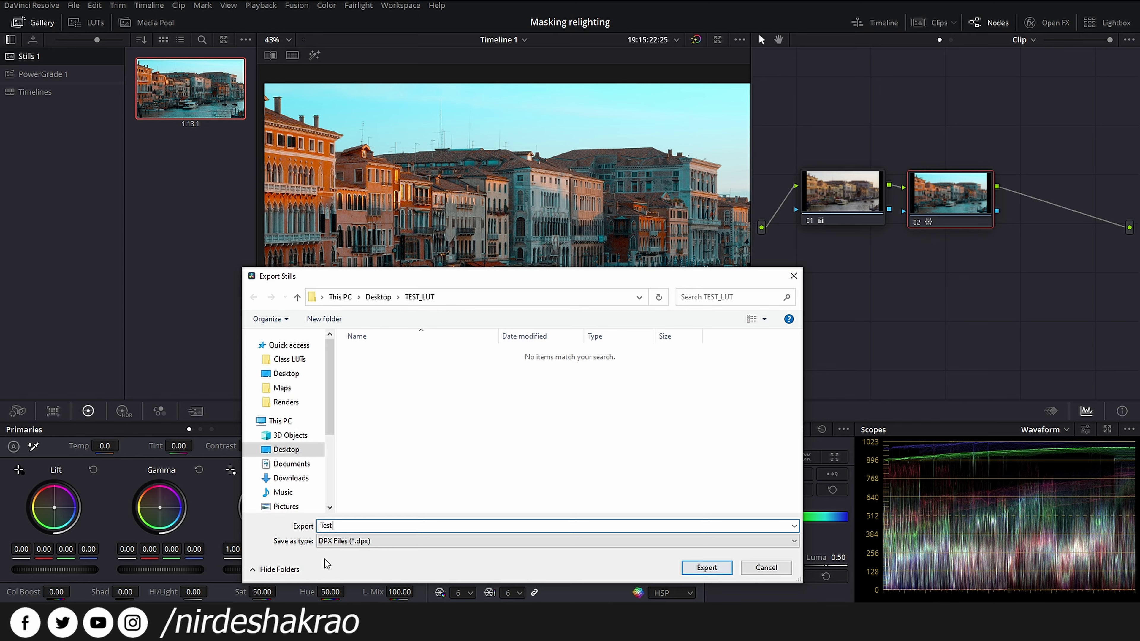
left_click(706, 568)
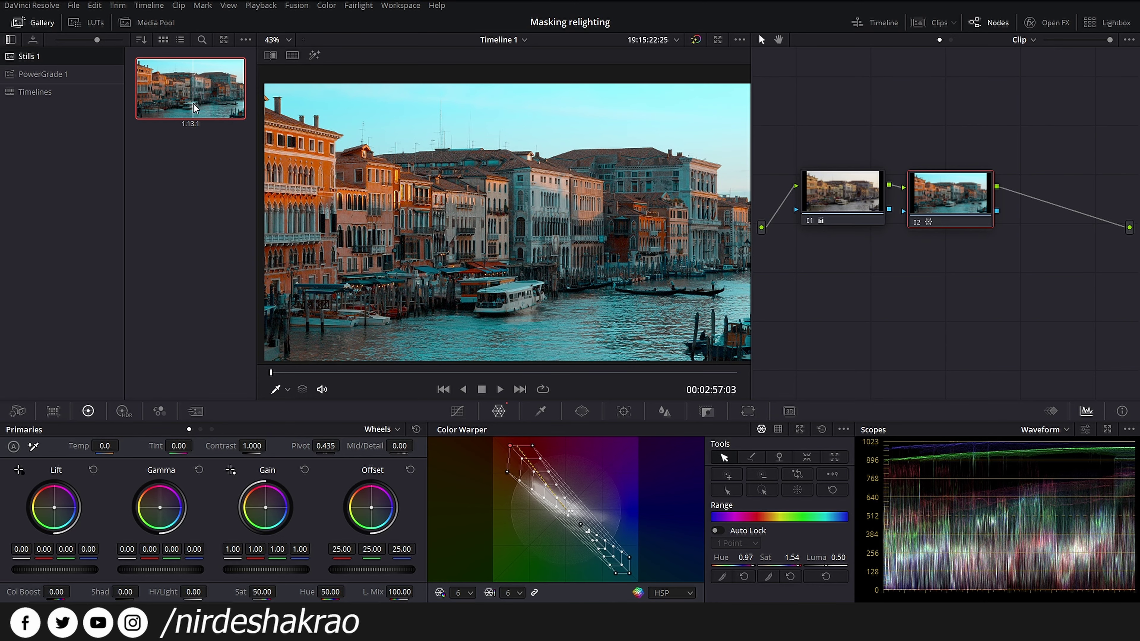
Delete the still and node 02, reset the first node's grade, and switch to File Explorer.
key("Delete")
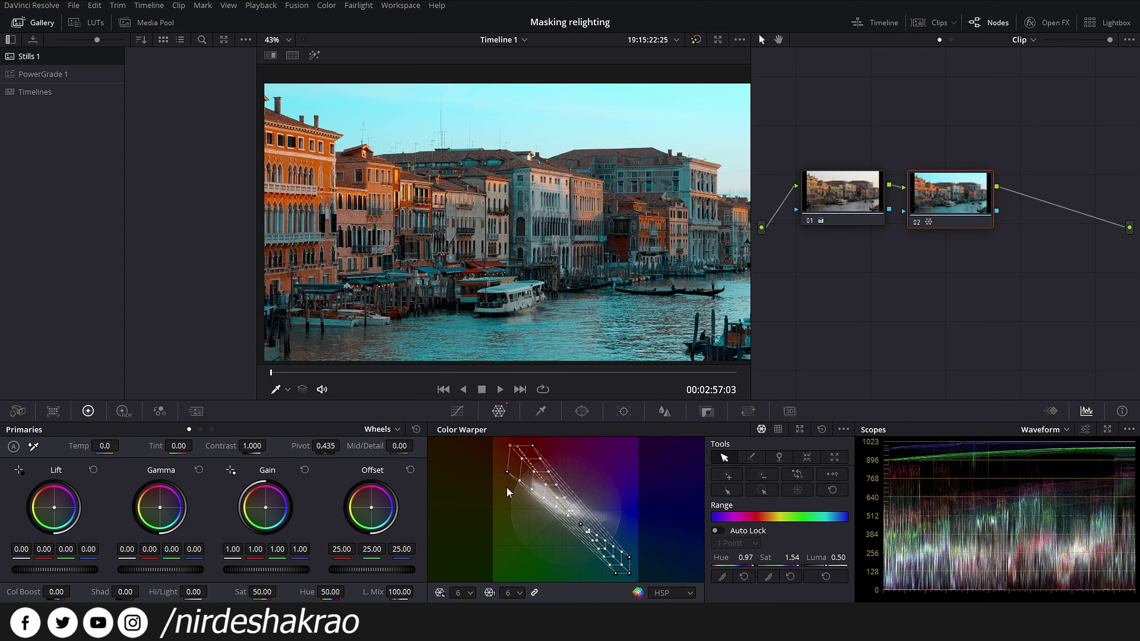
key("Delete")
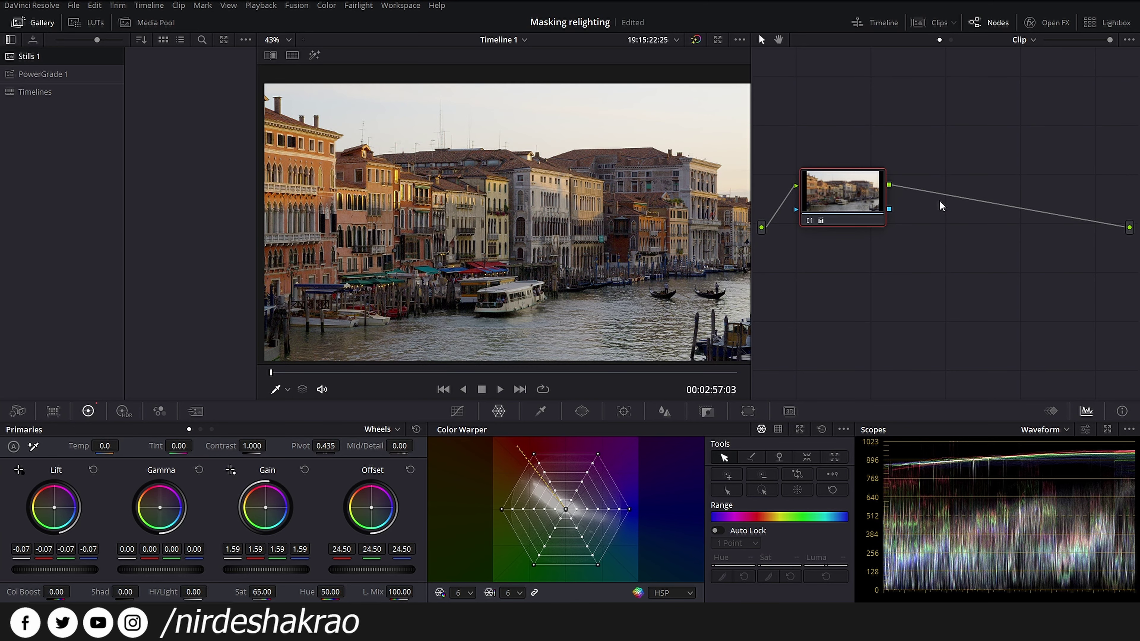
right_click(854, 207)
left_click(872, 219)
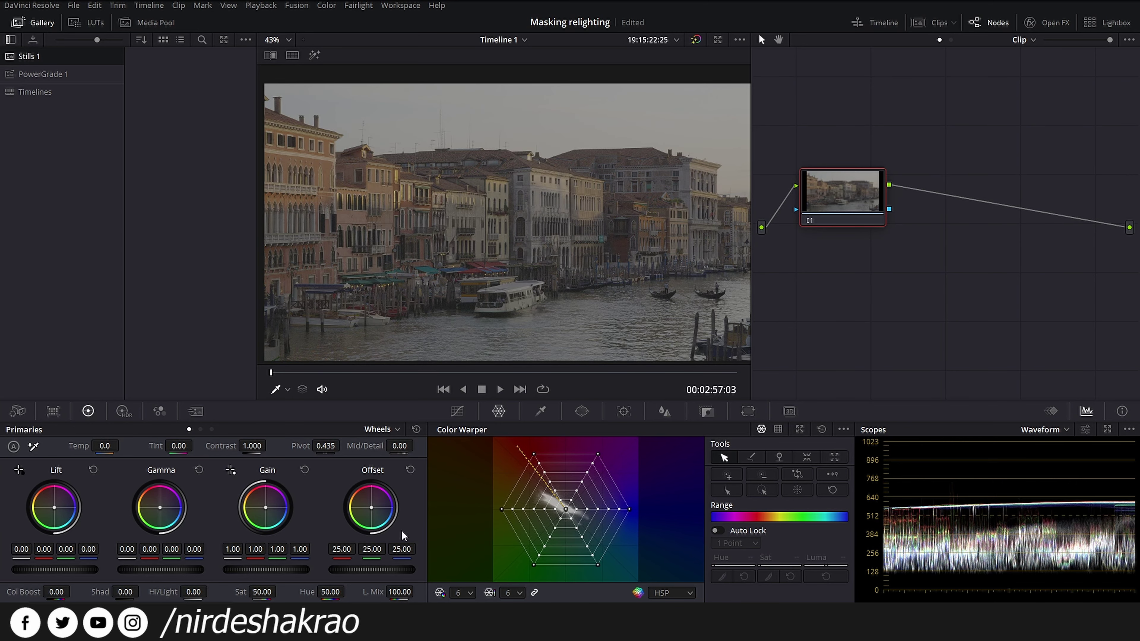
mouse_move(305, 634)
left_click(489, 564)
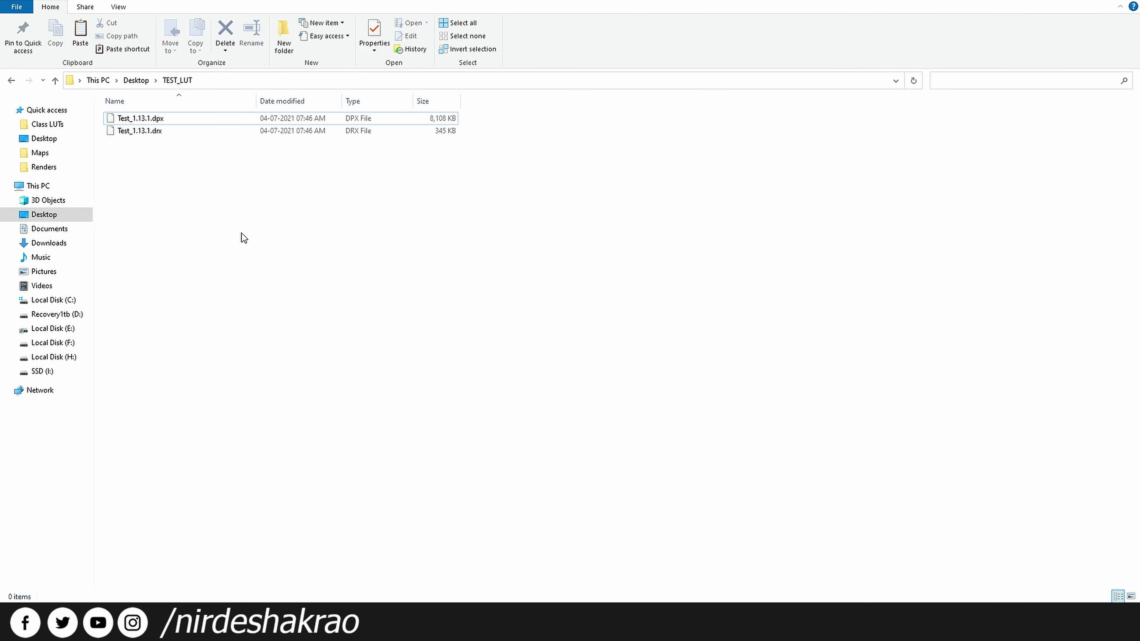
Drag Test_1.13.1.drx from the TEST_LUT folder into Resolve's Gallery as still Test_1.
left_click(151, 119)
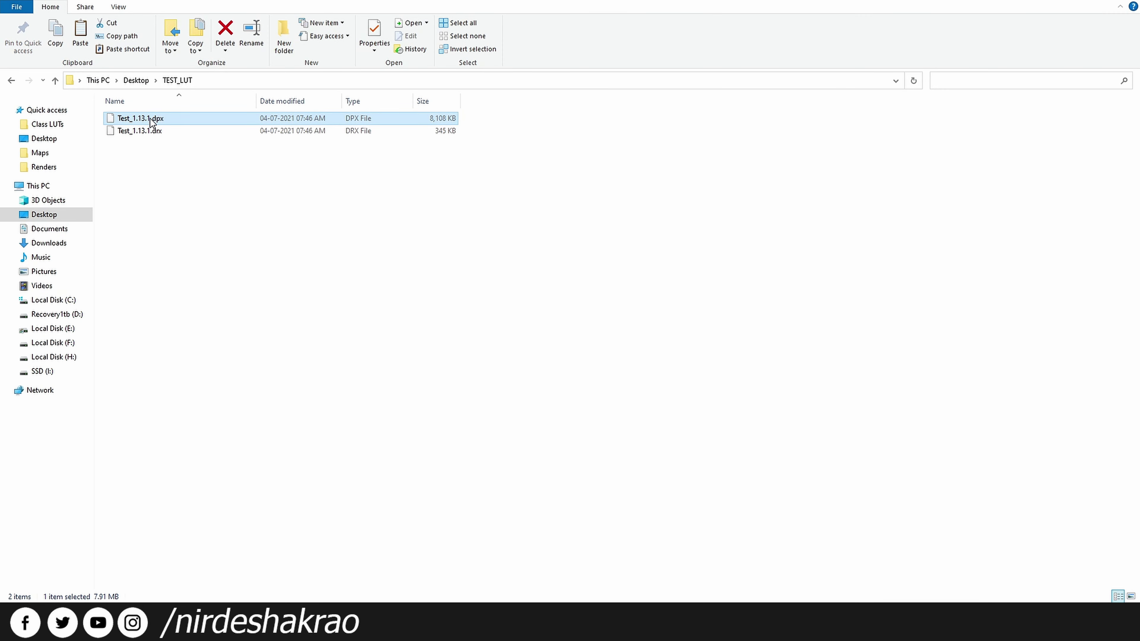
left_click_drag(163, 175, 161, 173)
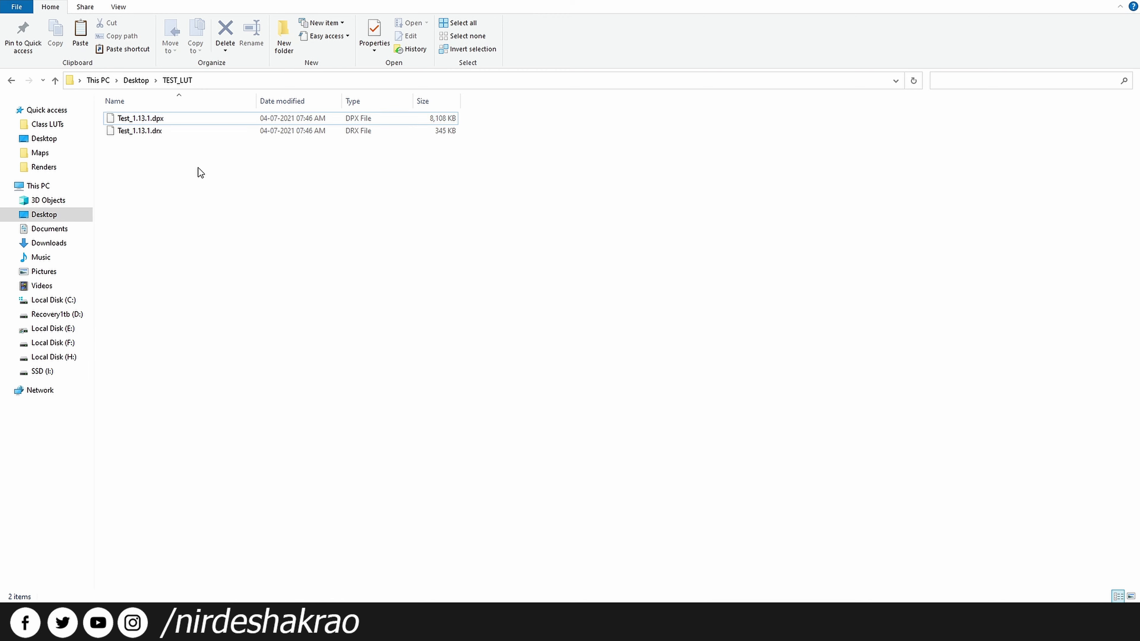
left_click(153, 131)
left_click(152, 119)
left_click(193, 160)
left_click_drag(162, 130, 363, 583)
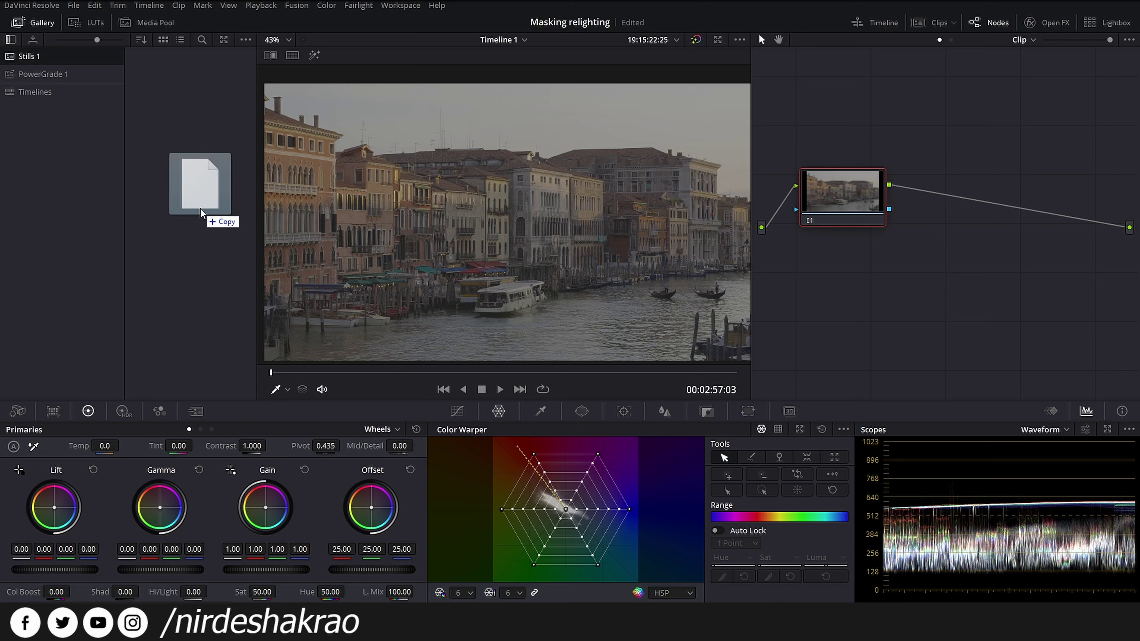
left_click_drag(363, 584, 200, 209)
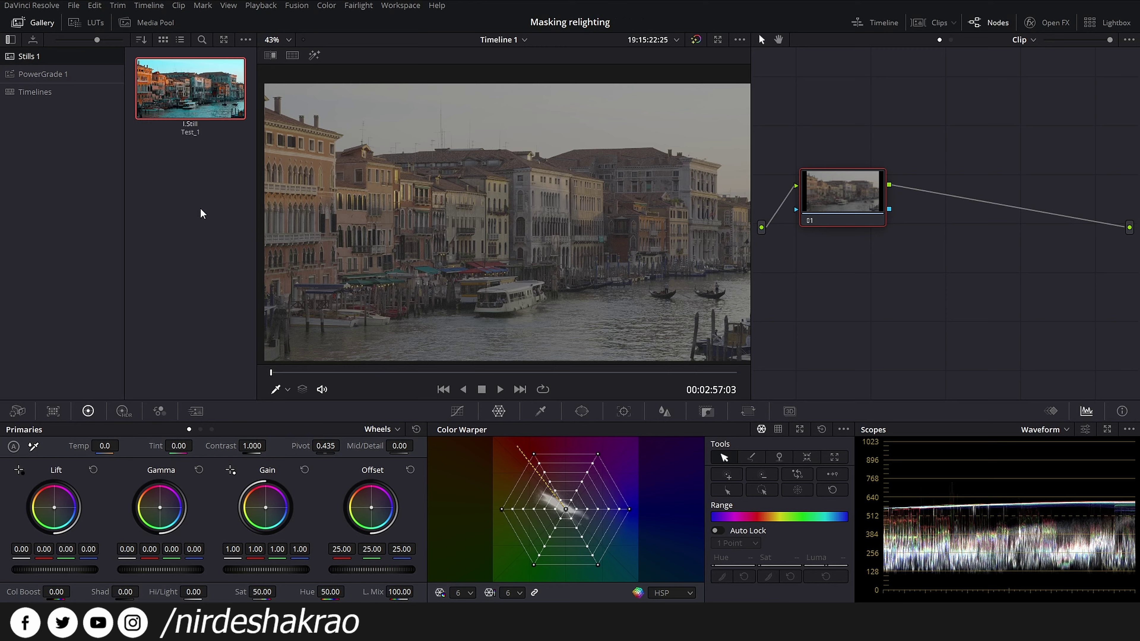
Apply the Test_1 still's teal-orange grade to the clip and nudge node 02 slightly left.
right_click(189, 87)
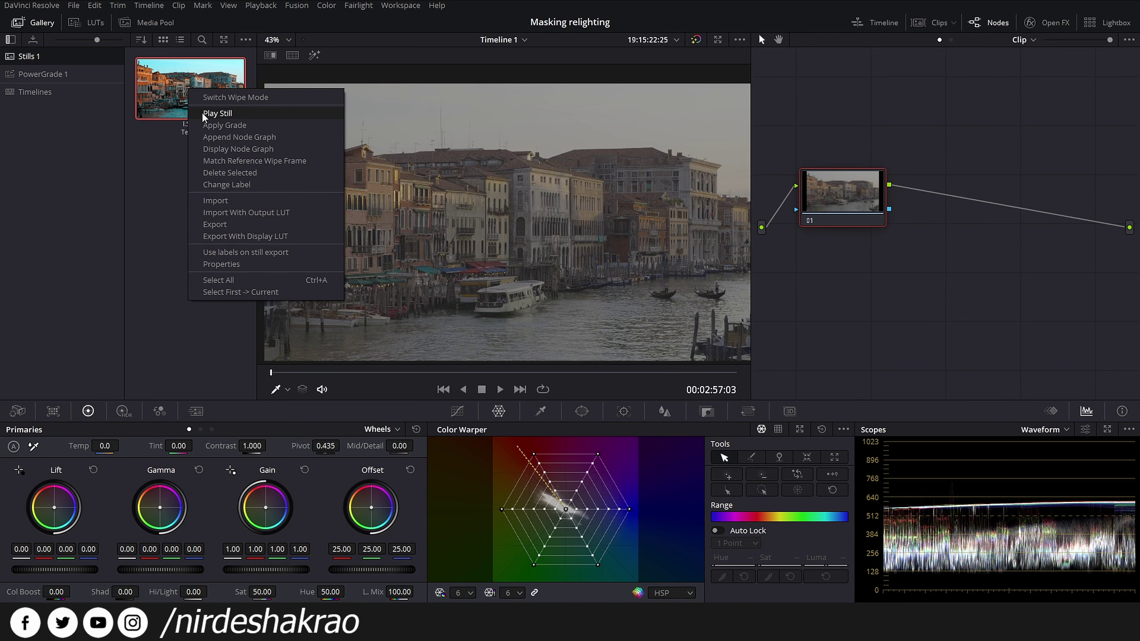
left_click(205, 126)
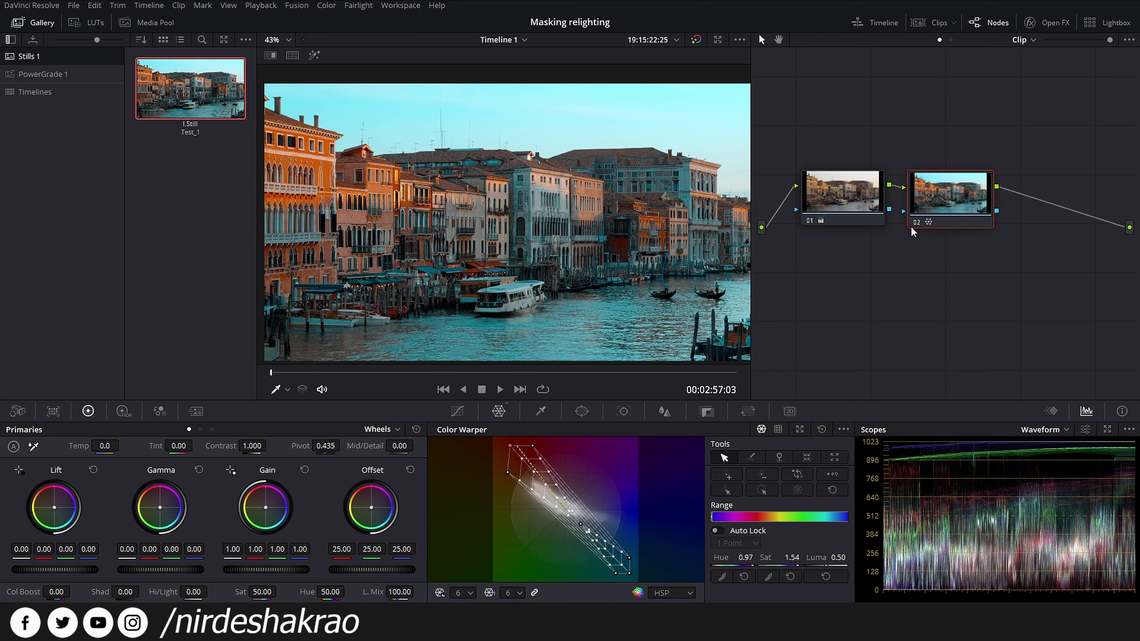
left_click_drag(927, 209, 953, 204)
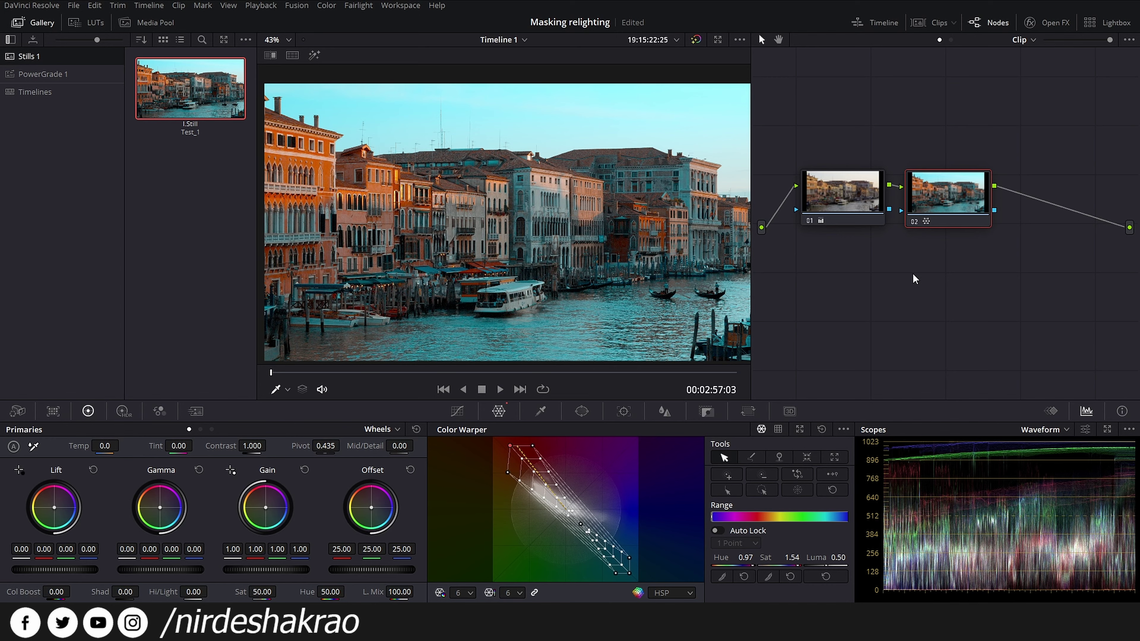
Show the clip thumbnail strip and switch node 02's Color Warper to chroma–luma grid view.
left_click(928, 23)
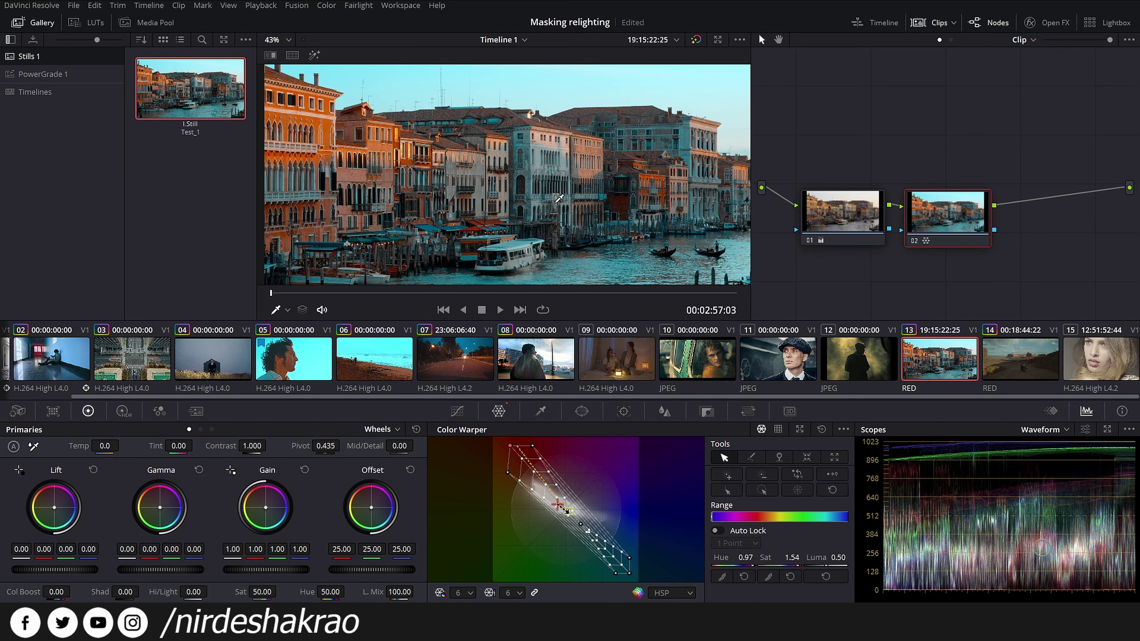
right_click(943, 363)
mouse_move(1012, 349)
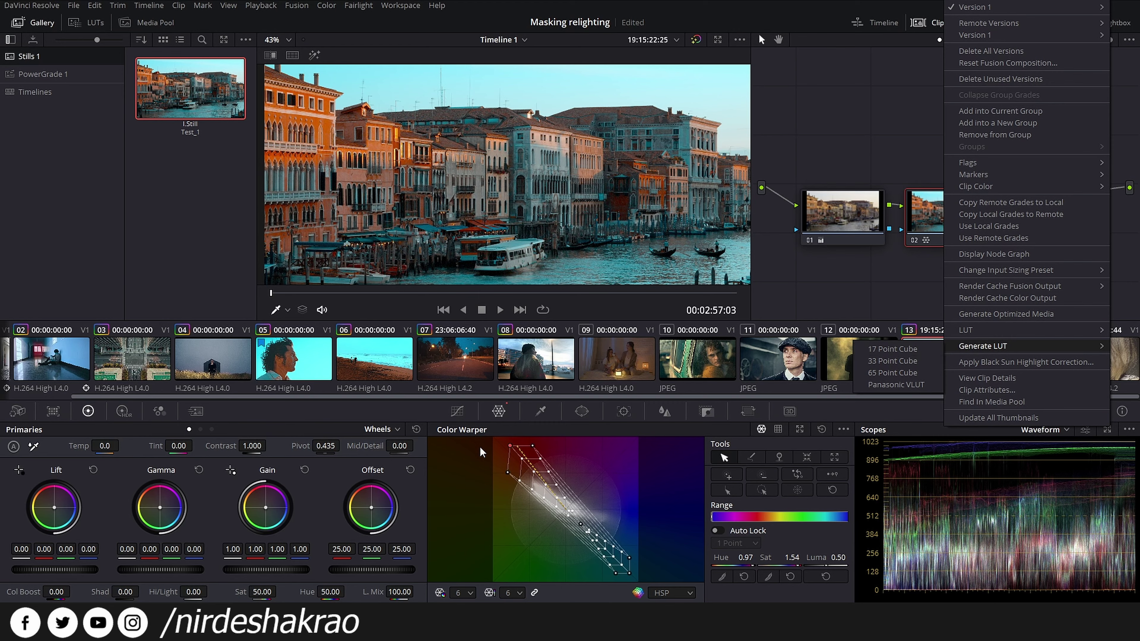
left_click(781, 431)
left_click(781, 430)
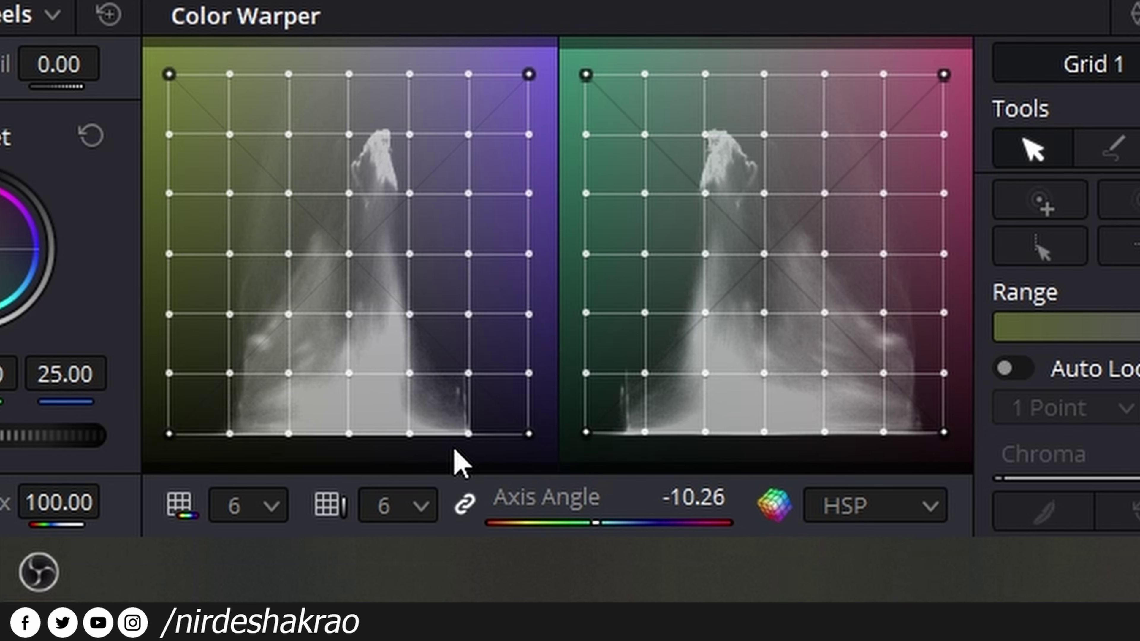
Set the warper axis angle to 0.18 and pull a Grid 1 point toward chroma 0.17, luma 0.73.
mouse_move(595, 522)
left_mouse_down()
mouse_move(585, 522)
mouse_move(613, 523)
left_mouse_up()
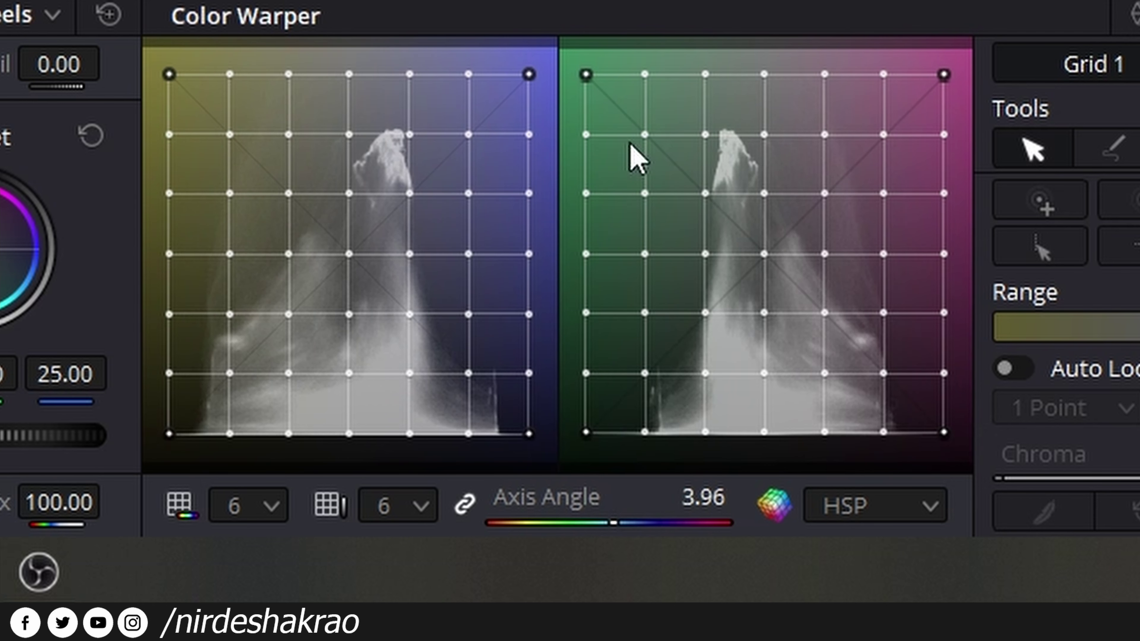
left_click(645, 134)
left_click(763, 135)
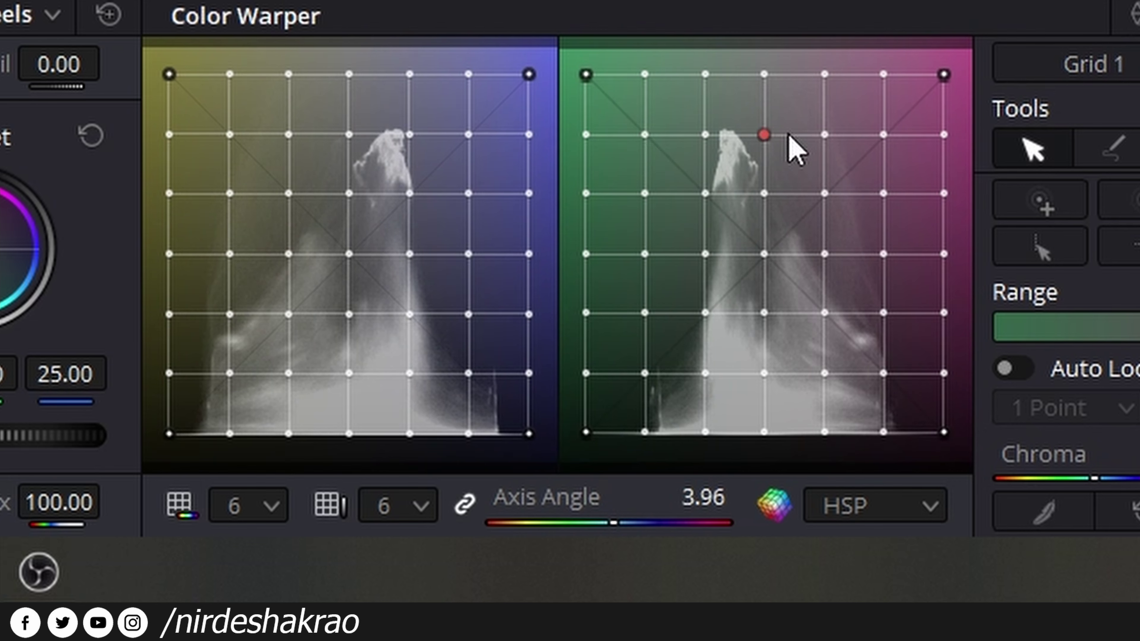
left_click_drag(613, 522, 610, 522)
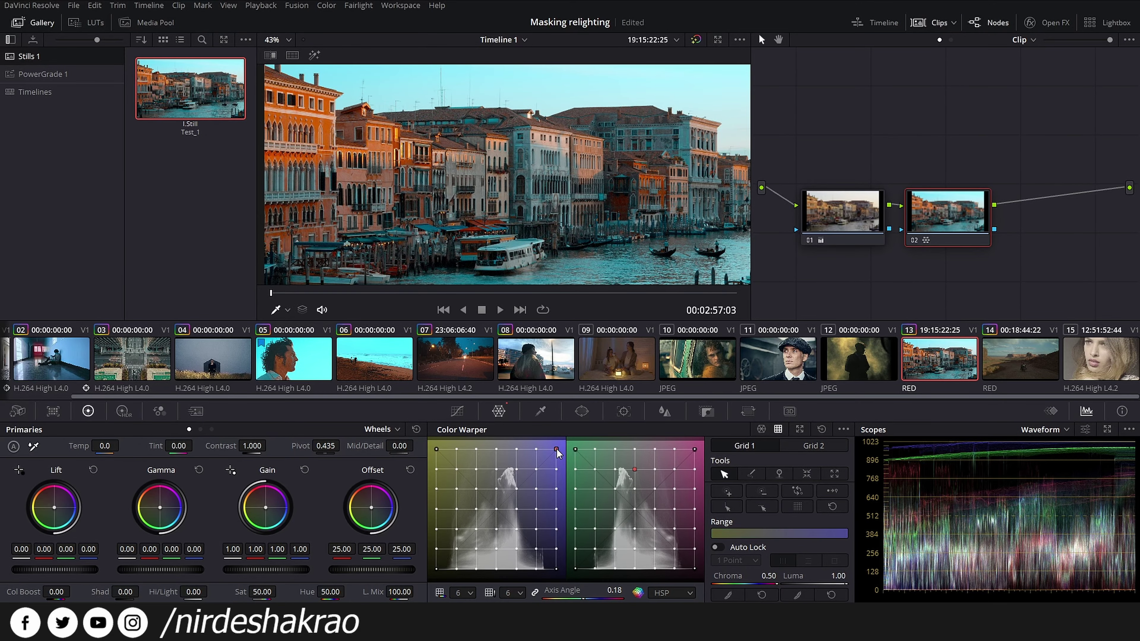
left_click_drag(490, 499, 449, 466)
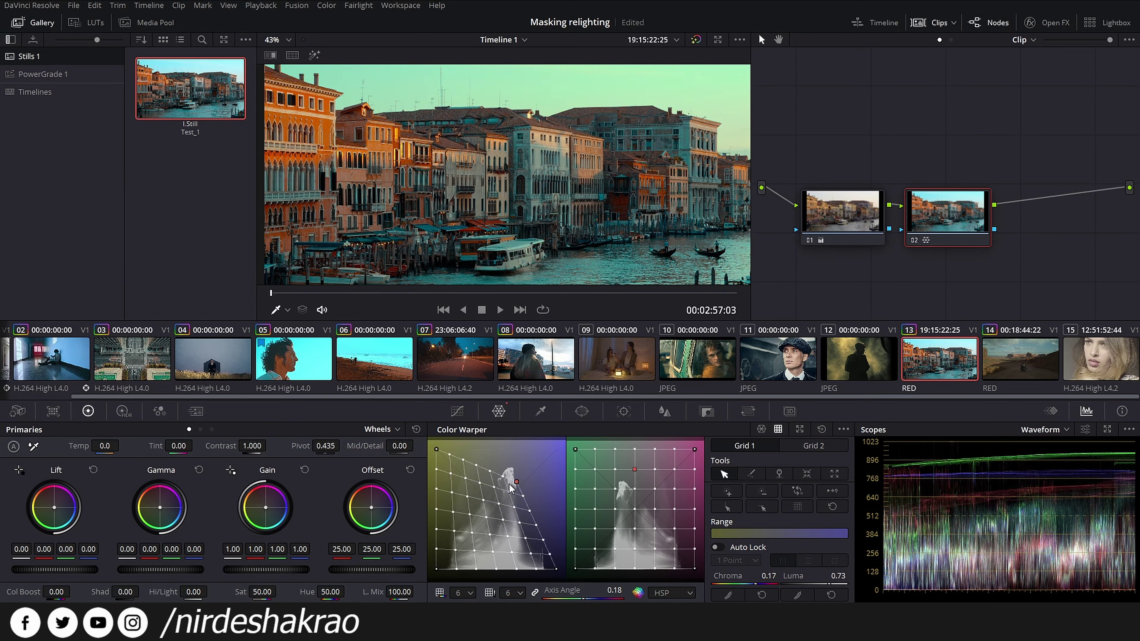
Undo the green-cast grid warp and return the axis angle to 3.96.
left_click(457, 474)
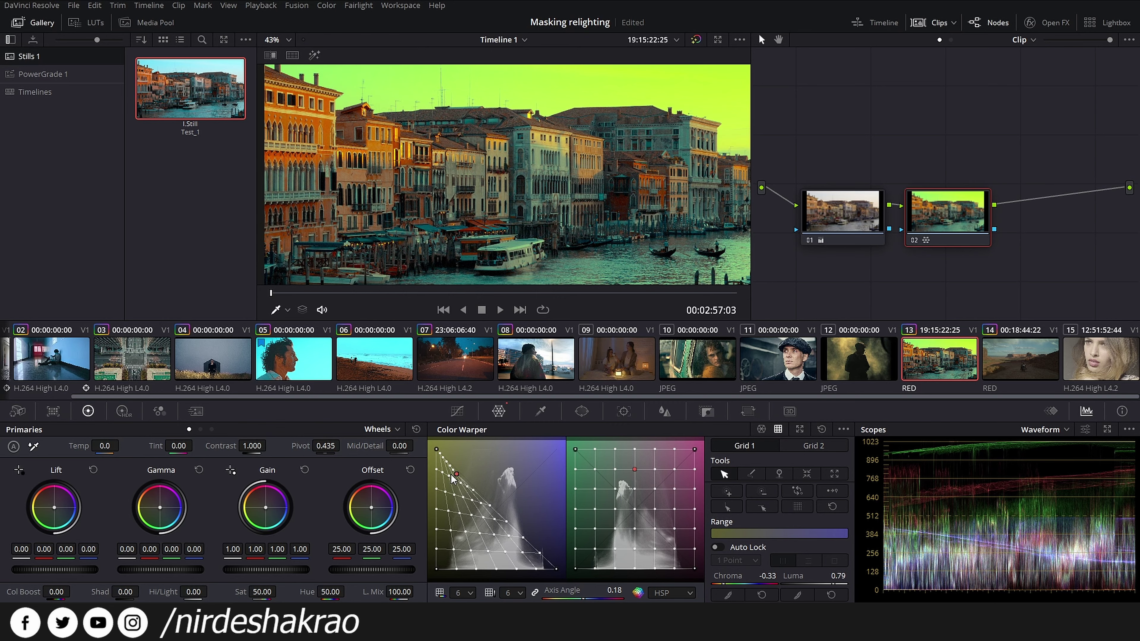
key("ctrl+z")
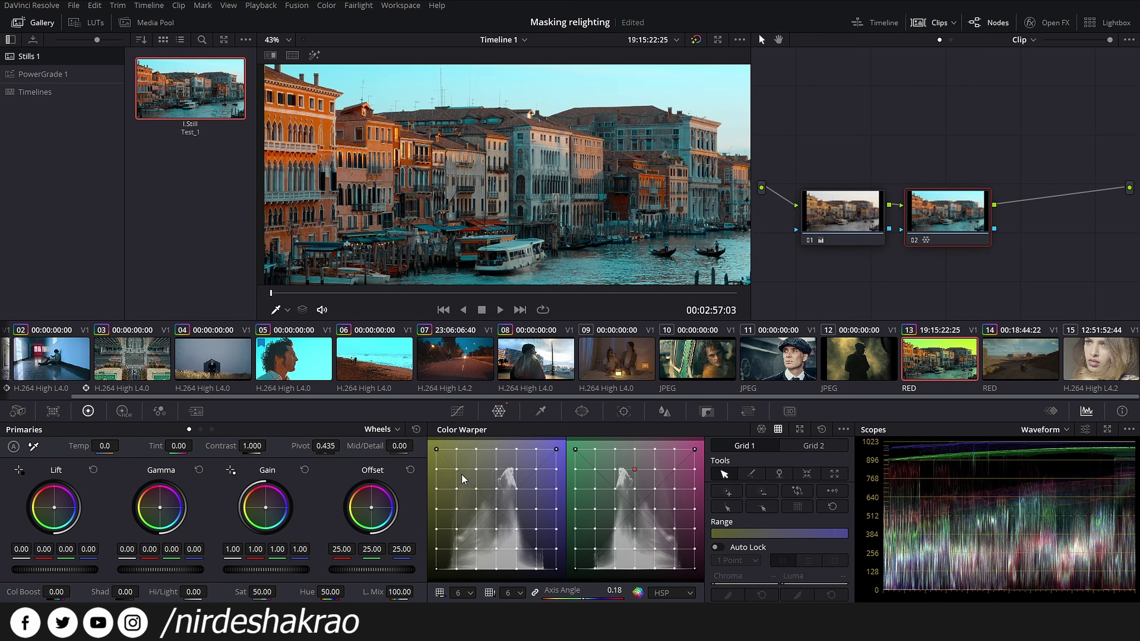
left_click(571, 502)
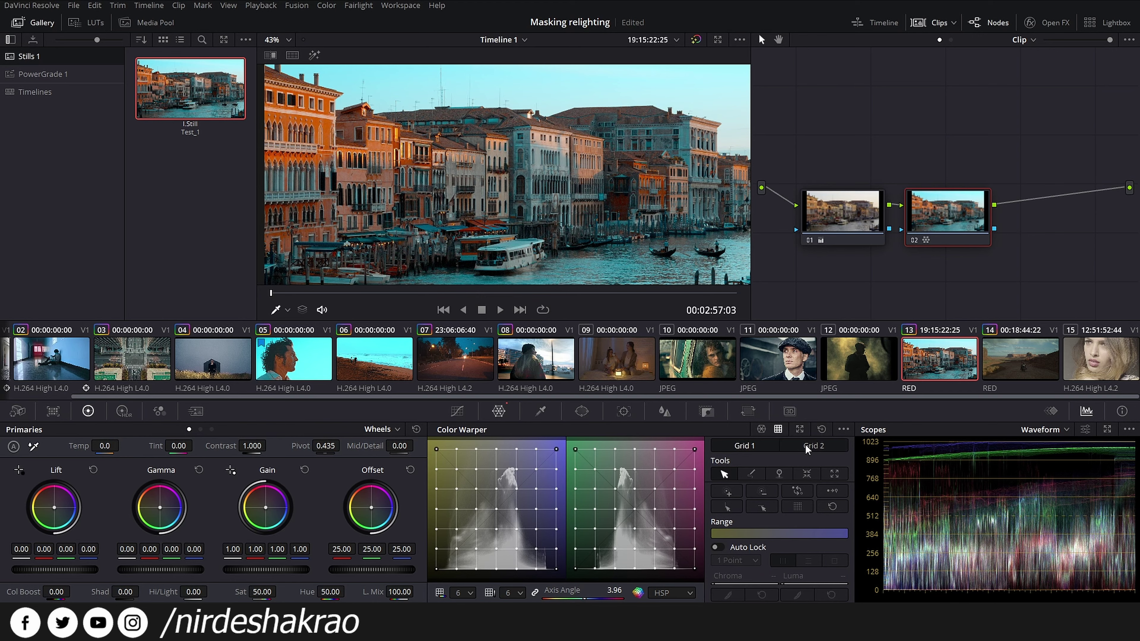
right_click(942, 344)
Set both Color Warper grid resolutions to 24 points, then change them to 8 points.
mouse_move(1014, 347)
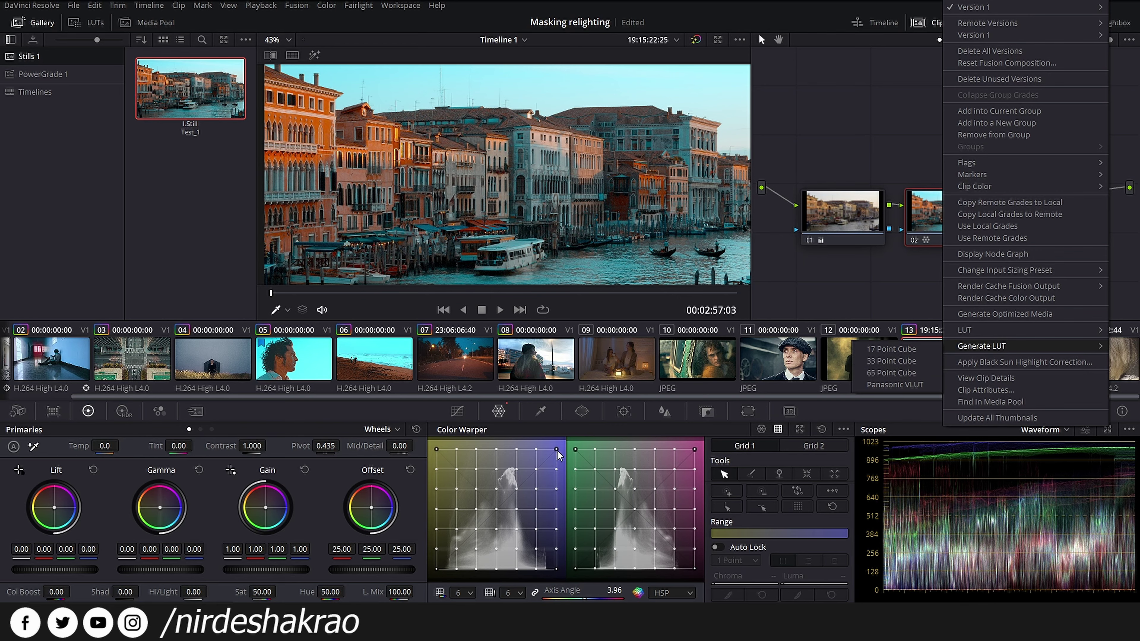
left_click(469, 593)
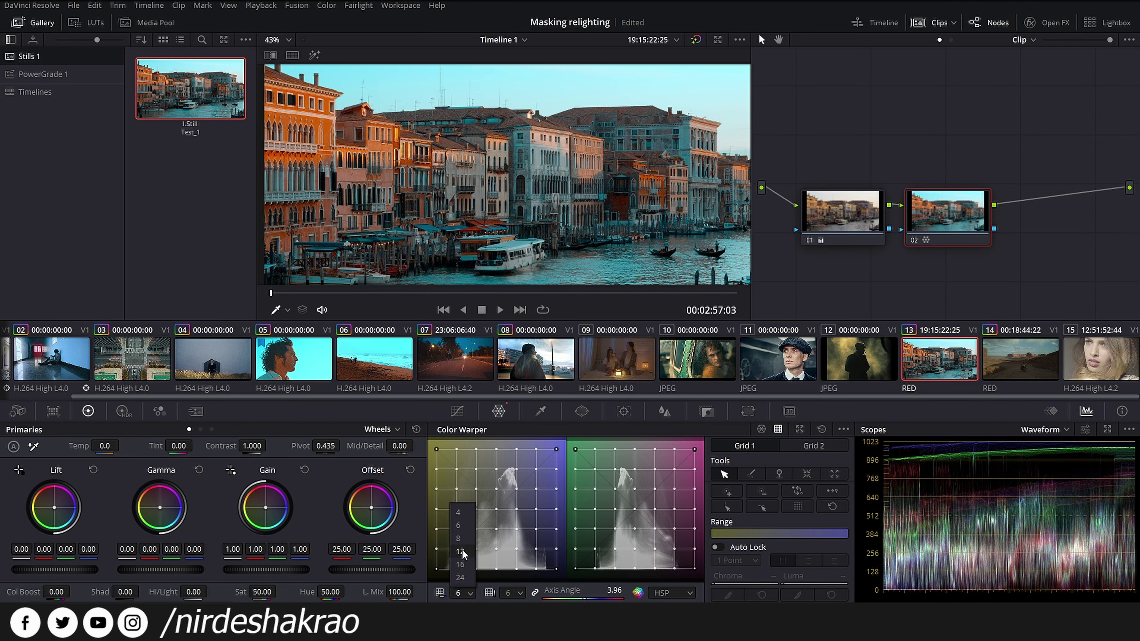
left_click(467, 562)
left_click(512, 594)
left_click(516, 577)
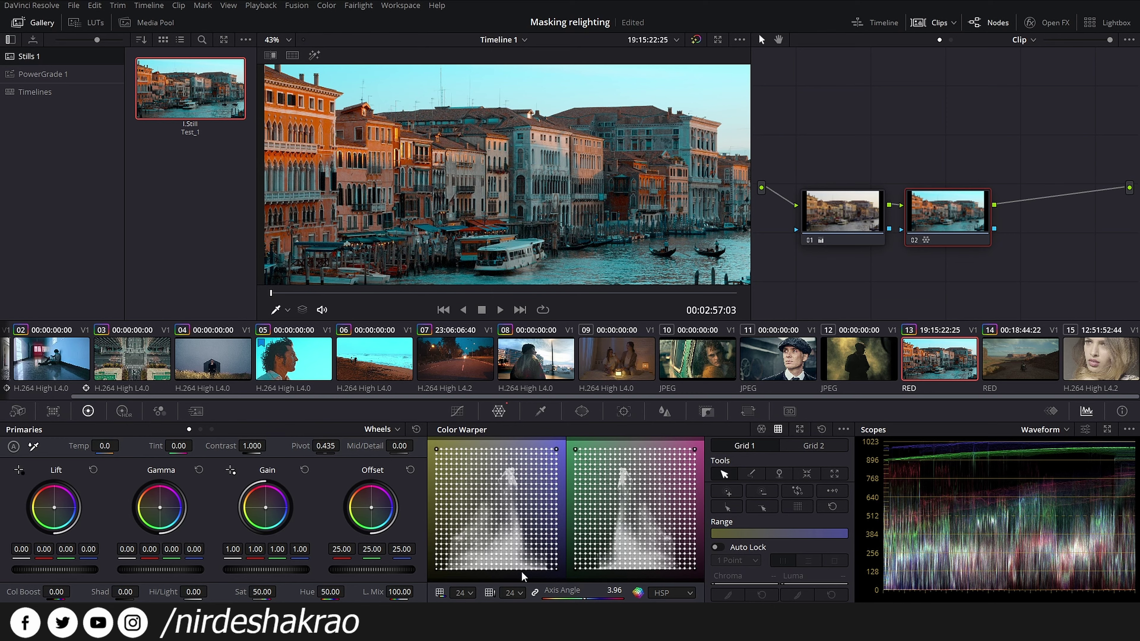
left_click(511, 593)
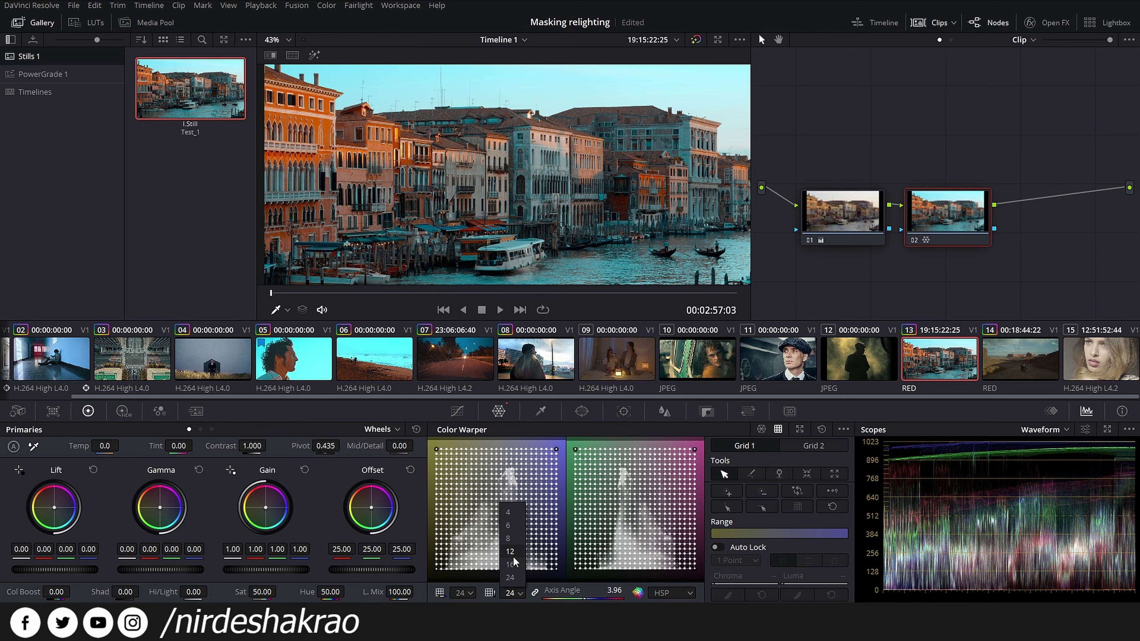
left_click(511, 539)
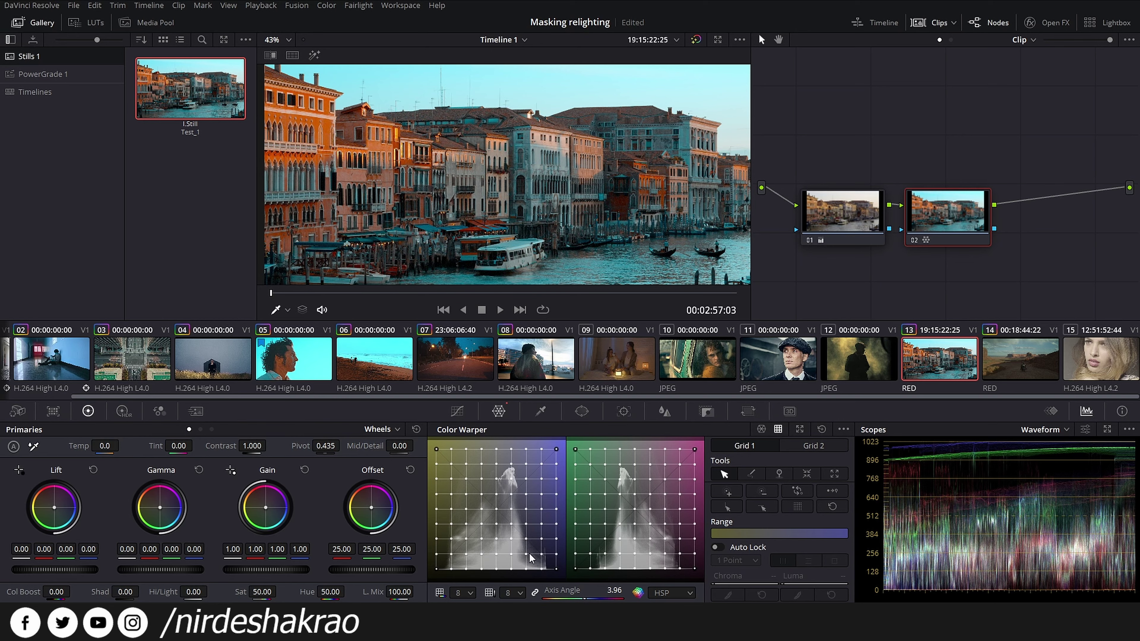
right_click(937, 362)
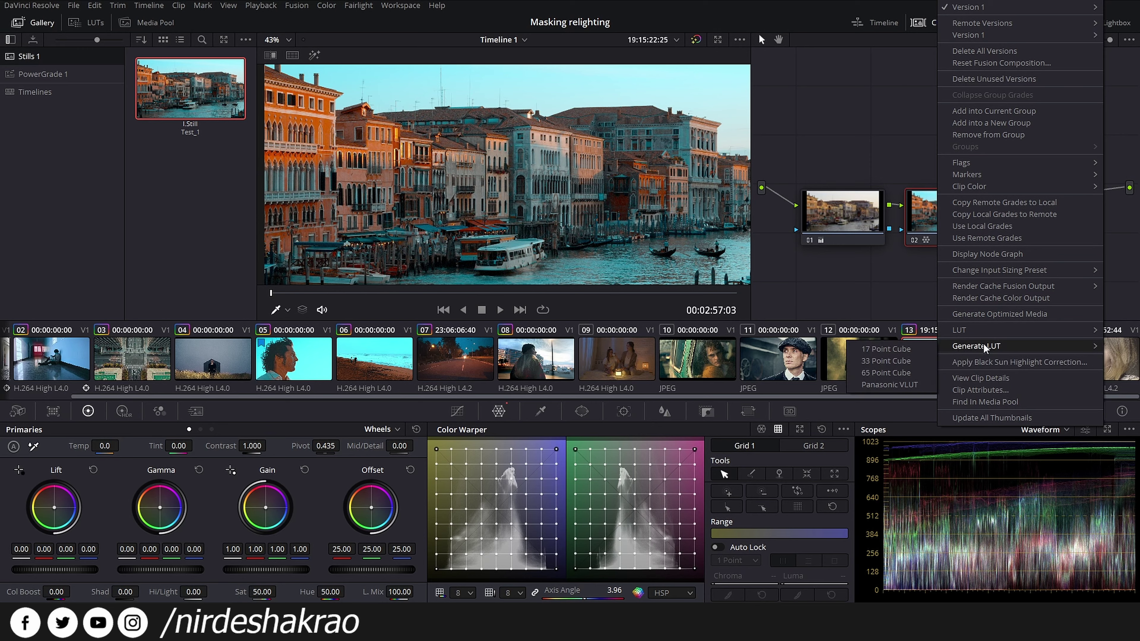
Generate a 17-point cube LUT from the Venice grade, saved as Teal_A_17 in Class LUTs.
left_click(894, 349)
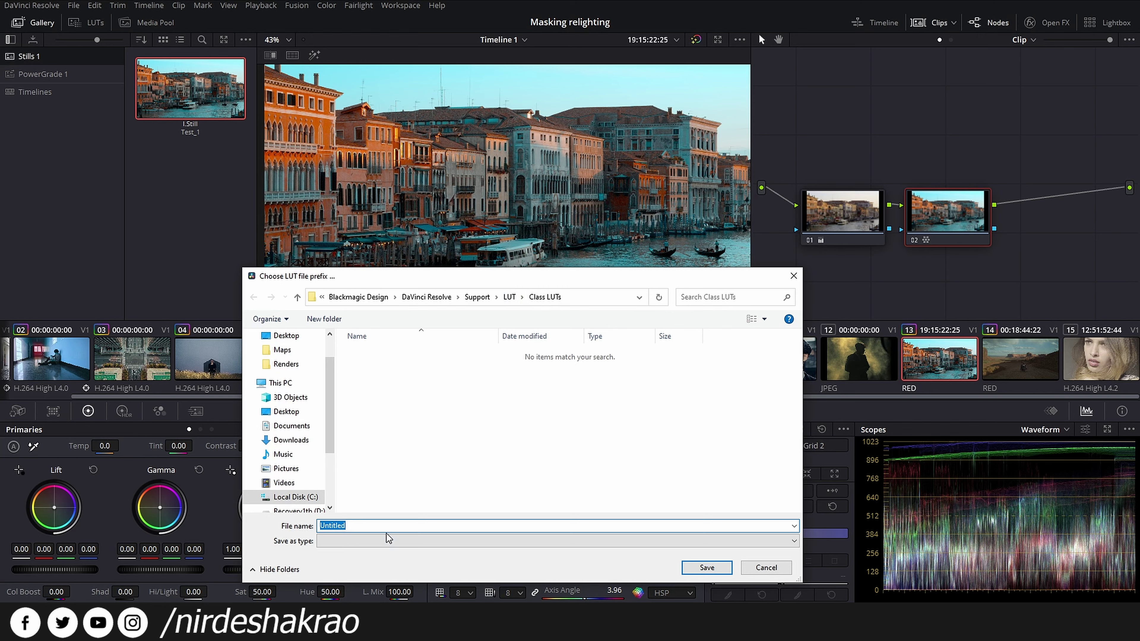
type("Teal_A_17")
left_click(717, 568)
right_click(936, 353)
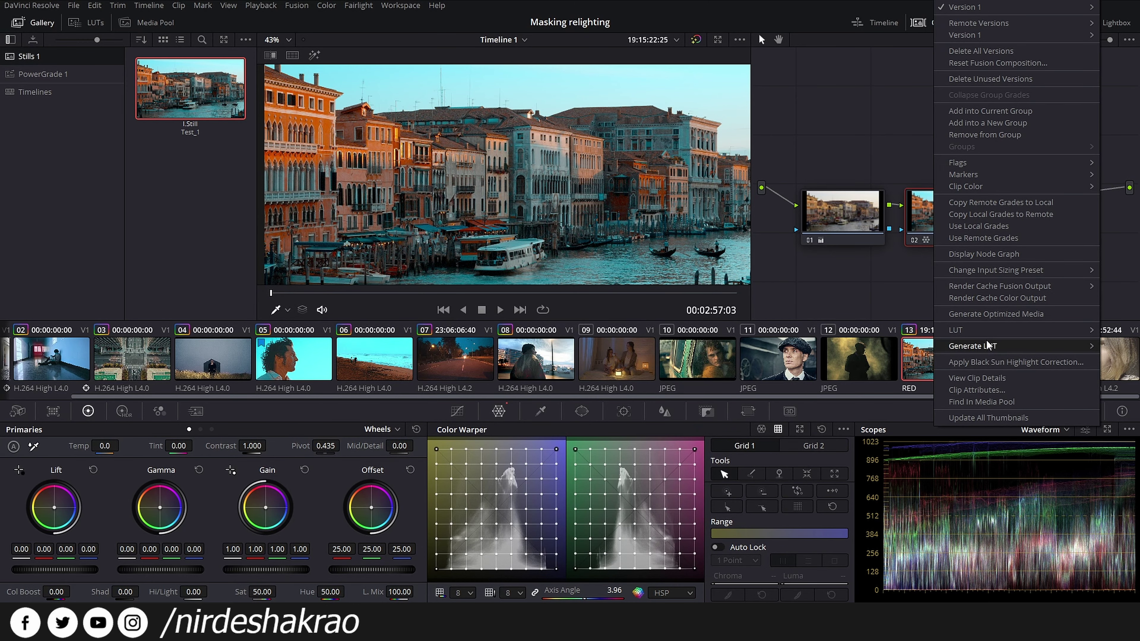
Generate a 33-point cube LUT of the grade and save it as Teal_A_33.
mouse_move(987, 347)
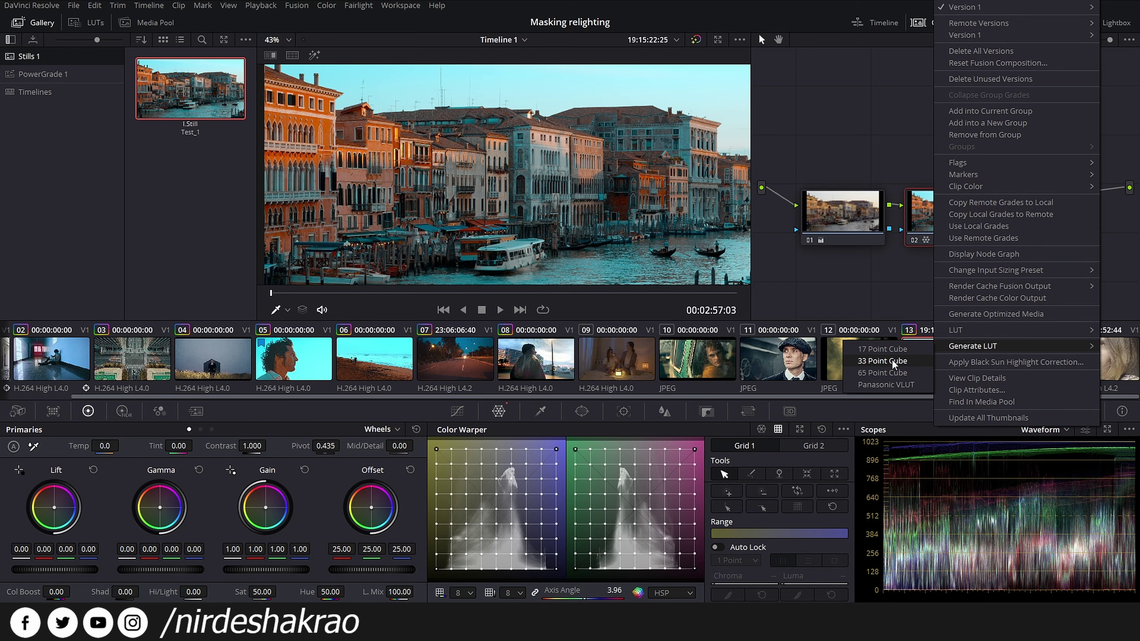
left_click(883, 361)
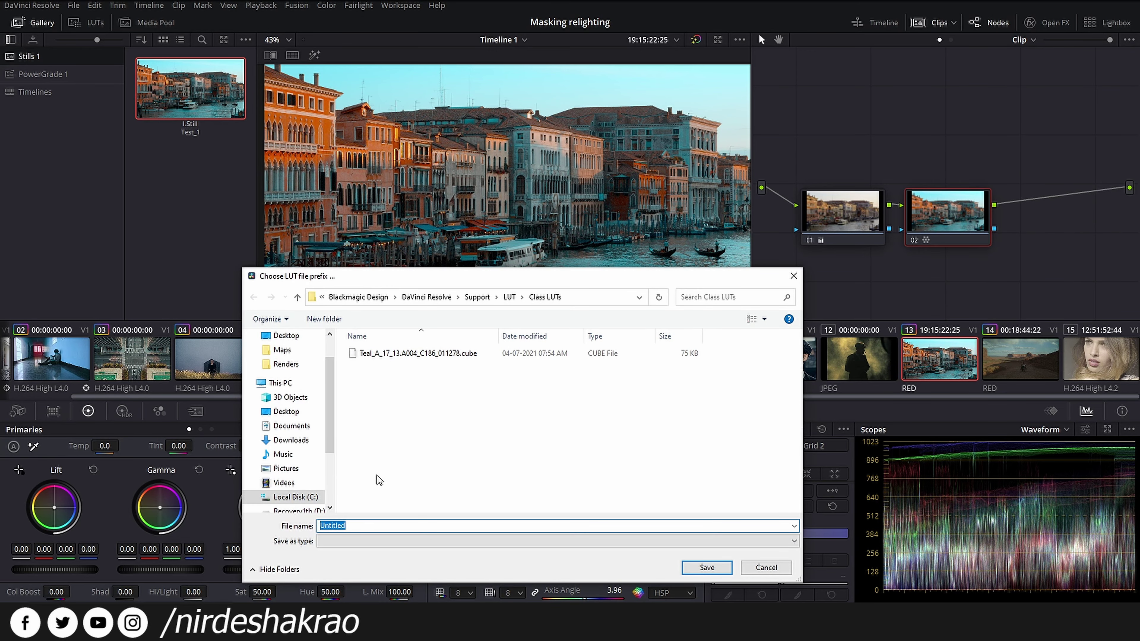
type("Teal_")
right_click(553, 526)
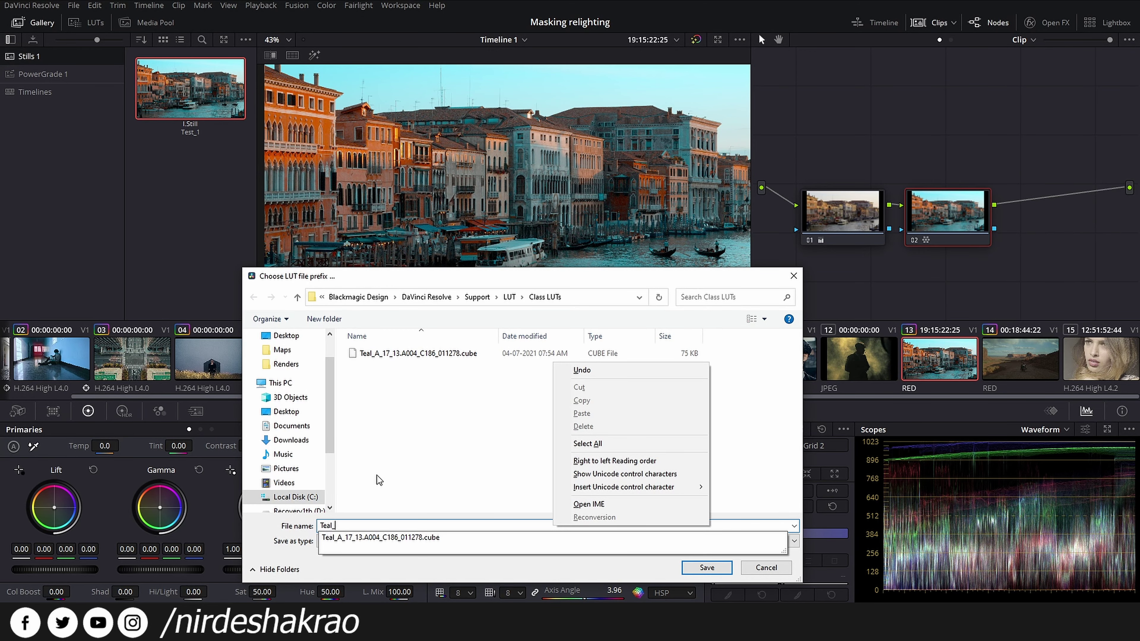
key("a")
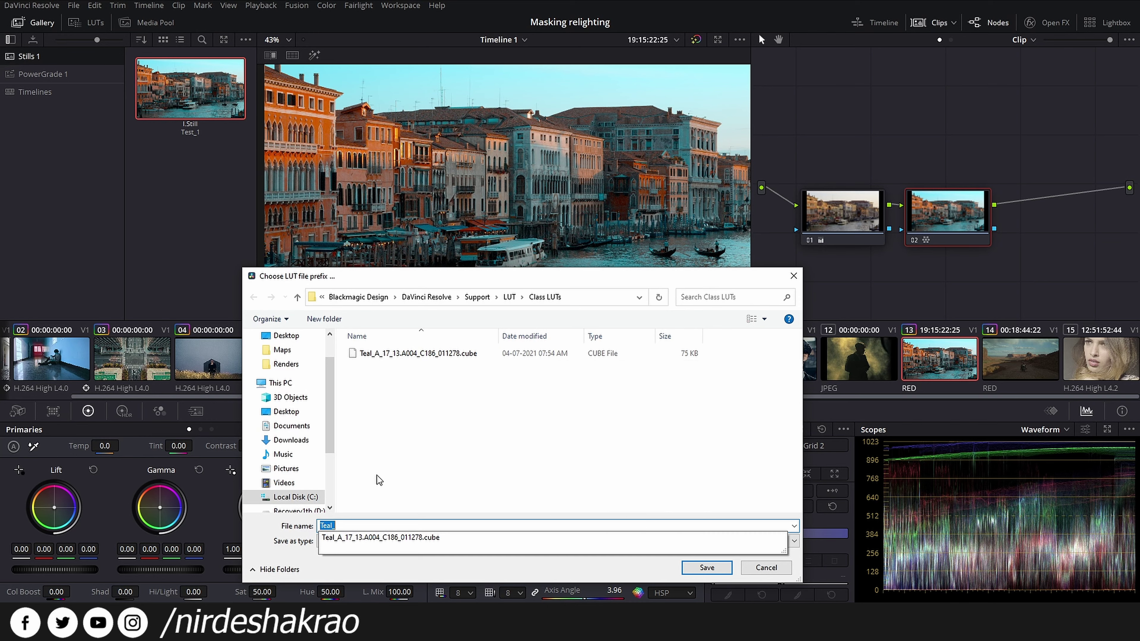
key("Right")
type("A_")
type("33")
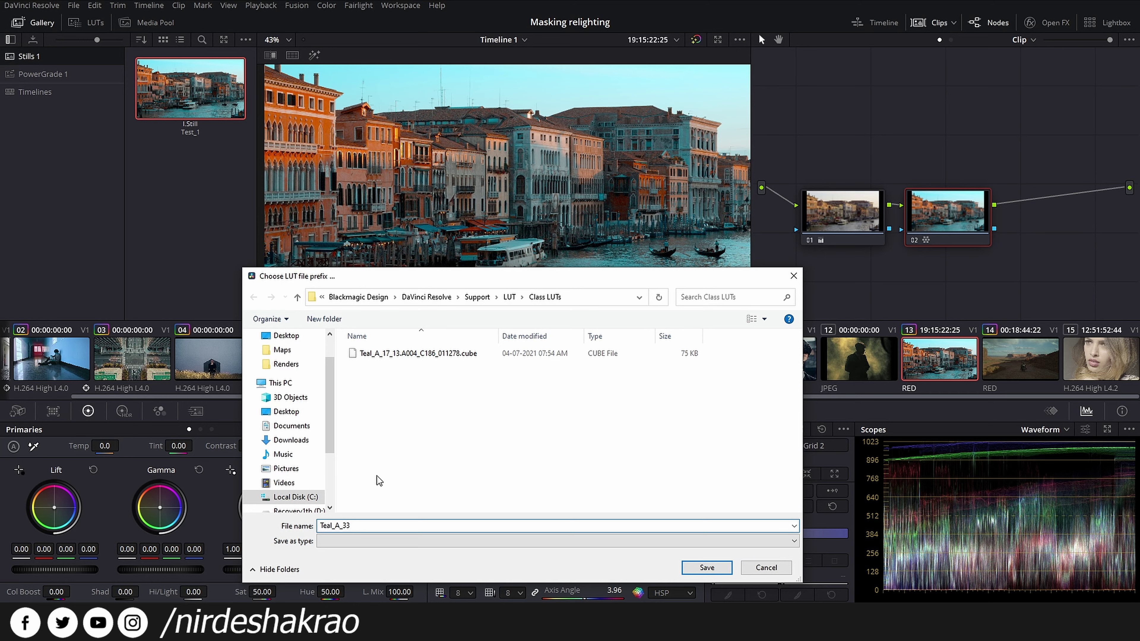
left_click(706, 568)
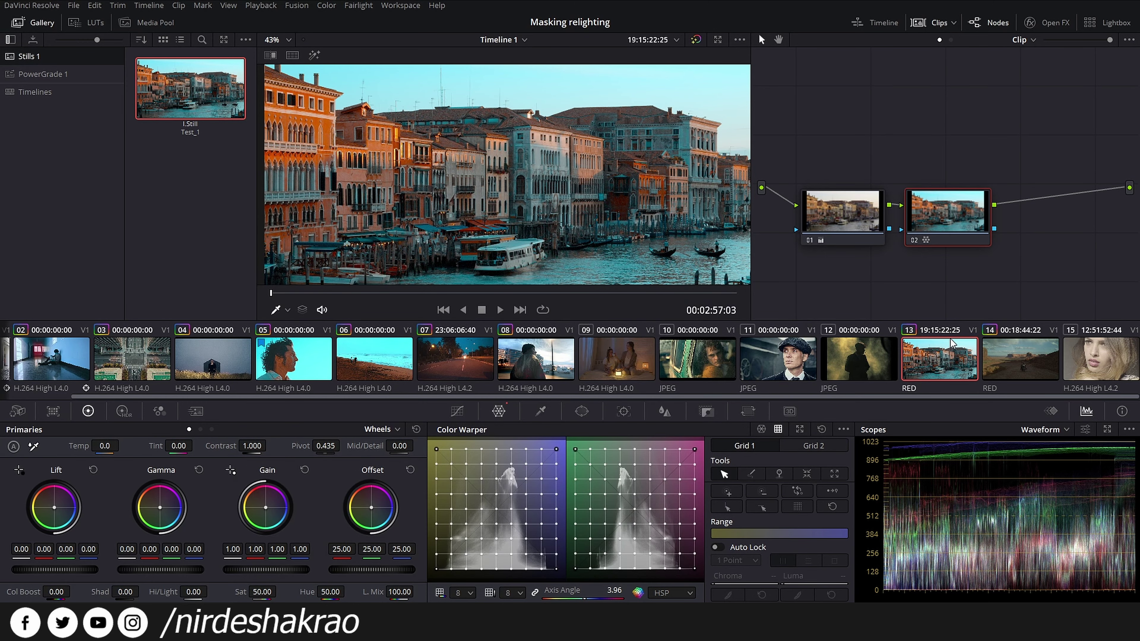
Generate a 65-point cube LUT of the grade and save it as Teal_A_65.
right_click(952, 344)
mouse_move(971, 347)
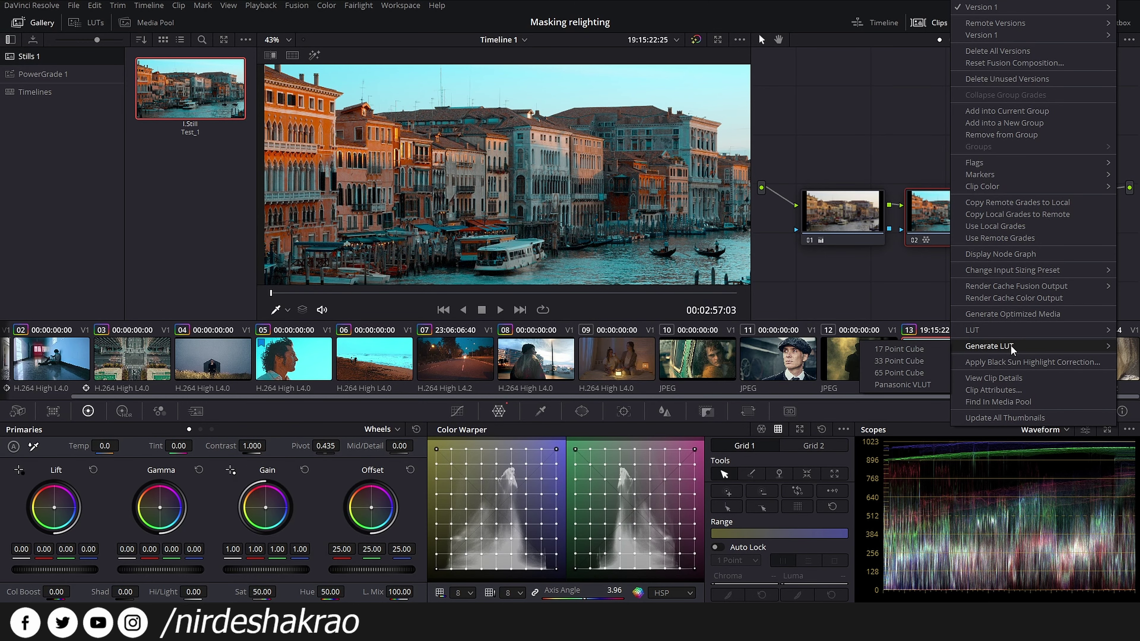
left_click(918, 373)
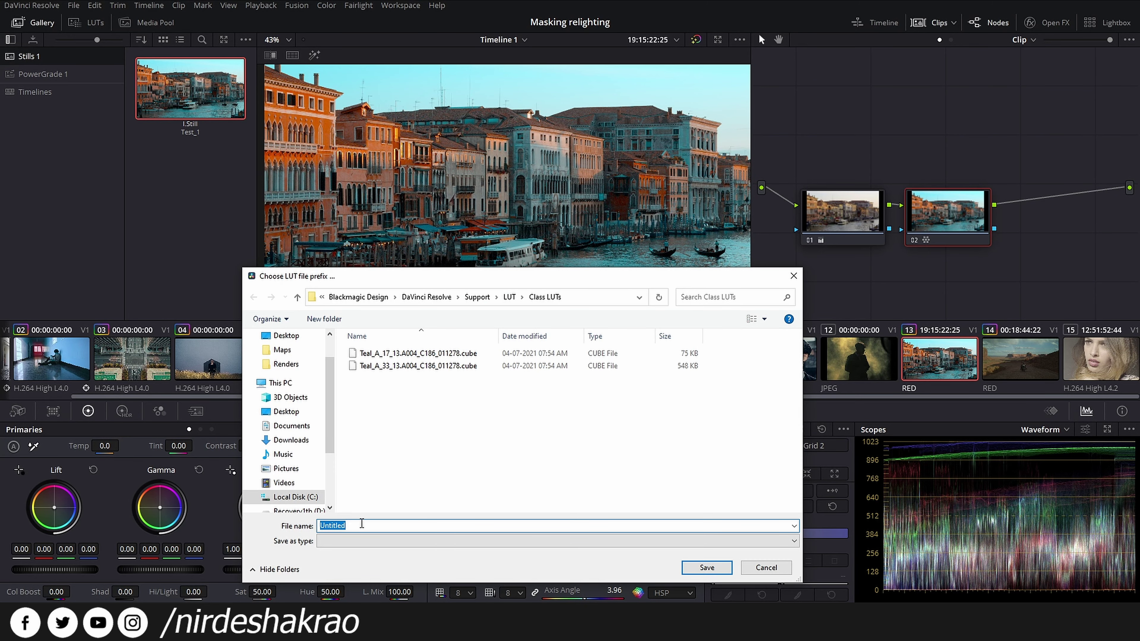
type("Teal_")
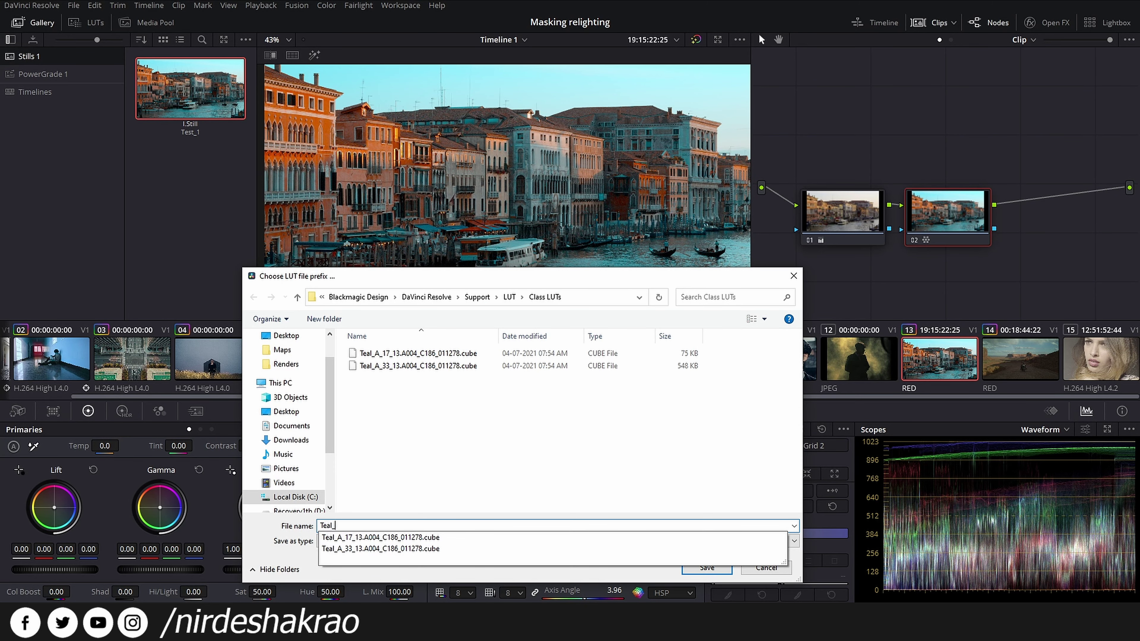
type("A_65")
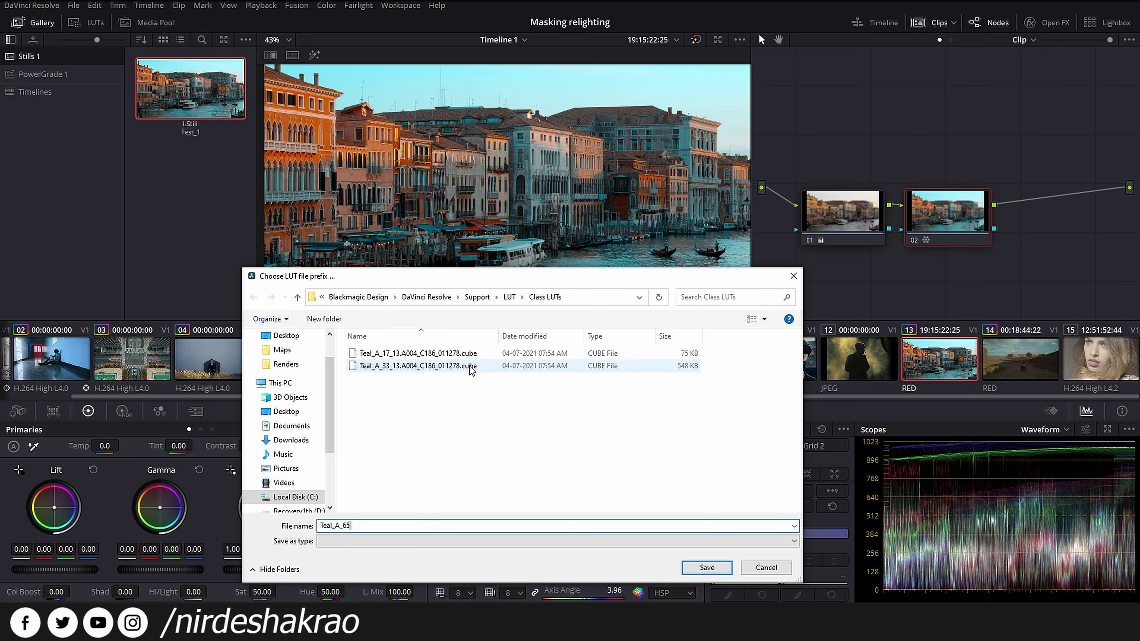
left_click(708, 569)
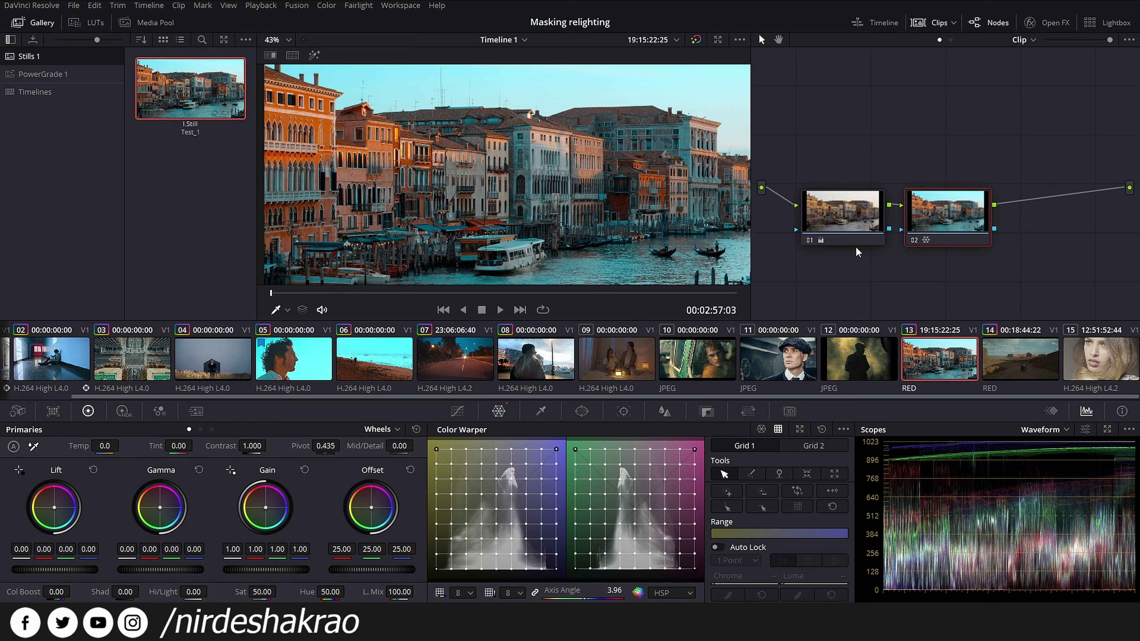
Show the page navigation bar, switch to the Edit page and mute the timeline audio.
left_click(409, 5)
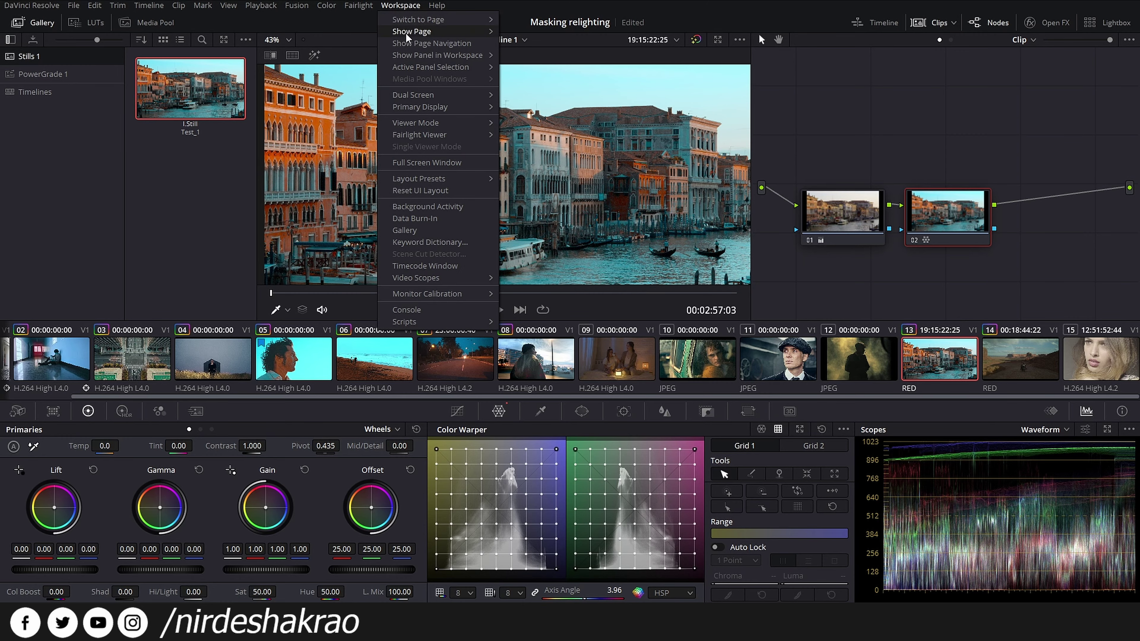
left_click(420, 62)
left_click(507, 583)
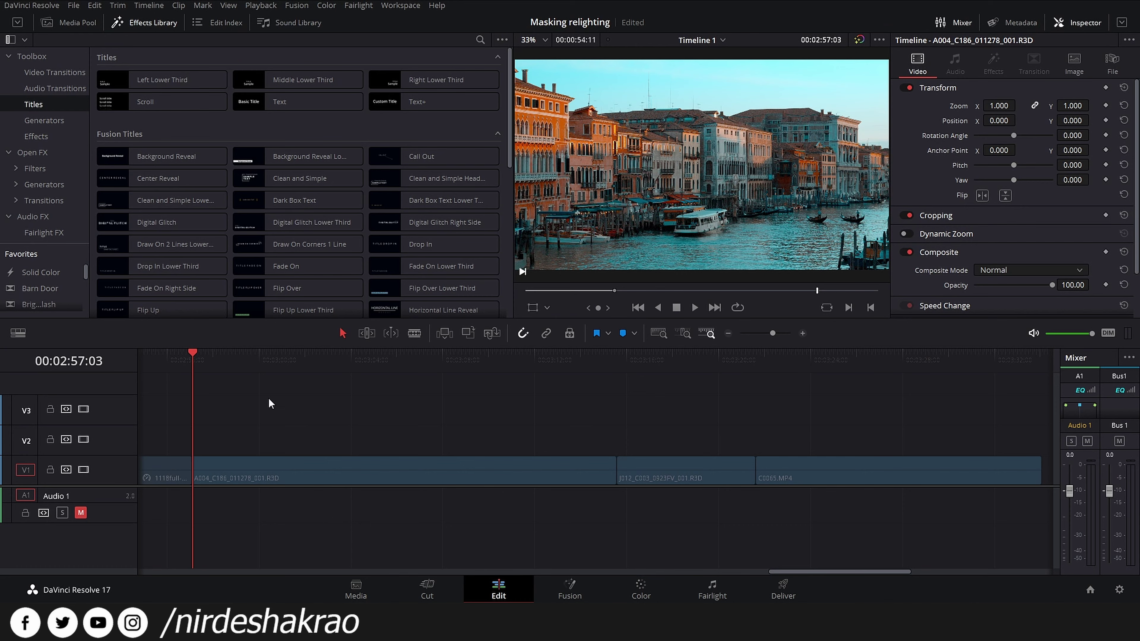
left_click_drag(253, 362, 406, 364)
left_click(1033, 333)
scroll(536, 481, "up", 1)
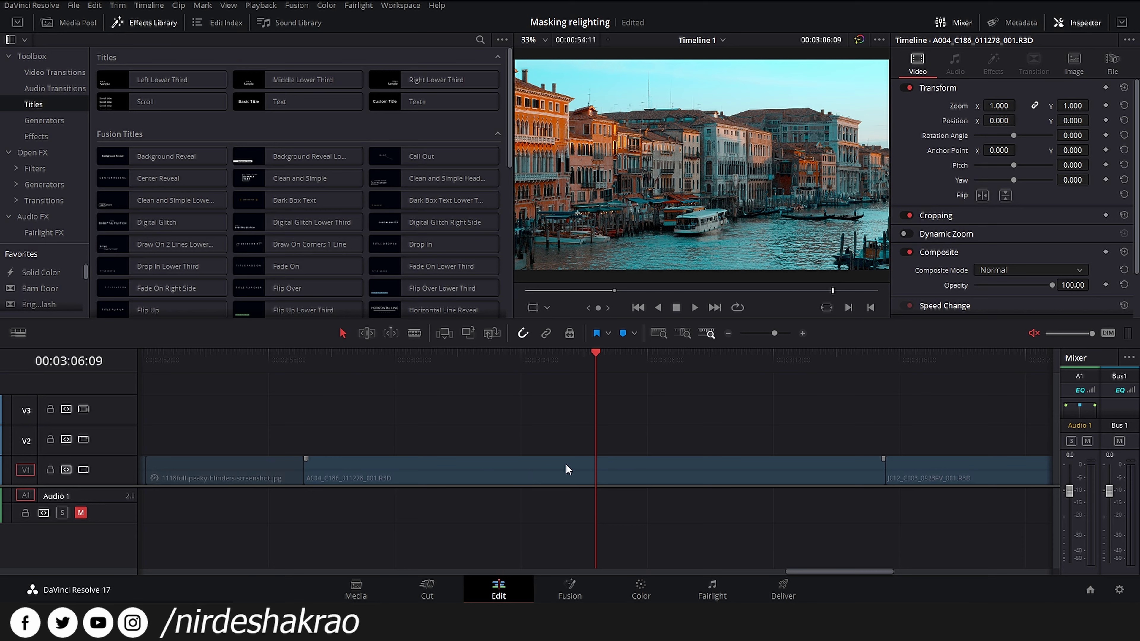
Blade the Venice A004 clip at 00:03:01:15, 00:03:05:08 and 00:03:08:17.
left_click(681, 371)
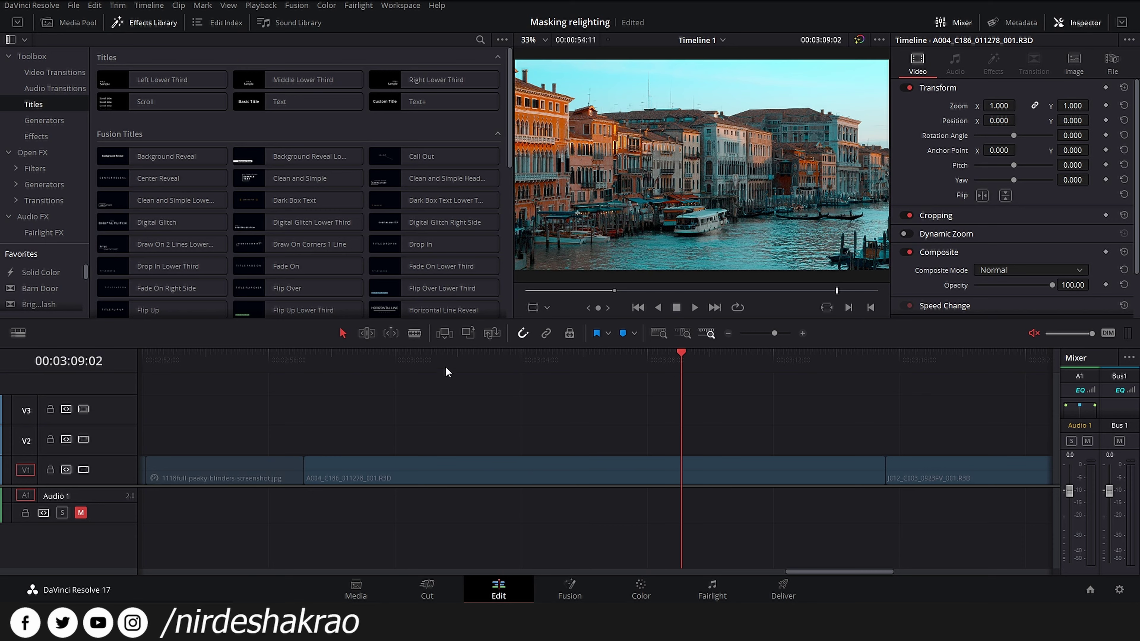
left_click(445, 366)
left_click(460, 460)
key("ctrl+b")
left_click(562, 367)
key("ctrl+b")
left_click(659, 366)
left_click(686, 481)
left_click(669, 361)
key("ctrl+b")
Select the four Venice pieces and return to the Color page.
left_click(406, 483)
left_click(622, 471)
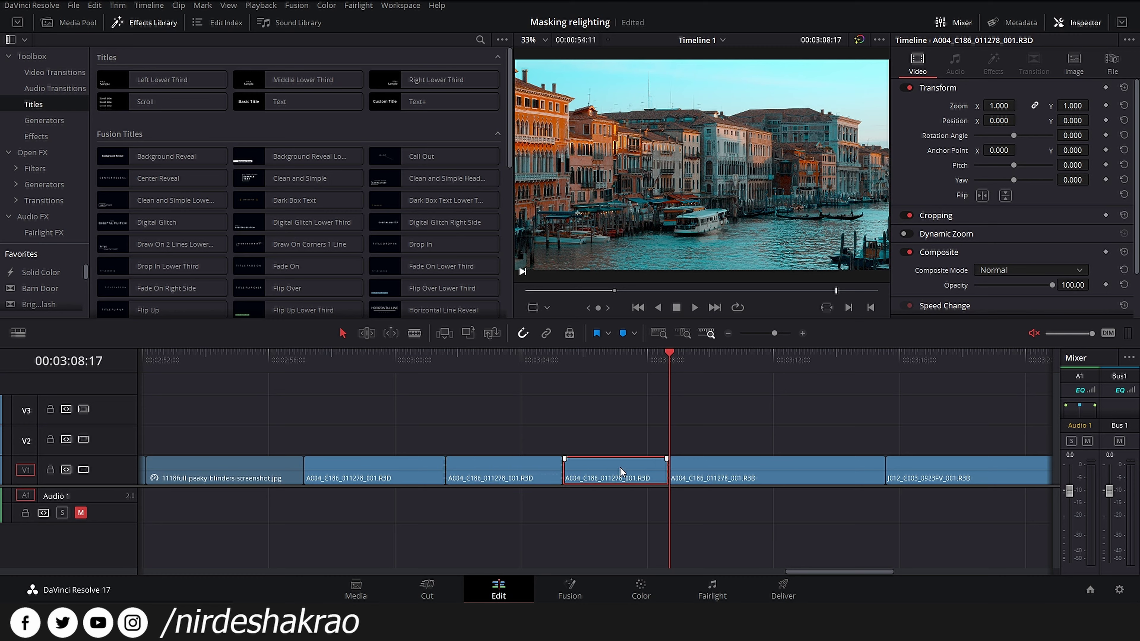
left_click_drag(390, 441, 577, 527)
left_click(752, 478)
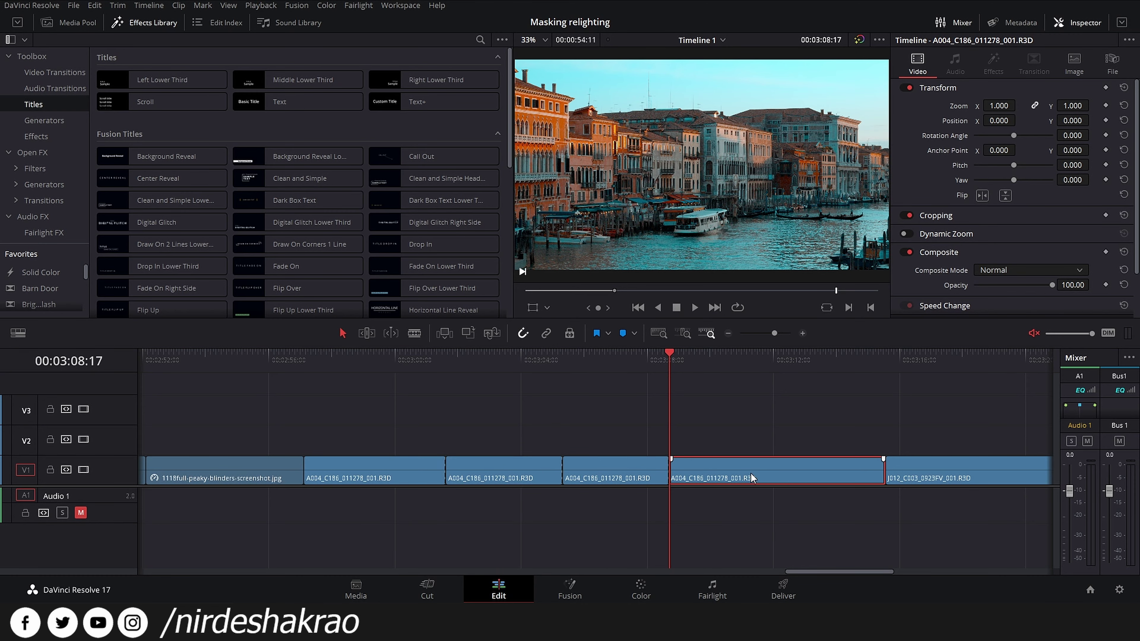
left_click(652, 587)
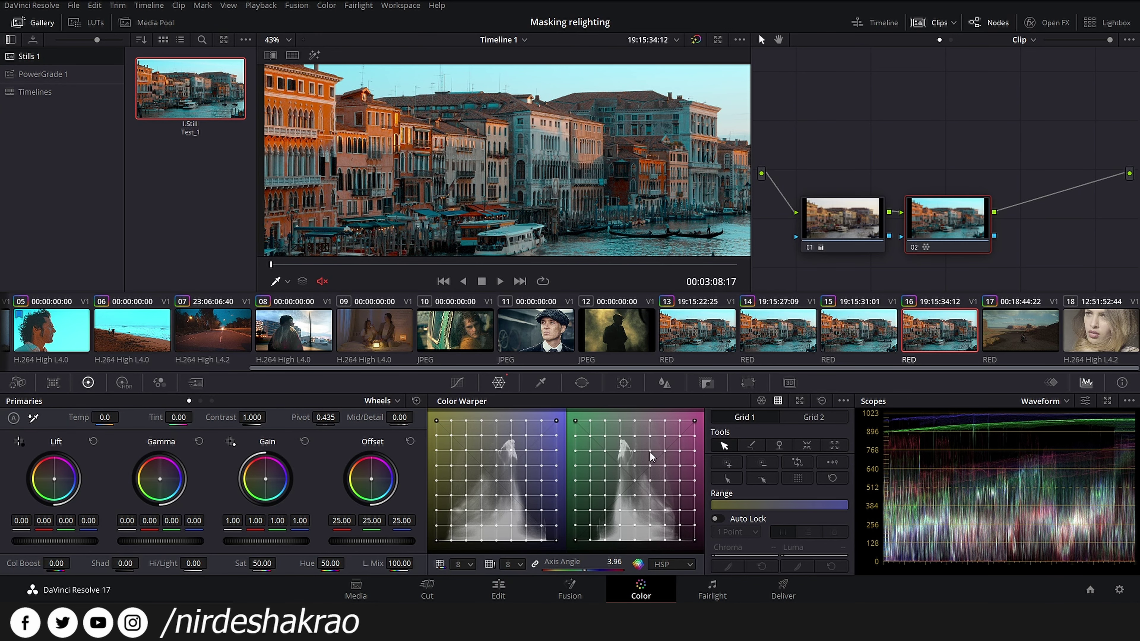
Hide the page navigation bar and line nodes 01 and 02 up with the input and output.
left_click(400, 5)
left_click(422, 46)
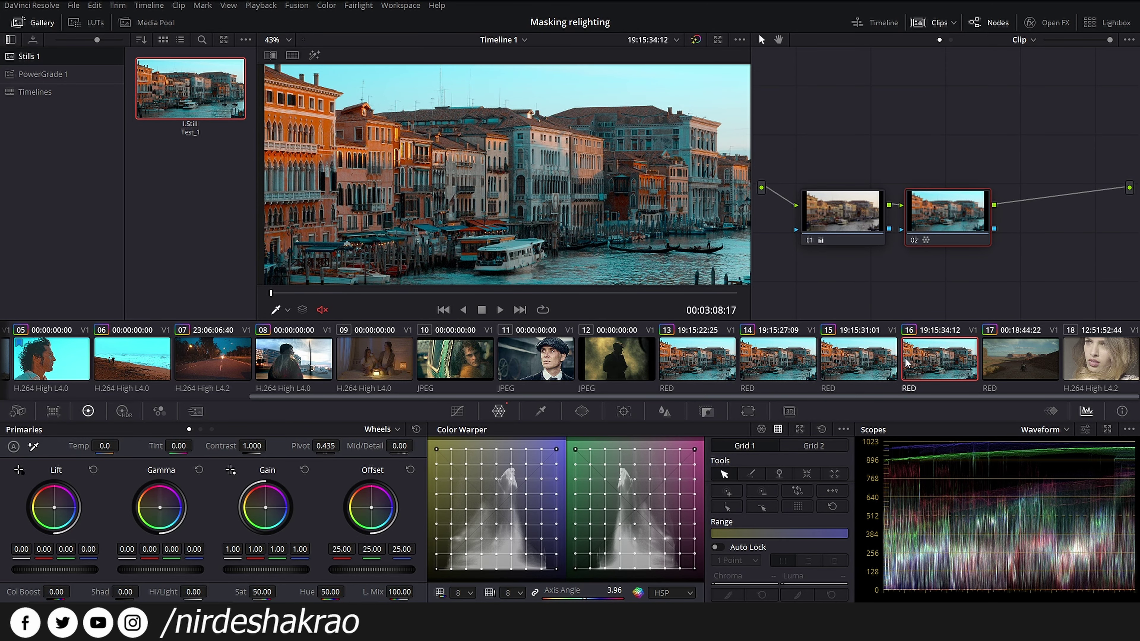
left_click_drag(852, 217, 851, 202)
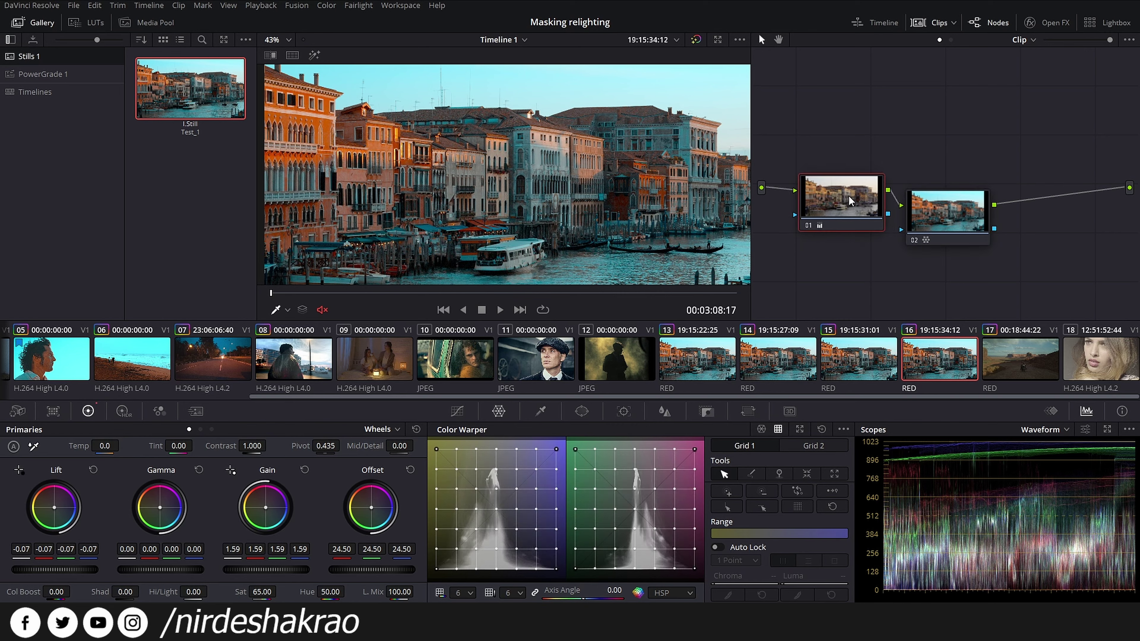
left_click_drag(947, 210, 947, 195)
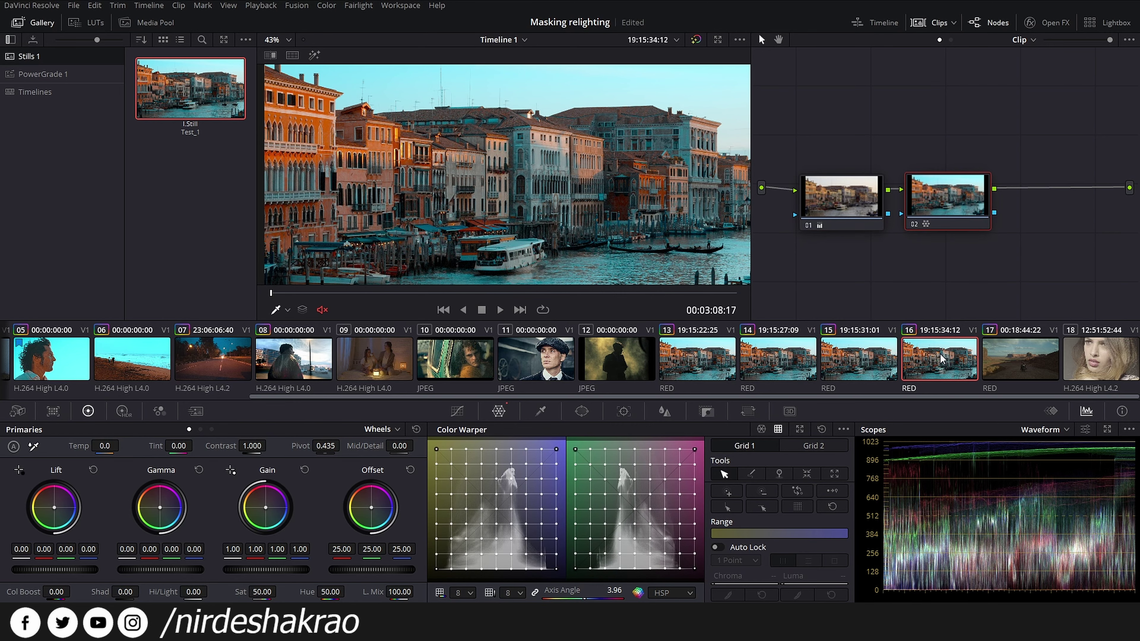
Delete the graded second node from clips 15, 14 and 13.
left_click(870, 358)
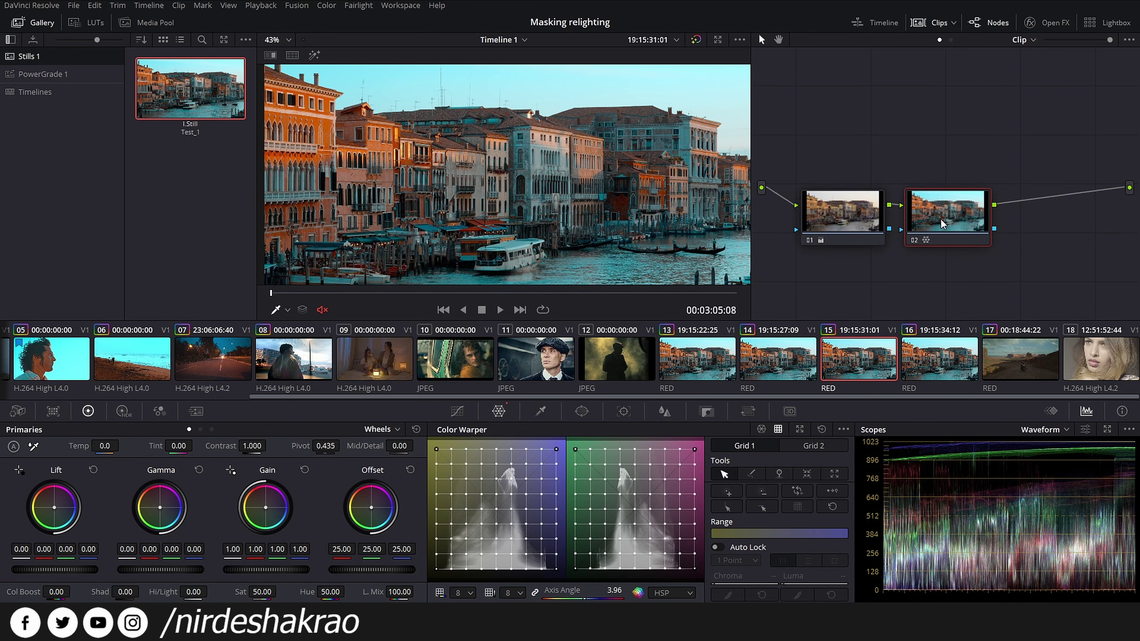
key("Delete")
right_click(849, 222)
left_click(880, 315)
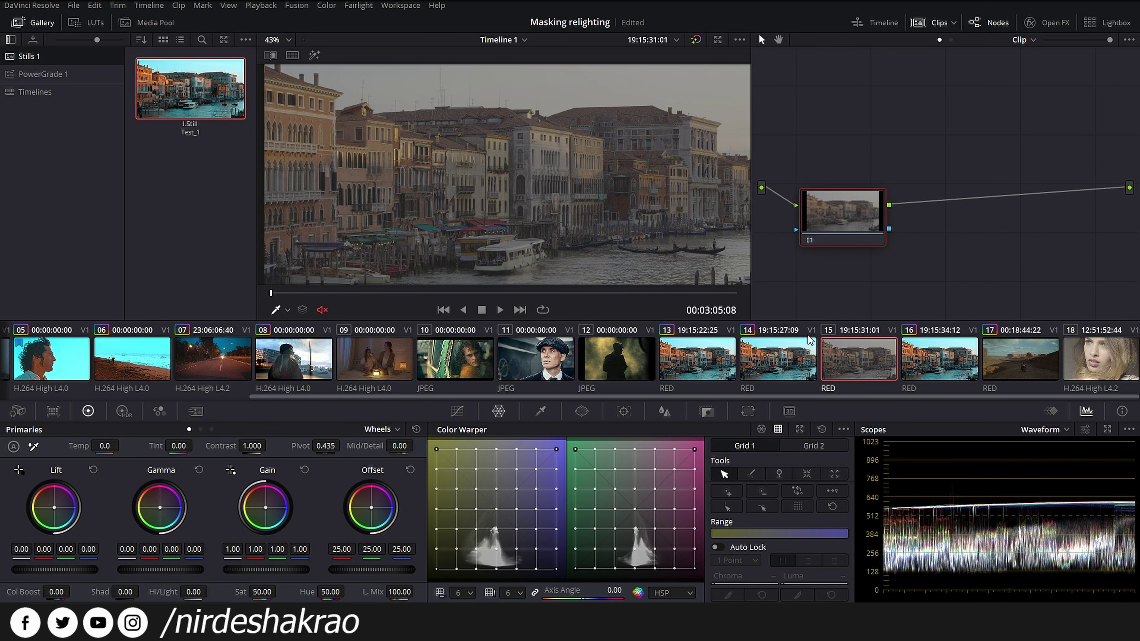
left_click(766, 332)
key("Delete")
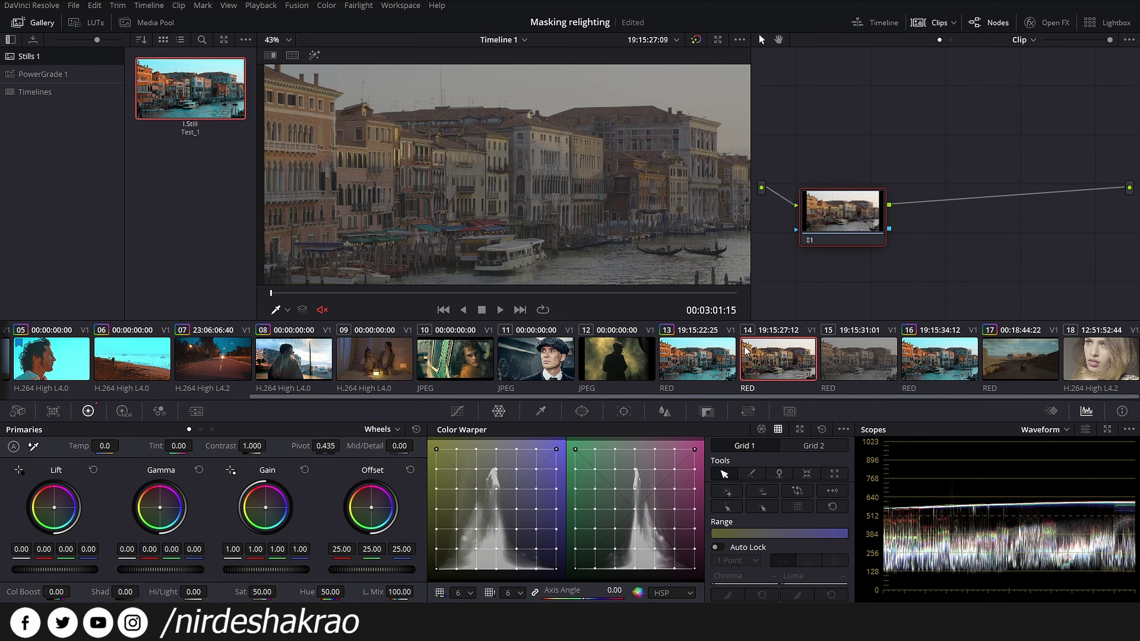
left_click(698, 360)
key("Delete")
right_click(848, 220)
left_click(880, 256)
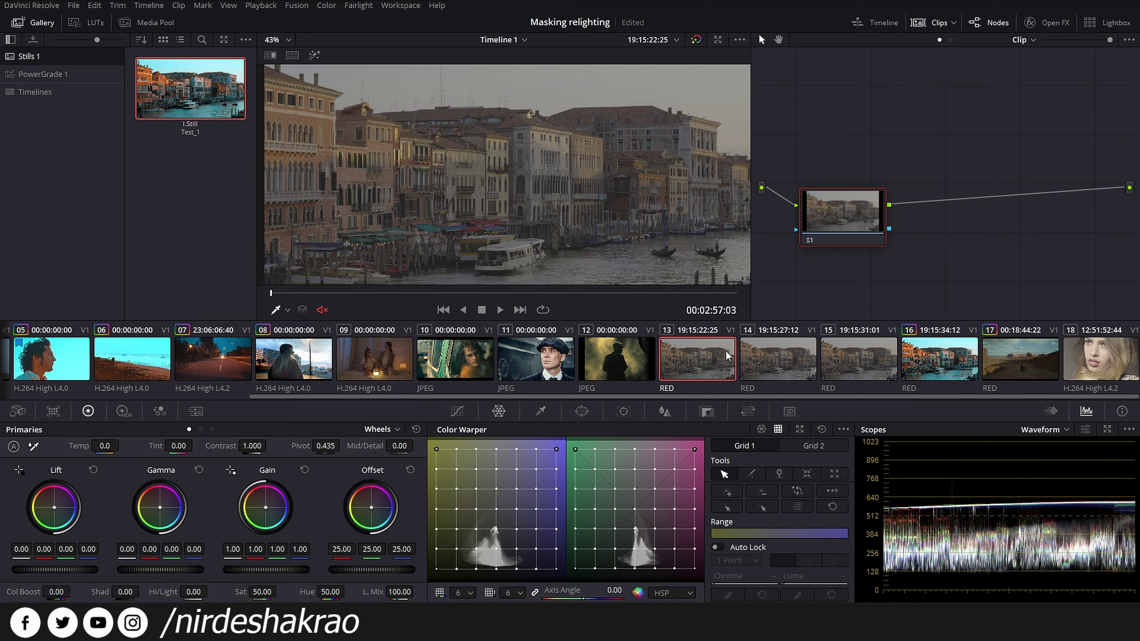
Compare ungraded clips 13–15 against clip 16's original grade, ending on clip 13.
left_click(776, 359)
left_click(853, 357)
left_click(708, 360)
left_click(778, 359)
left_click(852, 359)
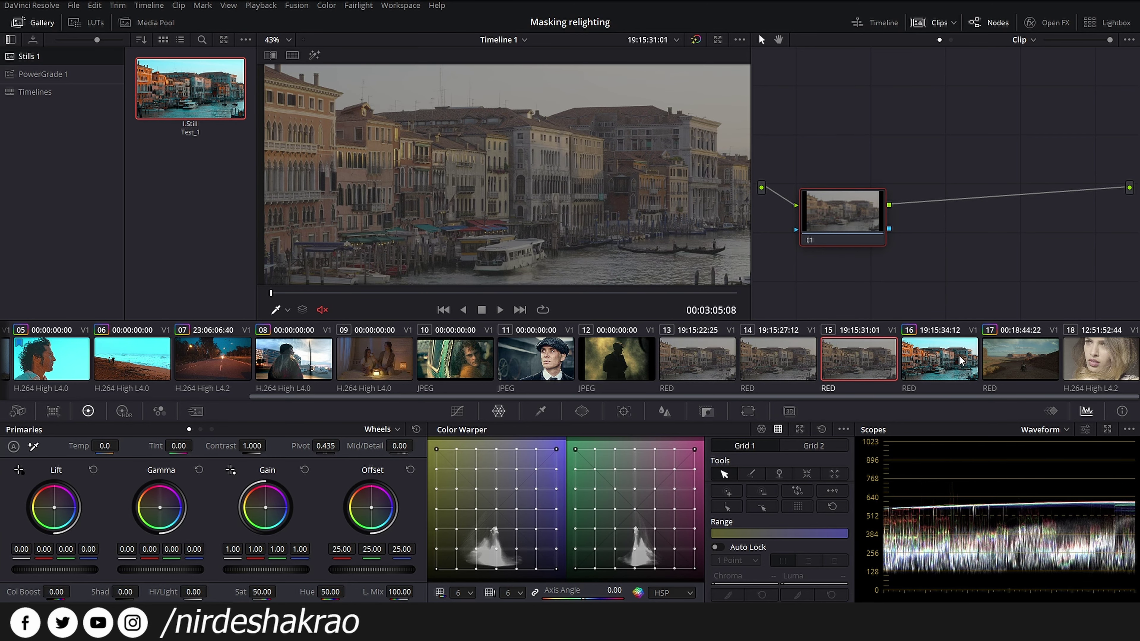
left_click(963, 361)
left_click(711, 358)
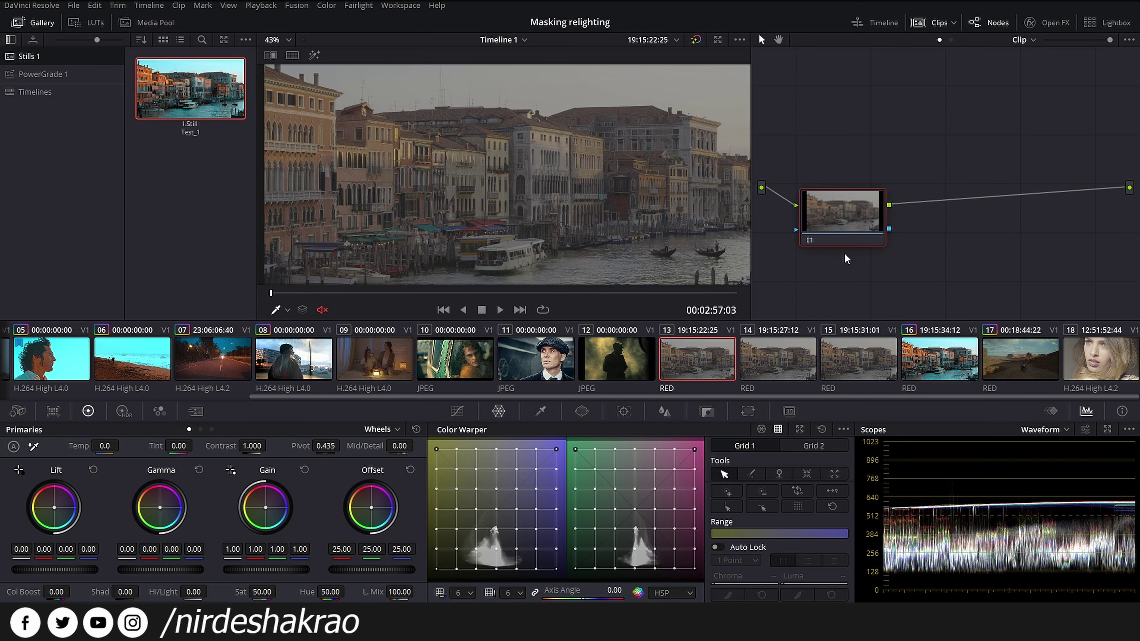
From Class LUTs, apply Teal_A_17 to clip 13's node and Teal_A_33 to clip 14's node.
left_click(85, 22)
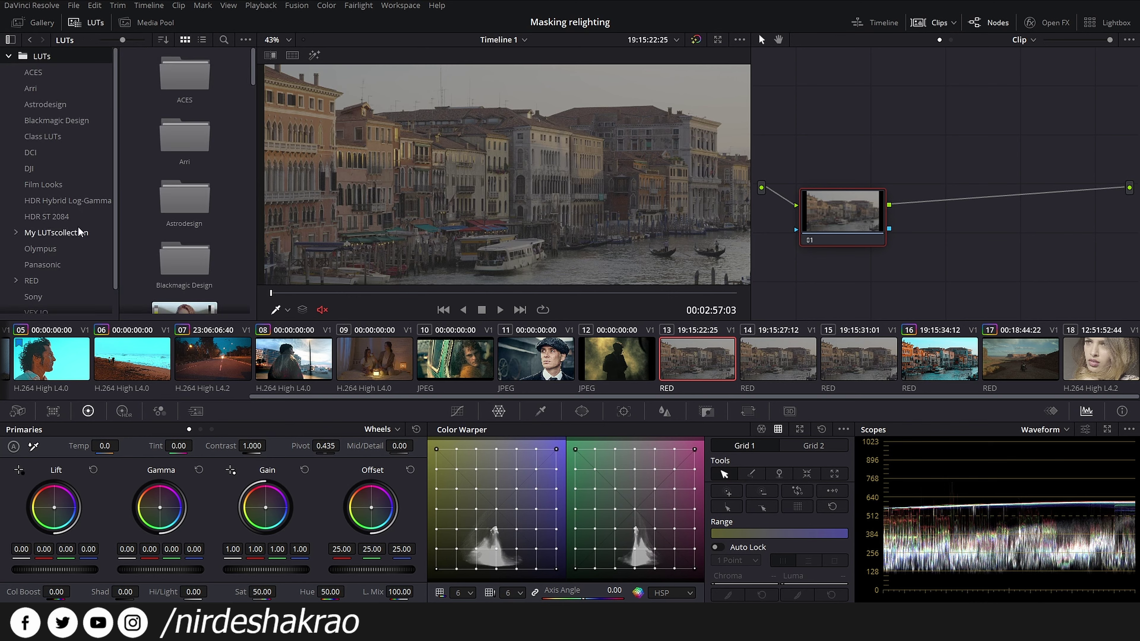
left_click(56, 139)
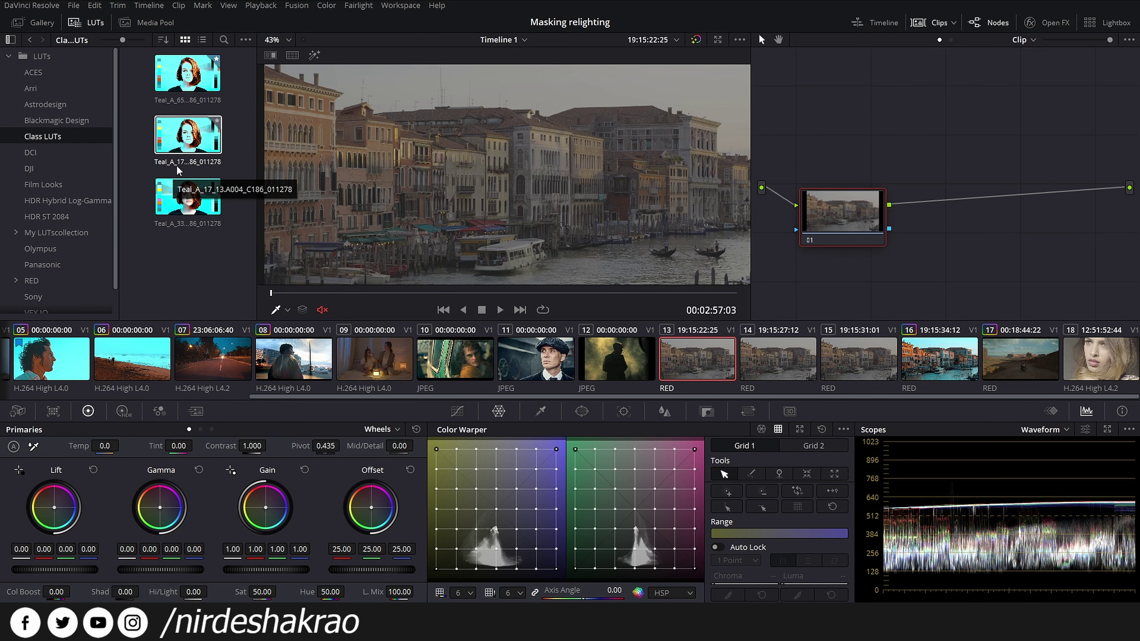
left_click_drag(184, 144, 856, 216)
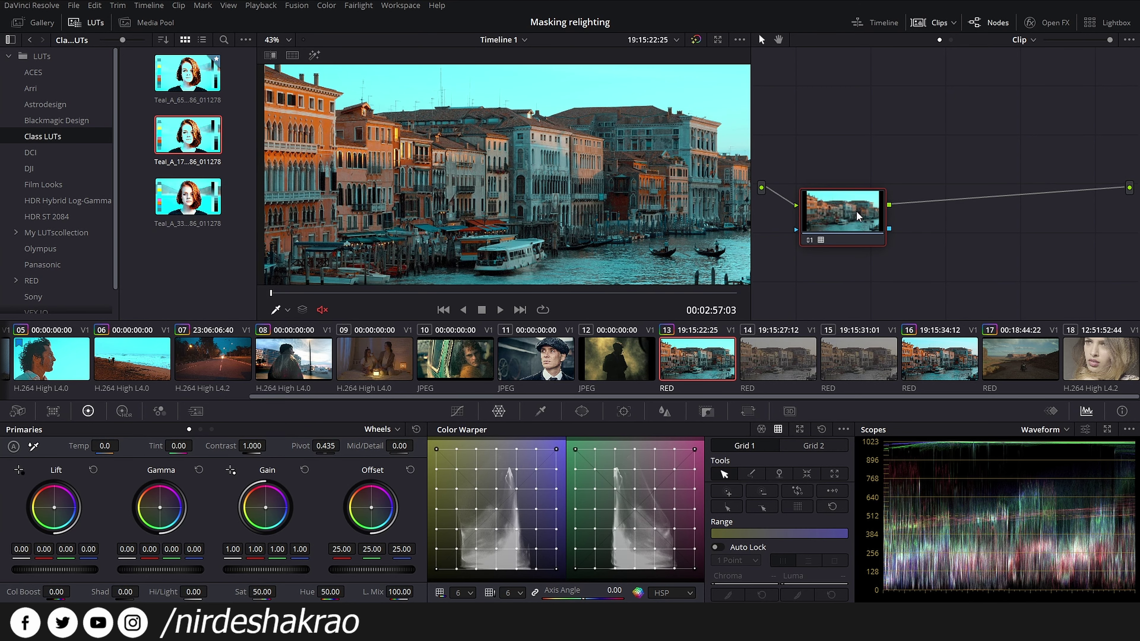
left_click(784, 364)
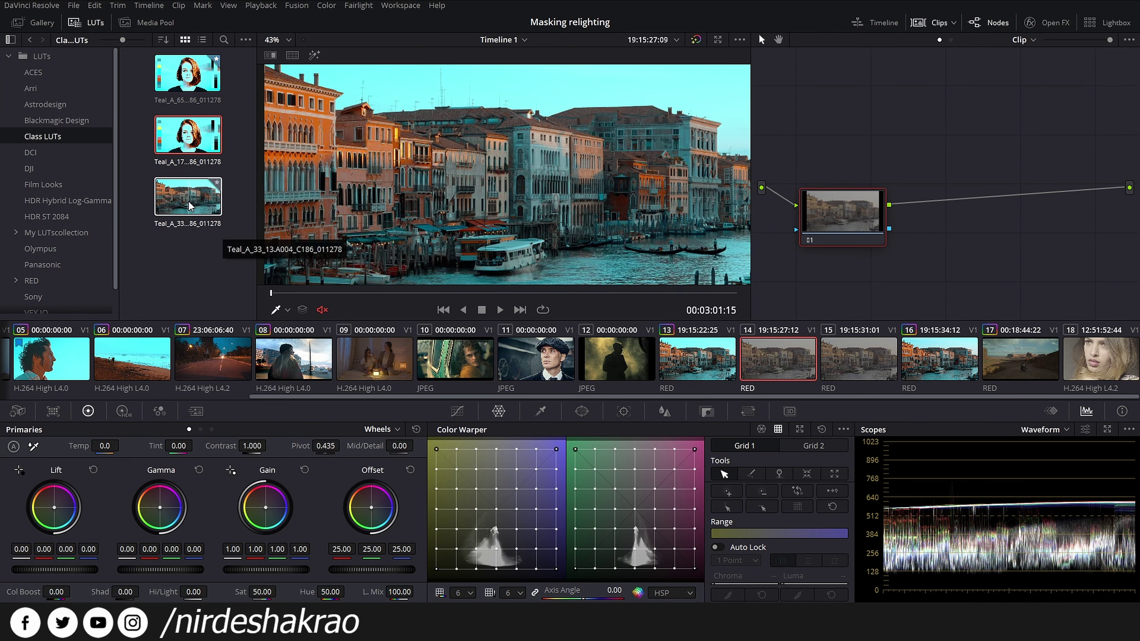
left_click_drag(189, 206, 843, 211)
left_click(865, 359)
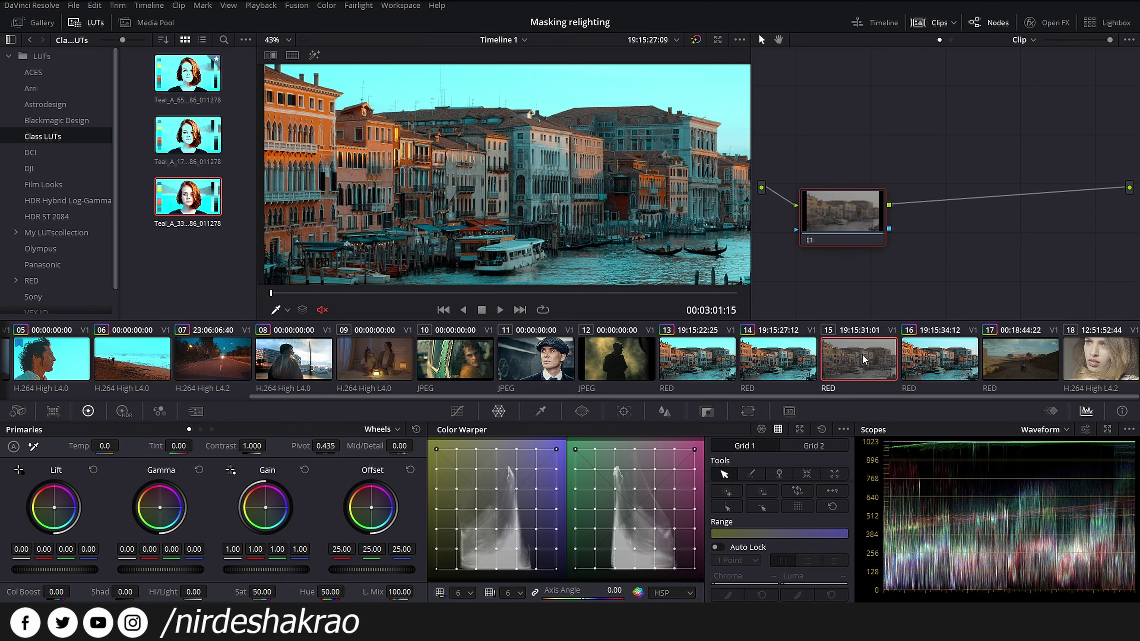
Apply the Teal_A_65 LUT to clip 15's node, then compare clips 13 and 14 against clip 16.
left_click_drag(188, 75, 847, 227)
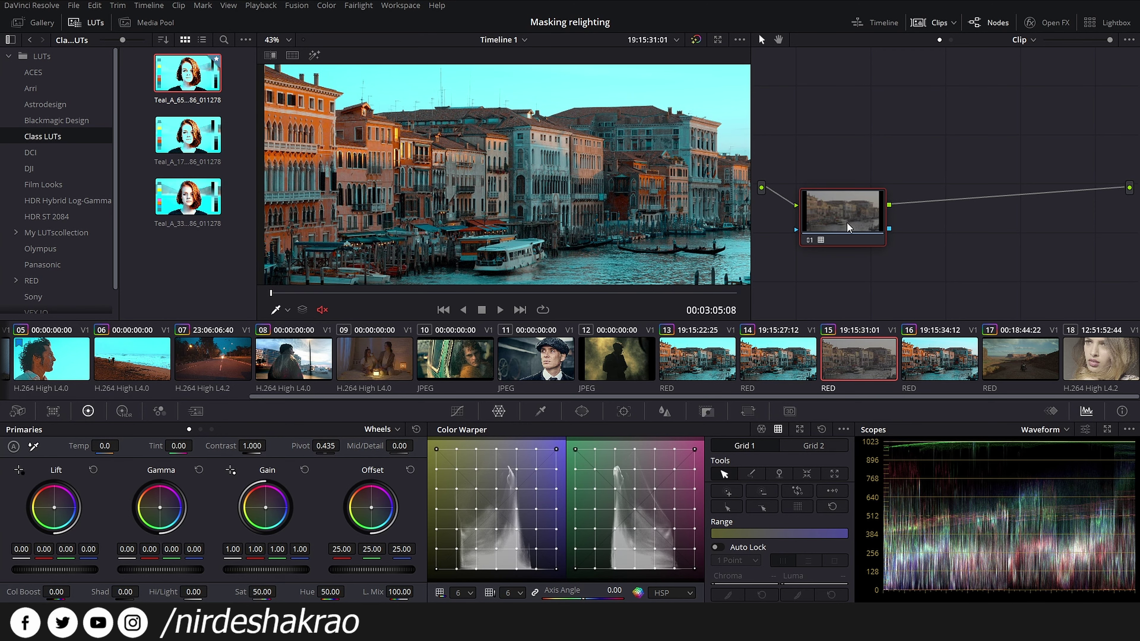
left_click(695, 362)
left_click(766, 355)
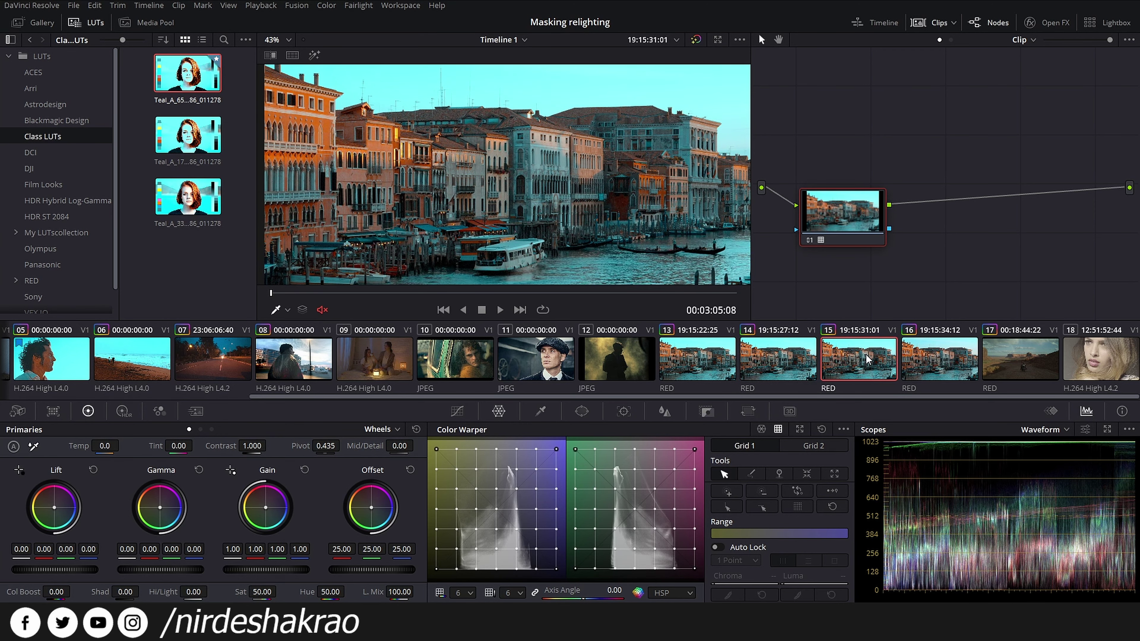
left_click(931, 360)
left_click(705, 372)
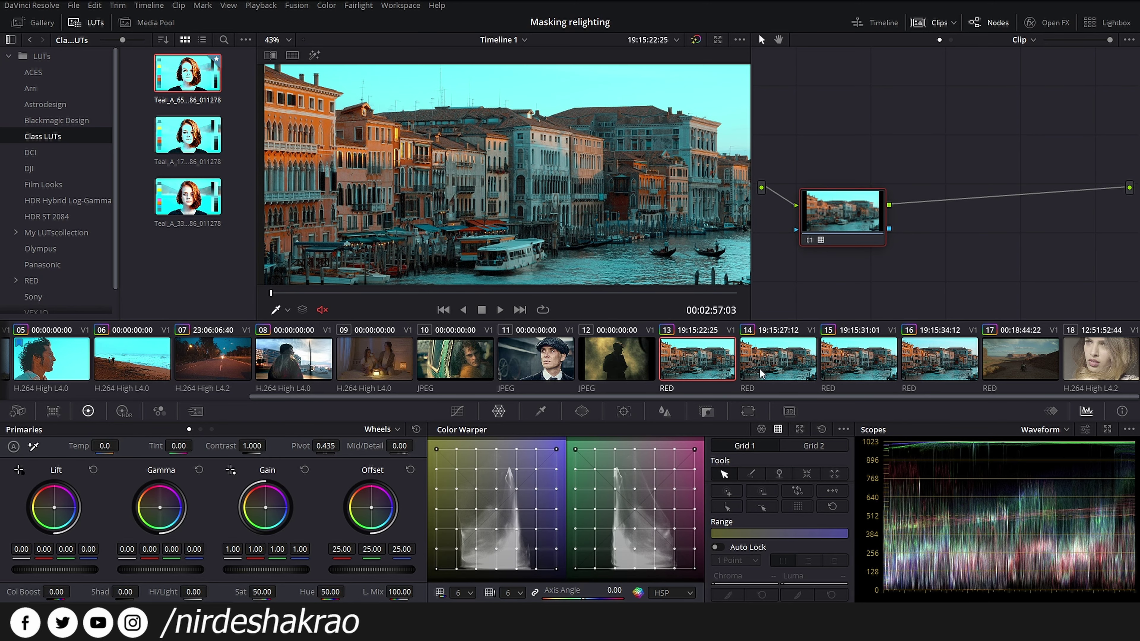
left_click(940, 359)
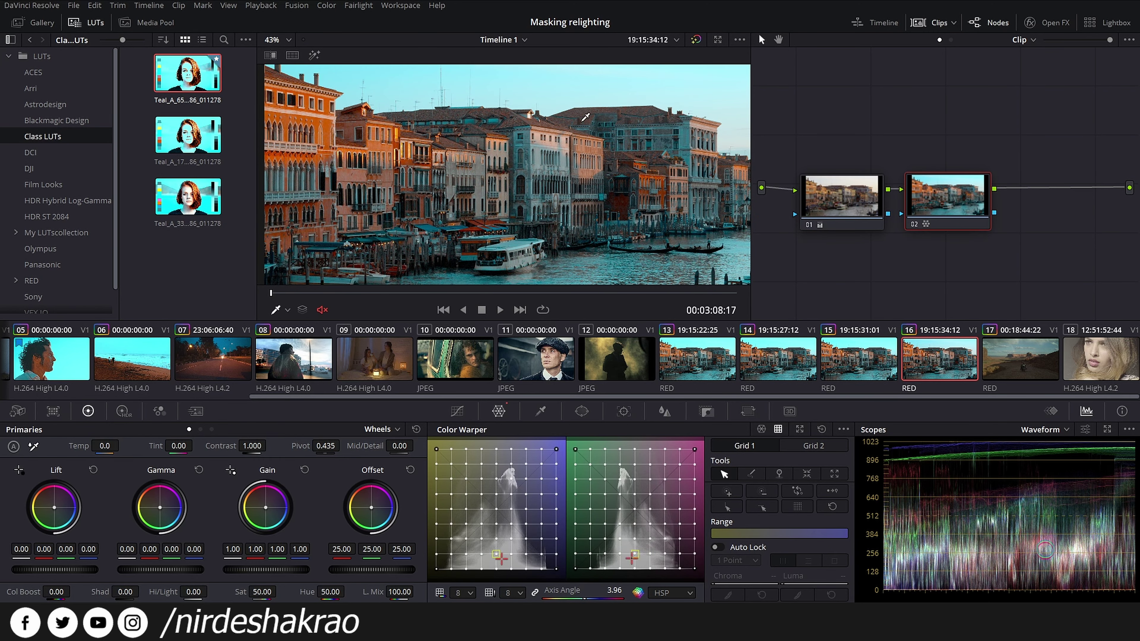
Review the LUT results on clips 15, 14 and 13 against clip 16's two-node grade.
scroll(585, 118, "down", 2)
scroll(586, 118, "down", 1)
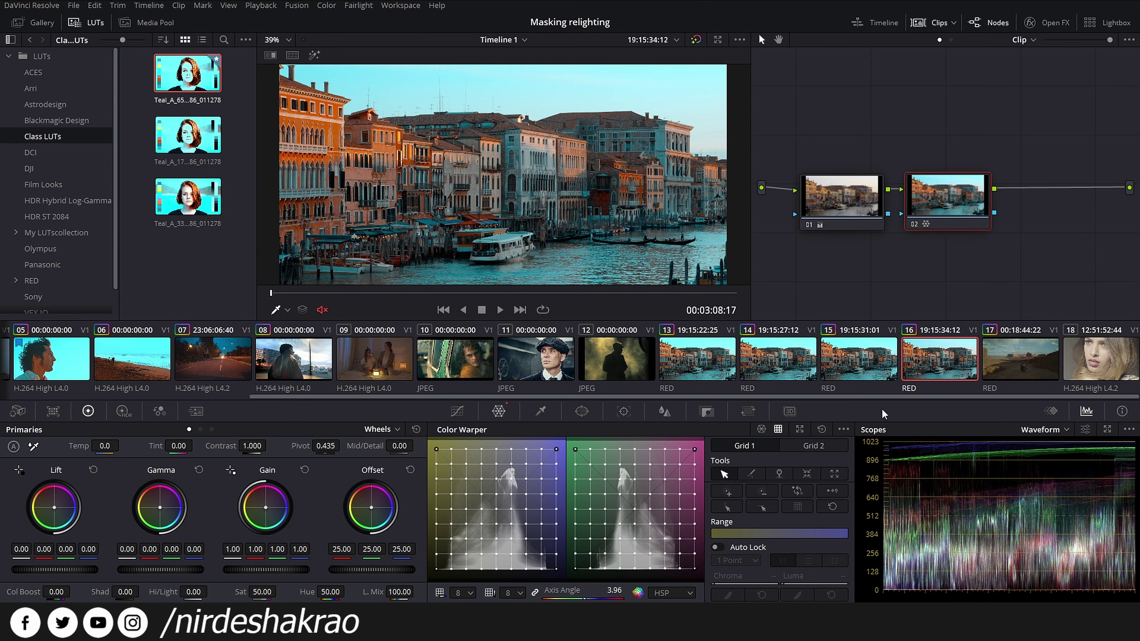
left_click(839, 368)
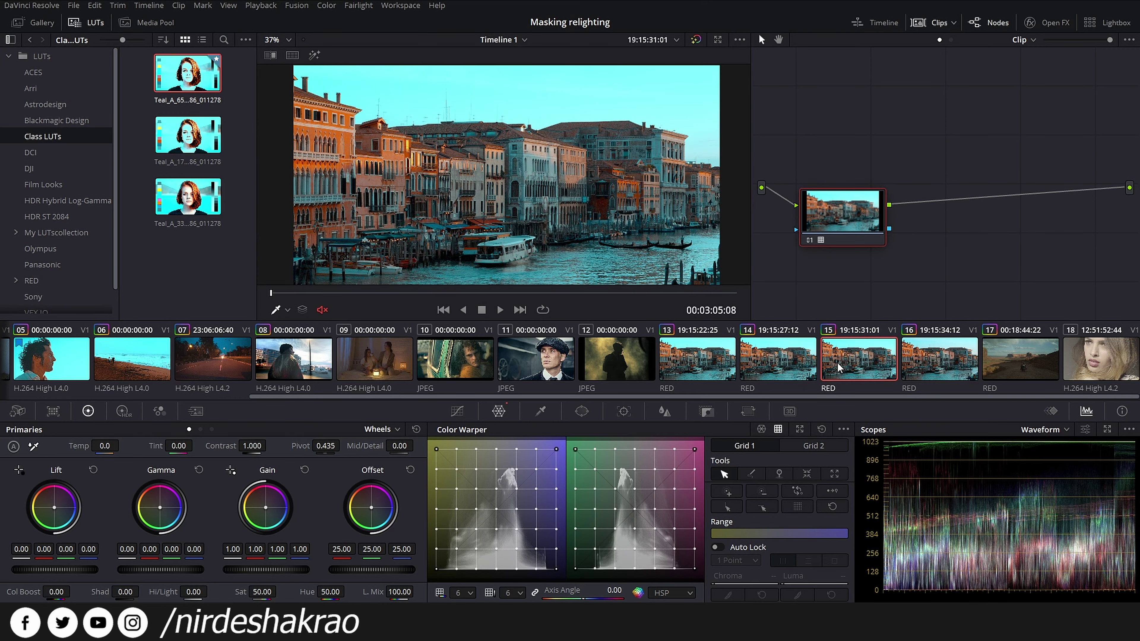
left_click(758, 359)
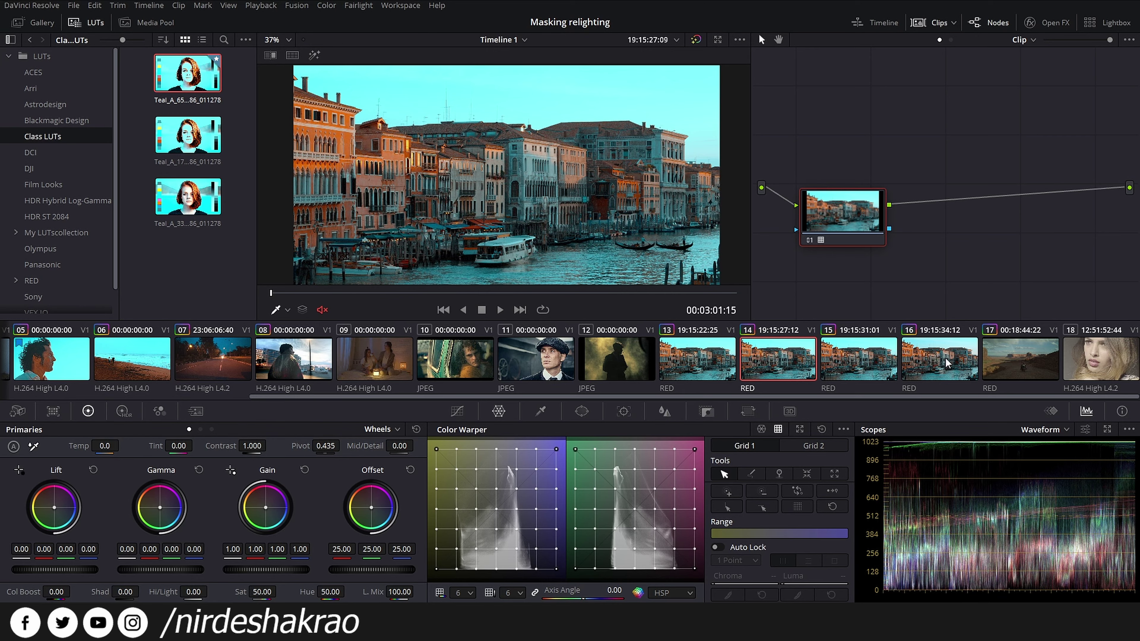
left_click(956, 357)
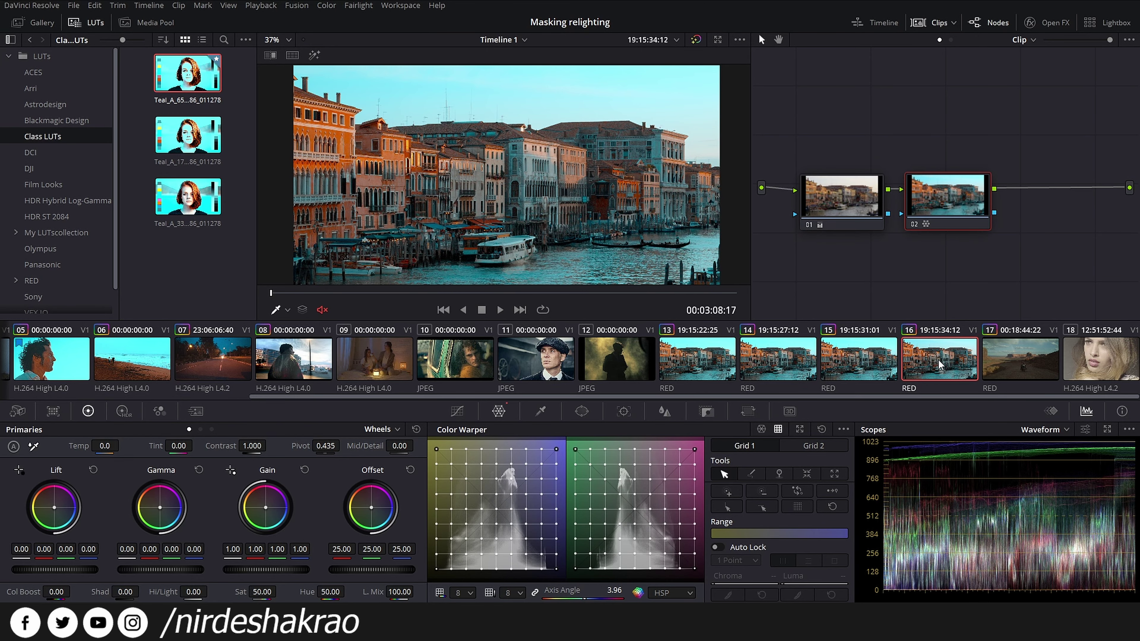
left_click(714, 362)
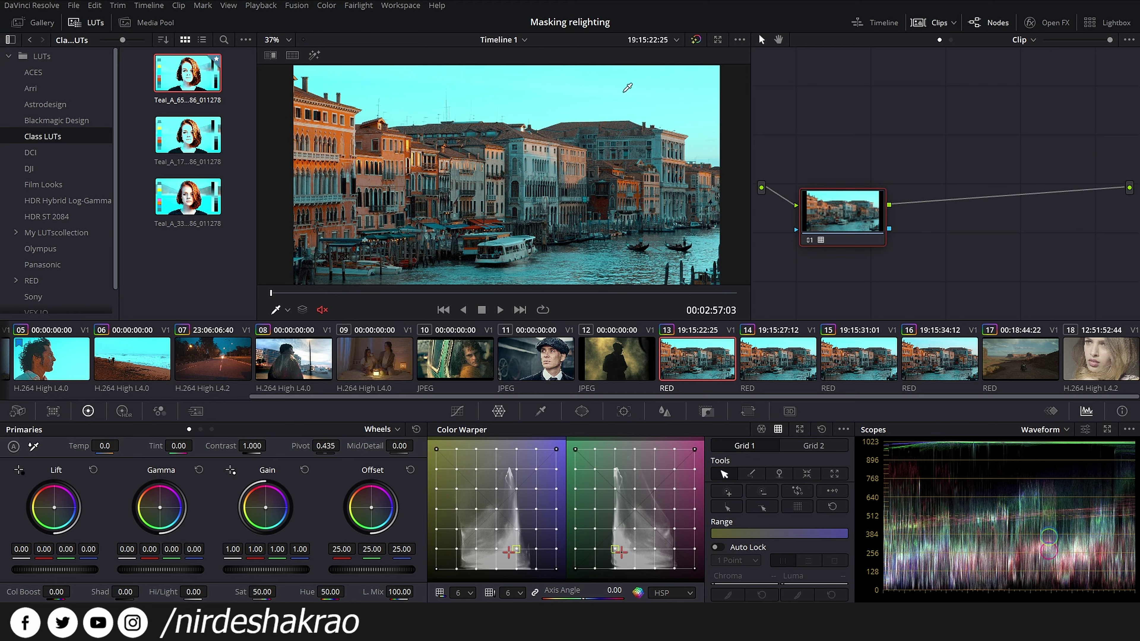
key("Down")
key("Down")
left_click(952, 357)
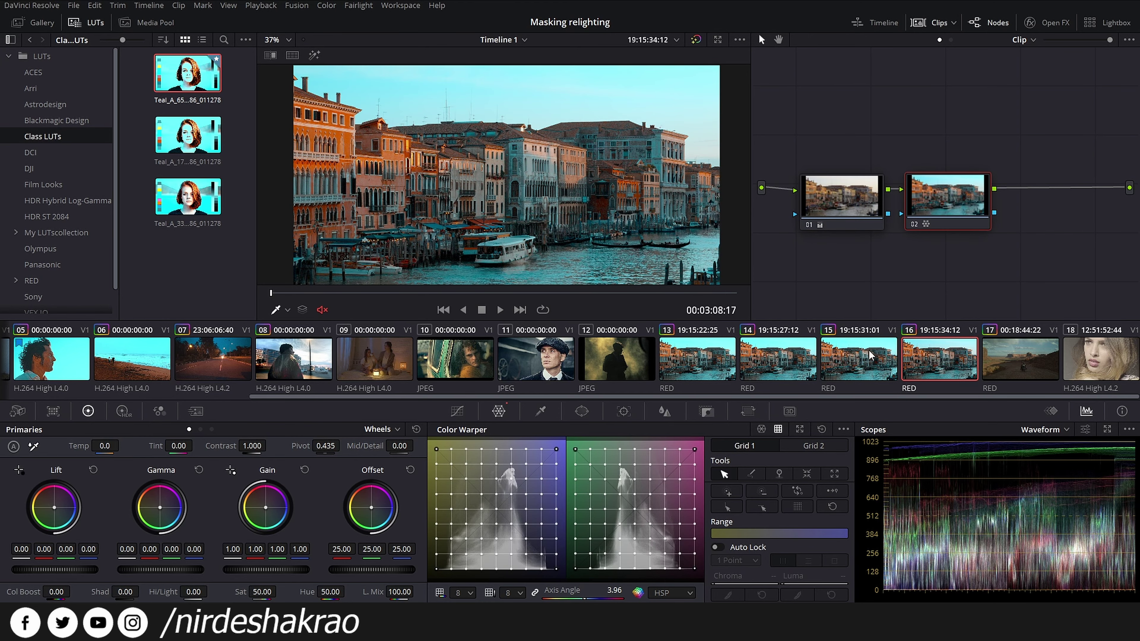
left_click(713, 355)
Zoom the viewer and flip between Venice clips 14, 15 and 13 to compare their grades.
scroll(633, 193, "up", 2)
scroll(635, 195, "up", 2)
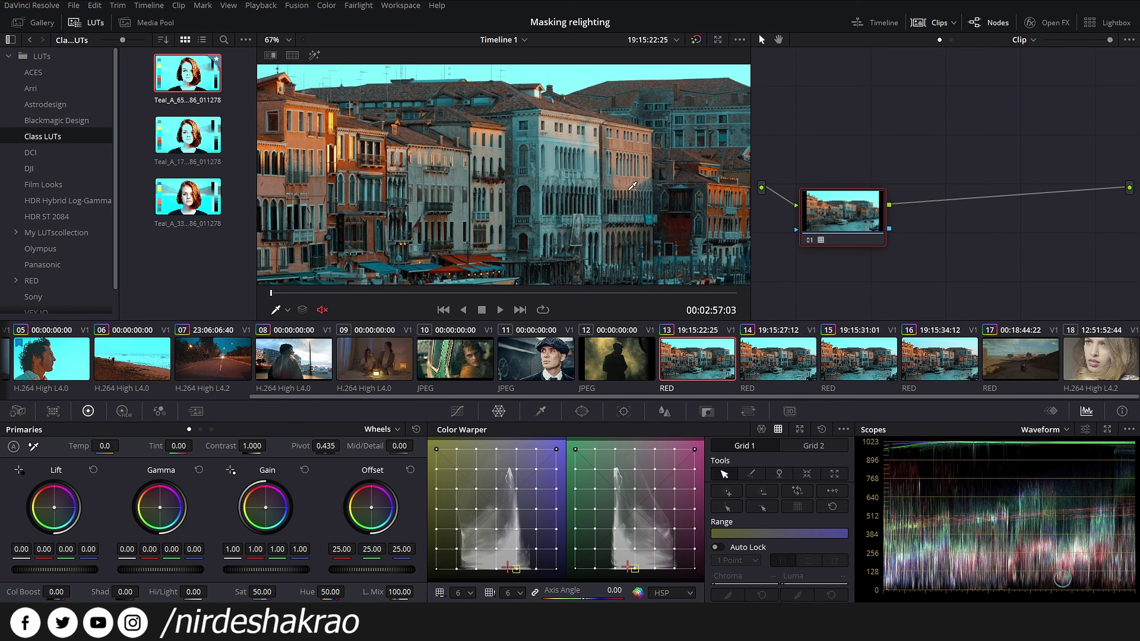
scroll(638, 198, "up", 2)
scroll(637, 203, "down", 3)
scroll(637, 202, "down", 3)
left_click(778, 364)
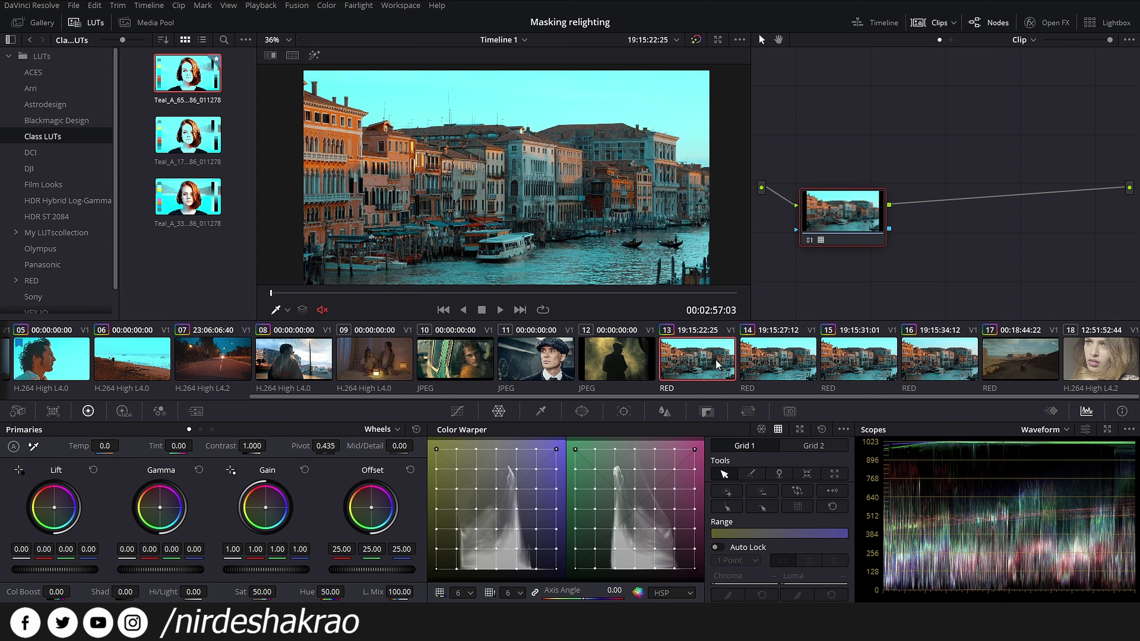
left_click(858, 359)
left_click(929, 366)
left_click(714, 359)
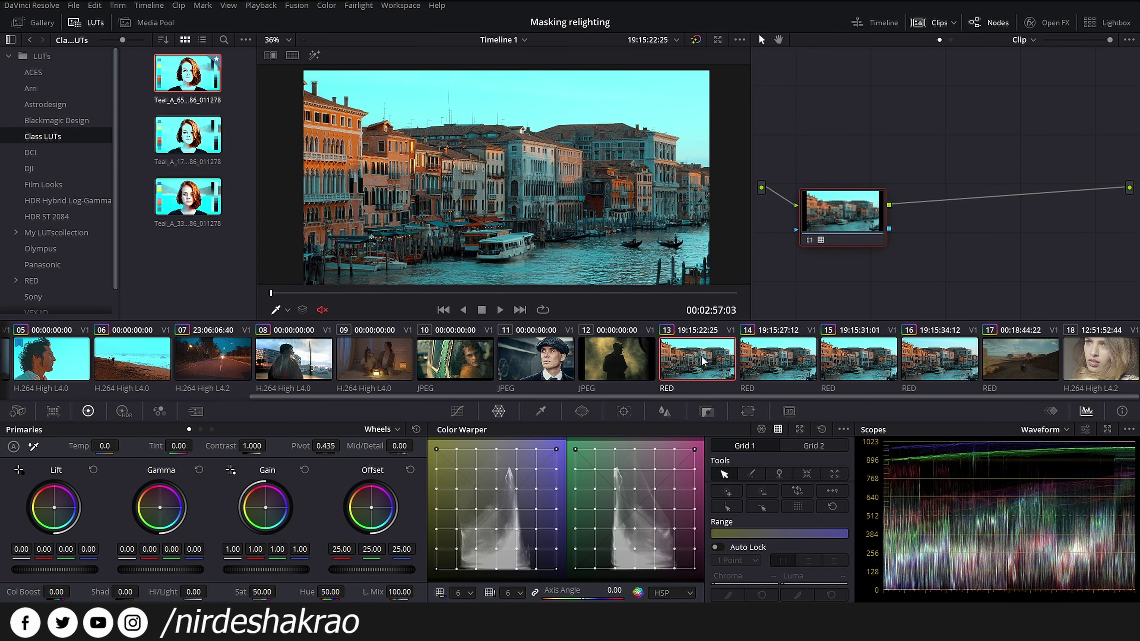
left_click(813, 360)
left_click(698, 359)
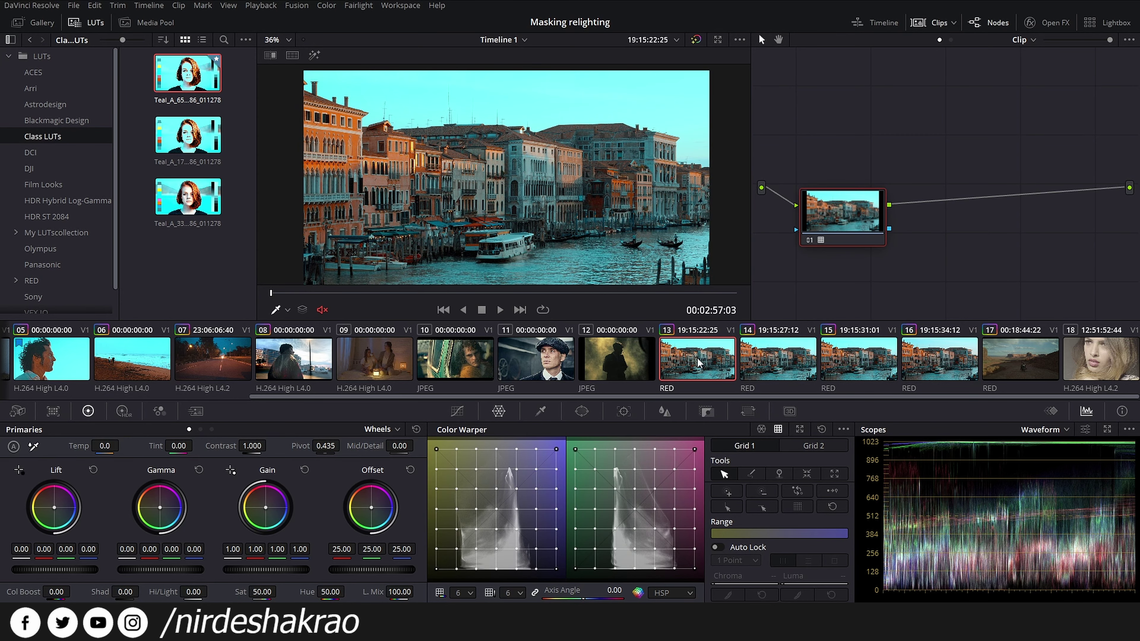
Zoom closer onto the buildings and alternate between clips 13 and 15, ending on clip 15.
scroll(573, 136, "up", 3)
scroll(573, 136, "up", 2)
scroll(575, 152, "up", 2)
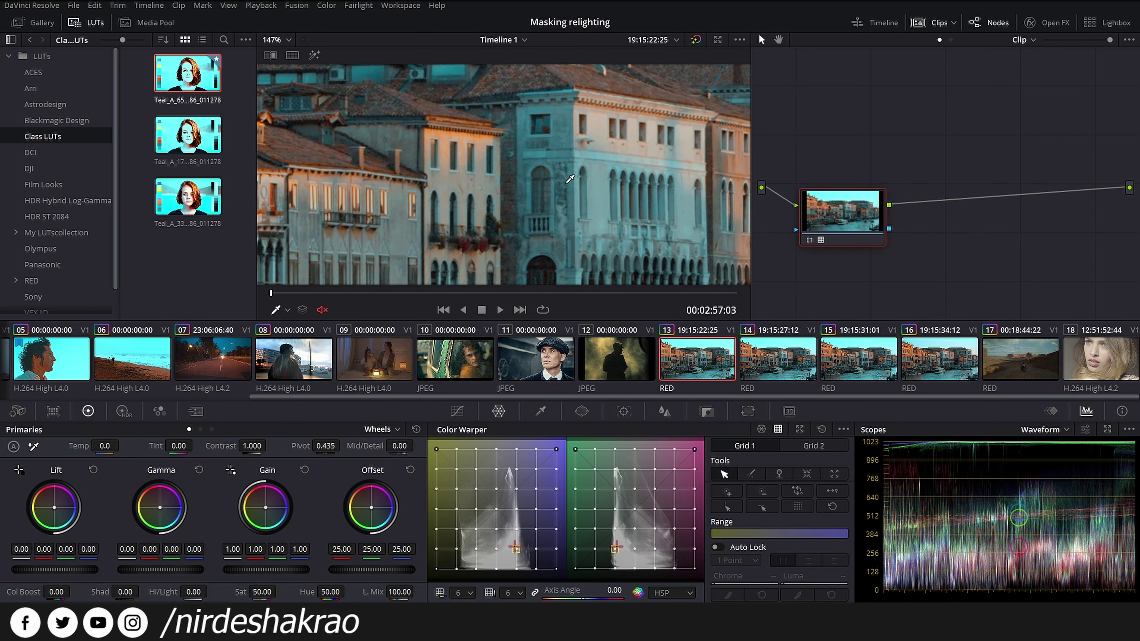
scroll(578, 175, "up", 1)
scroll(580, 185, "up", 2)
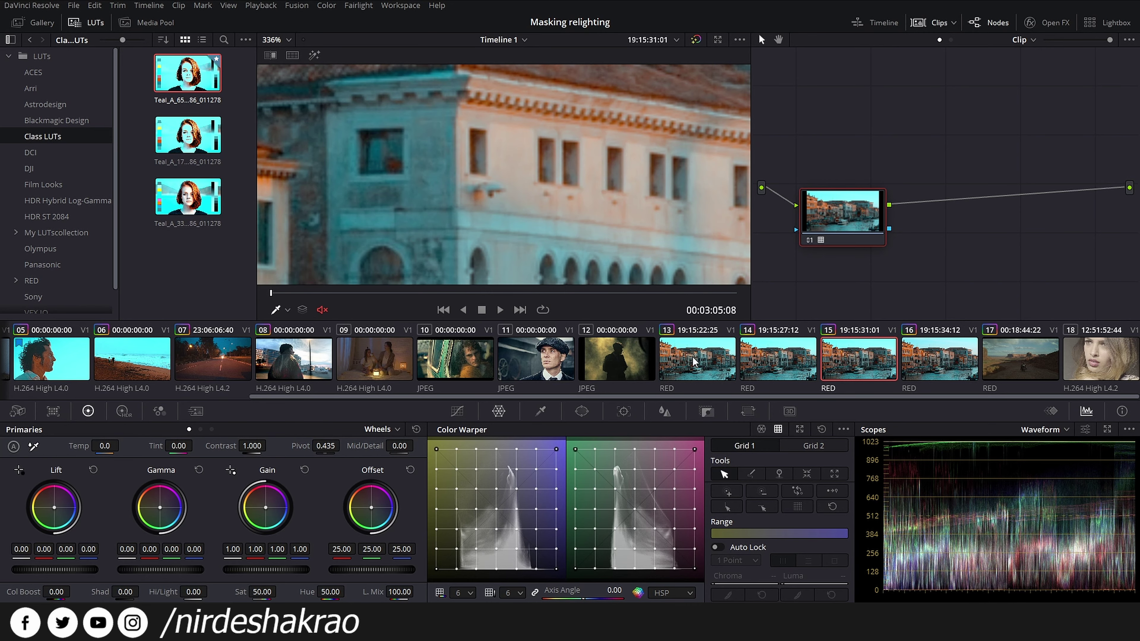
left_click(854, 366)
left_click(714, 366)
left_click(853, 365)
scroll(681, 222, "down", 2)
scroll(680, 221, "up", 5)
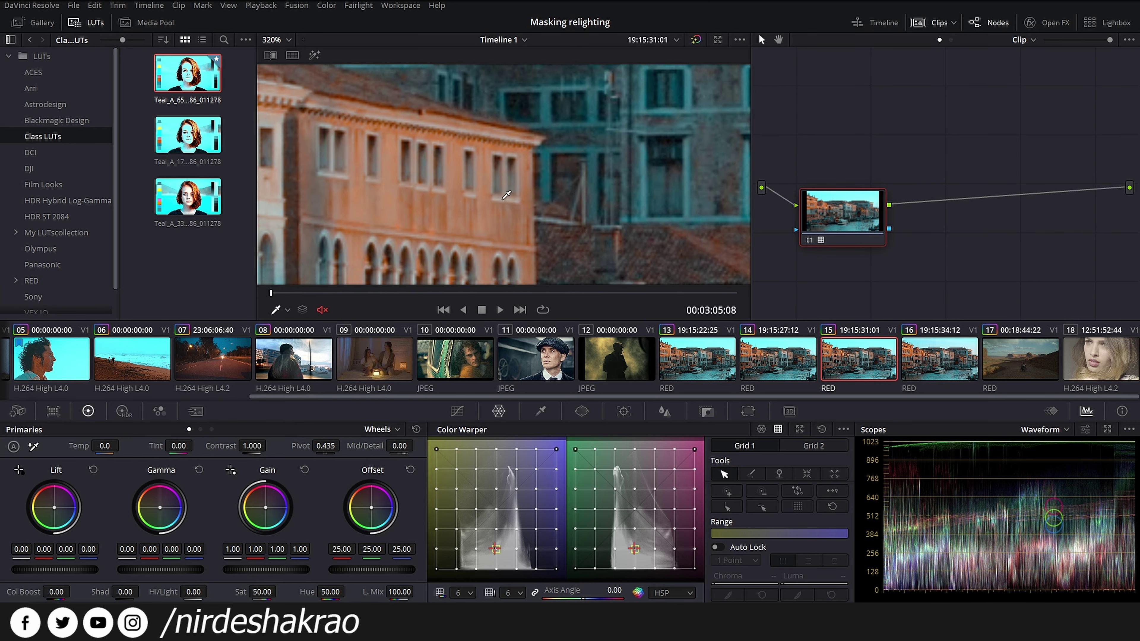
left_click(686, 357)
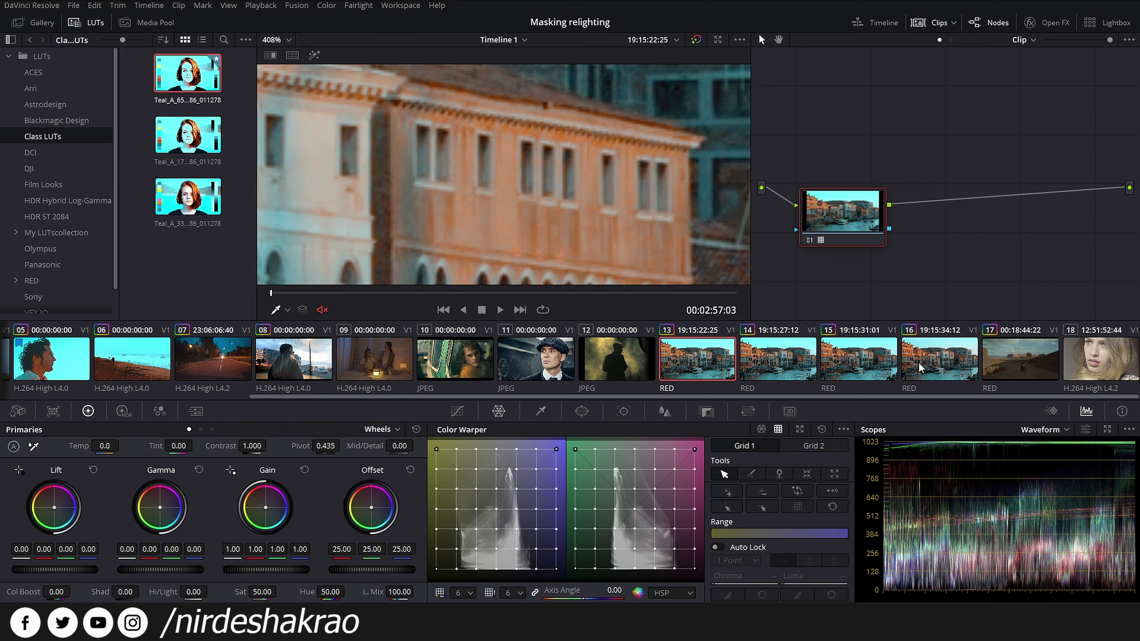
left_click(858, 359)
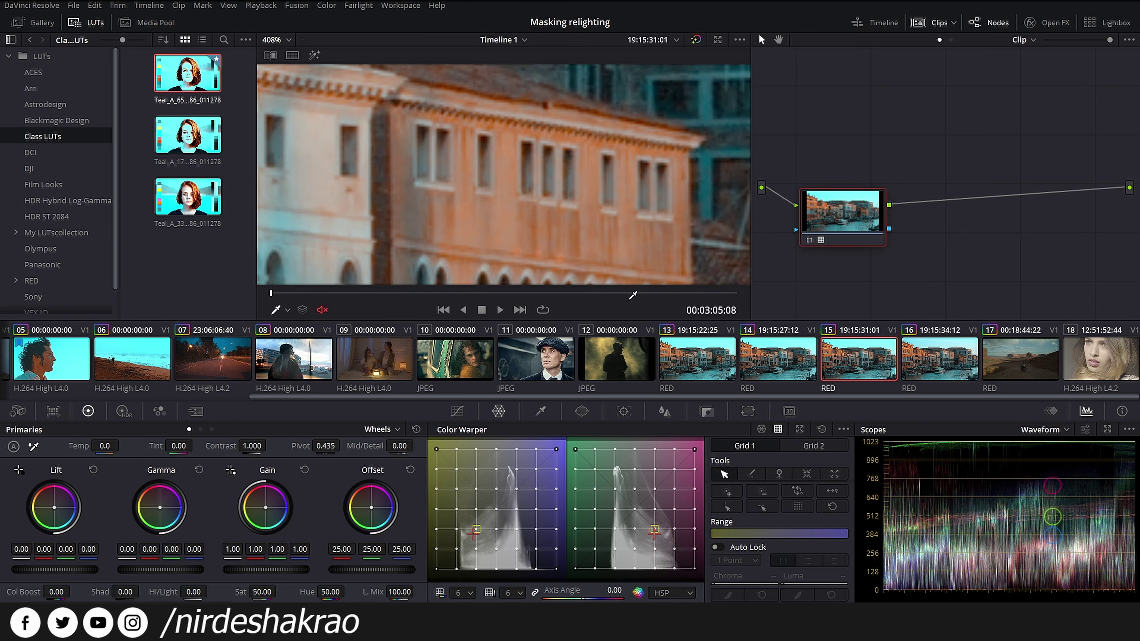
left_click(717, 357)
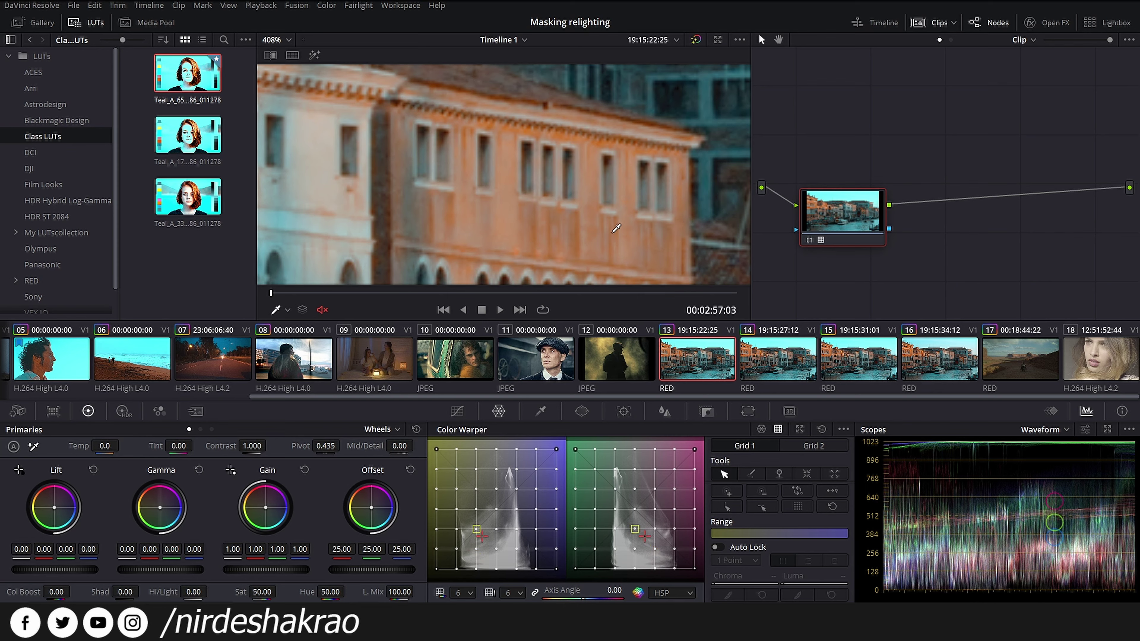
left_click(880, 361)
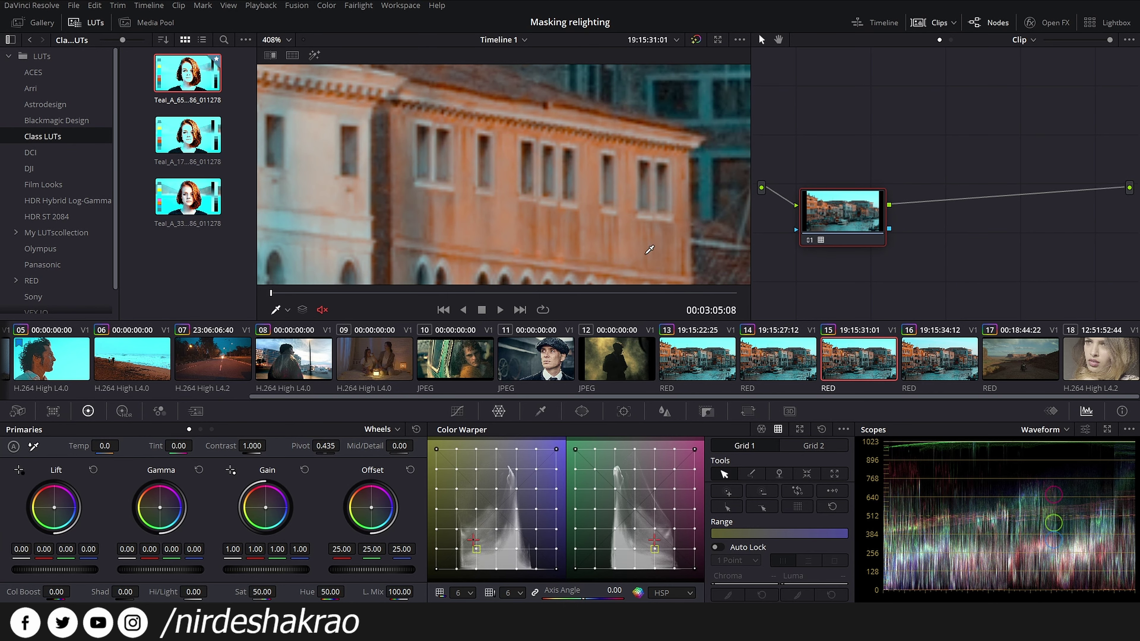
scroll(650, 238, "down", 2)
scroll(629, 229, "down", 2)
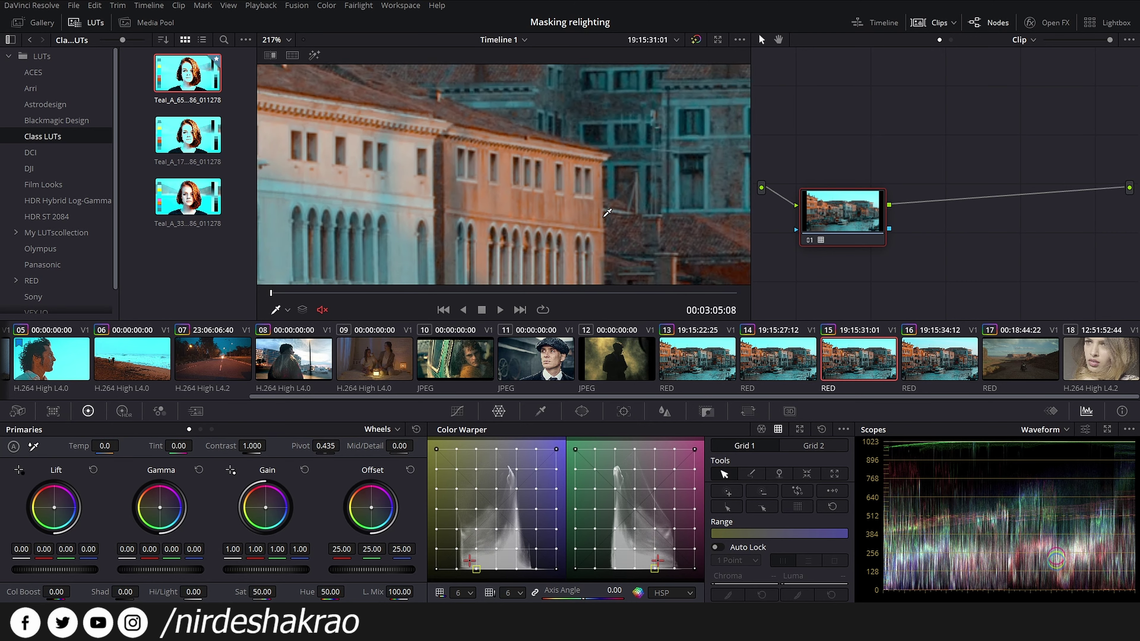
scroll(603, 217, "down", 2)
scroll(604, 218, "down", 2)
scroll(628, 207, "down", 1)
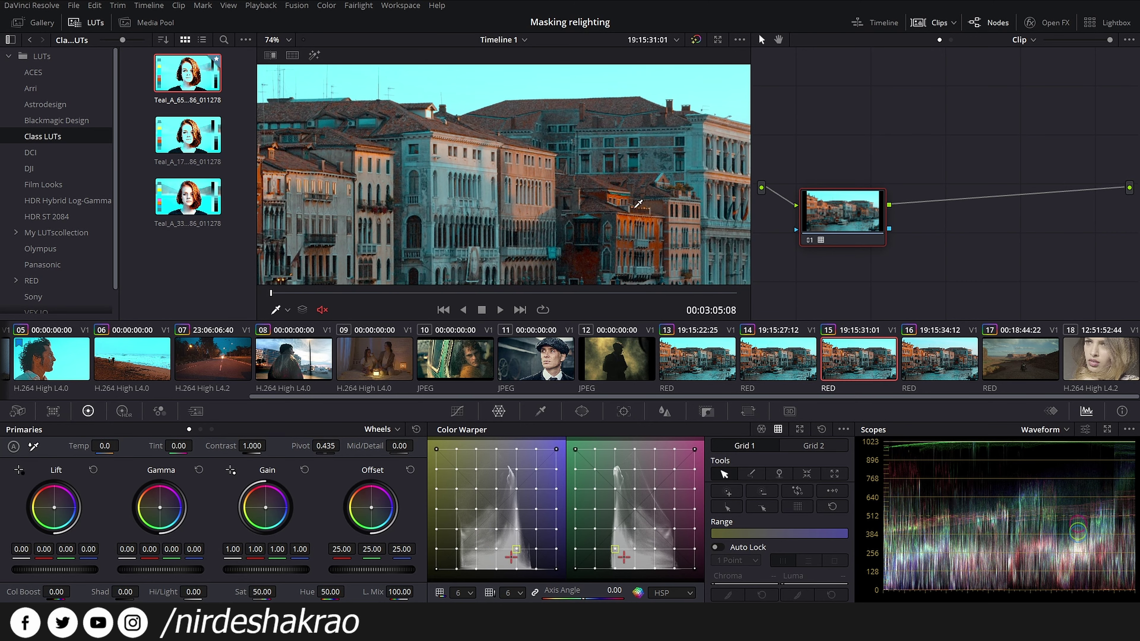
scroll(633, 204, "up", 1)
scroll(631, 195, "up", 1)
scroll(629, 184, "up", 2)
scroll(627, 175, "up", 1)
scroll(597, 180, "up", 1)
scroll(565, 188, "up", 1)
scroll(529, 197, "up", 1)
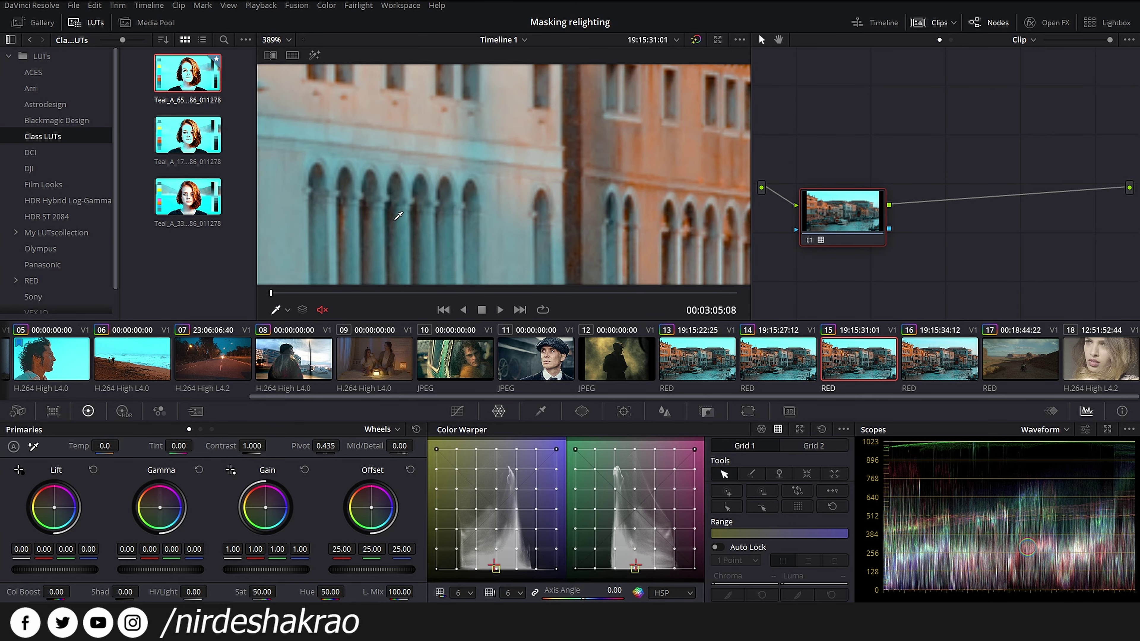
scroll(496, 204, "up", 1)
scroll(496, 205, "up", 1)
left_click(782, 358)
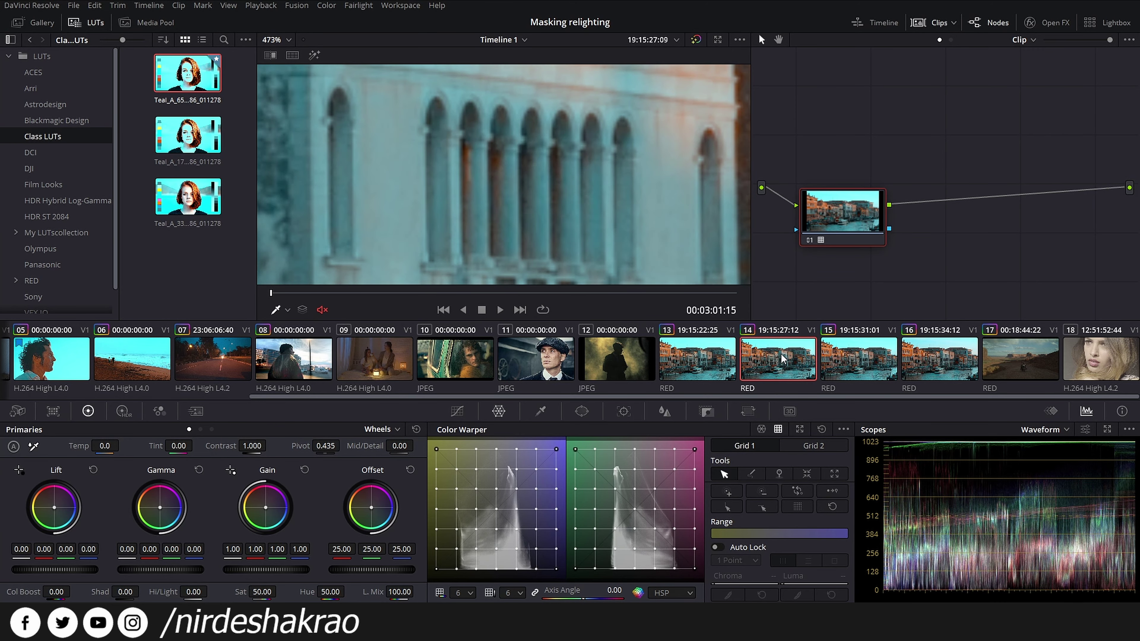
left_click(733, 361)
scroll(526, 196, "up", 1)
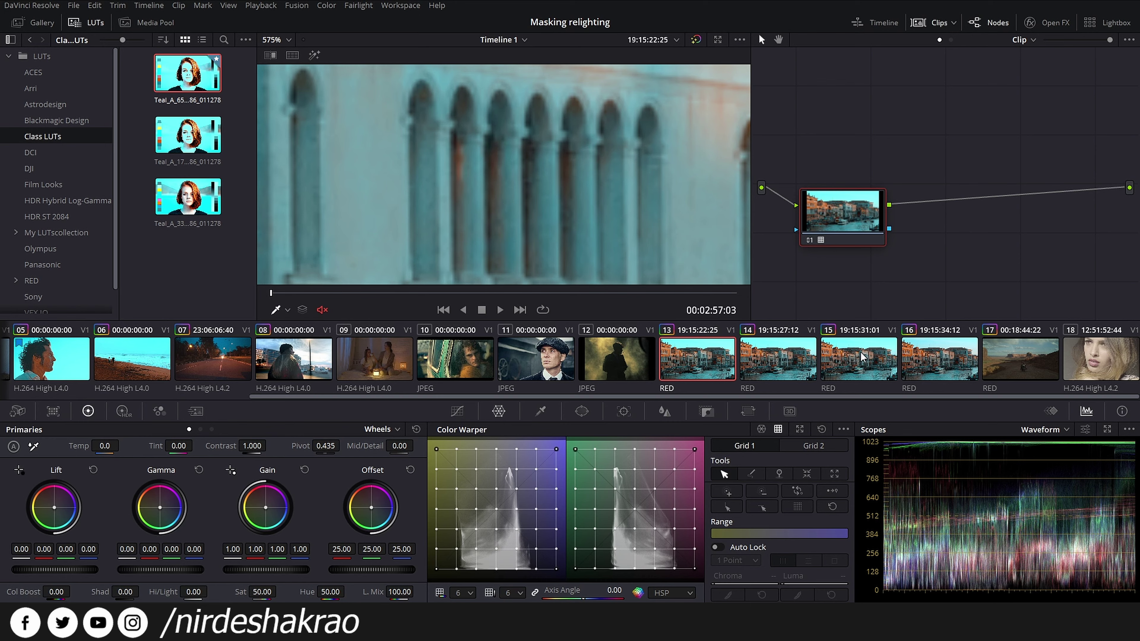
left_click(786, 359)
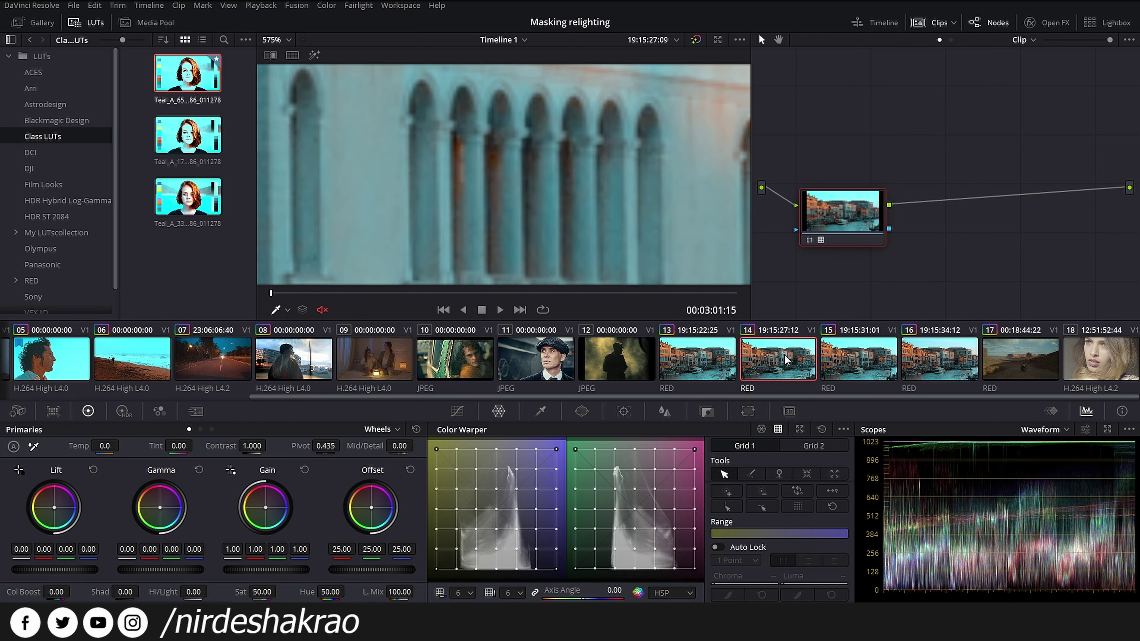
left_click(824, 363)
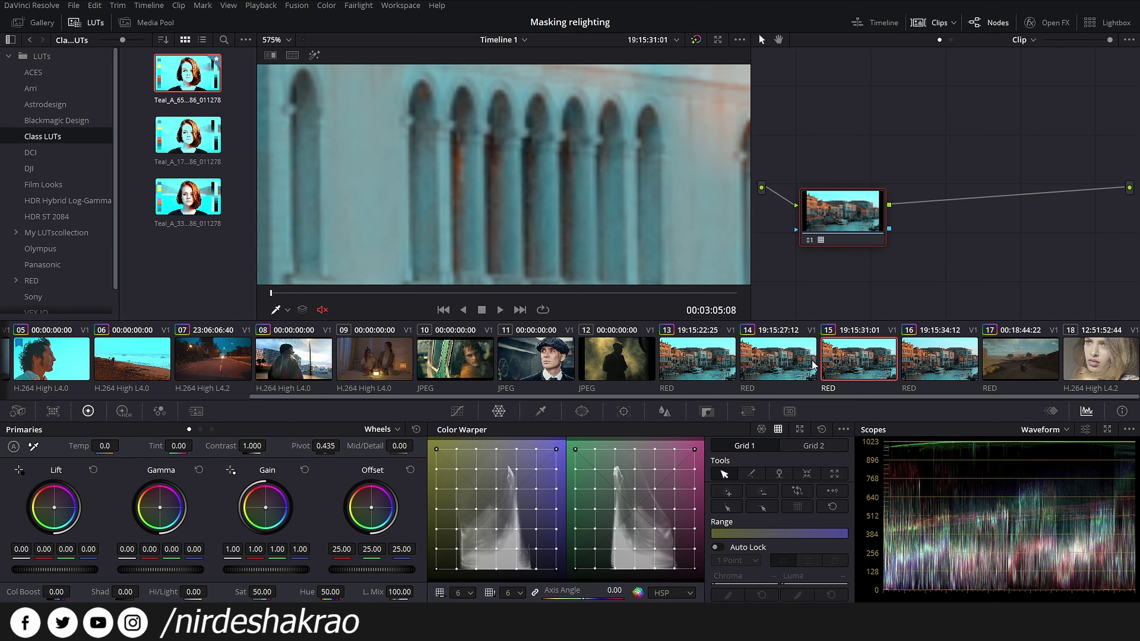
scroll(567, 167, "down", 2)
scroll(567, 167, "down", 3)
scroll(571, 171, "down", 3)
scroll(575, 173, "down", 3)
scroll(580, 176, "down", 2)
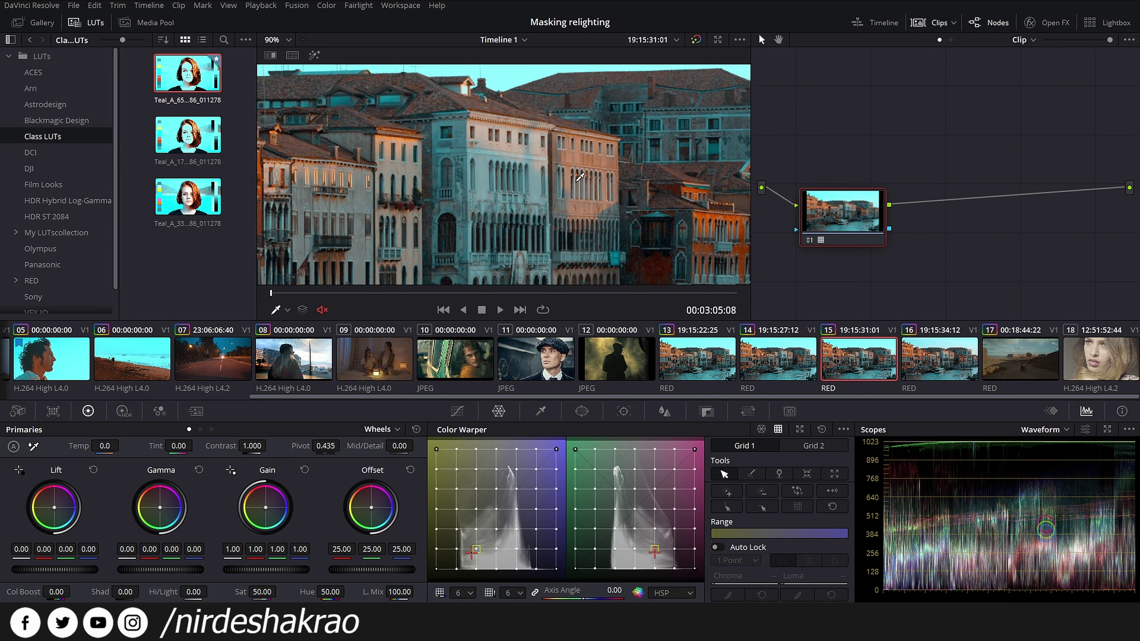
scroll(584, 175, "down", 1)
scroll(592, 173, "down", 1)
scroll(602, 171, "down", 1)
scroll(614, 168, "down", 1)
scroll(616, 167, "down", 1)
scroll(618, 166, "down", 1)
scroll(618, 166, "up", 1)
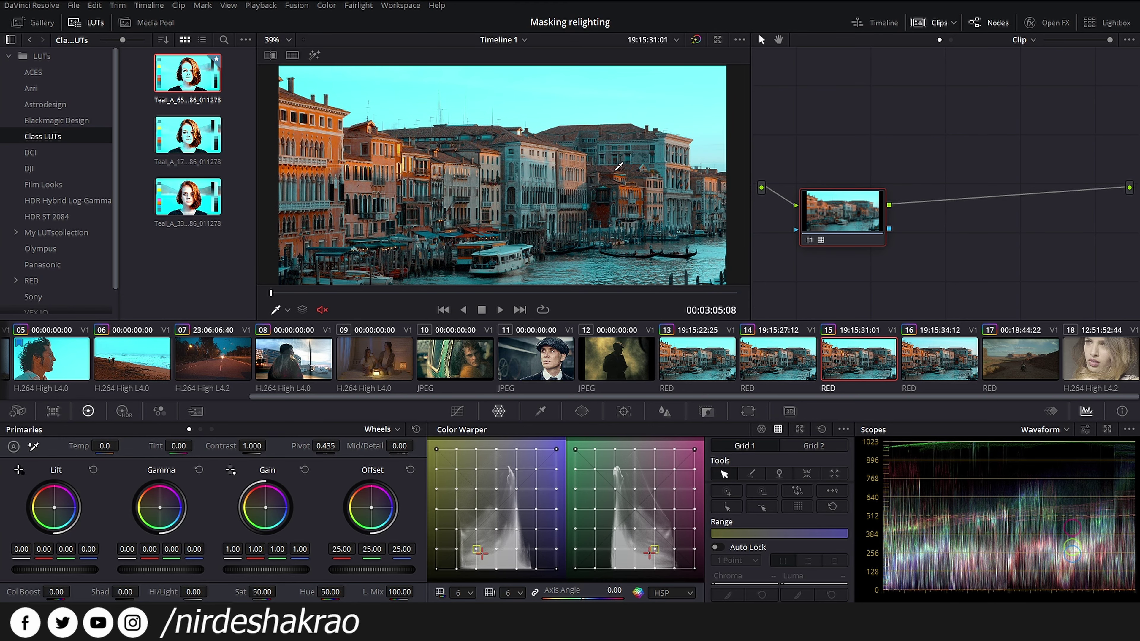
scroll(619, 167, "up", 1)
scroll(646, 157, "down", 1)
scroll(615, 155, "down", 1)
scroll(664, 157, "down", 1)
scroll(675, 158, "down", 1)
scroll(682, 157, "down", 1)
scroll(689, 157, "up", 1)
scroll(697, 157, "down", 1)
scroll(691, 157, "up", 1)
scroll(682, 158, "up", 1)
scroll(674, 159, "up", 1)
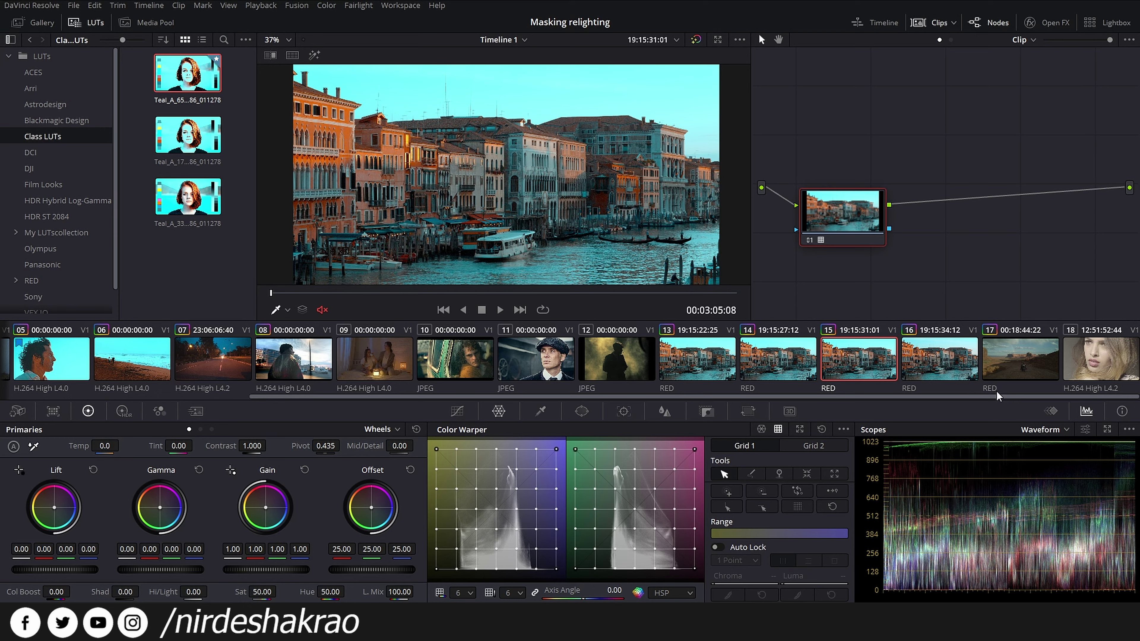
Load desert motorcycle clip 17 and check the Monstro 8K download details page.
left_click(1013, 364)
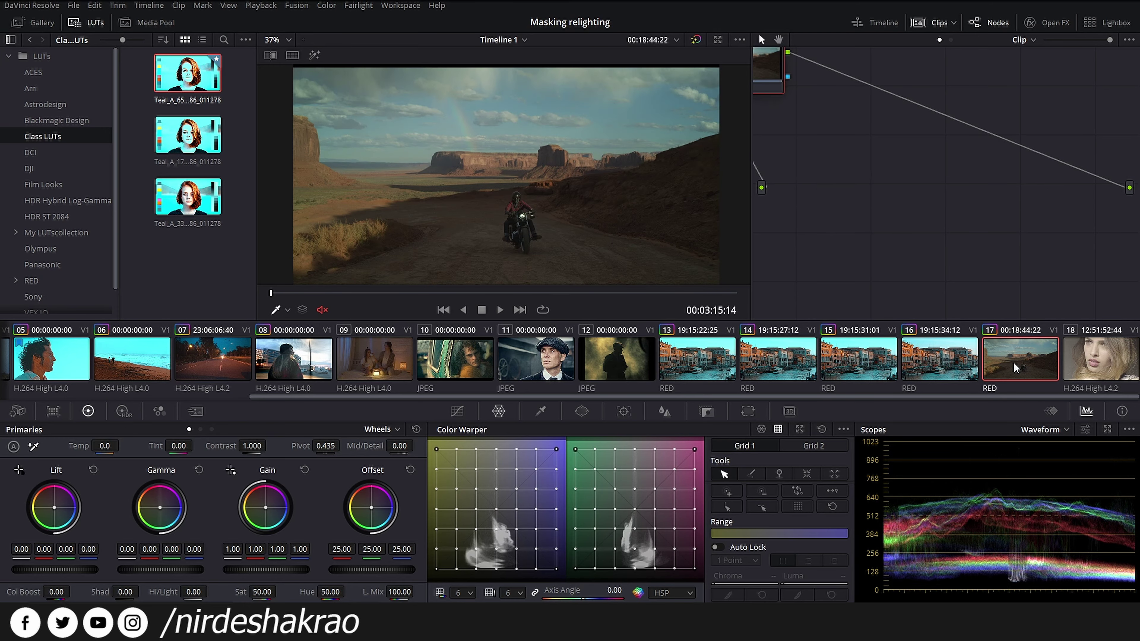
scroll(524, 197, "down", 3)
scroll(524, 196, "up", 3)
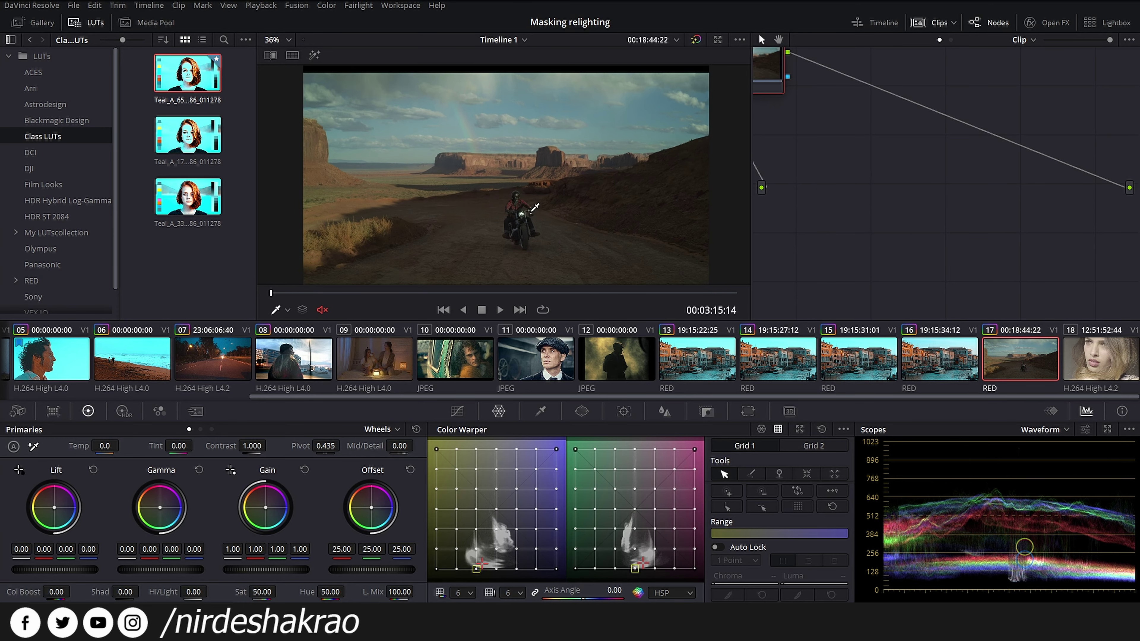
scroll(524, 196, "up", 1)
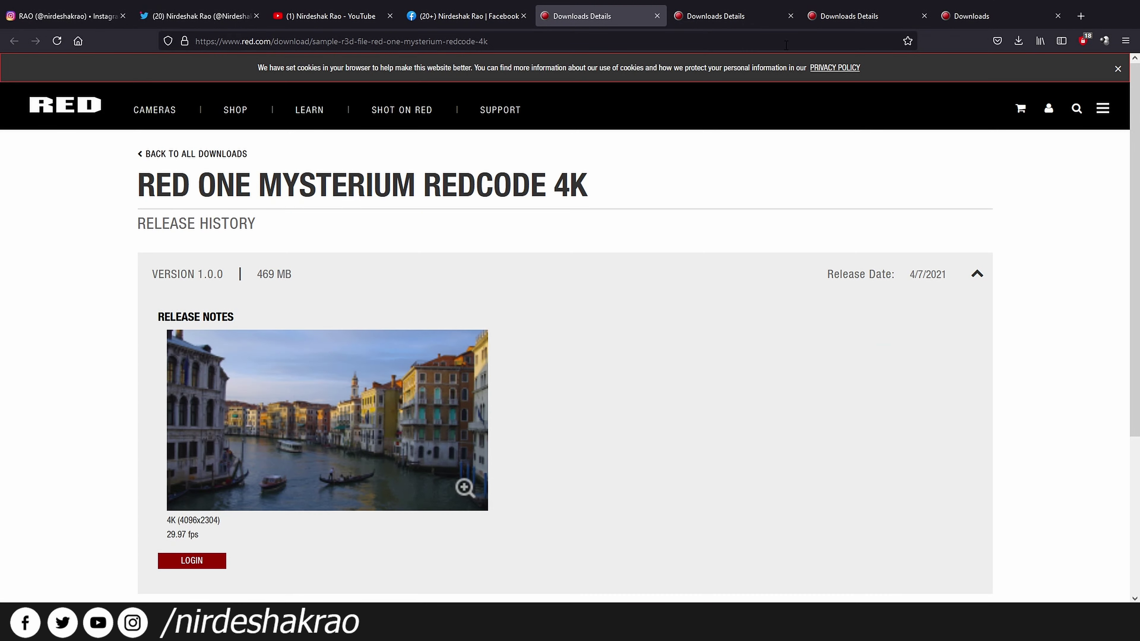
left_click(722, 23)
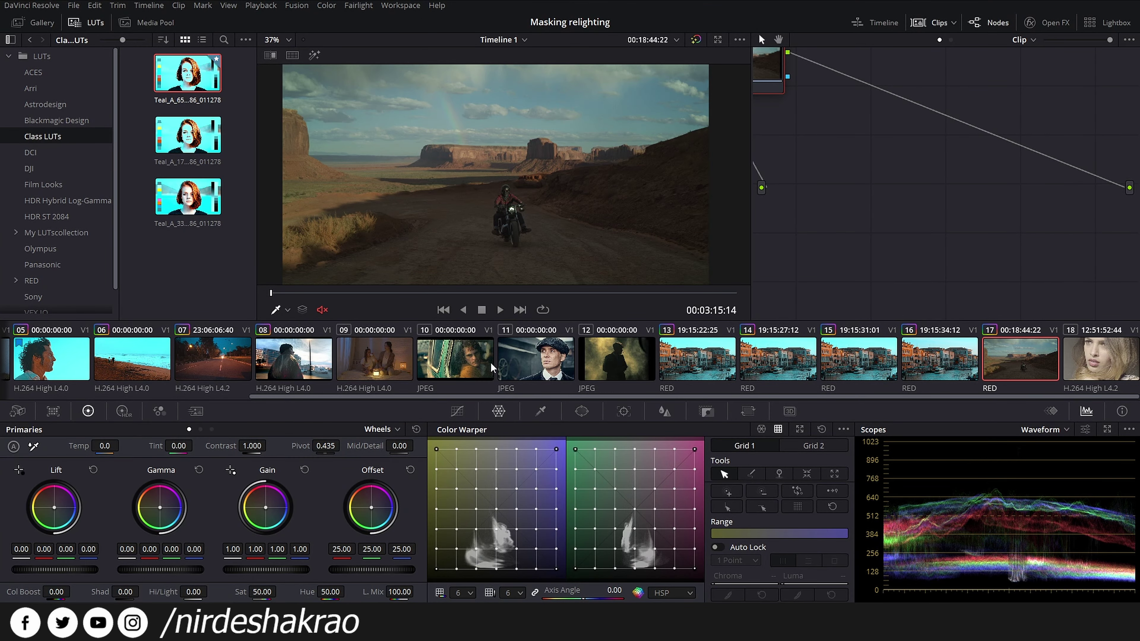
Hide the clip strip, set the viewer zoom to 43%, and centre node 01 in the graph.
left_click(933, 25)
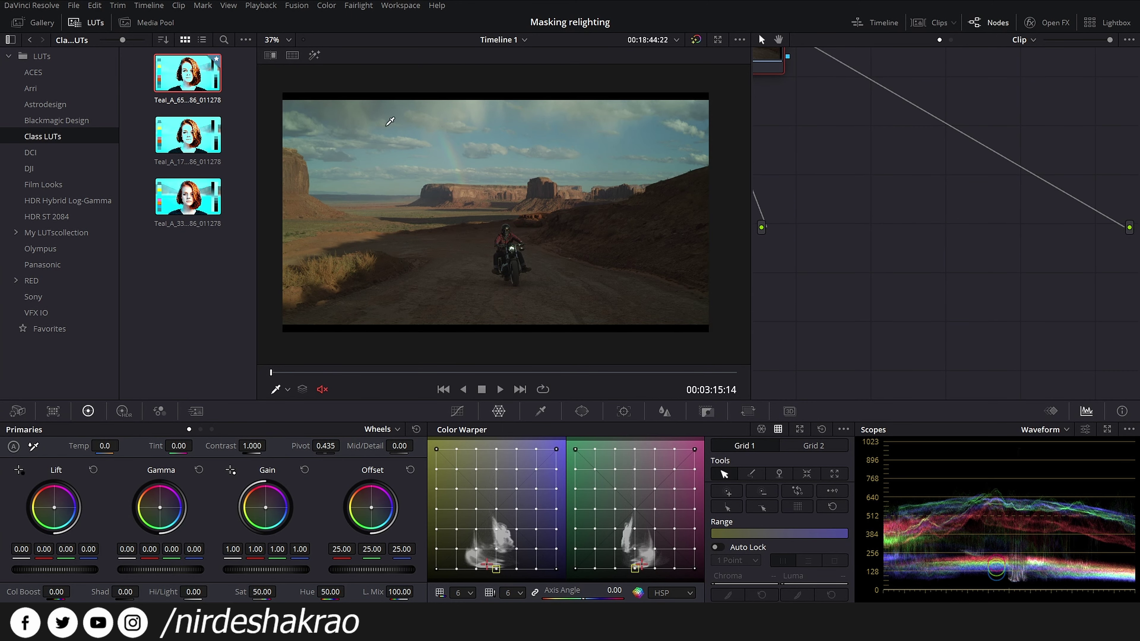
left_click(272, 40)
left_click(273, 55)
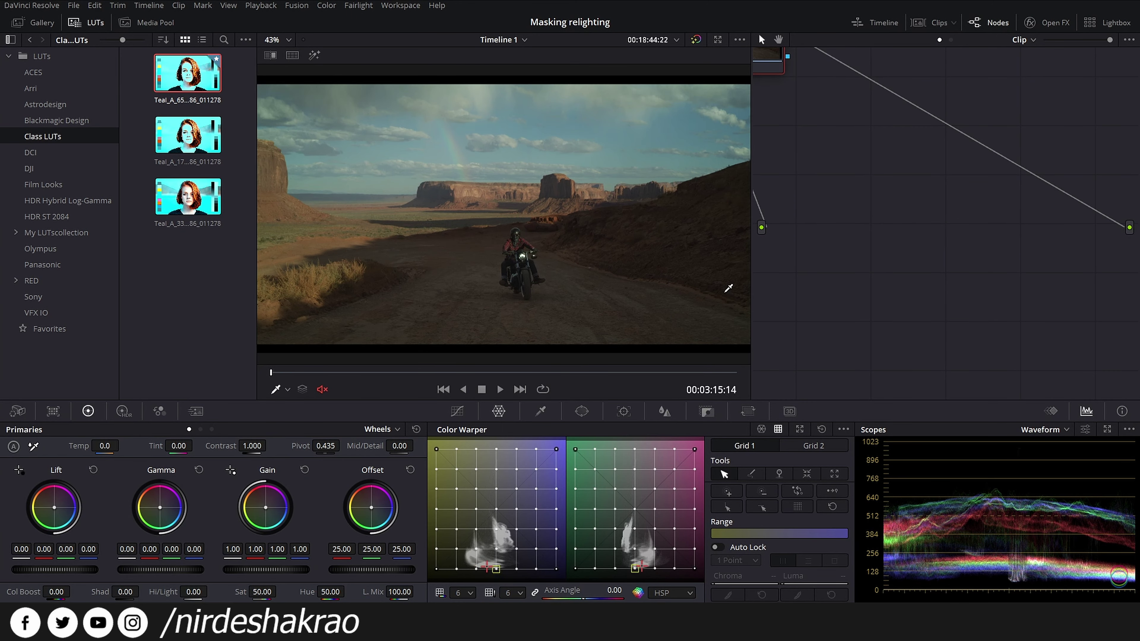
left_click_drag(772, 68, 873, 241)
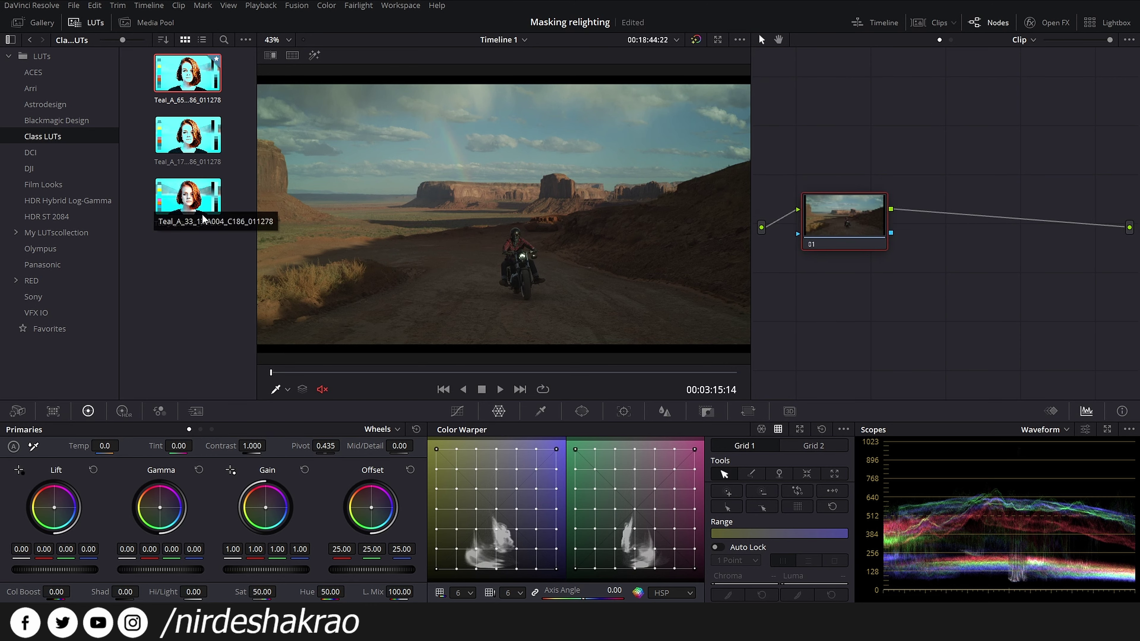
Apply the Teal_A_65 LUT to the desert clip's current node and reposition node 01.
right_click(196, 72)
left_click(207, 82)
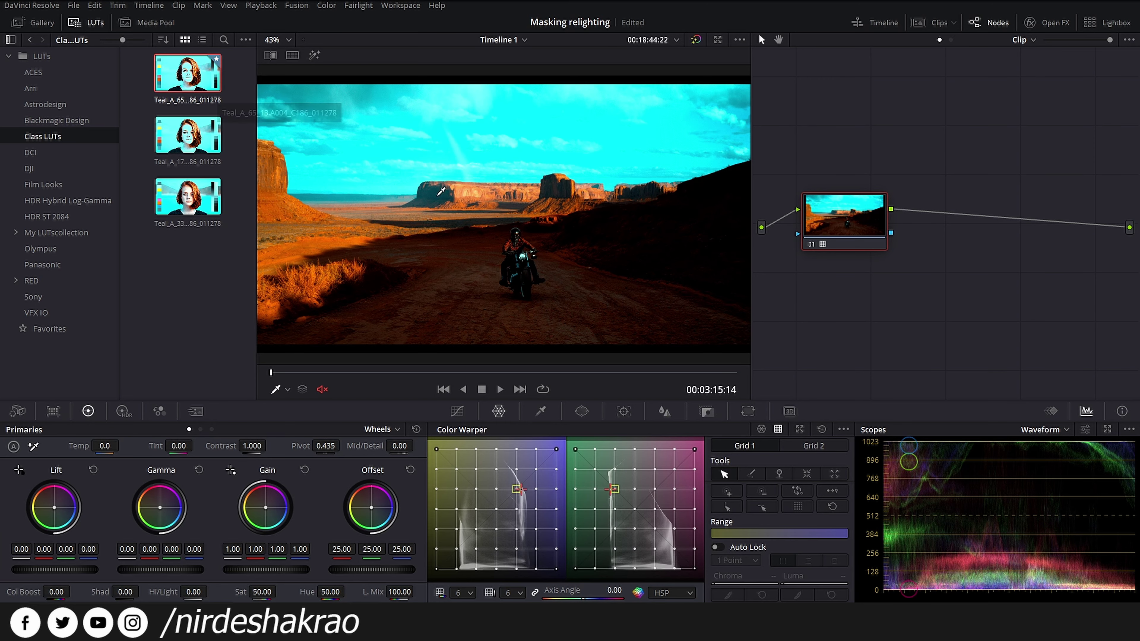
left_click_drag(851, 215, 935, 208)
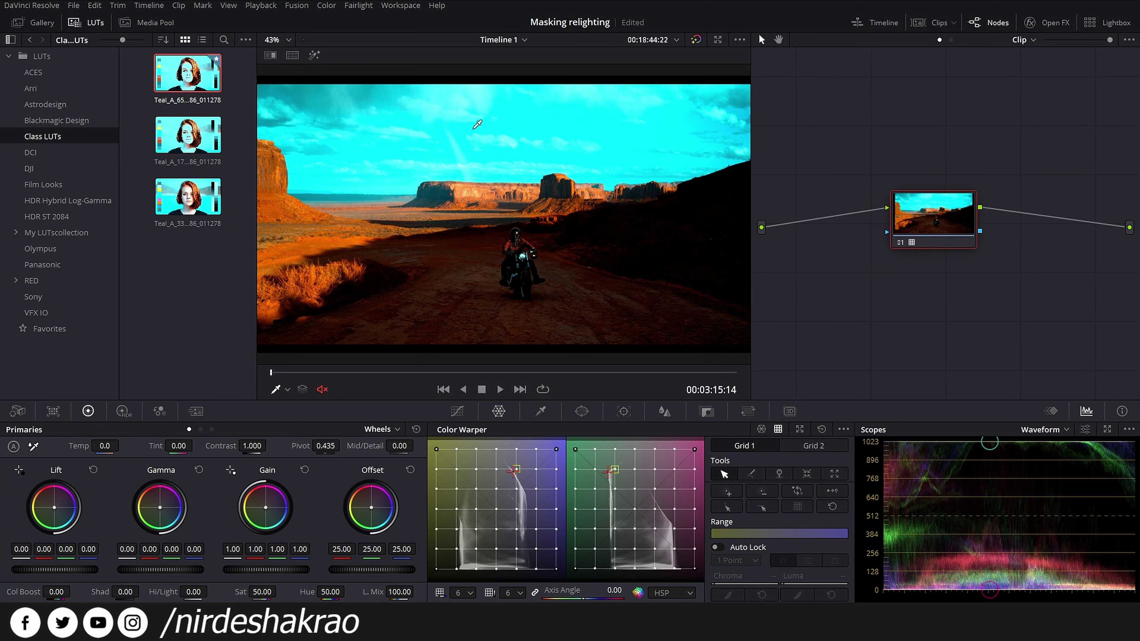
mouse_move(952, 215)
left_mouse_down()
mouse_move(955, 241)
mouse_move(955, 231)
left_mouse_up()
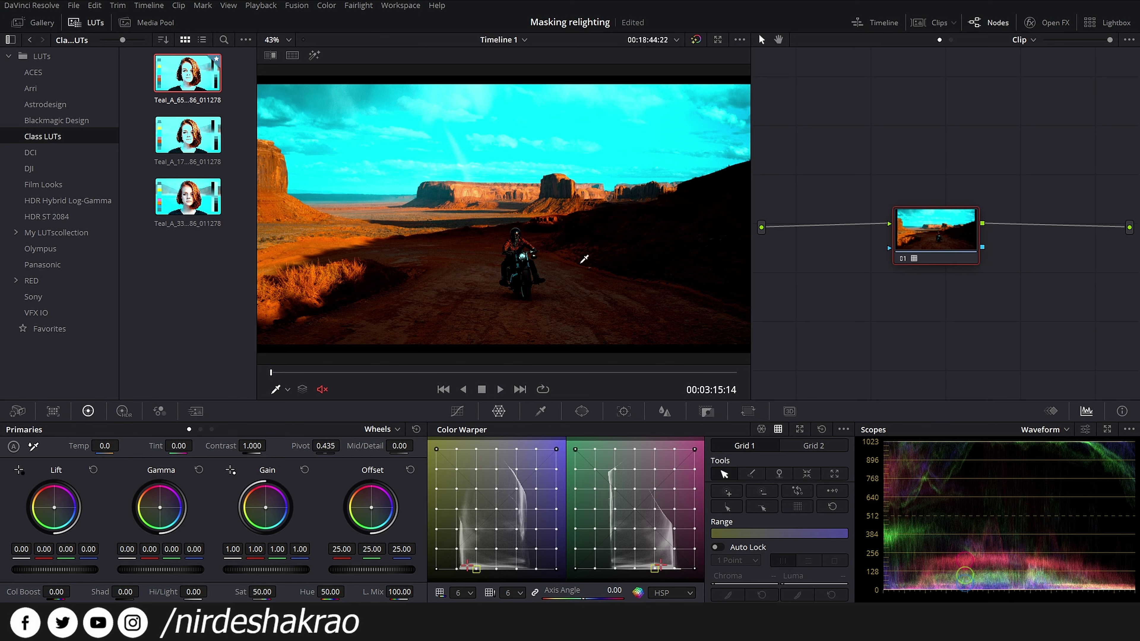
Insert a new empty serial node ahead of the teal-graded node and select it.
mouse_move(926, 236)
left_mouse_down()
mouse_move(980, 234)
mouse_move(959, 226)
mouse_move(969, 228)
left_mouse_up()
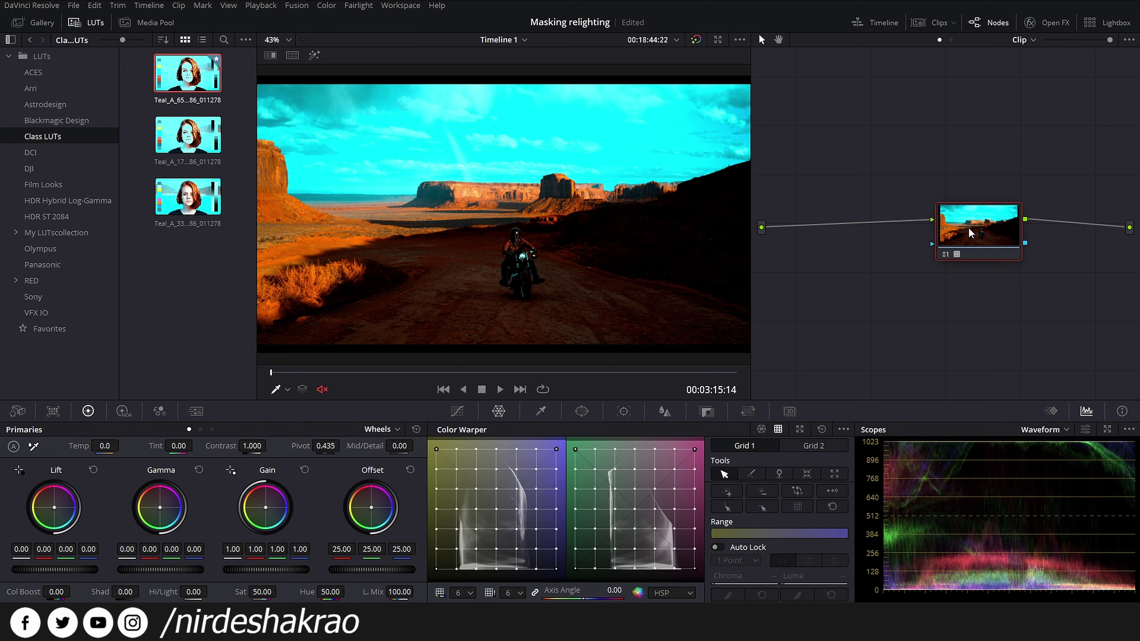
key("shift+s")
left_click_drag(988, 284, 872, 217)
left_click_drag(952, 229, 962, 225)
left_click(869, 225)
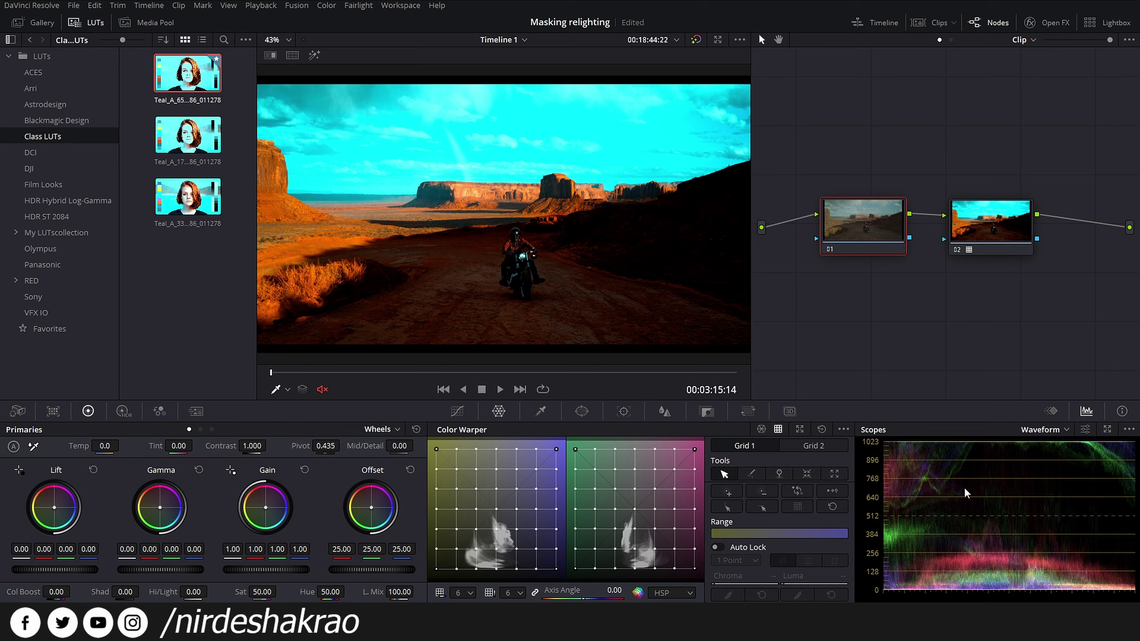
scroll(280, 569, "down", 4)
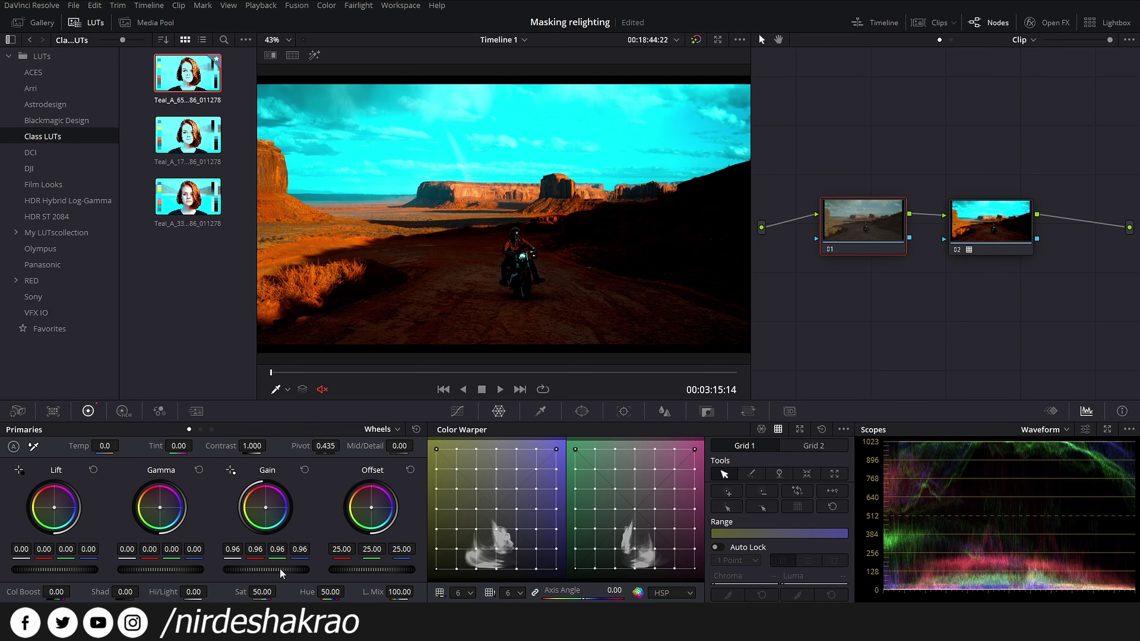
Set node 01's Lift master to 0.07 and Gain master to 0.77, with Gamma reset to zero.
scroll(280, 569, "down", 4)
scroll(279, 568, "down", 4)
scroll(280, 567, "down", 2)
scroll(280, 567, "down", 2)
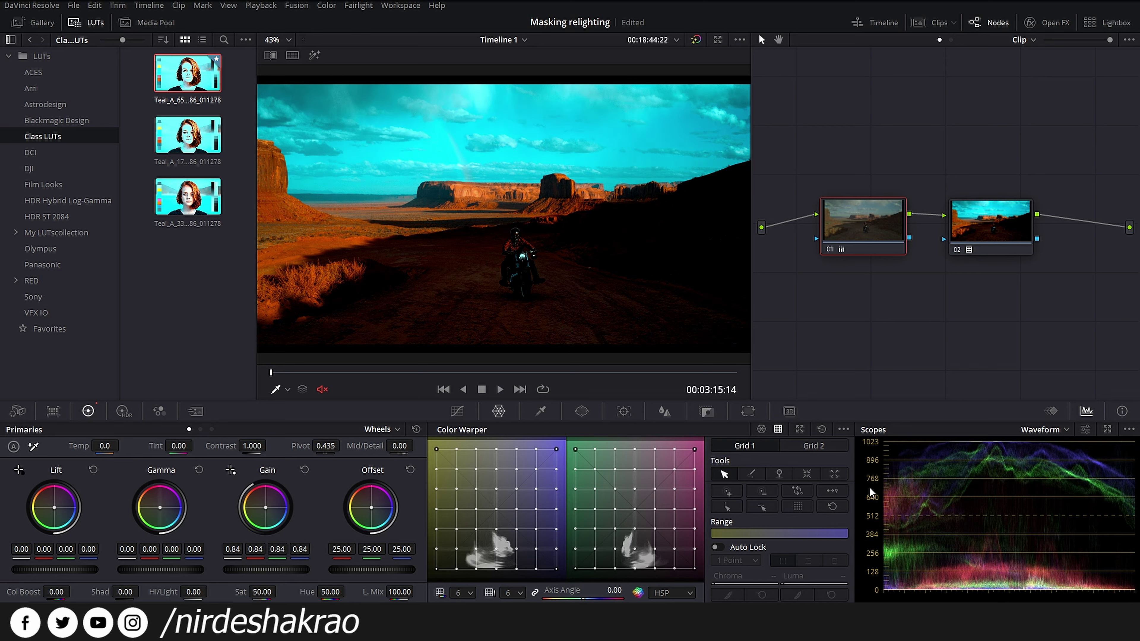
scroll(1058, 455, "up", 2)
scroll(1059, 462, "down", 2)
scroll(281, 570, "down", 3)
scroll(281, 569, "down", 2)
scroll(281, 570, "up", 1)
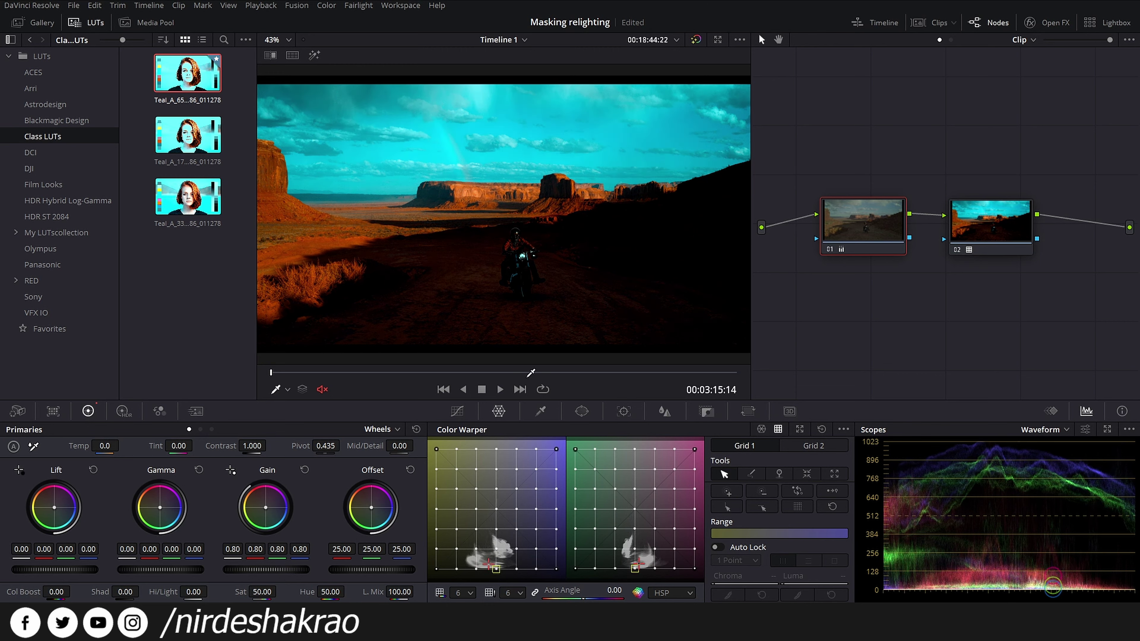
scroll(78, 565, "up", 5)
scroll(77, 566, "up", 4)
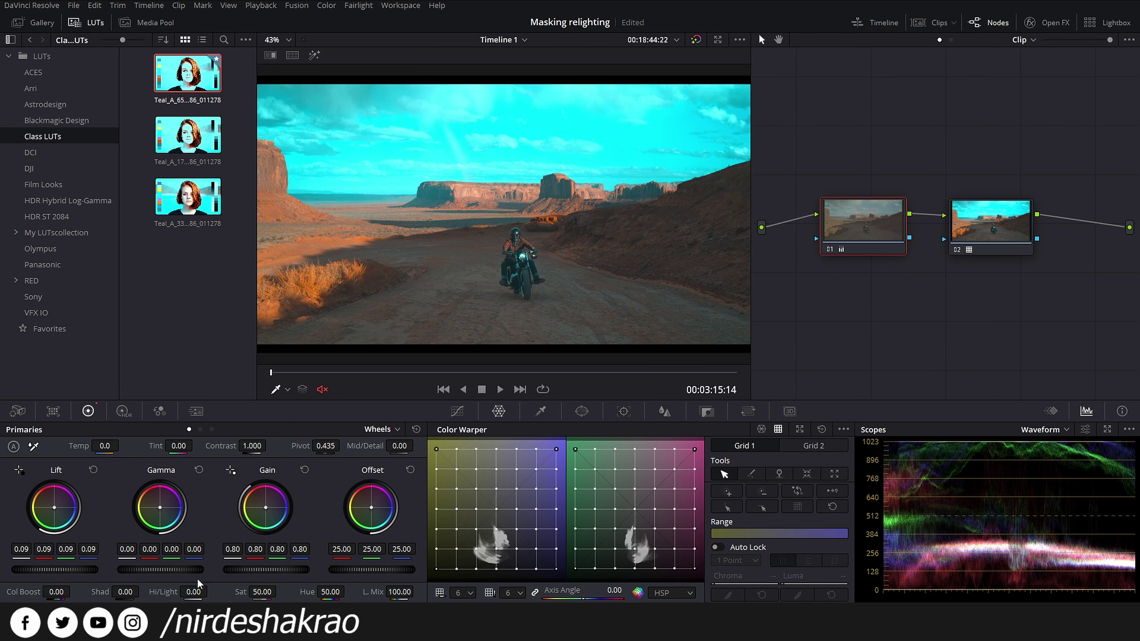
scroll(85, 574, "up", 3)
scroll(84, 573, "up", 2)
scroll(84, 573, "up", 3)
scroll(85, 574, "up", 2)
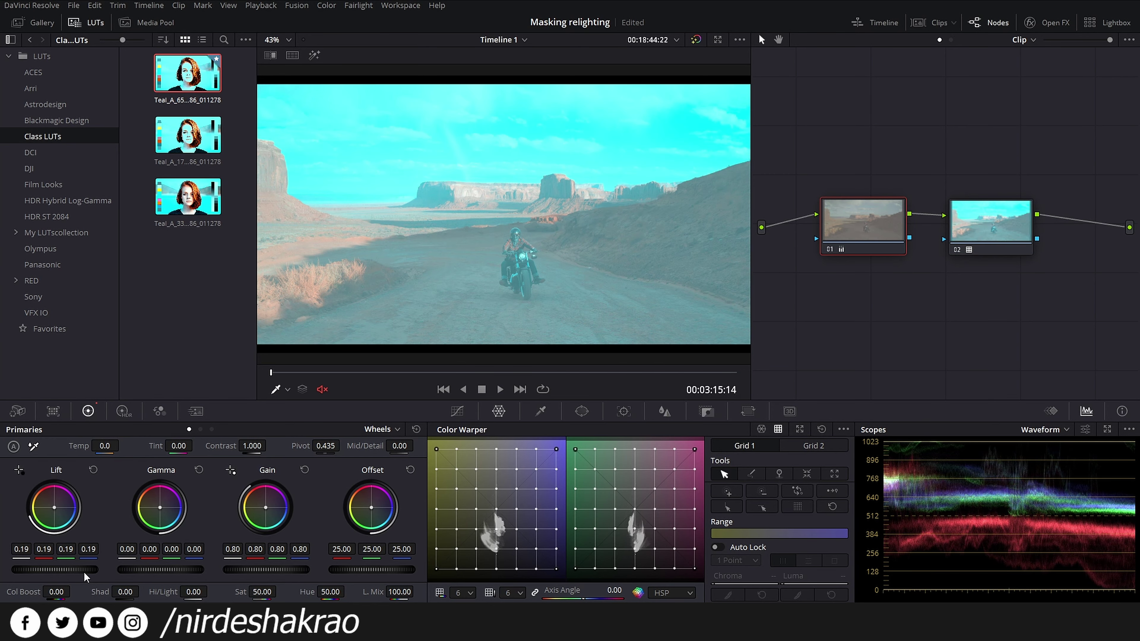
scroll(84, 571, "down", 3)
scroll(84, 571, "down", 3)
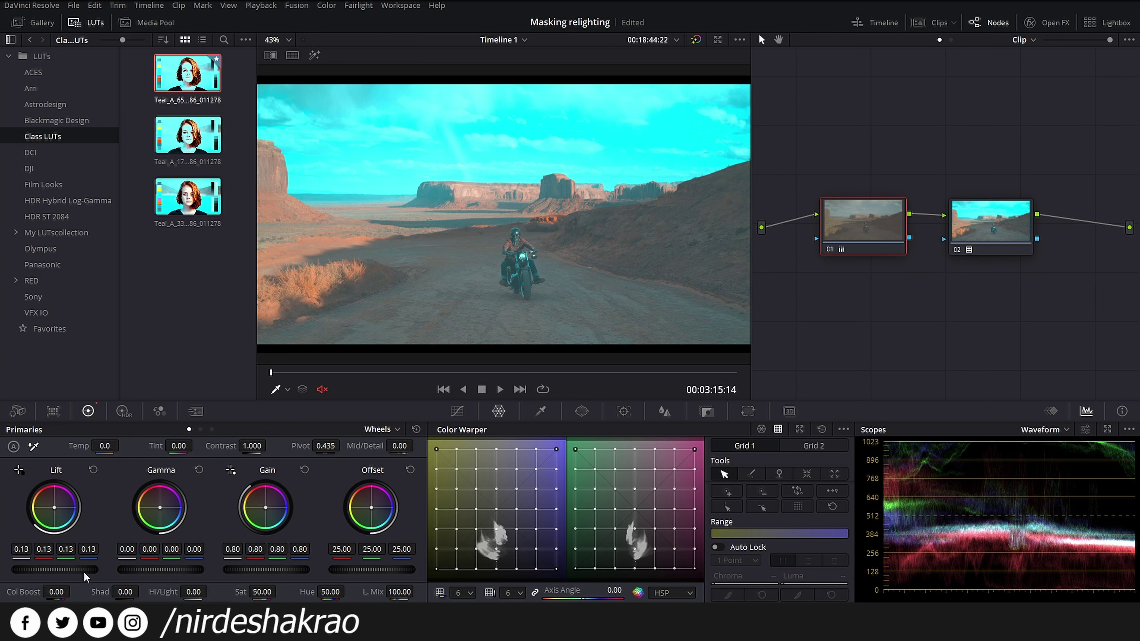
scroll(84, 572, "down", 3)
scroll(122, 569, "down", 3)
scroll(162, 568, "down", 4)
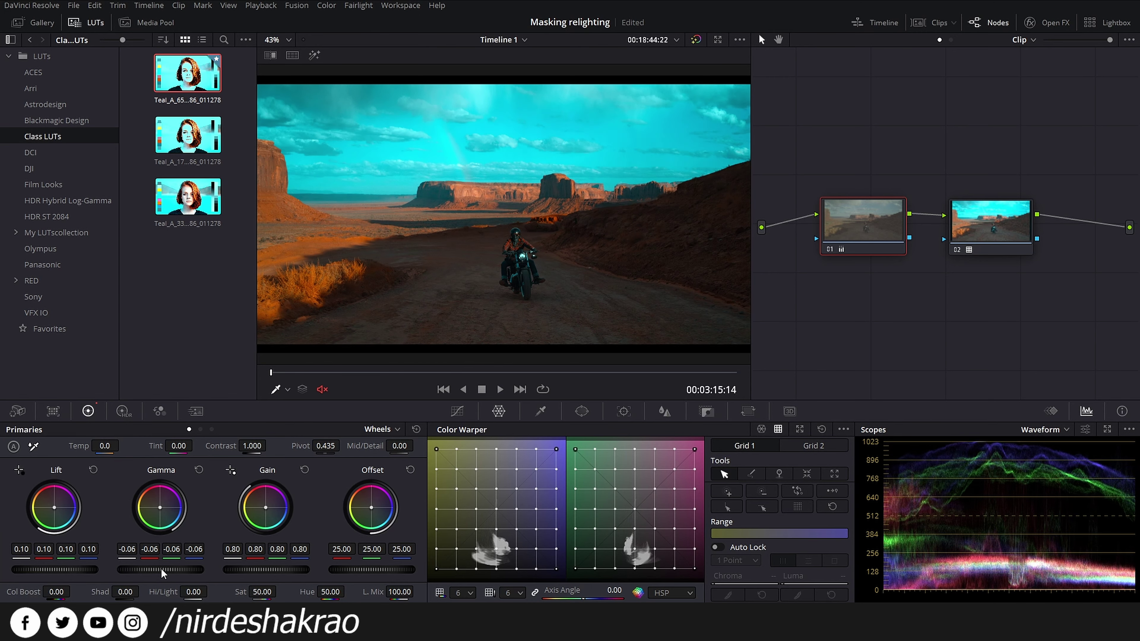
scroll(268, 567, "down", 1)
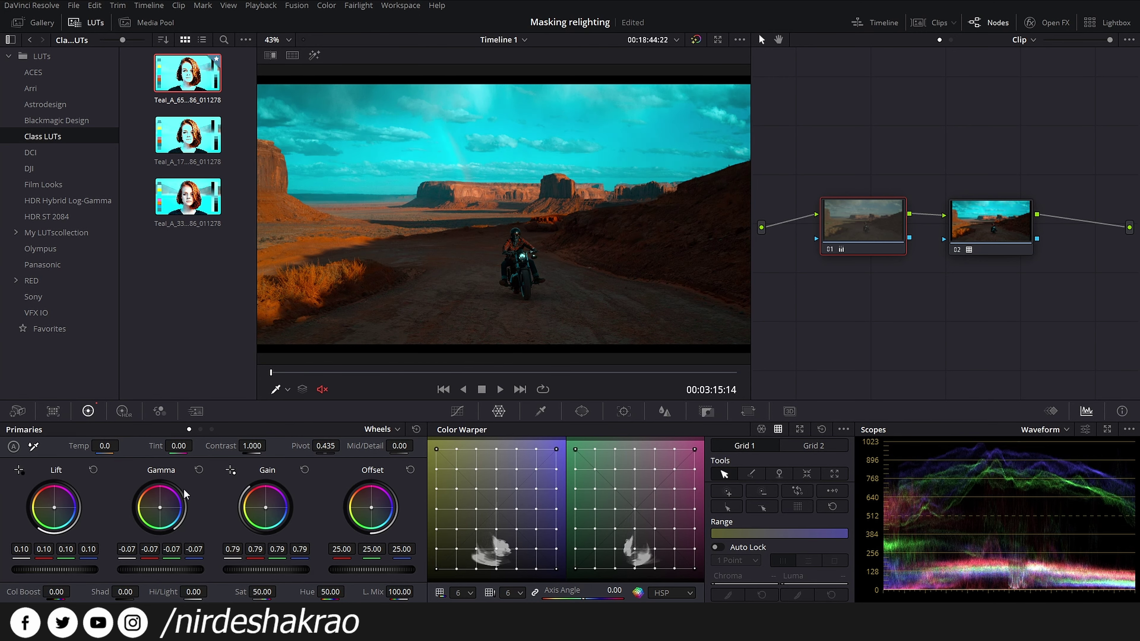
left_click(198, 470)
scroll(268, 573, "down", 4)
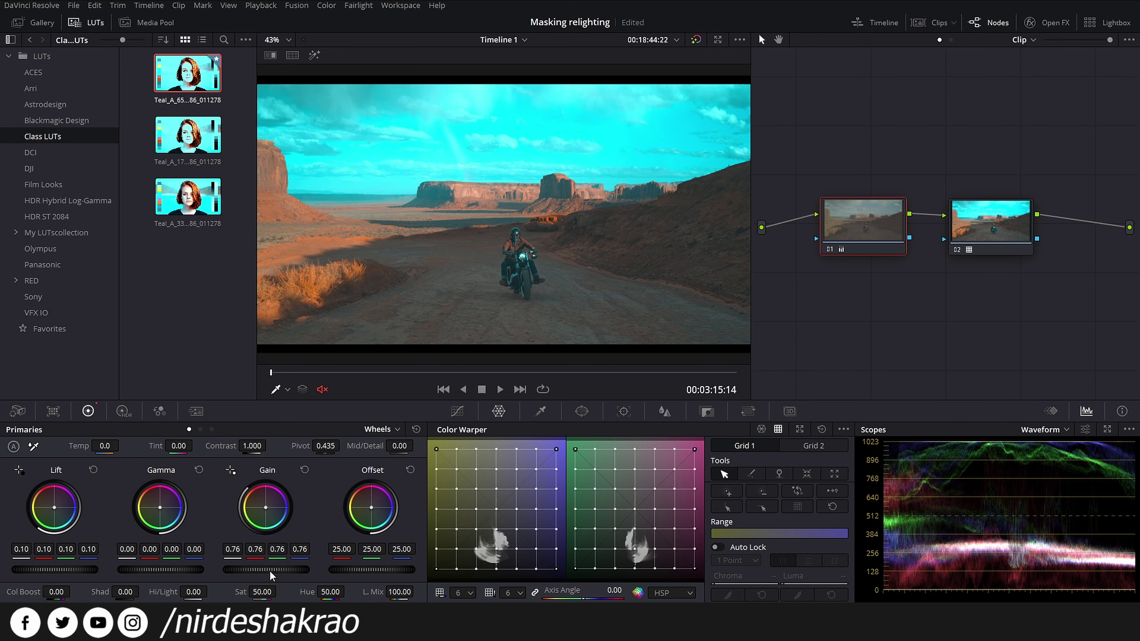
scroll(270, 569, "down", 4)
scroll(271, 574, "down", 4)
scroll(270, 569, "down", 1)
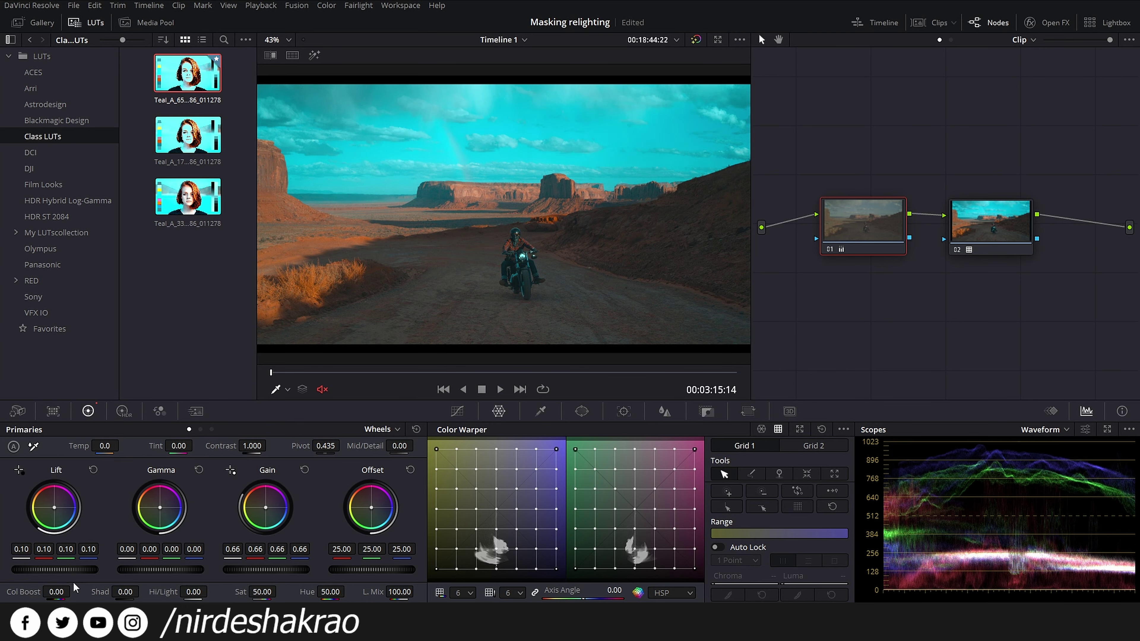
scroll(57, 567, "up", 1)
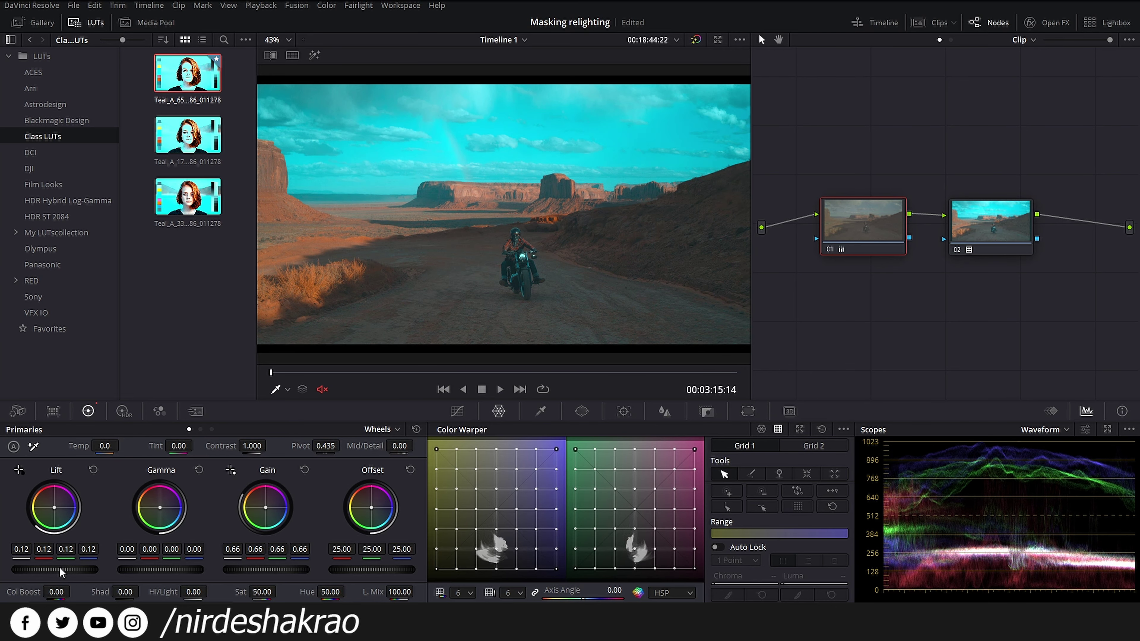
scroll(59, 566, "down", 1)
scroll(273, 566, "up", 1)
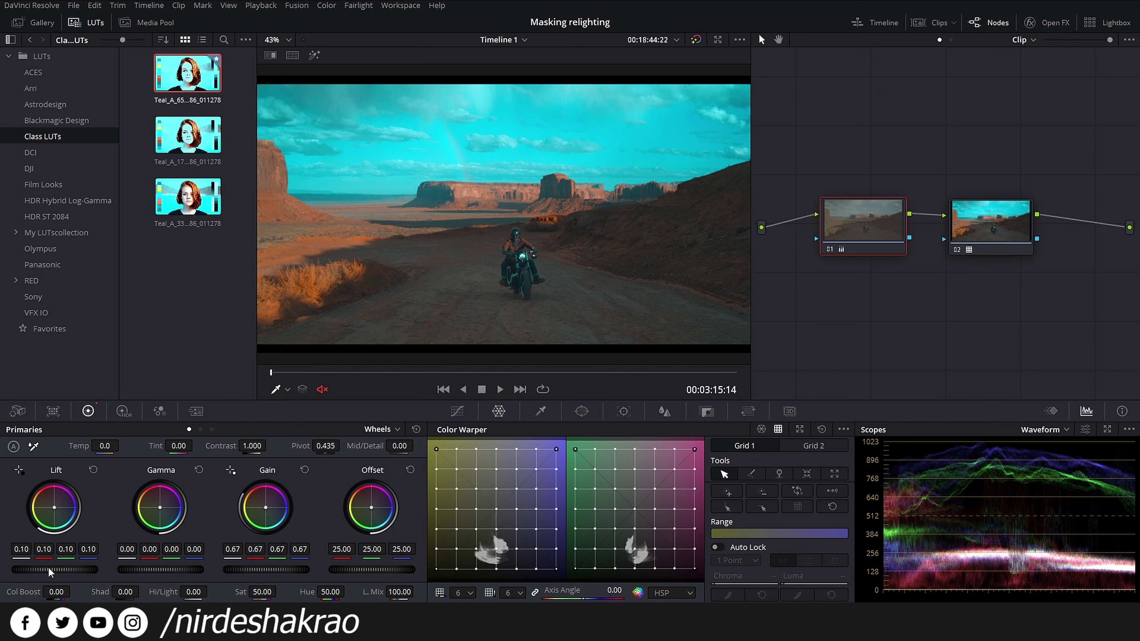
scroll(48, 567, "down", 2)
scroll(48, 566, "down", 1)
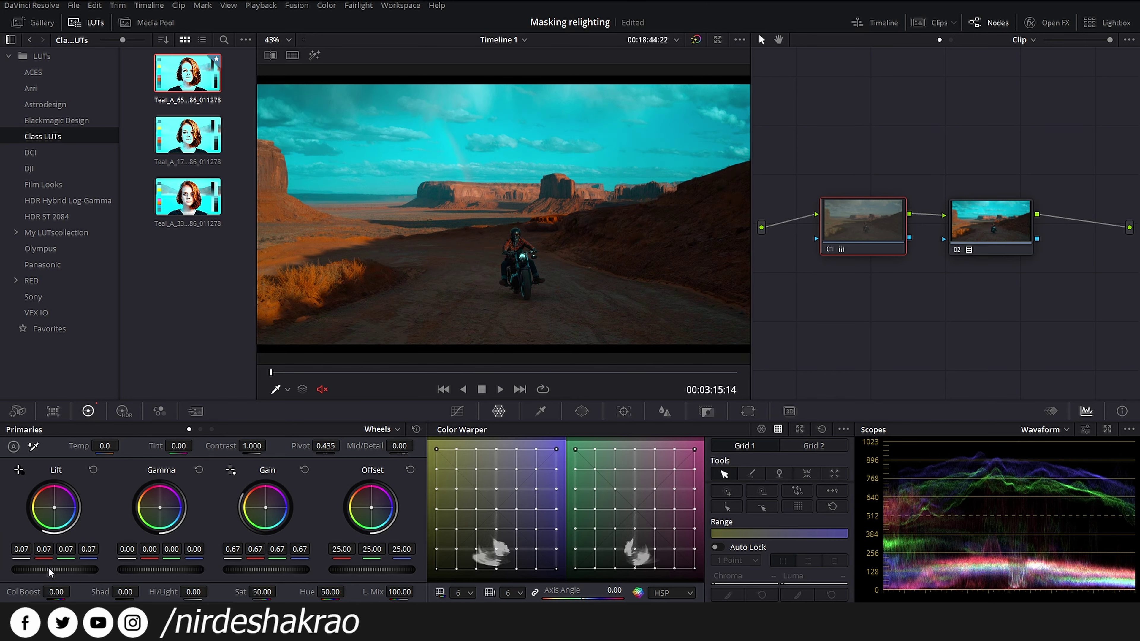
scroll(277, 569, "up", 3)
scroll(277, 568, "up", 3)
scroll(277, 568, "up", 4)
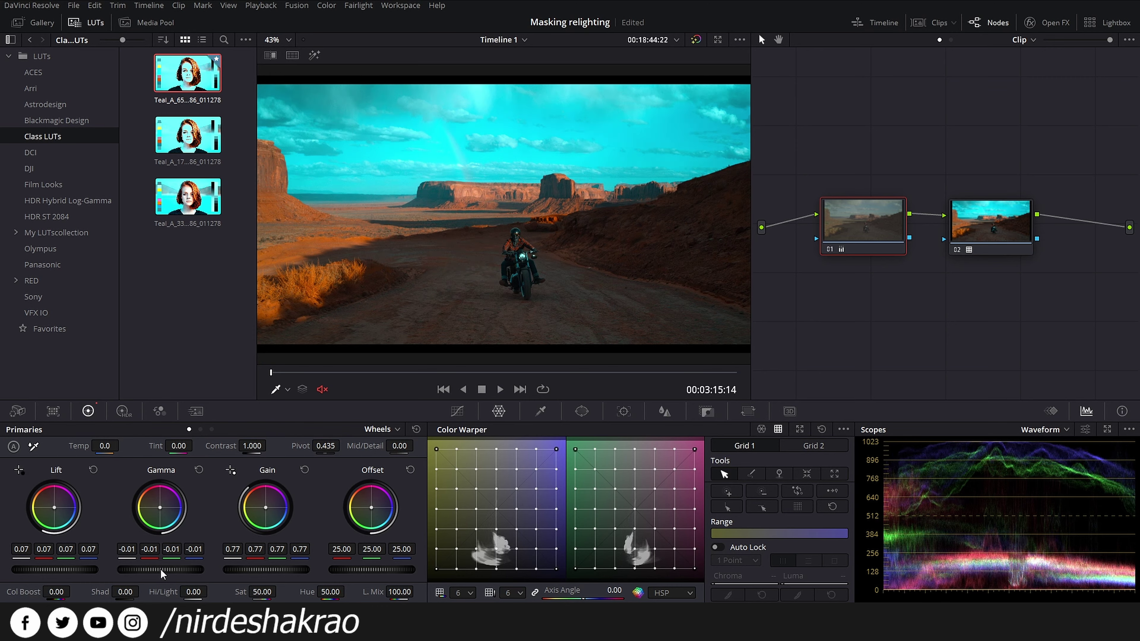
left_click_drag(160, 568, 161, 569)
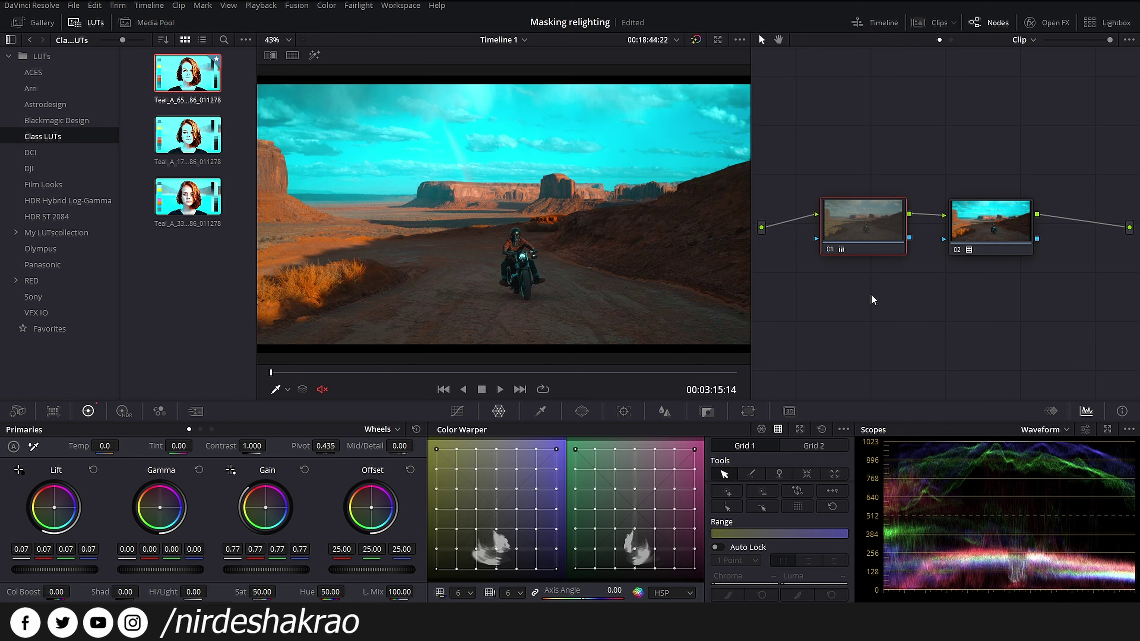
key("ctrl+d")
key("ctrl+d")
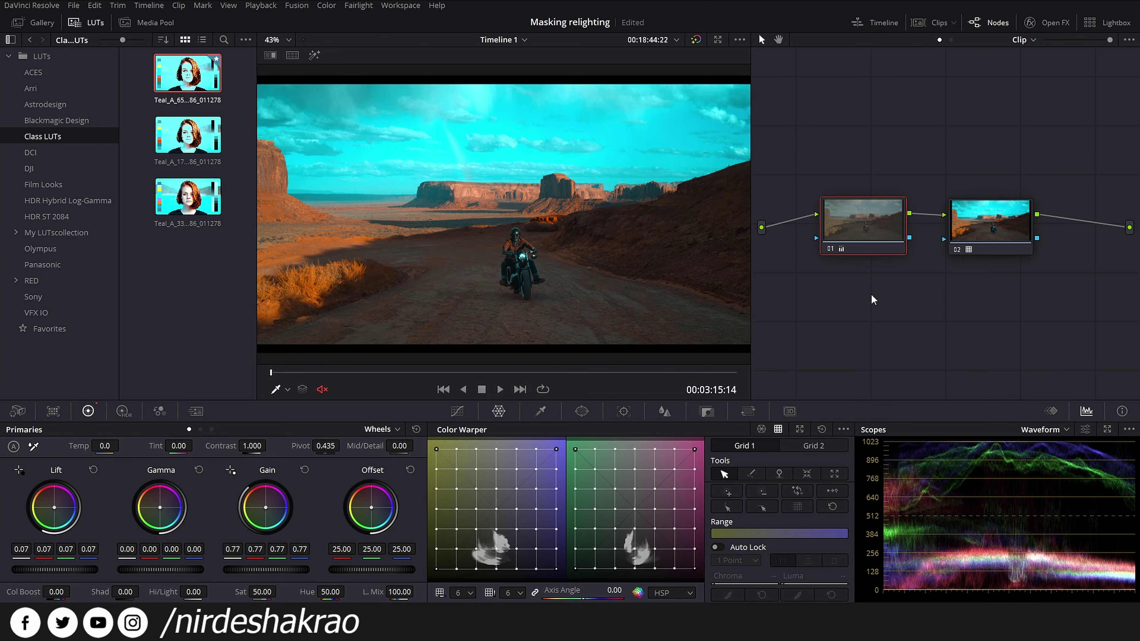
key("ctrl+d")
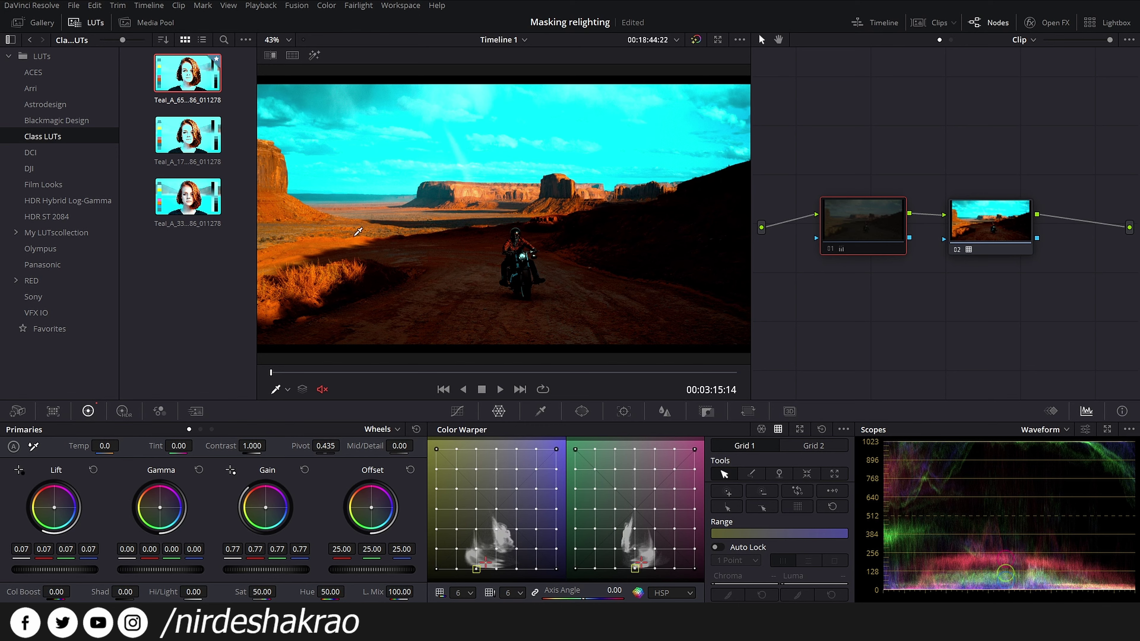
key("ctrl+d")
key("ctrl+d")
key("ctrl+d")
key("ctrl+d")
key("ctrl+d")
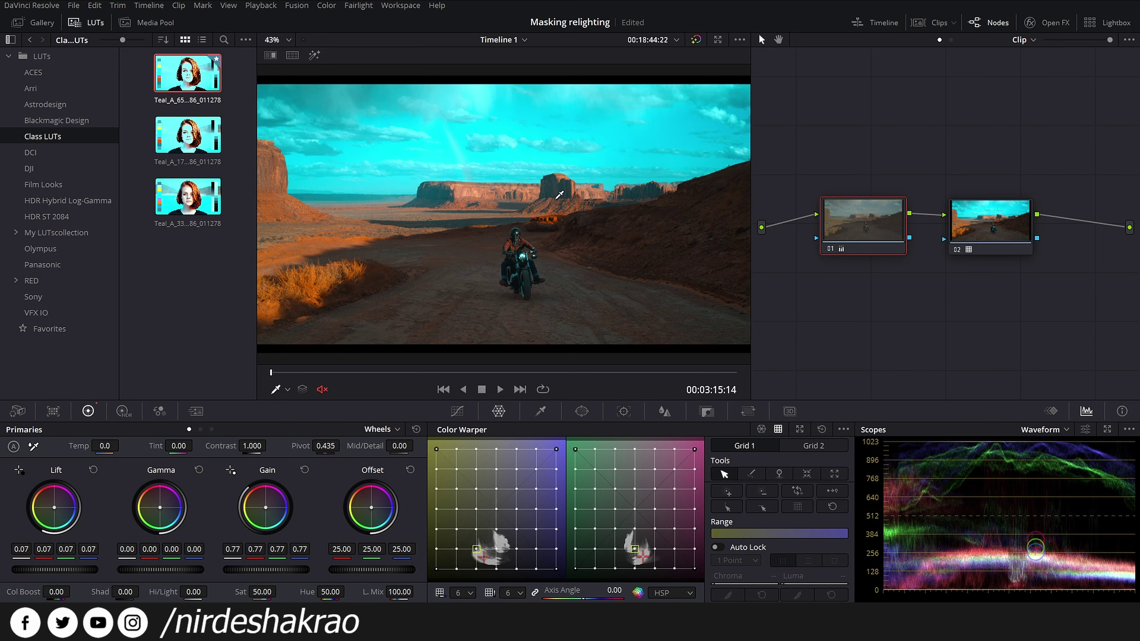
key("ctrl+d")
key("ctrl+d")
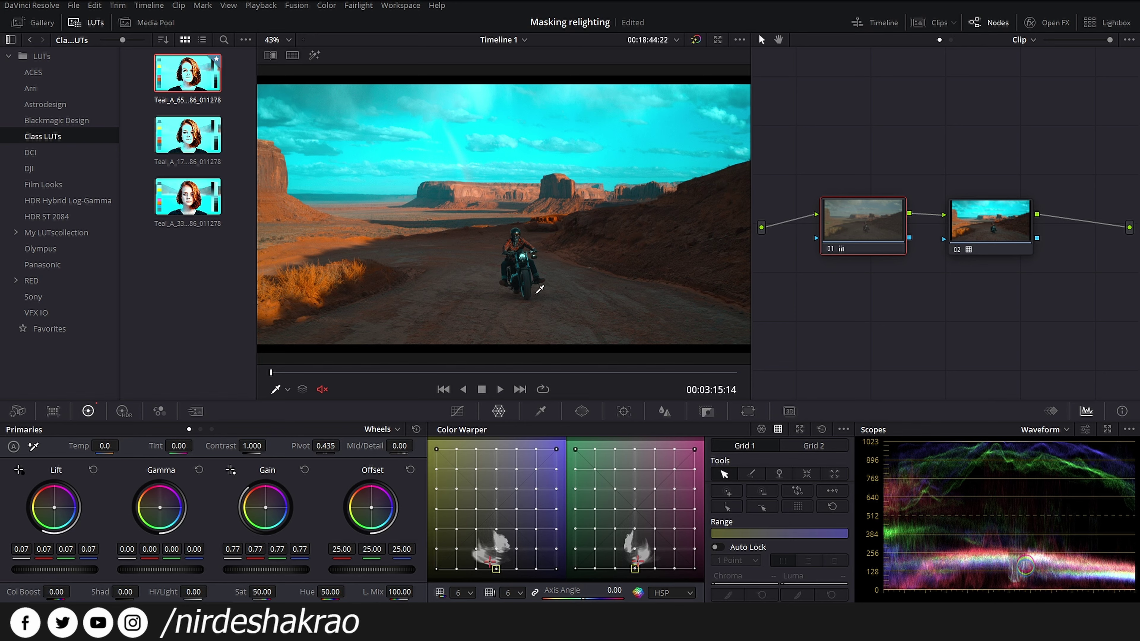
left_click(988, 226)
key("Delete")
Reset node 01's grade, leaving one ungraded node, and show the RED Camera Raw settings.
right_click(876, 219)
left_click(899, 230)
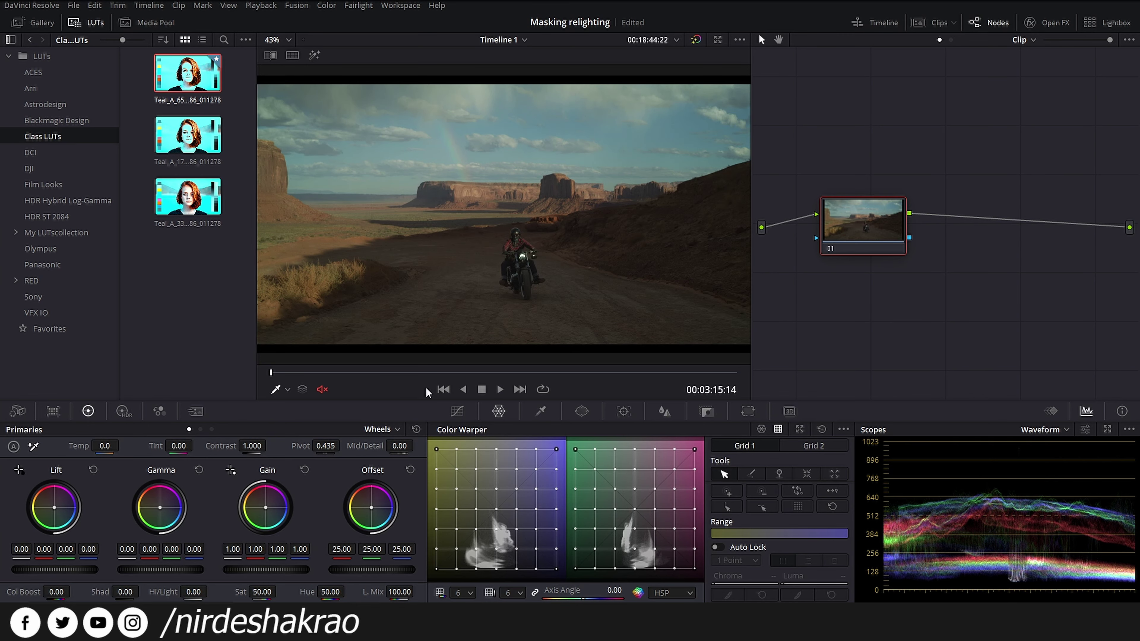
left_click_drag(873, 227, 864, 227)
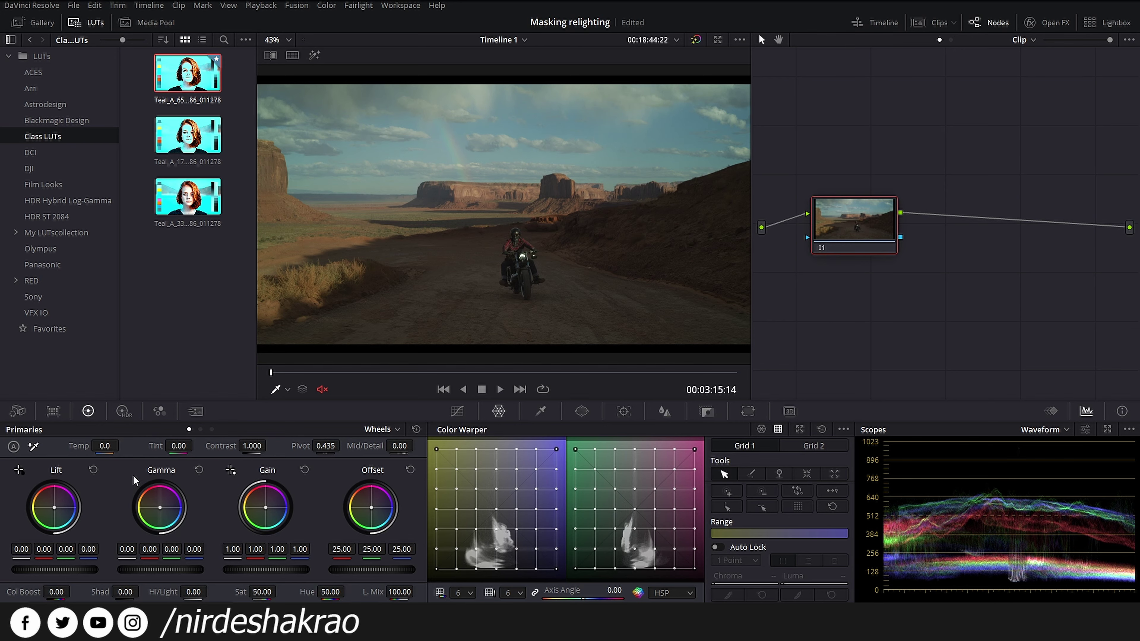
left_click(18, 411)
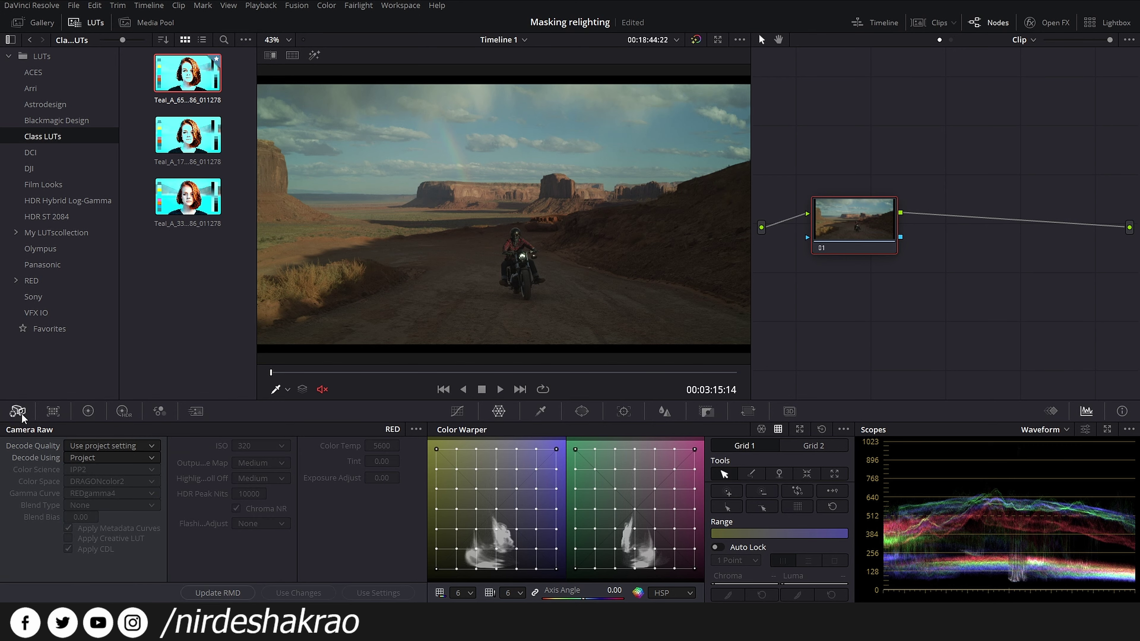
left_click(142, 458)
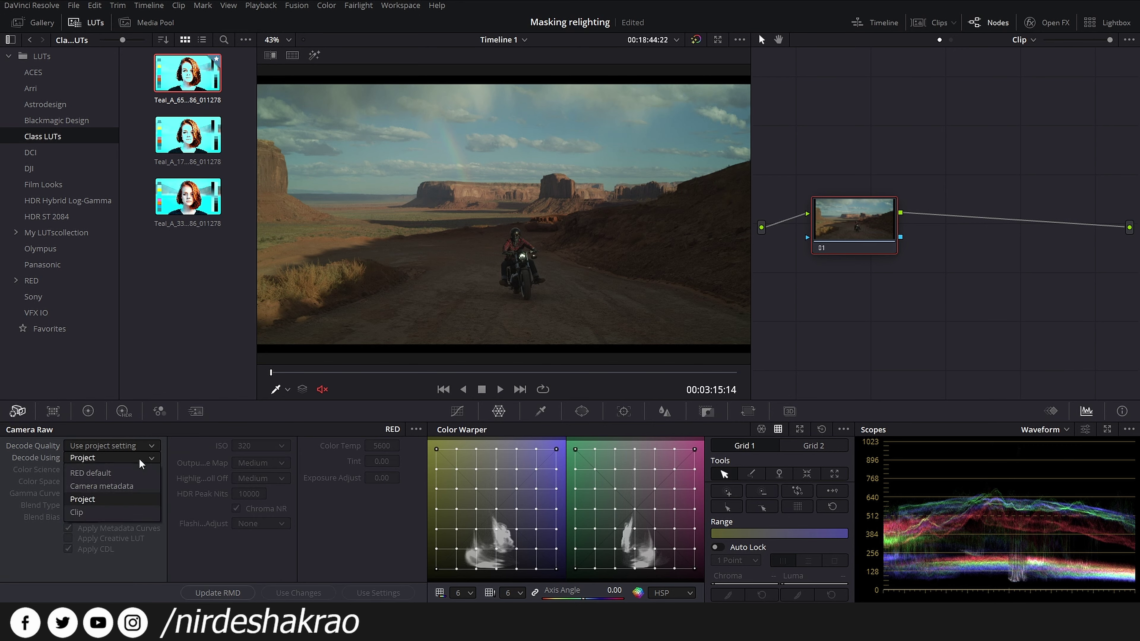
left_click(106, 507)
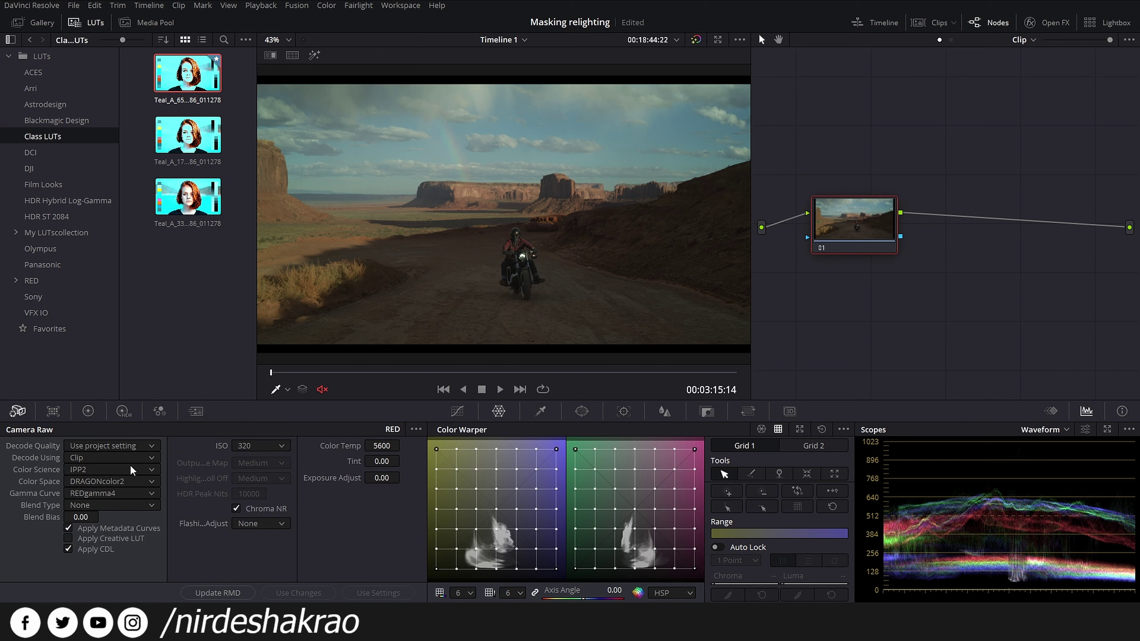
left_click(128, 482)
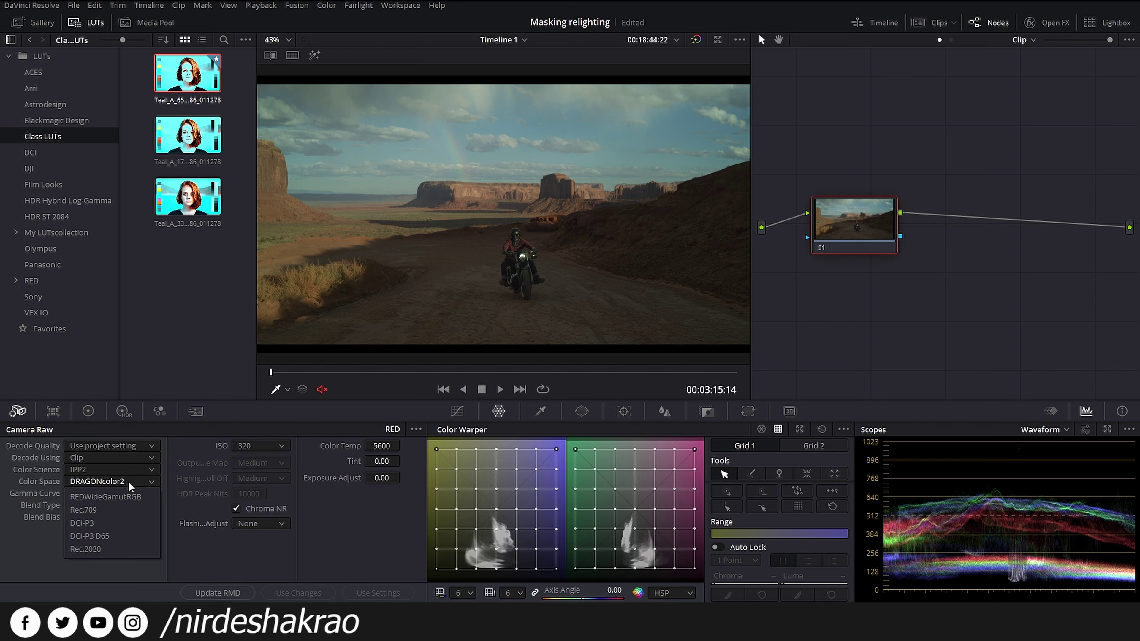
left_click(115, 510)
left_click(142, 493)
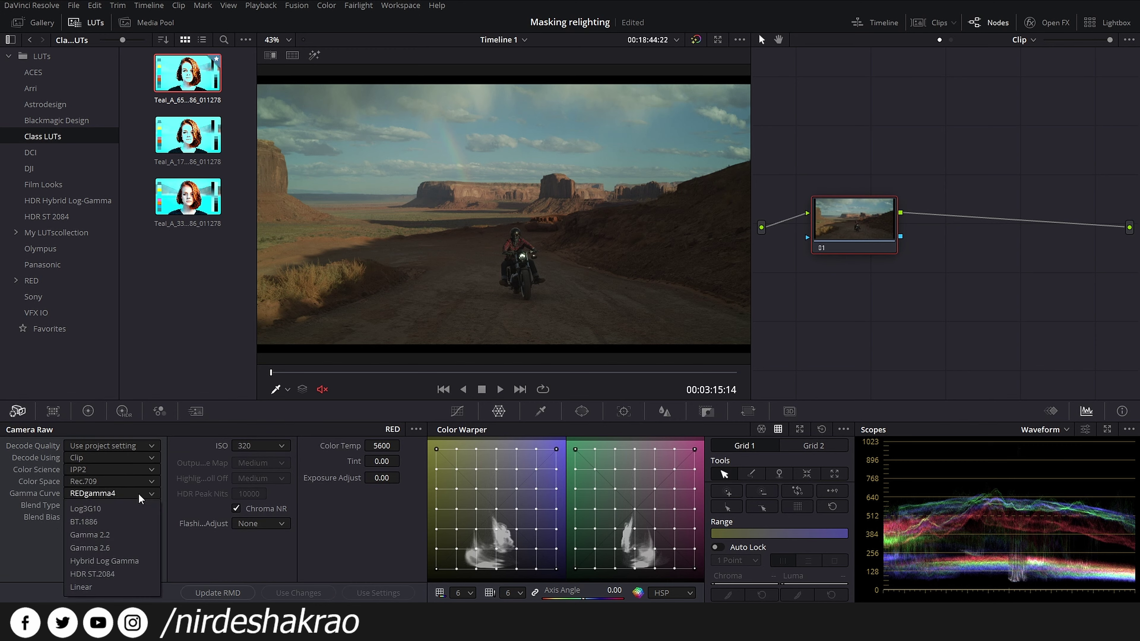
left_click(116, 506)
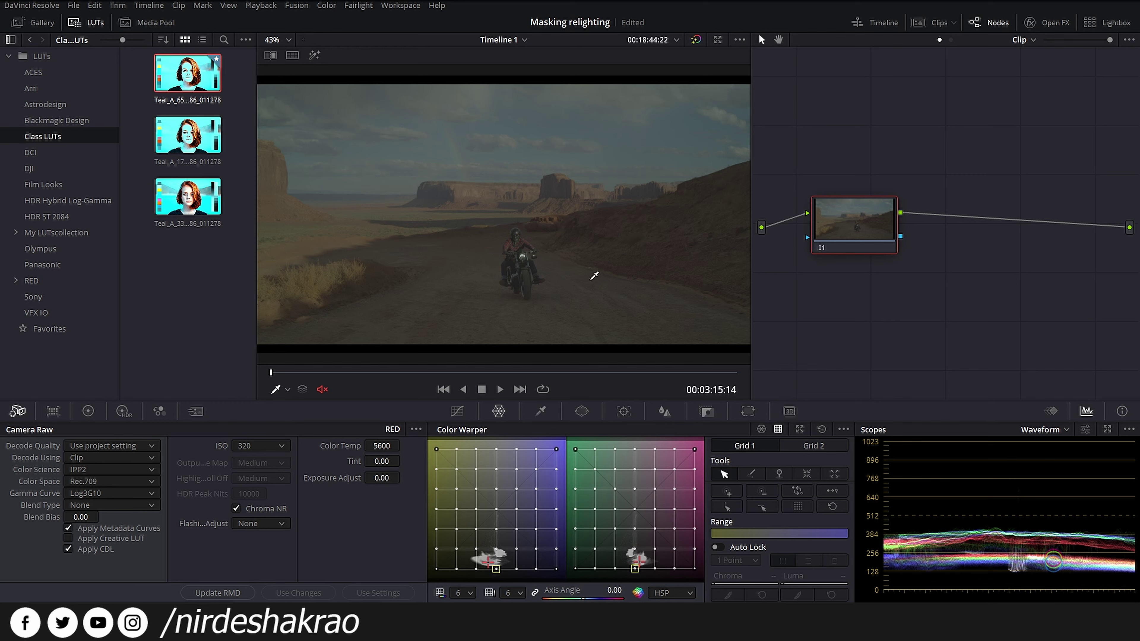
left_click_drag(857, 217, 859, 212)
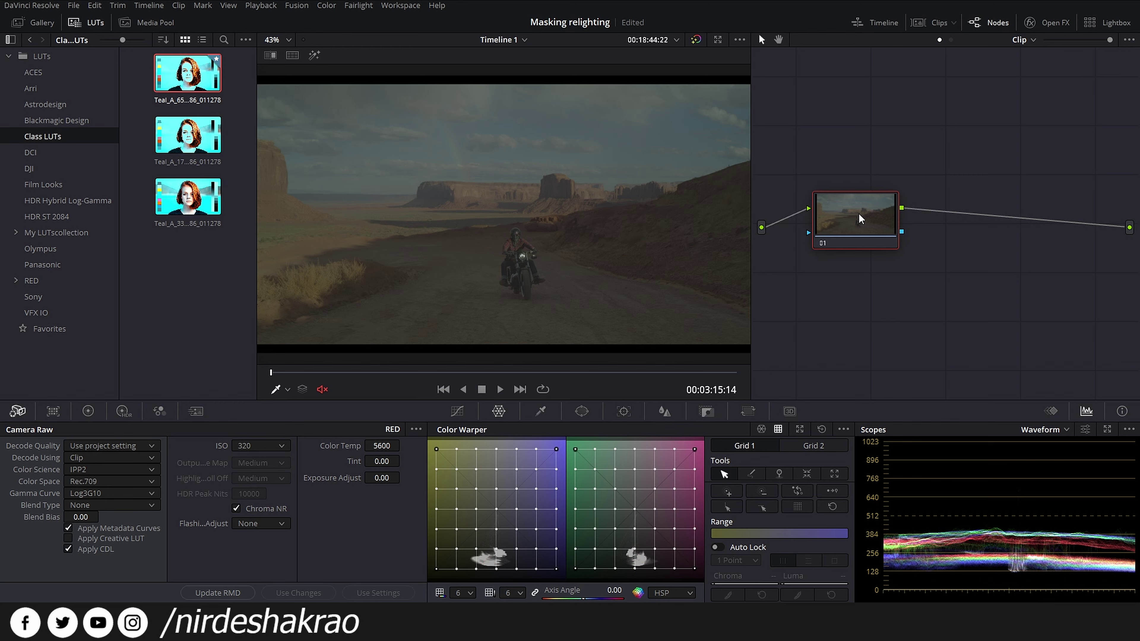
Apply the first teal LUT (Teal_A_65) to the current node.
right_click(201, 75)
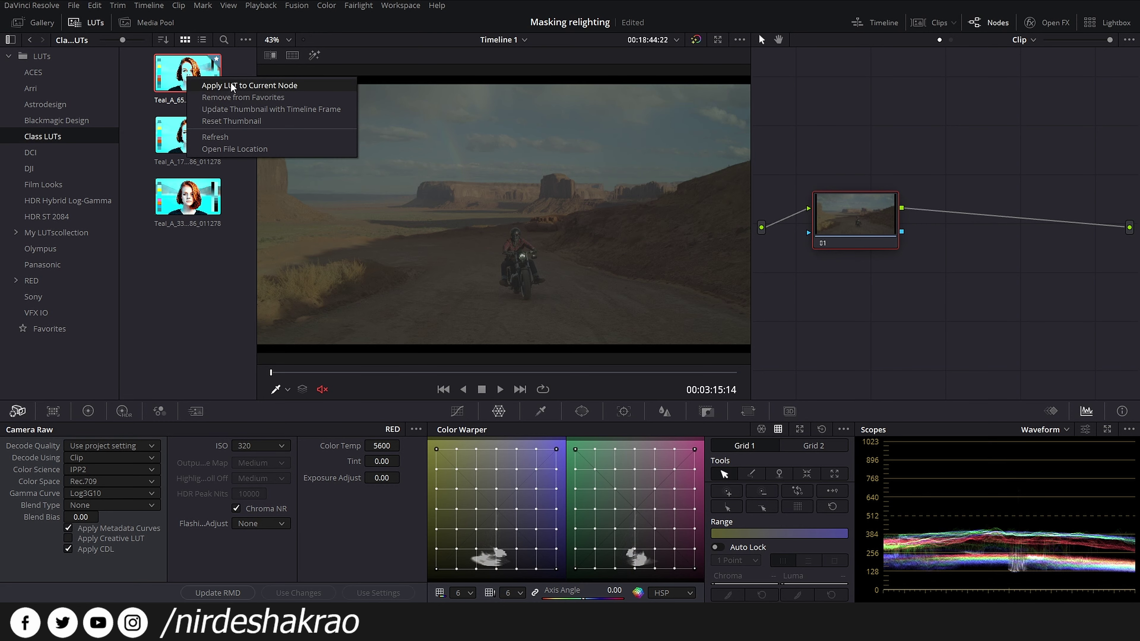
left_click(234, 85)
left_click_drag(852, 216, 929, 205)
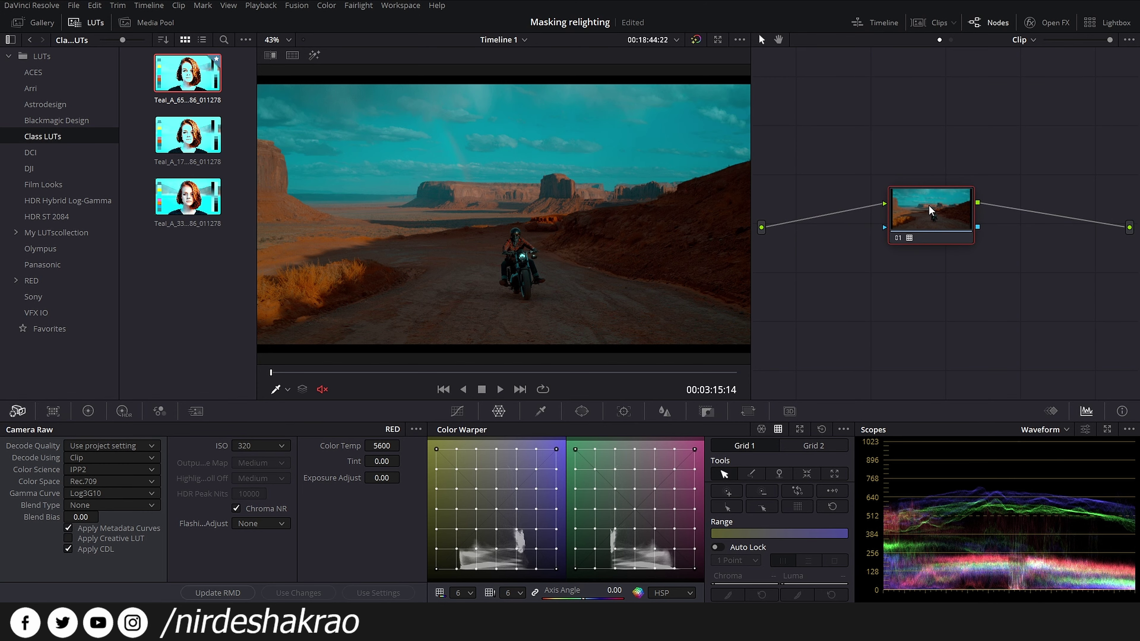
Add an empty correction node ahead of the LUT node and arrange the two nodes.
key("shift+s")
left_click_drag(910, 270, 813, 200)
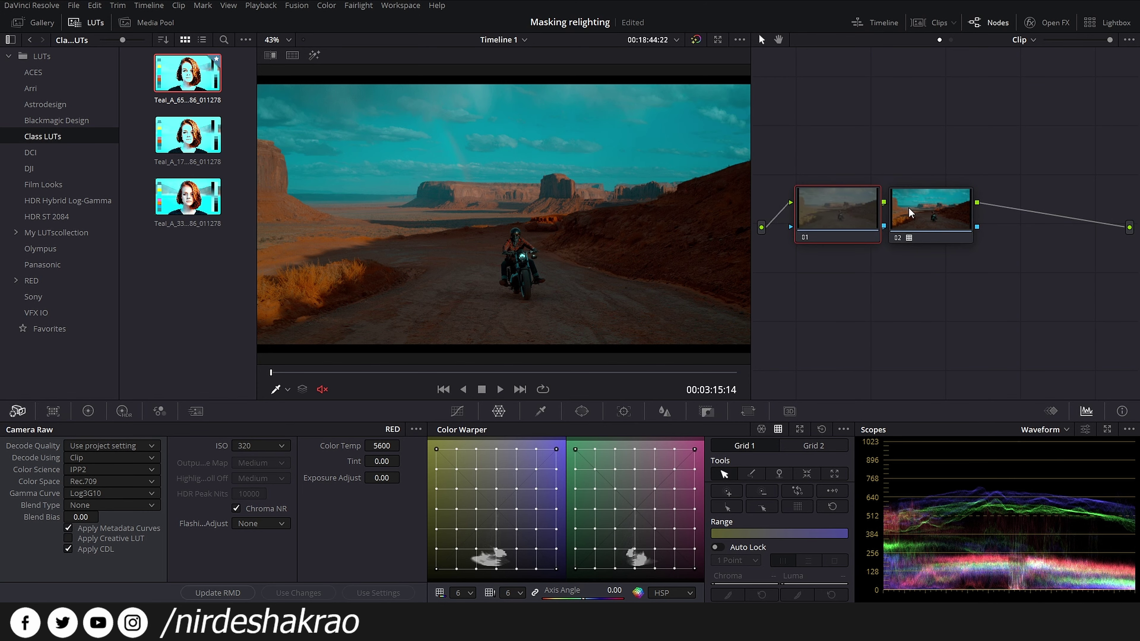
left_click_drag(910, 212, 938, 210)
left_click_drag(855, 208, 862, 206)
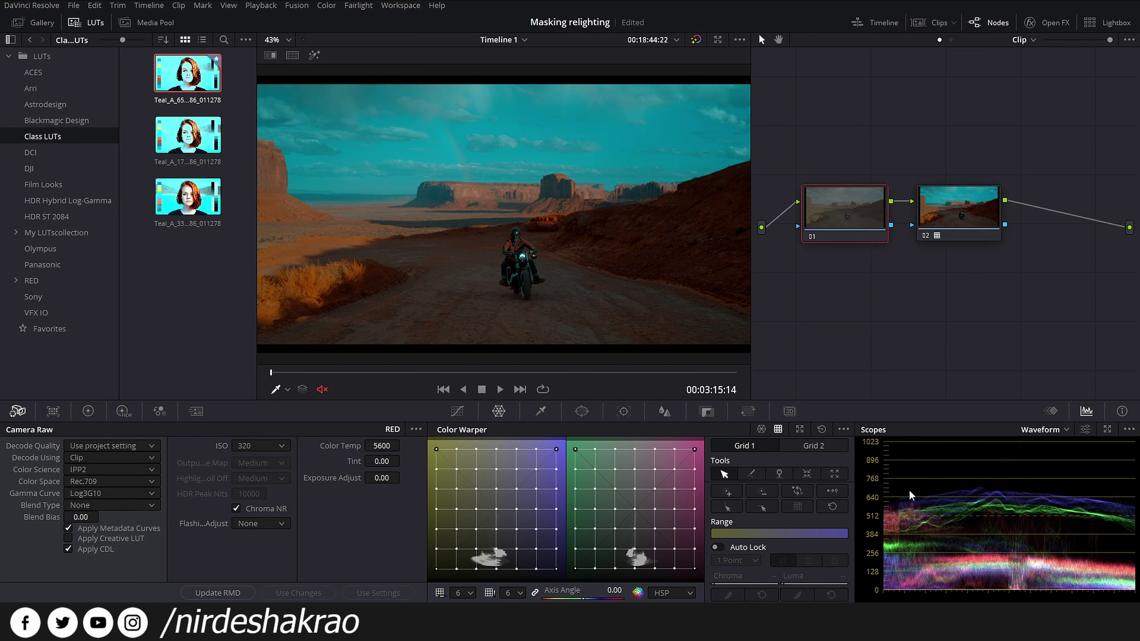
left_click(88, 411)
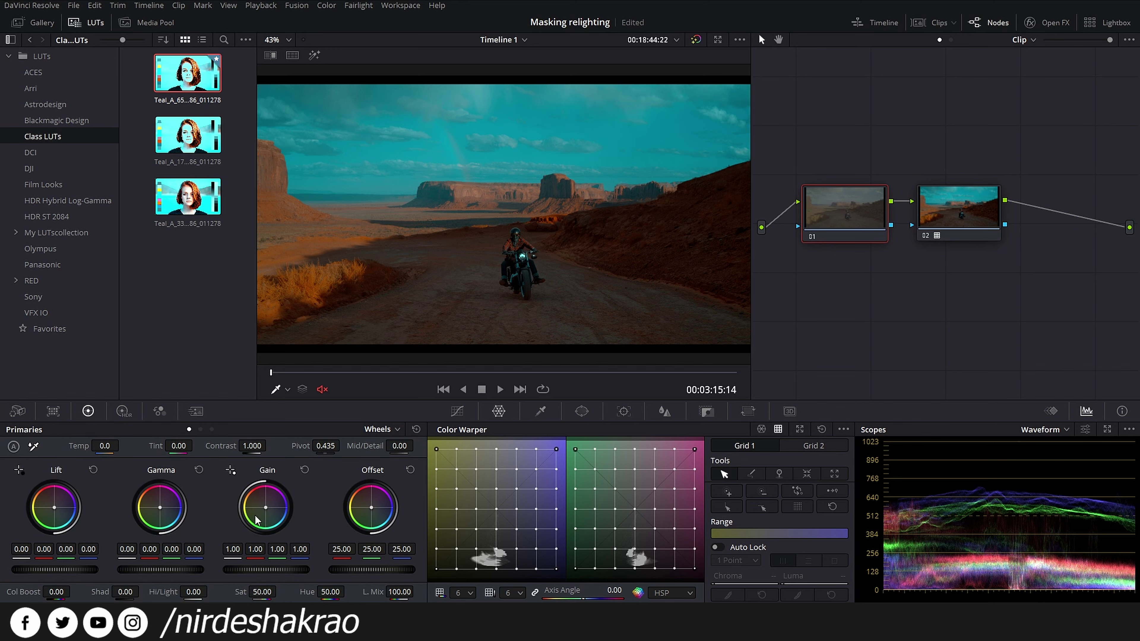
Raise node 01's gain to 1.27 and set its lift to -0.01.
left_click_drag(269, 569, 273, 569)
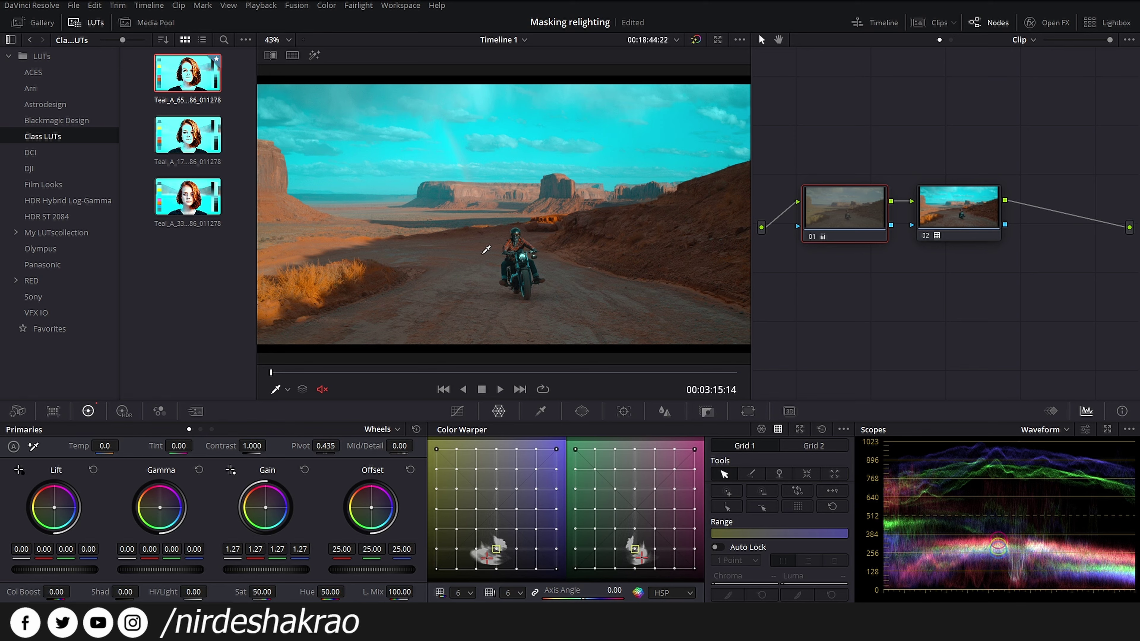
scroll(50, 566, "up", 1)
scroll(50, 566, "down", 1)
scroll(50, 567, "down", 1)
scroll(72, 572, "up", 1)
scroll(72, 573, "down", 1)
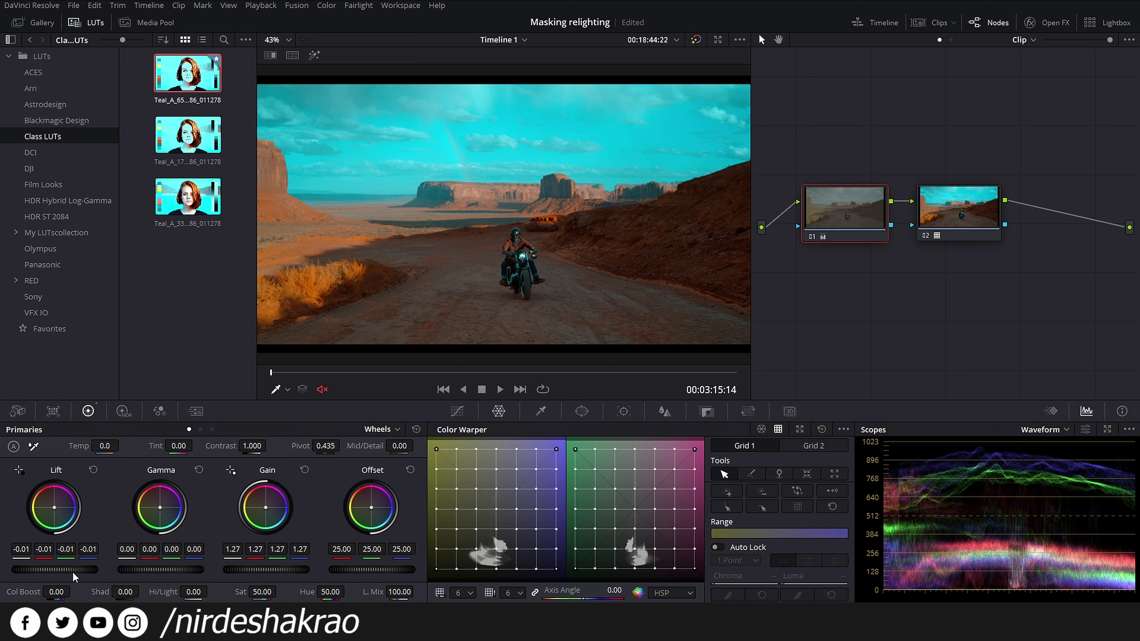
left_click_drag(850, 225, 854, 226)
left_click(973, 211)
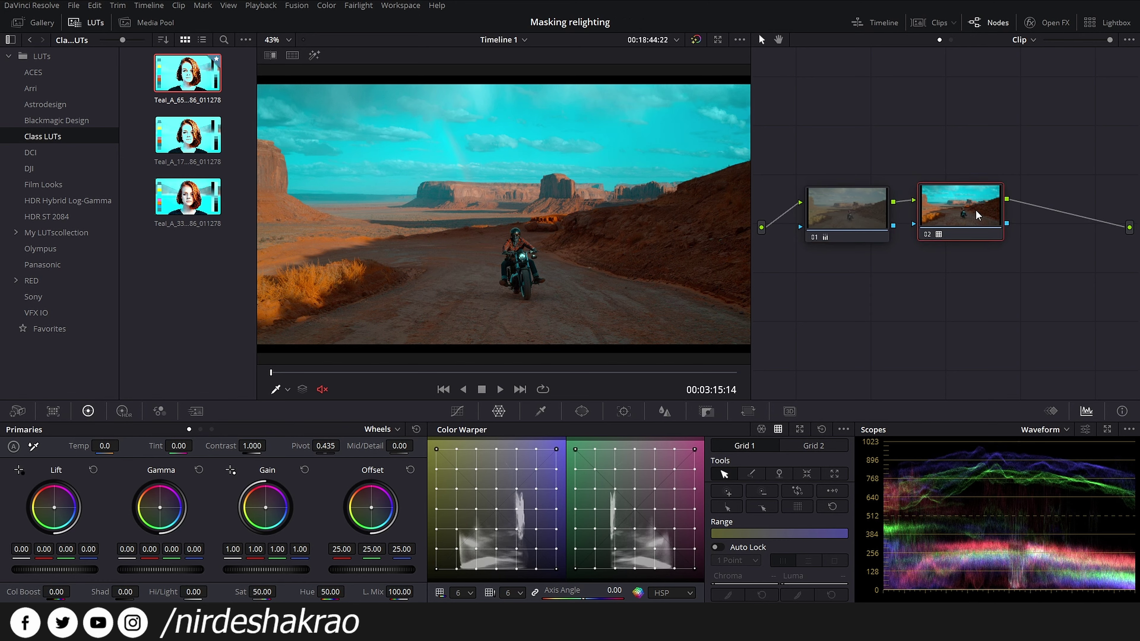
key("shift+d")
key("shift+d")
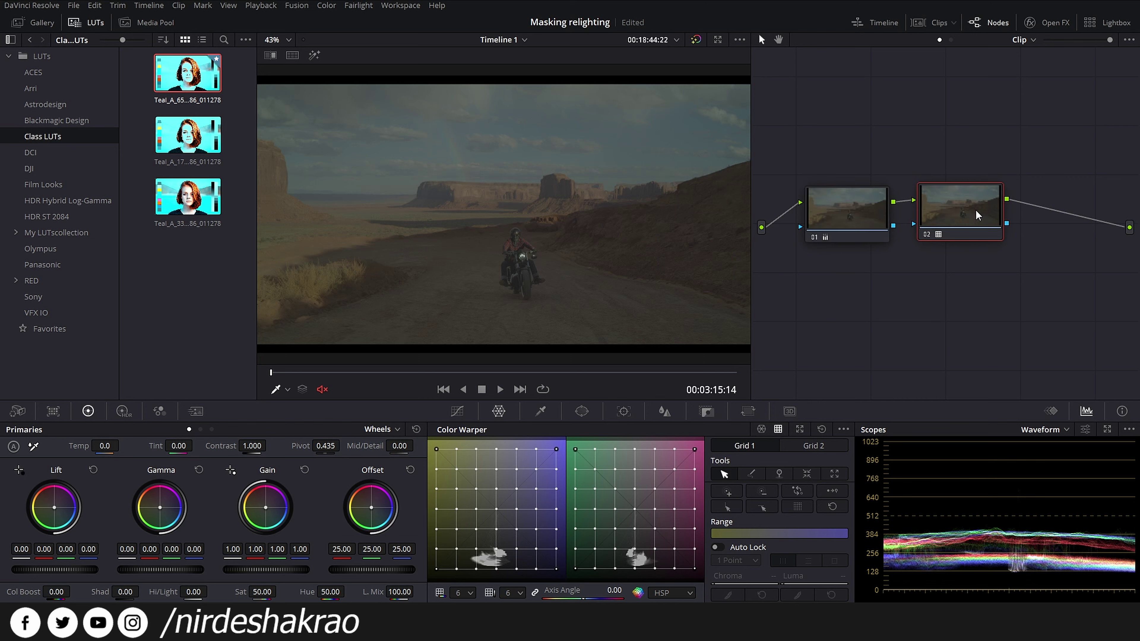
key("shift+d")
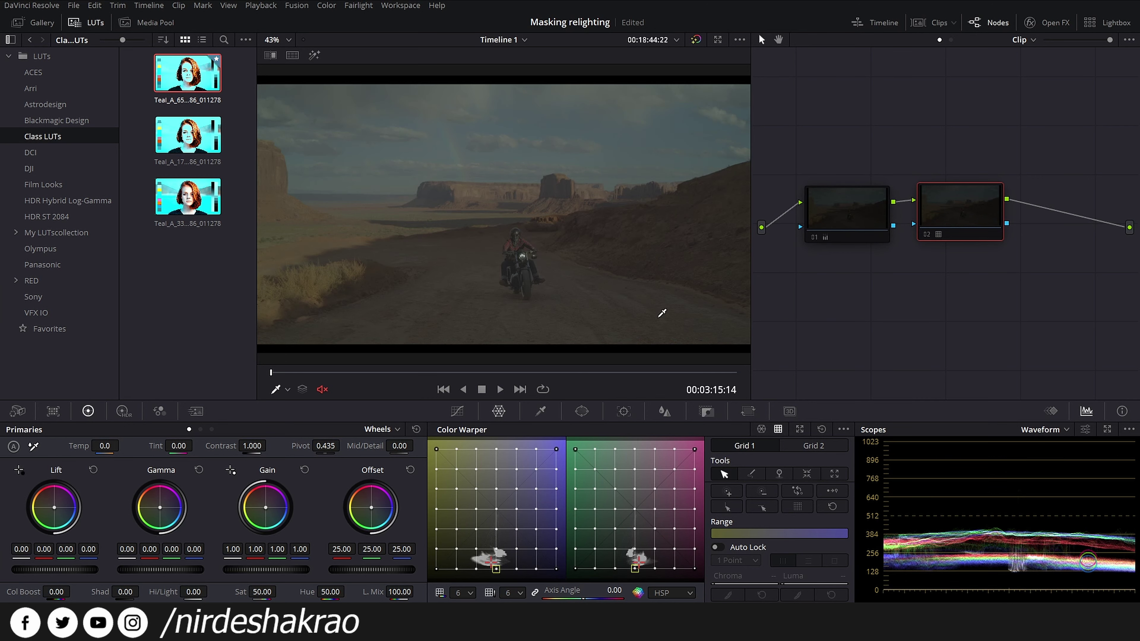
key("shift+d")
key("shift+d")
key("shift+d")
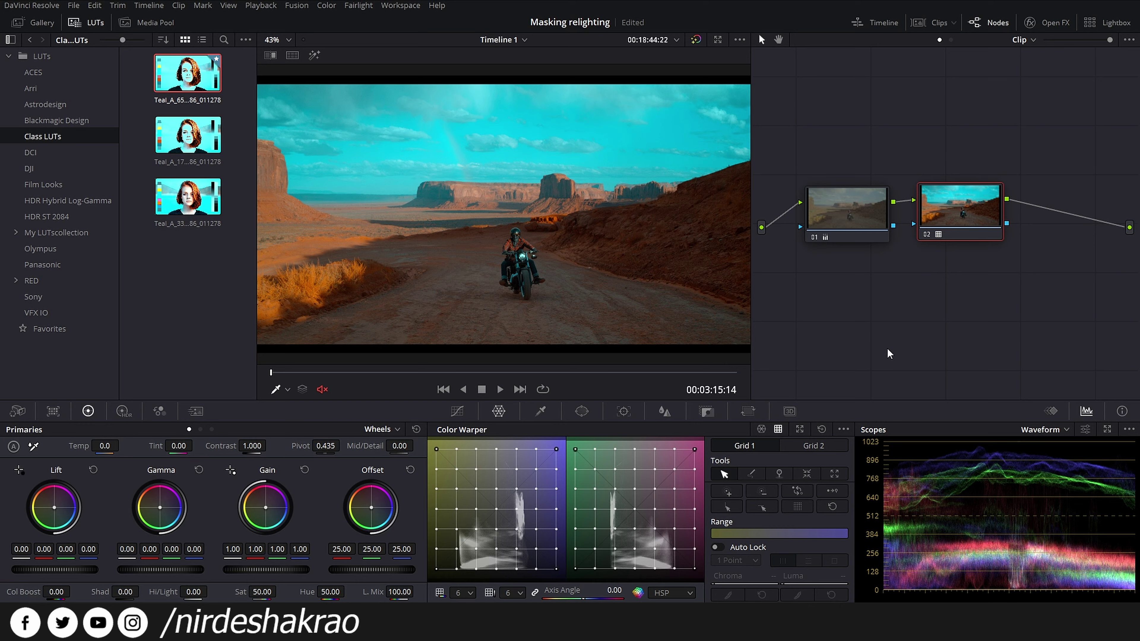
scroll(498, 215, "up", 2)
scroll(496, 211, "up", 2)
scroll(493, 207, "up", 2)
scroll(498, 207, "up", 2)
scroll(516, 208, "up", 2)
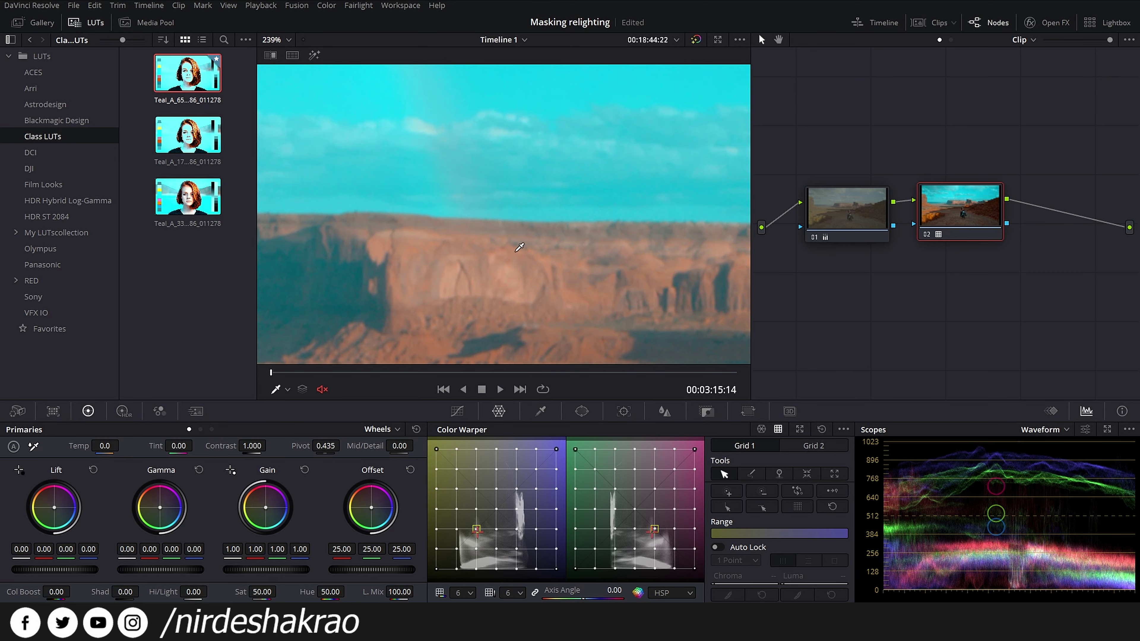
scroll(534, 210, "up", 1)
scroll(552, 211, "up", 2)
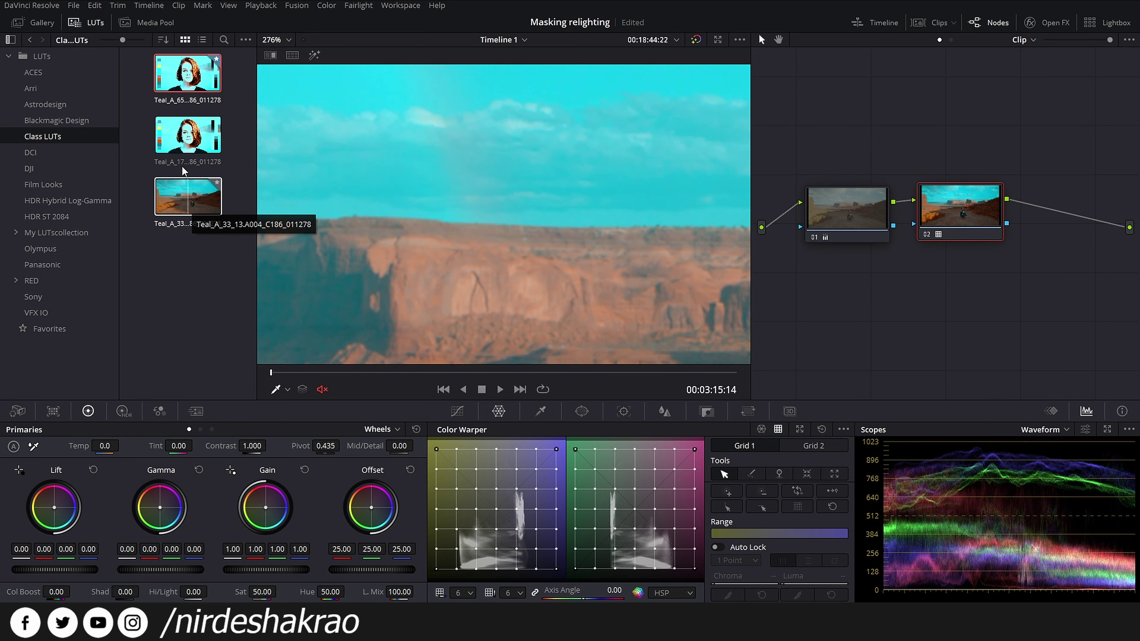
mouse_move(188, 135)
left_mouse_down()
mouse_move(398, 193)
mouse_move(966, 220)
left_mouse_up()
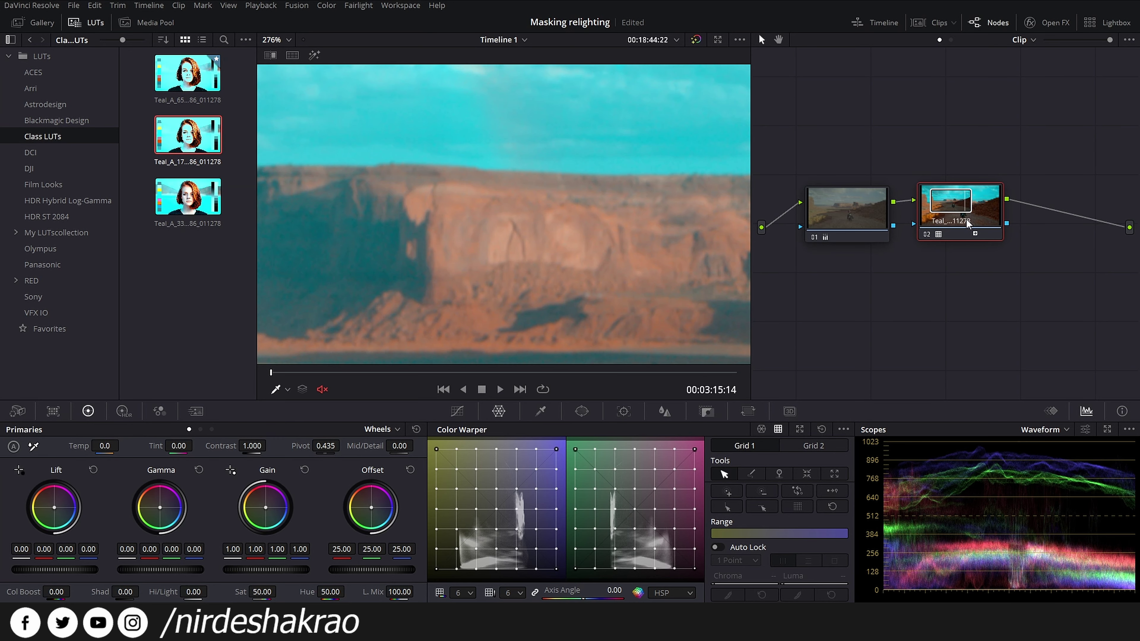
left_click_drag(967, 219, 966, 218)
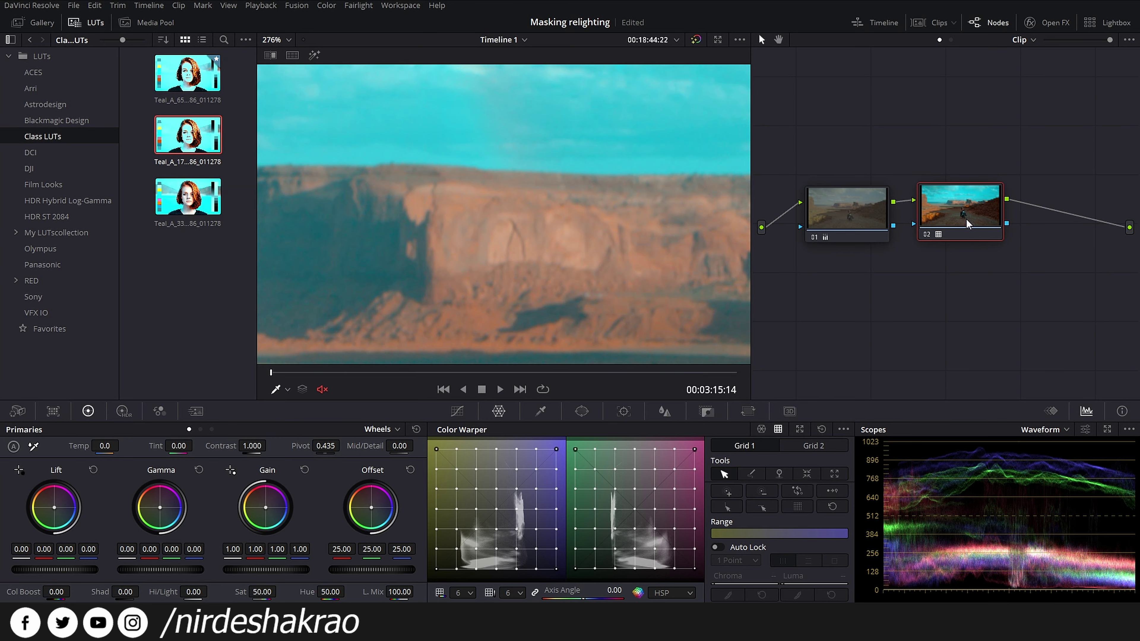
scroll(447, 233, "up", 2)
scroll(449, 232, "up", 2)
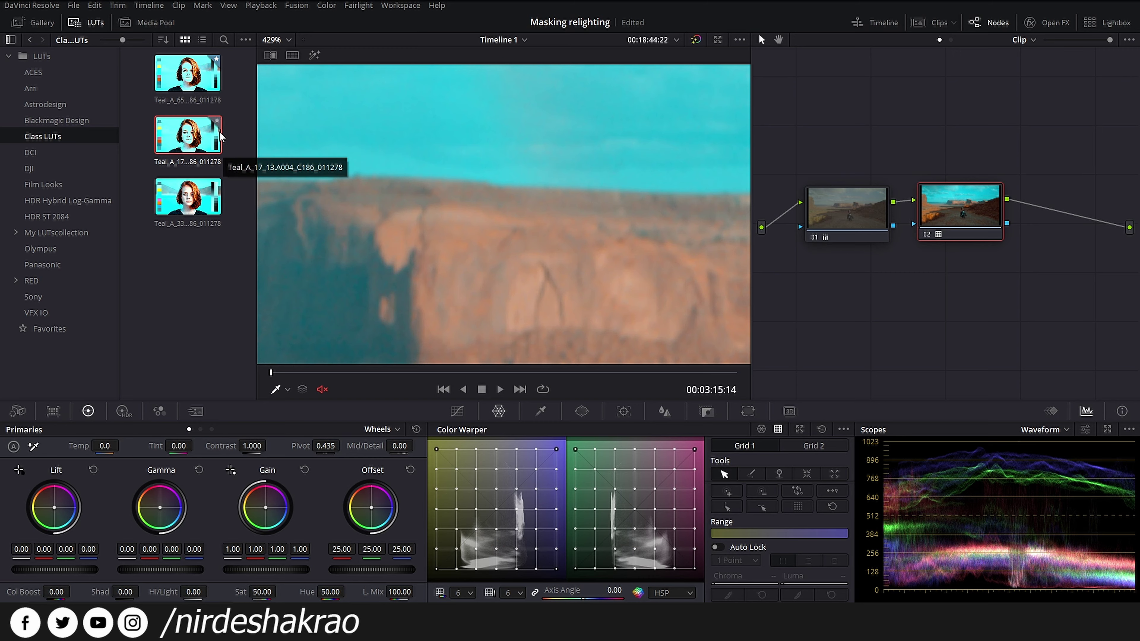
mouse_move(188, 74)
left_mouse_down()
mouse_move(1007, 218)
mouse_move(978, 215)
left_mouse_up()
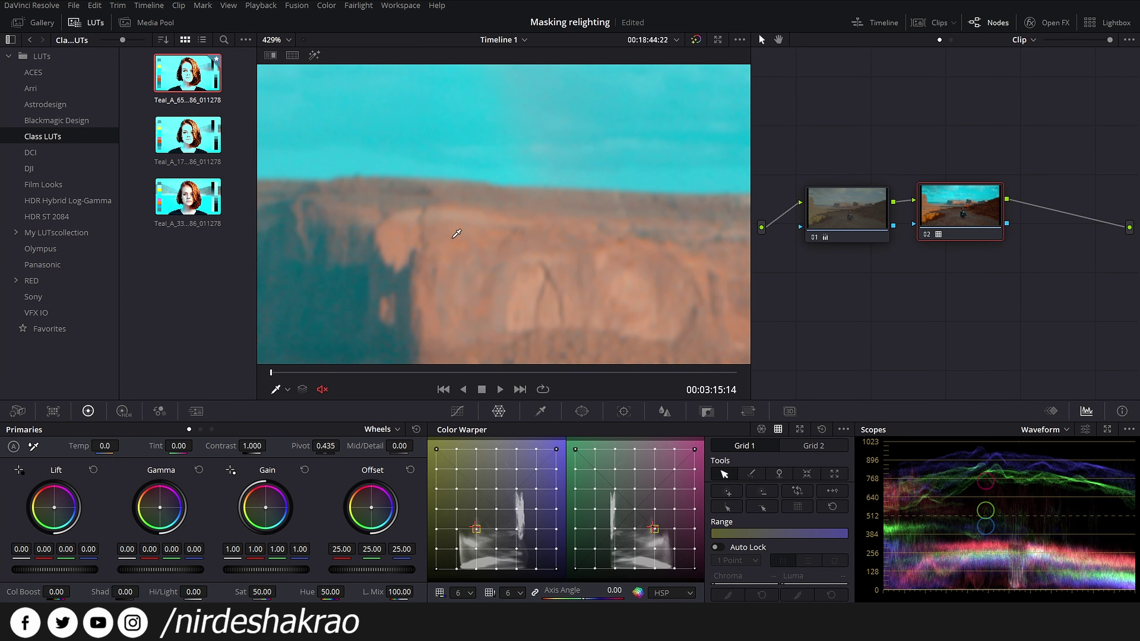
scroll(529, 256, "down", 3)
scroll(529, 256, "down", 4)
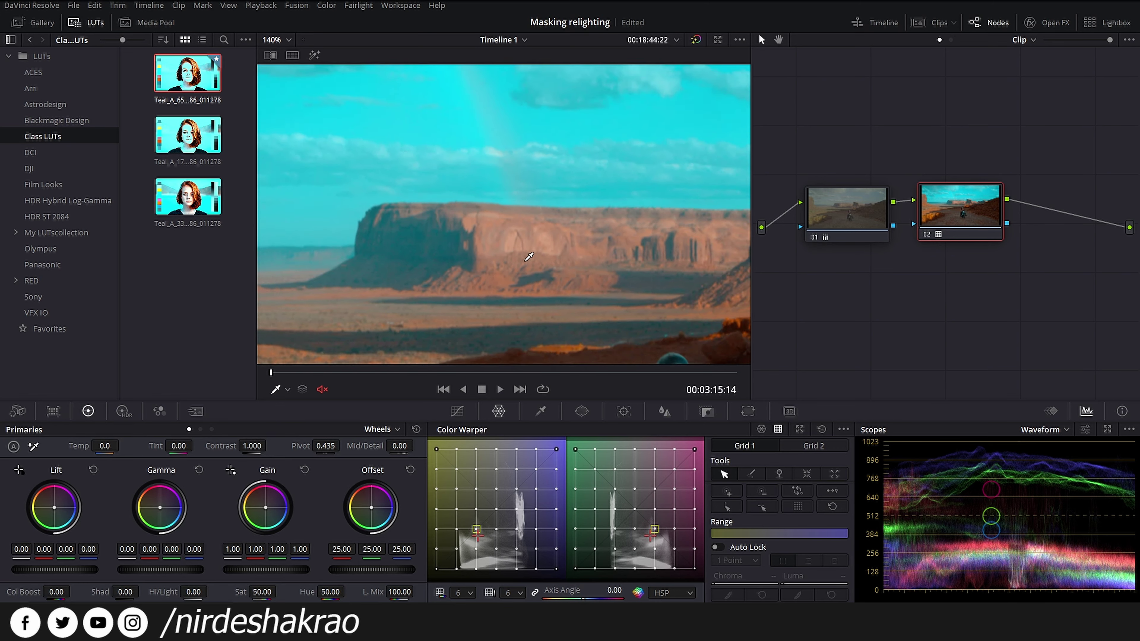
scroll(539, 255, "down", 2)
scroll(505, 218, "down", 2)
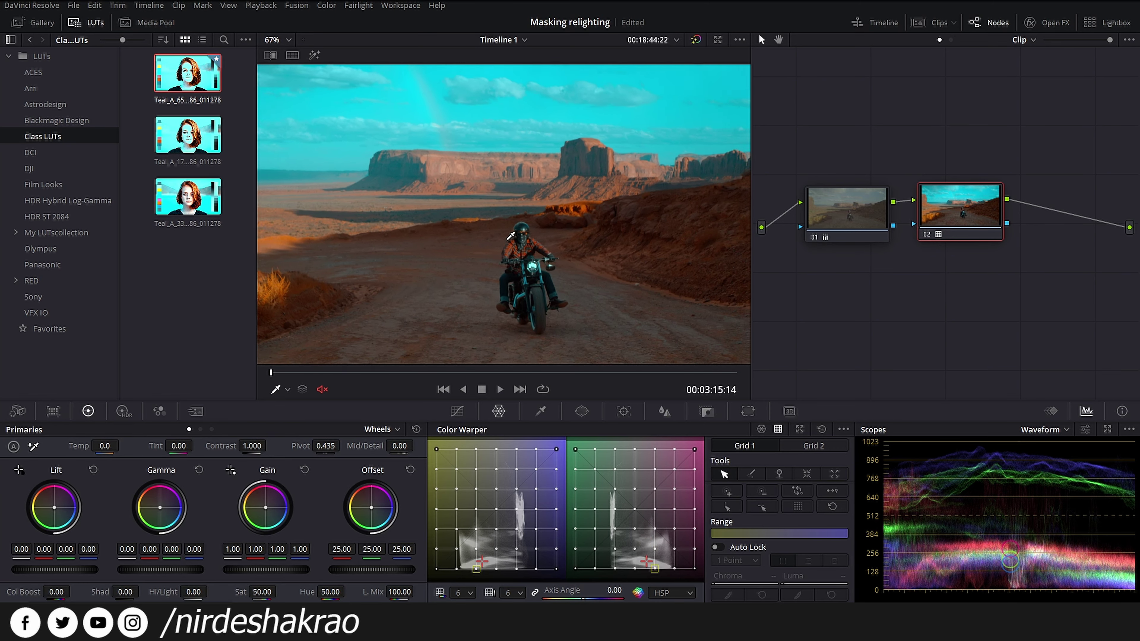
scroll(510, 235, "down", 1)
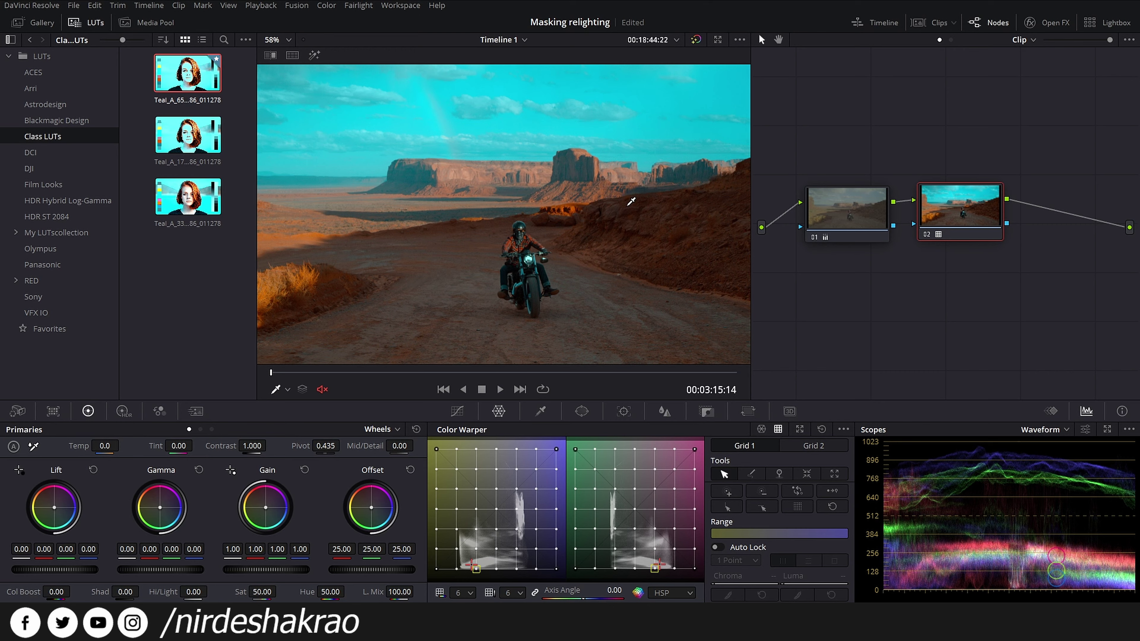
scroll(631, 202, "down", 1)
scroll(632, 203, "down", 1)
scroll(632, 205, "down", 1)
scroll(634, 207, "down", 1)
scroll(634, 207, "up", 2)
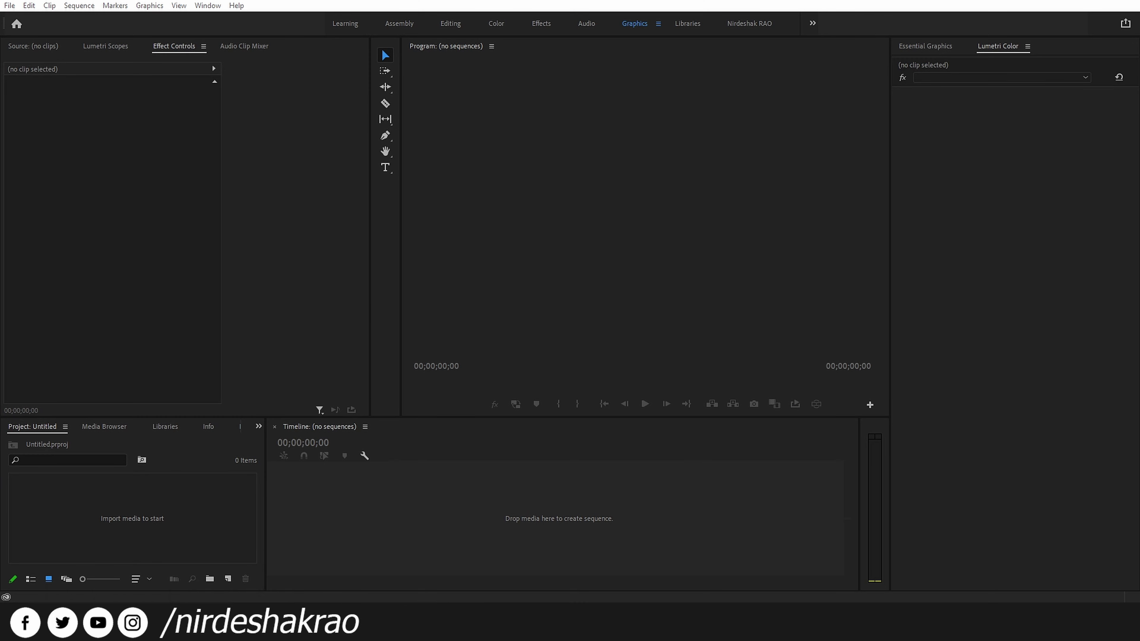
Import the A004_C186_011278_001 R3D clip into Premiere Pro and build a sequence from it.
mouse_move(305, 631)
left_click(106, 560)
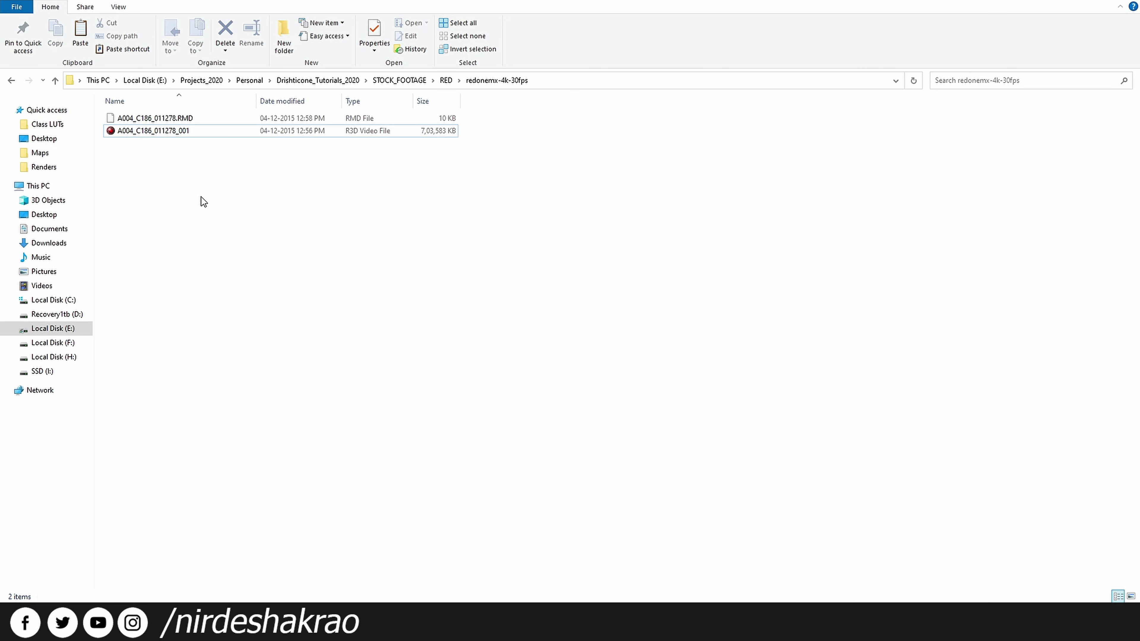
left_click_drag(160, 130, 433, 628)
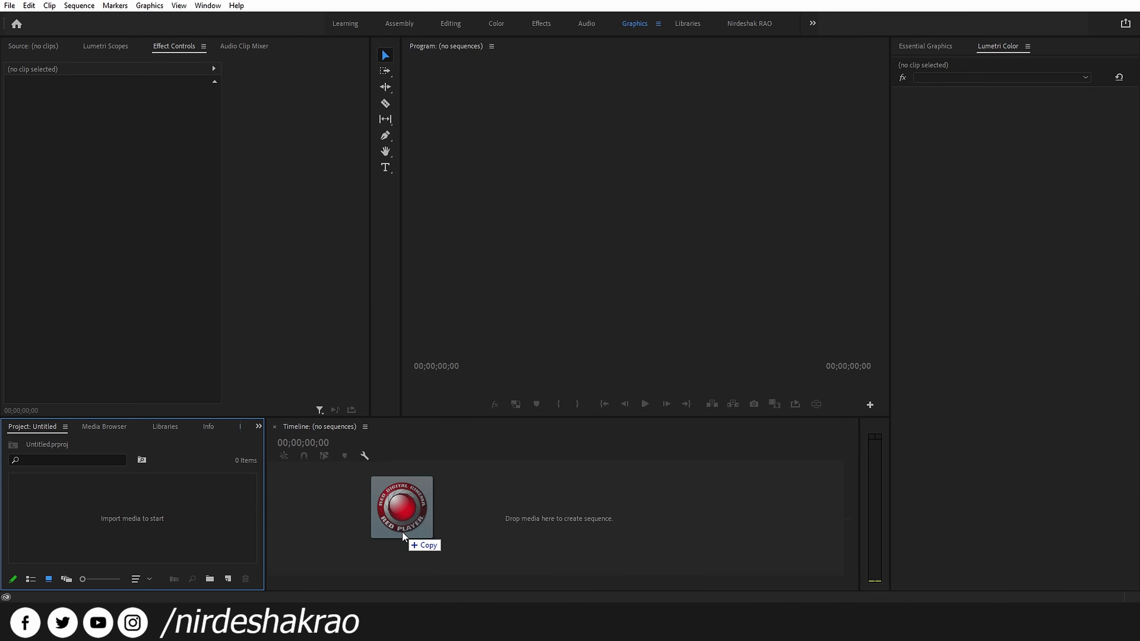
left_click_drag(426, 583, 402, 536)
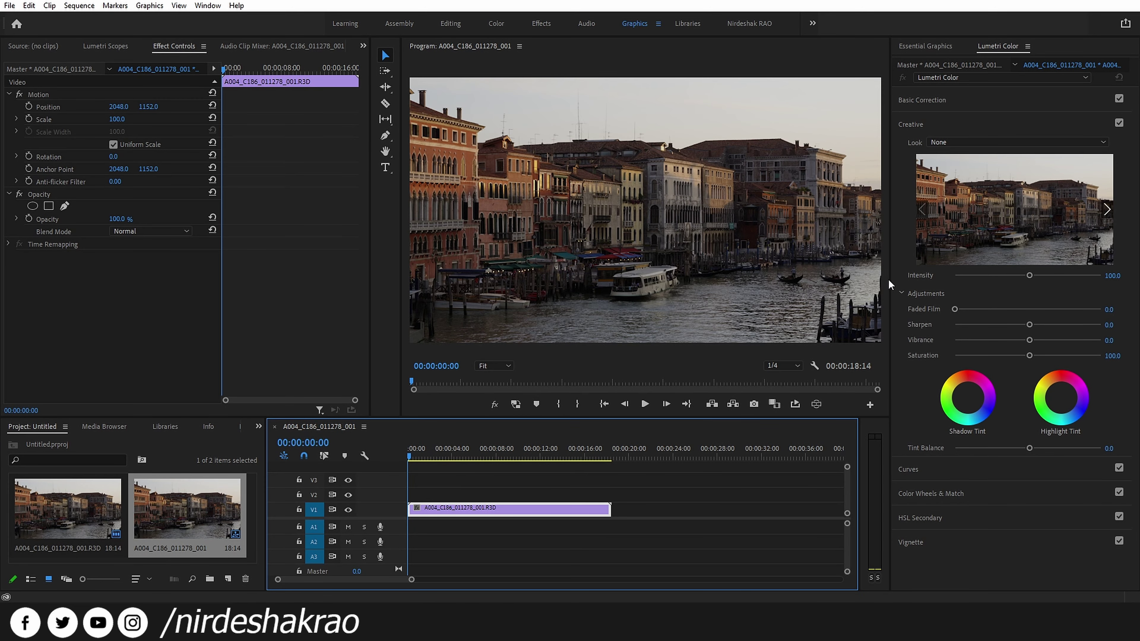
Widen the video preview and effect property panels, then make the timeline active.
left_click_drag(892, 280, 927, 280)
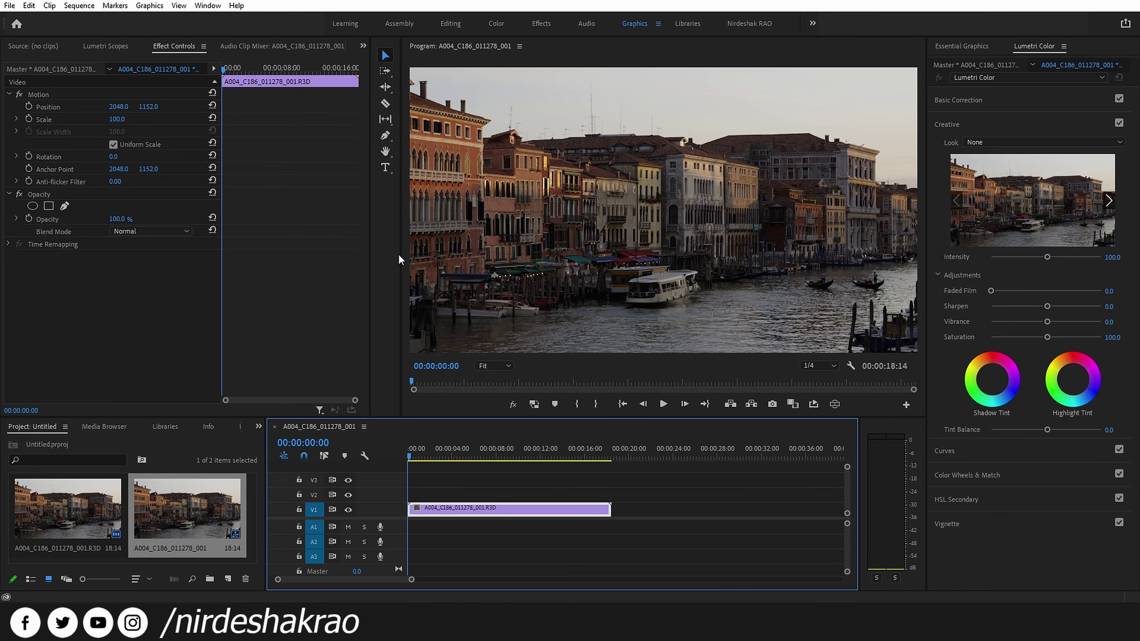
left_click_drag(401, 256, 348, 257)
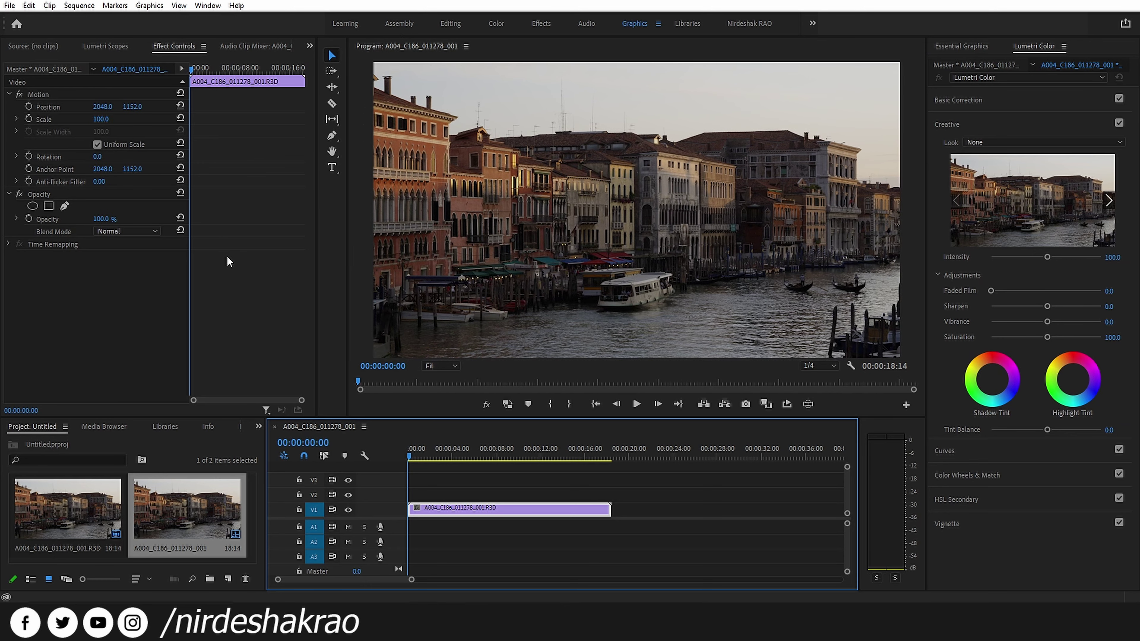
mouse_move(190, 257)
left_mouse_down()
mouse_move(267, 266)
mouse_move(255, 266)
left_mouse_up()
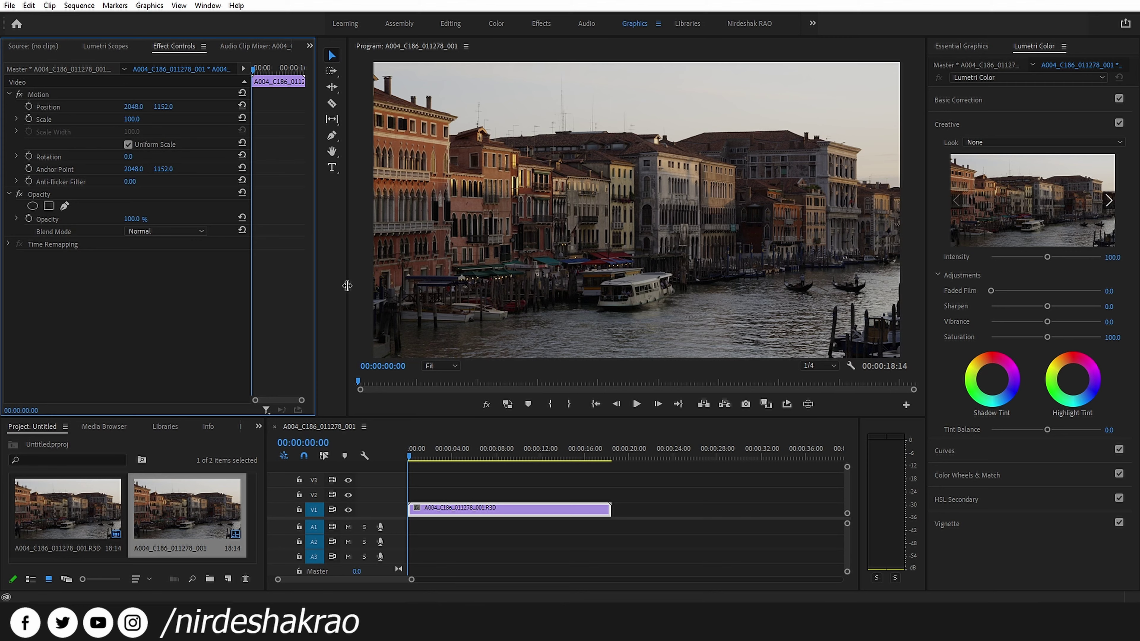
left_click_drag(347, 285, 339, 286)
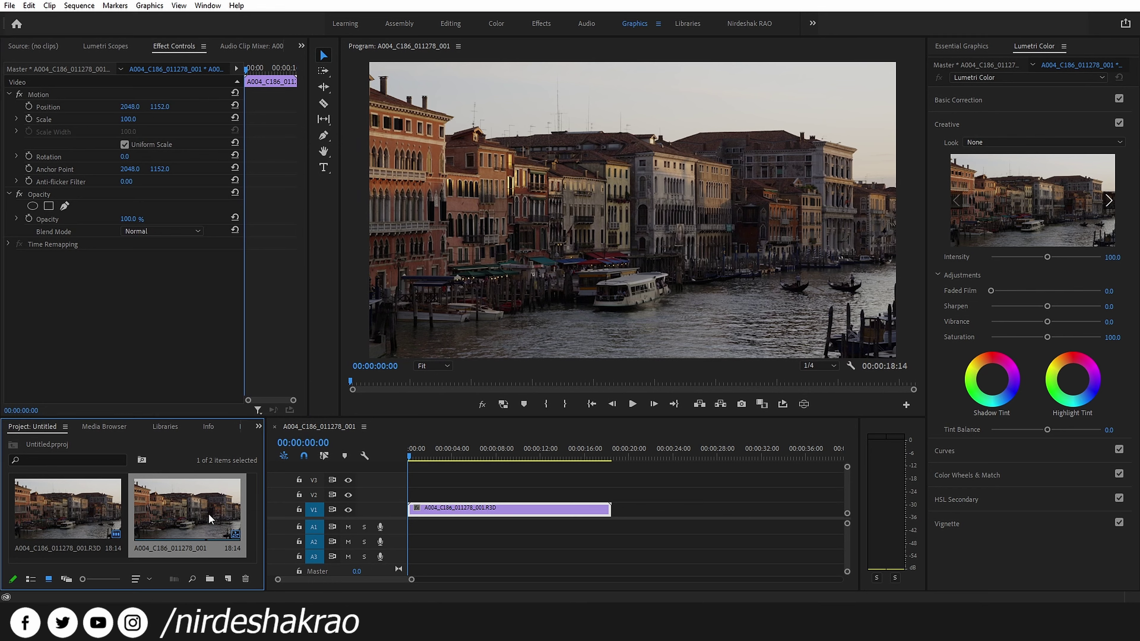
left_click(490, 515)
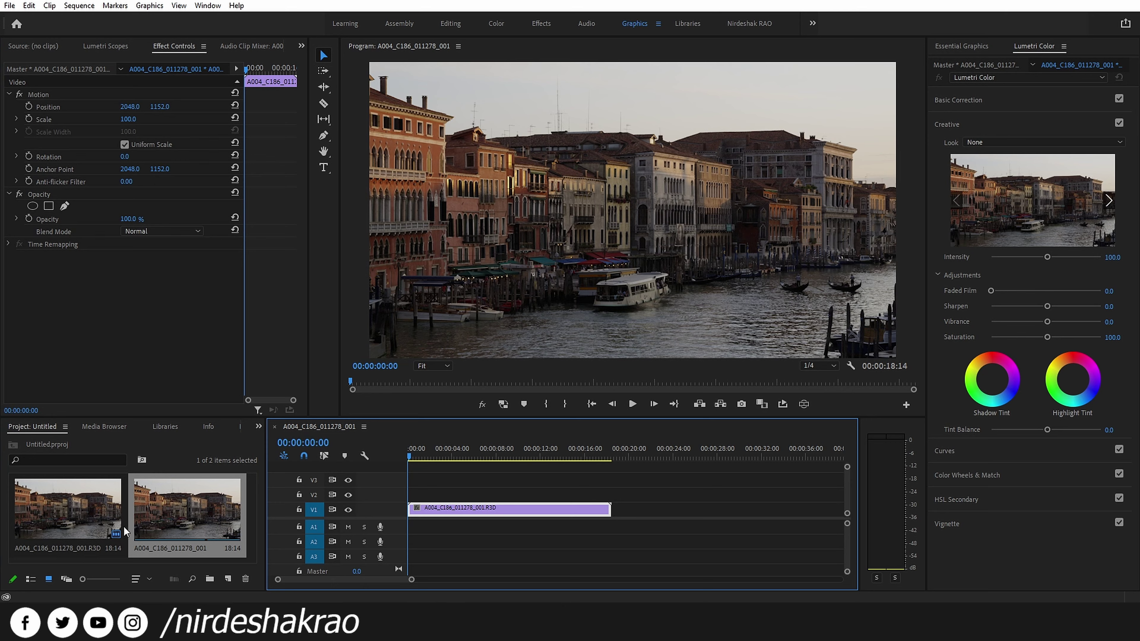
Display the R3D clip's RED Source Settings in Effect Controls and scroll through them.
double_click(89, 517)
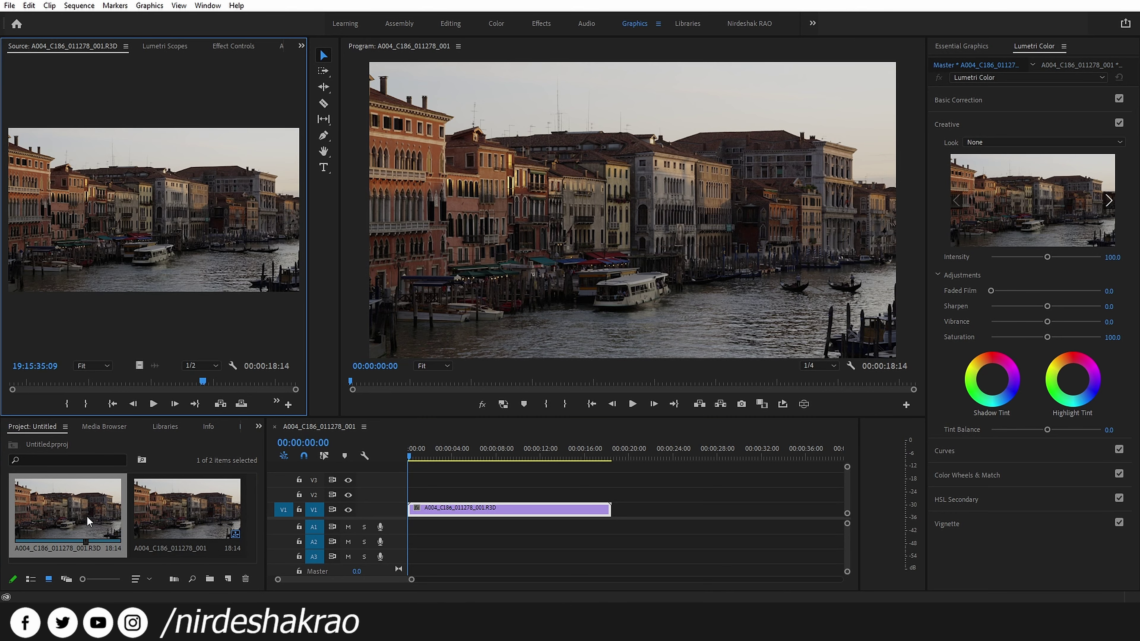
left_click(241, 45)
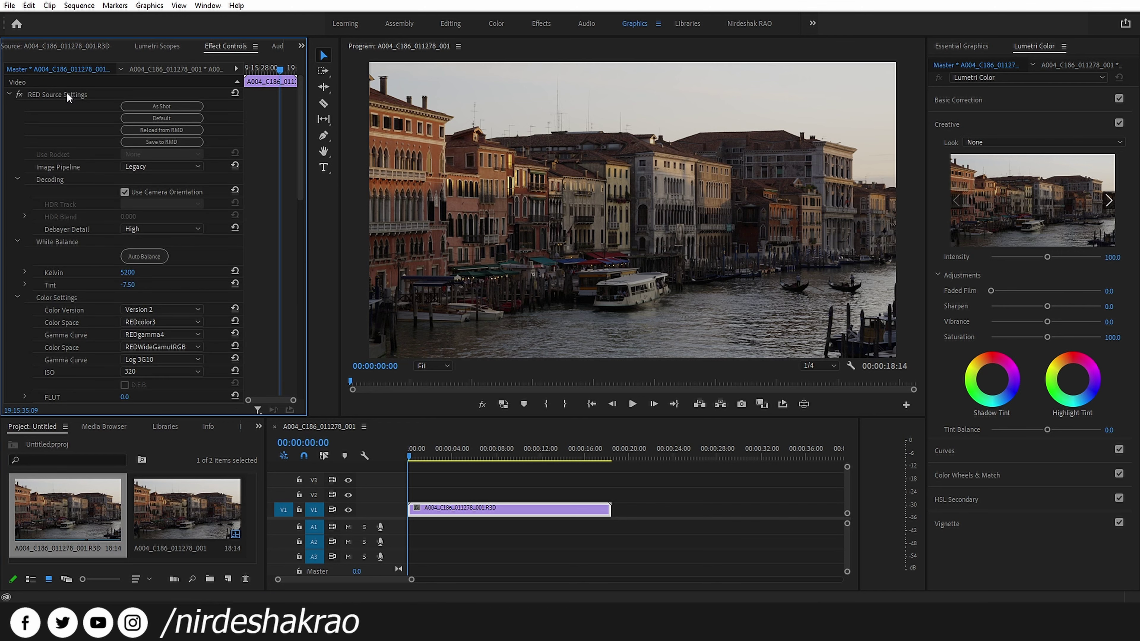
scroll(193, 286, "down", 2)
scroll(191, 306, "down", 2)
scroll(191, 310, "down", 5)
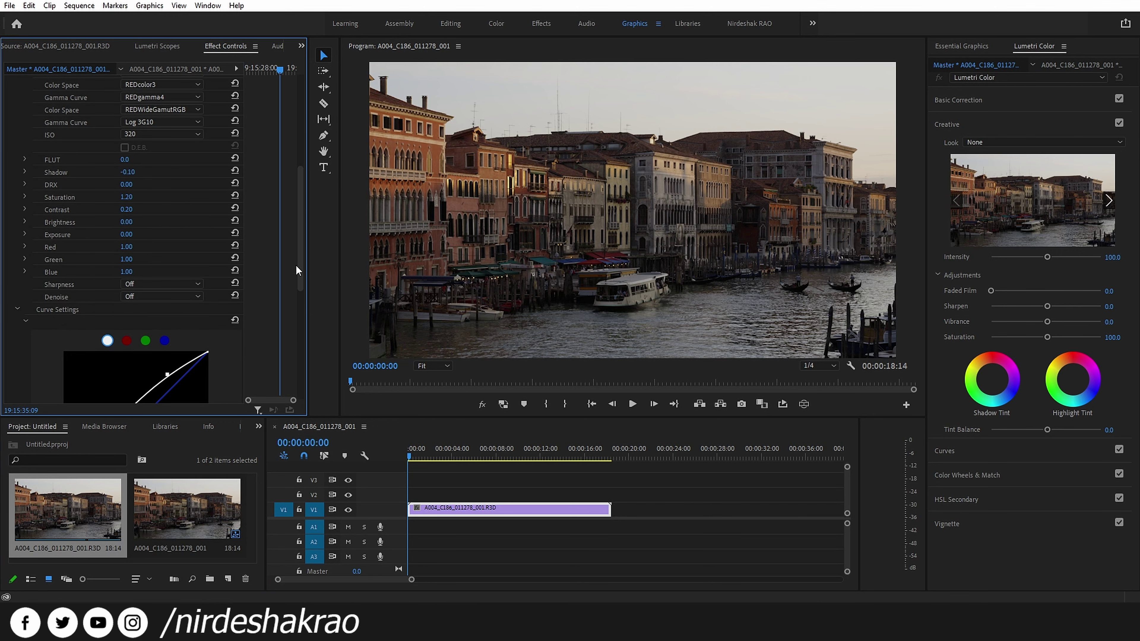
left_click_drag(296, 265, 312, 135)
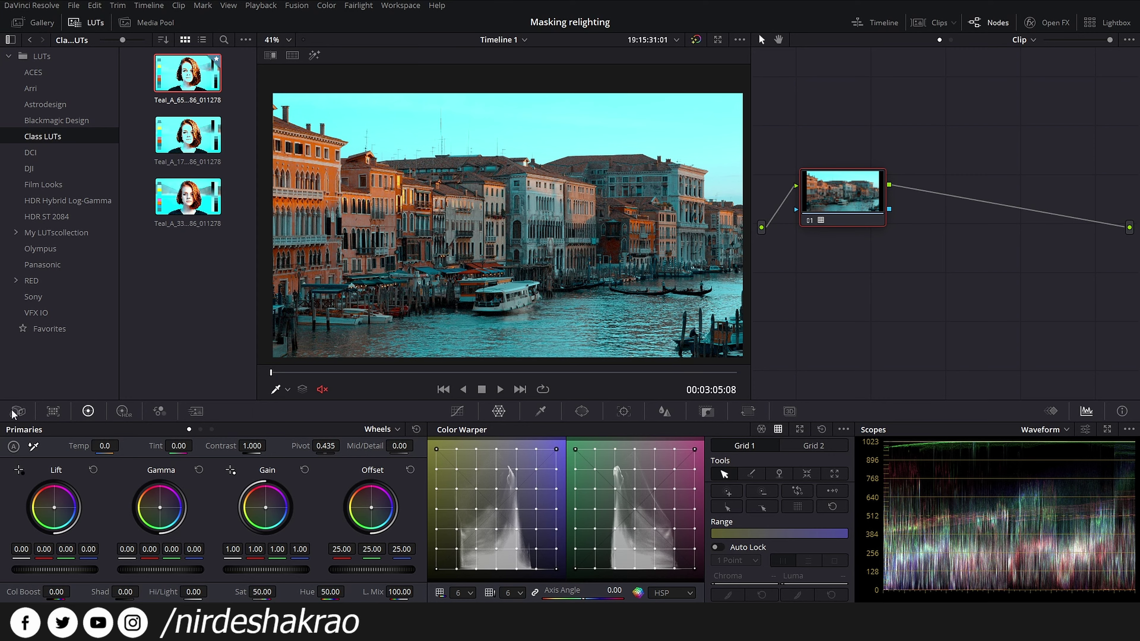
Show the Venice canal clip's RED Camera Raw settings on the Color page.
left_click(18, 411)
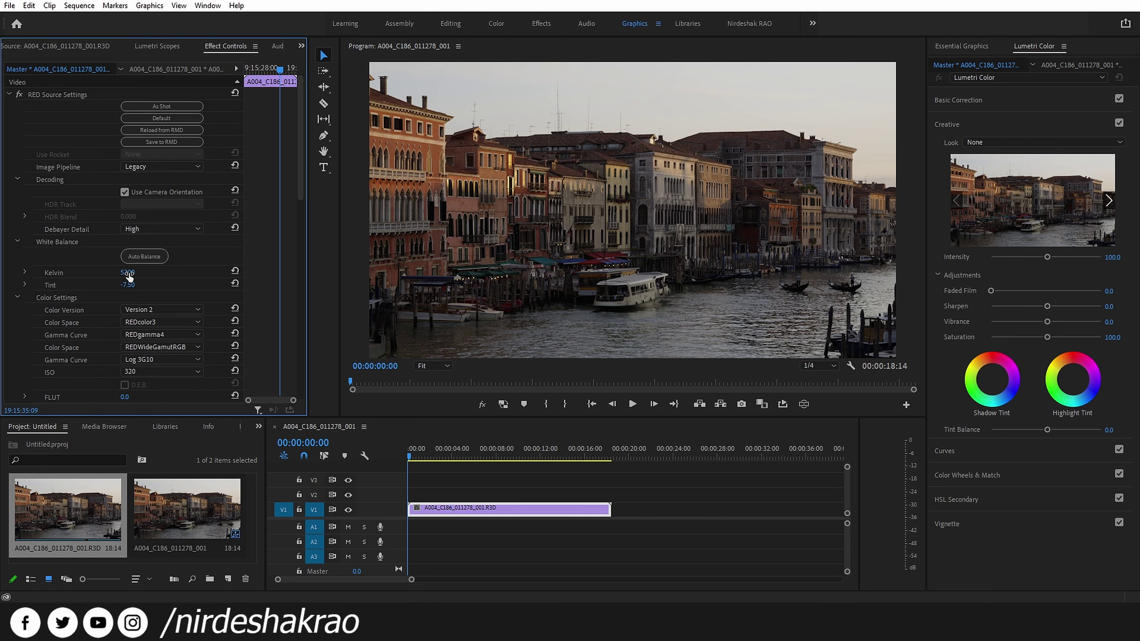
Switch the RED Source Settings image pipeline to IPP2.
left_click_drag(128, 272, 174, 276)
scroll(178, 283, "down", 1)
scroll(140, 238, "down", 5)
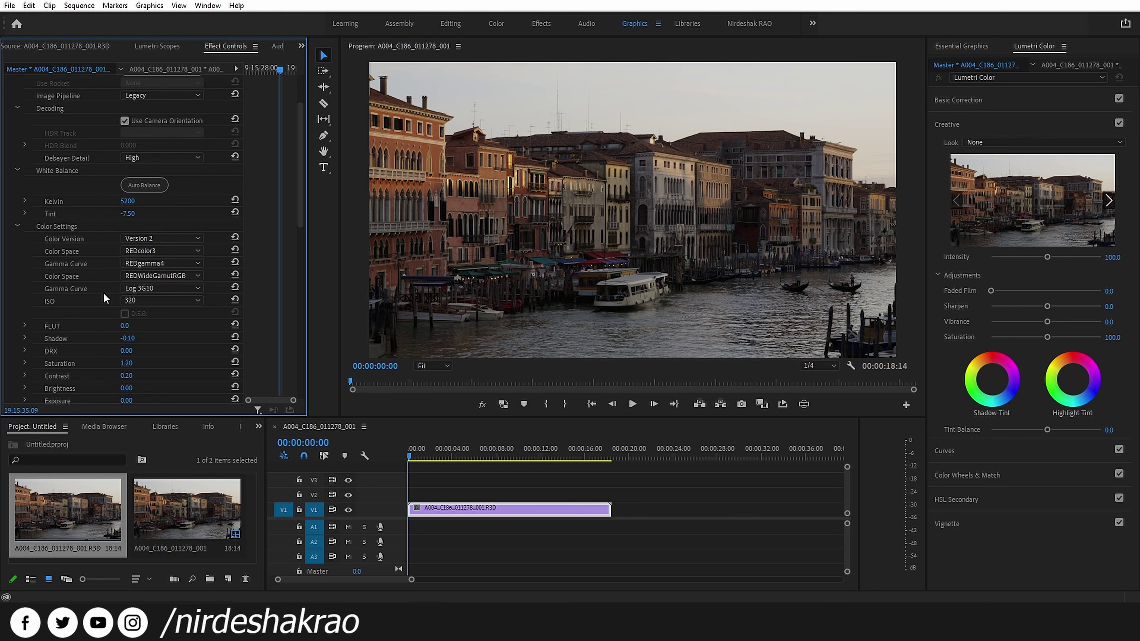
scroll(153, 306, "up", 1)
scroll(203, 283, "down", 3)
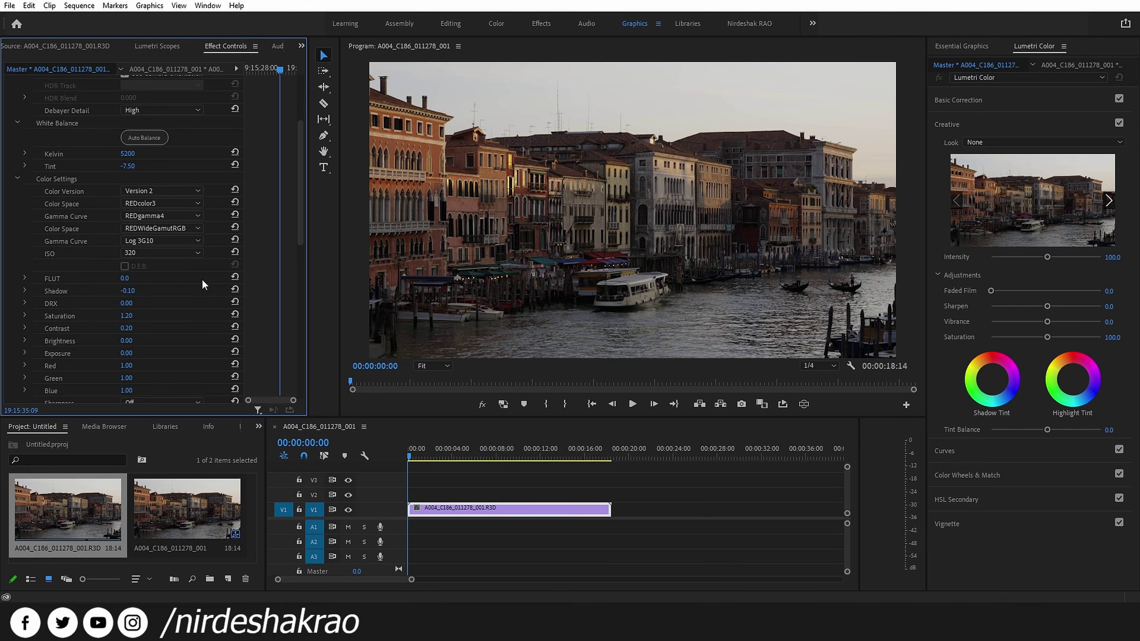
scroll(201, 279, "up", 5)
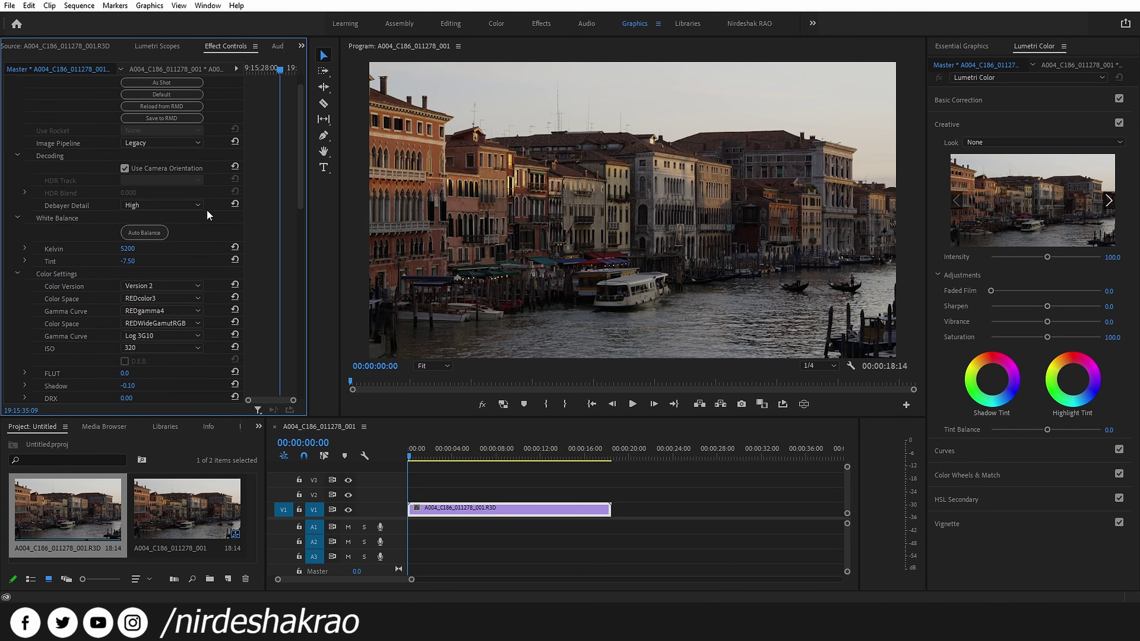
left_click(179, 143)
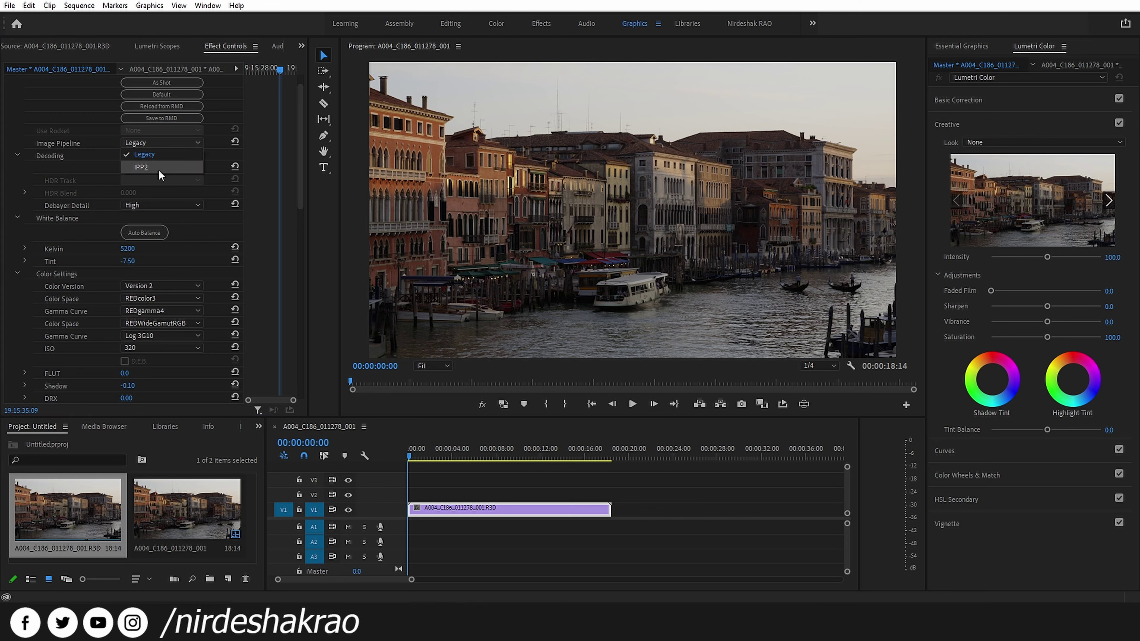
left_click(146, 168)
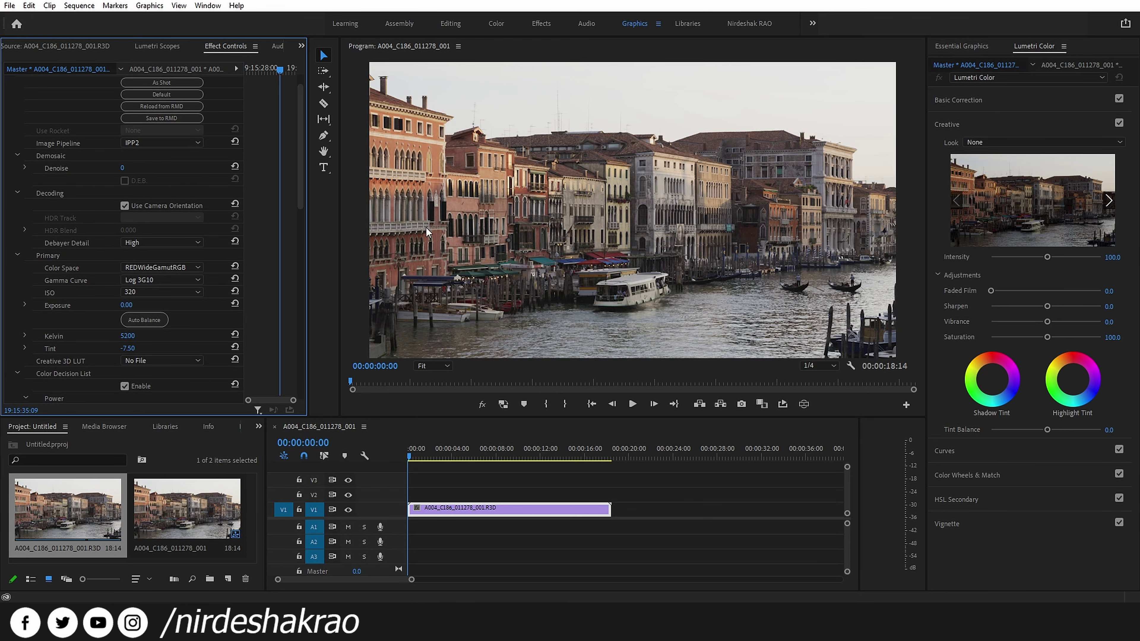
Set the Output Transform gamma curve to Log 3G10.
scroll(226, 188, "down", 2)
scroll(226, 211, "down", 2)
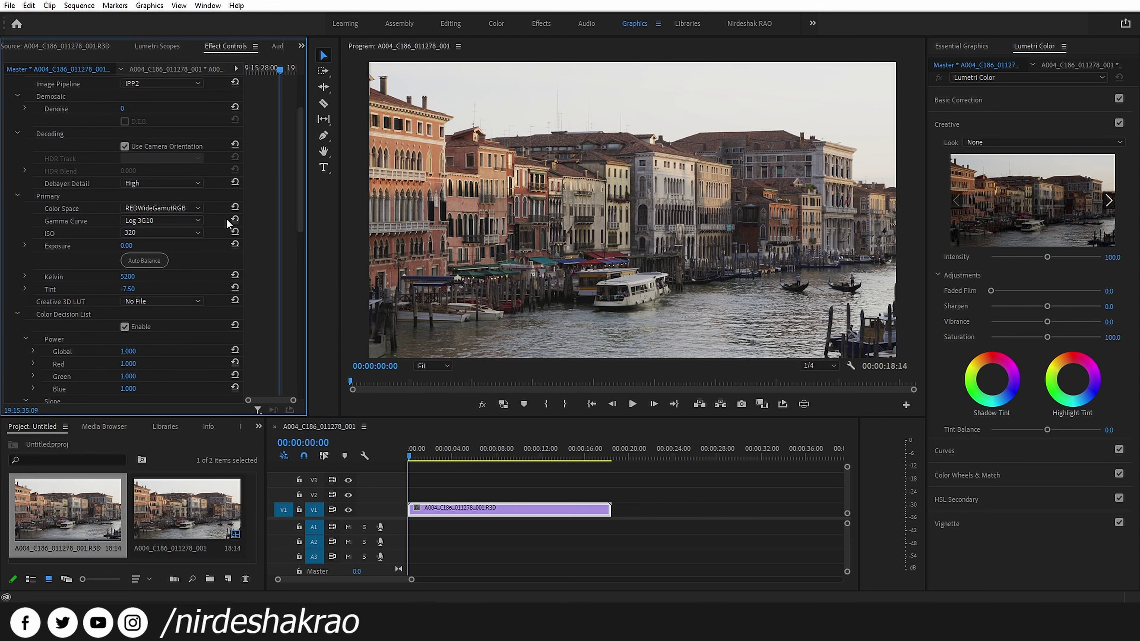
scroll(226, 218, "down", 3)
scroll(226, 218, "down", 3)
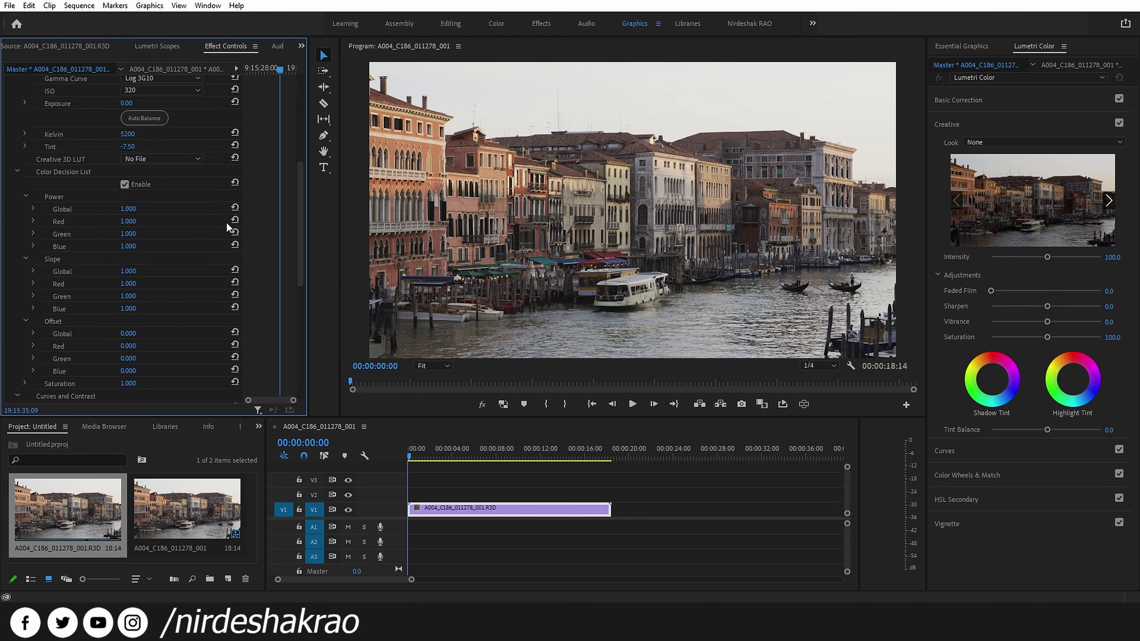
scroll(226, 220, "down", 4)
scroll(33, 351, "down", 5)
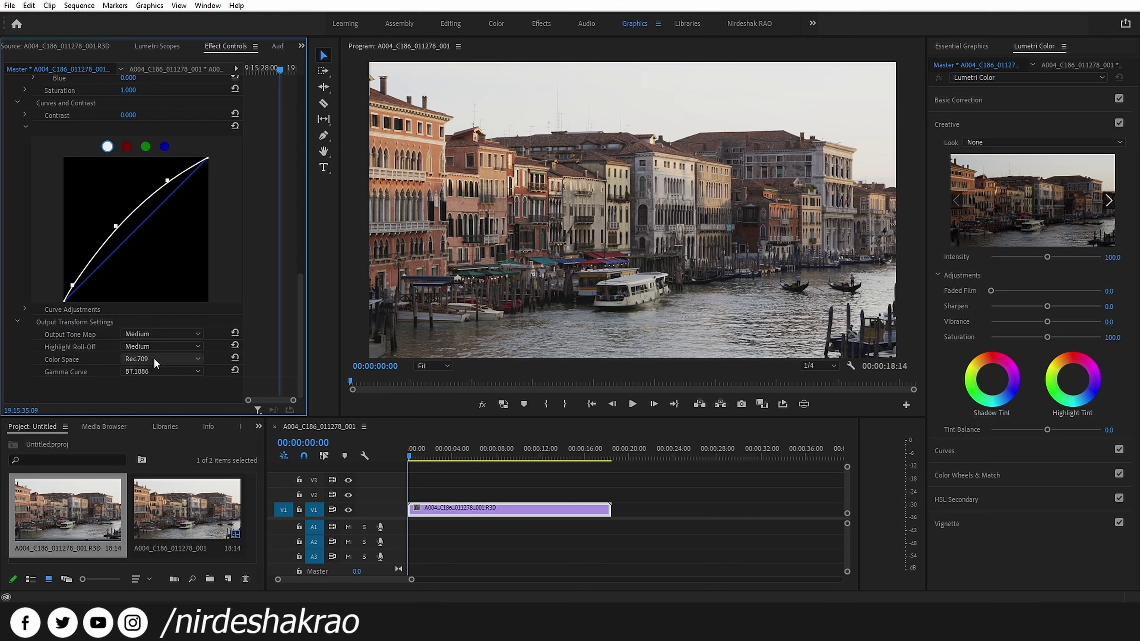
left_click(163, 371)
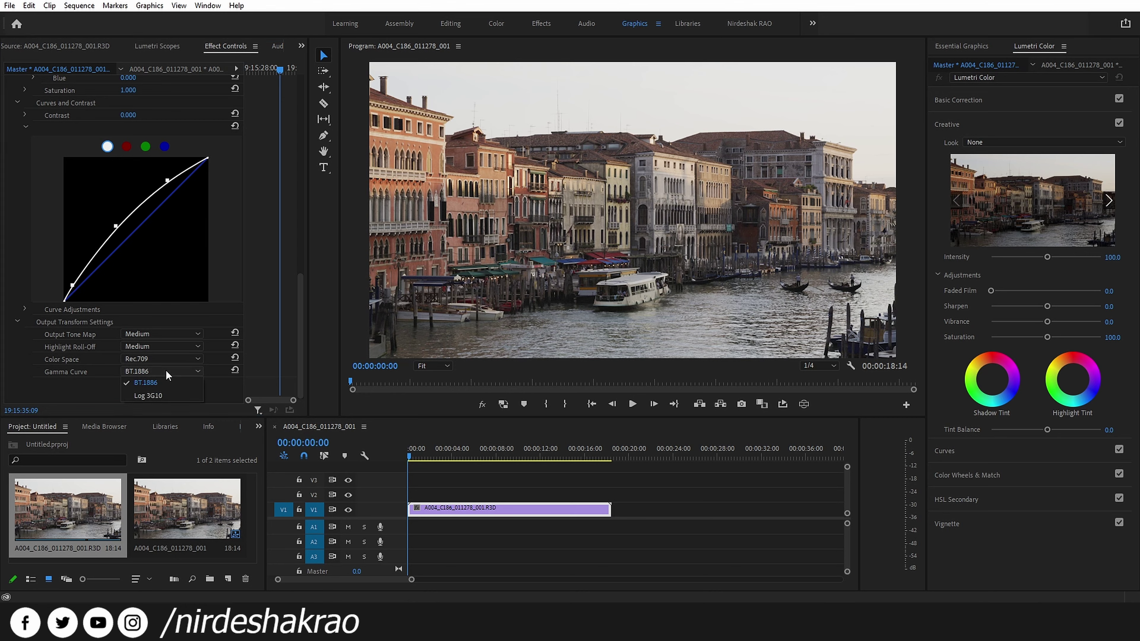
left_click(153, 394)
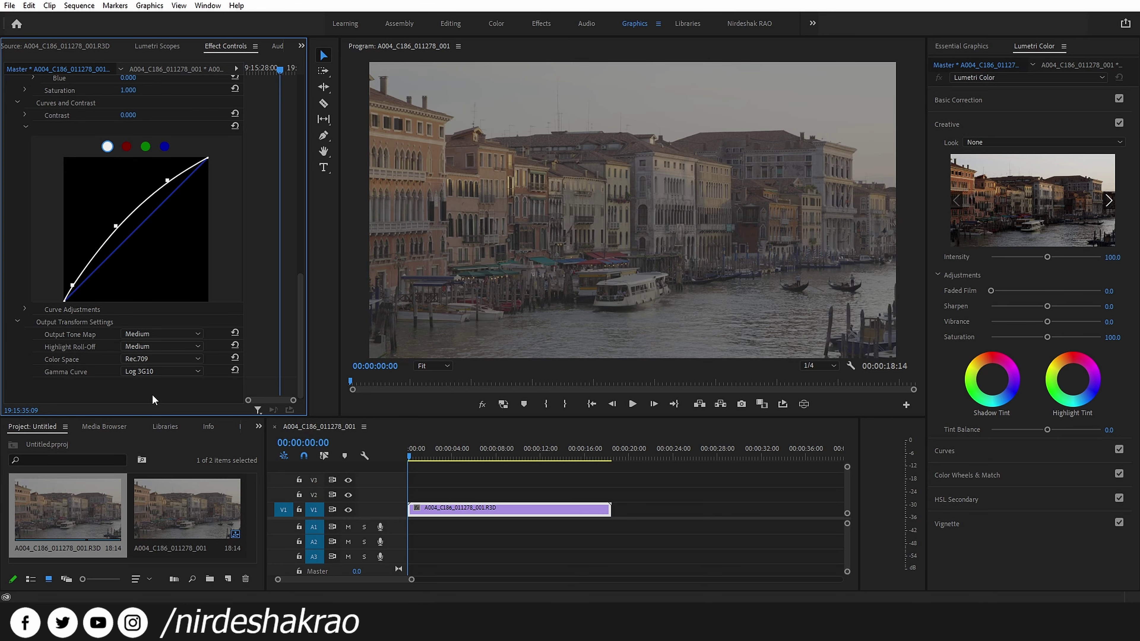
left_click_drag(301, 342, 307, 162)
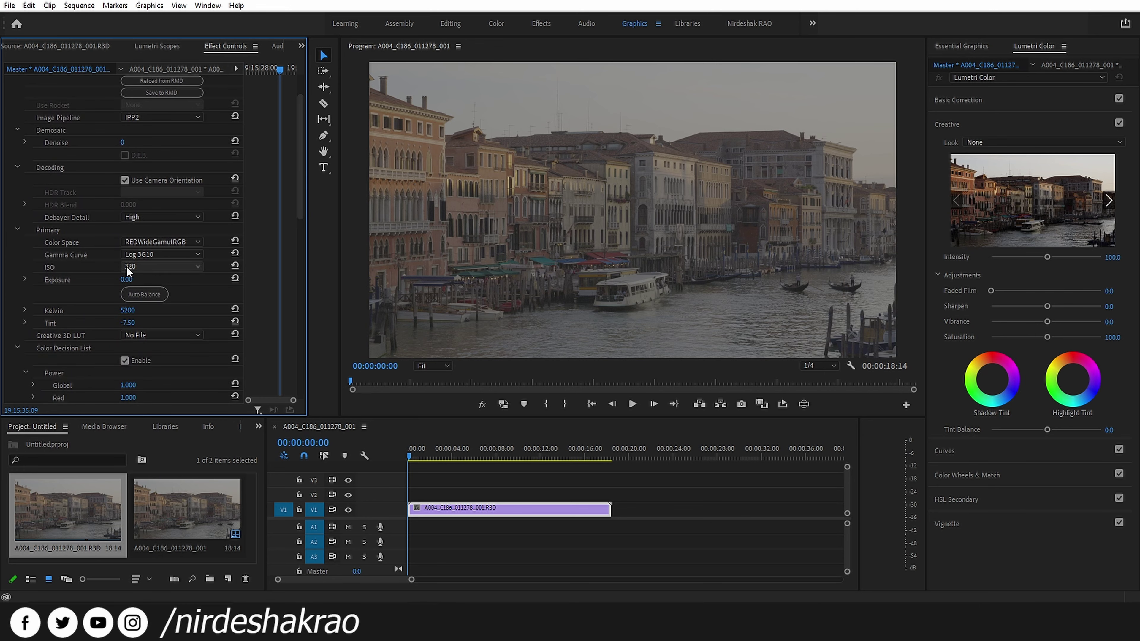
left_click(156, 270)
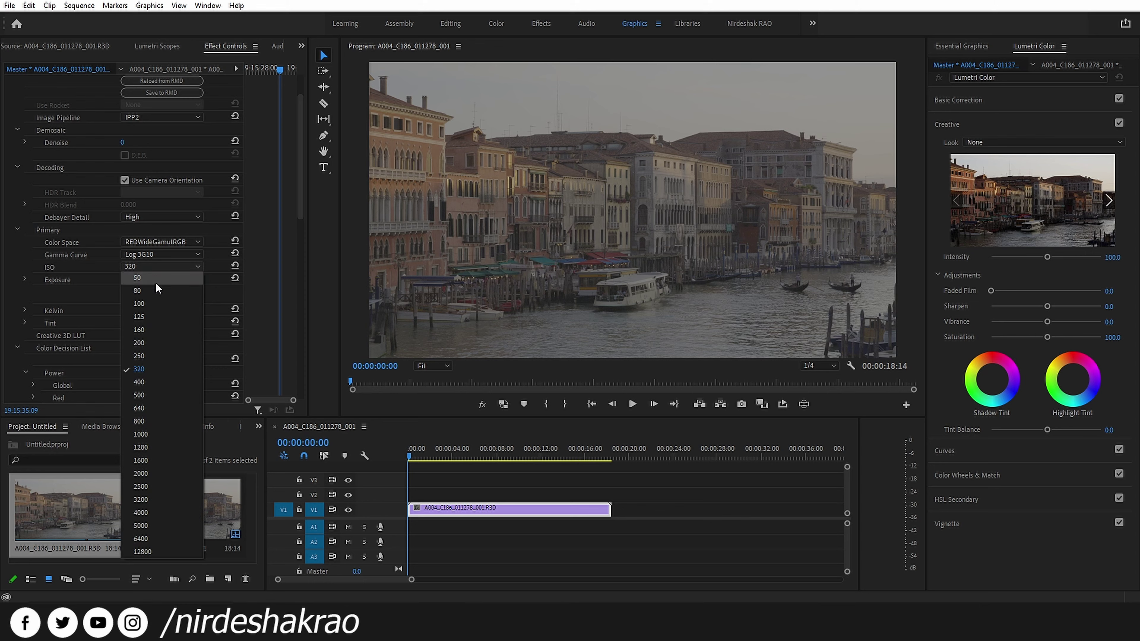
left_click(143, 393)
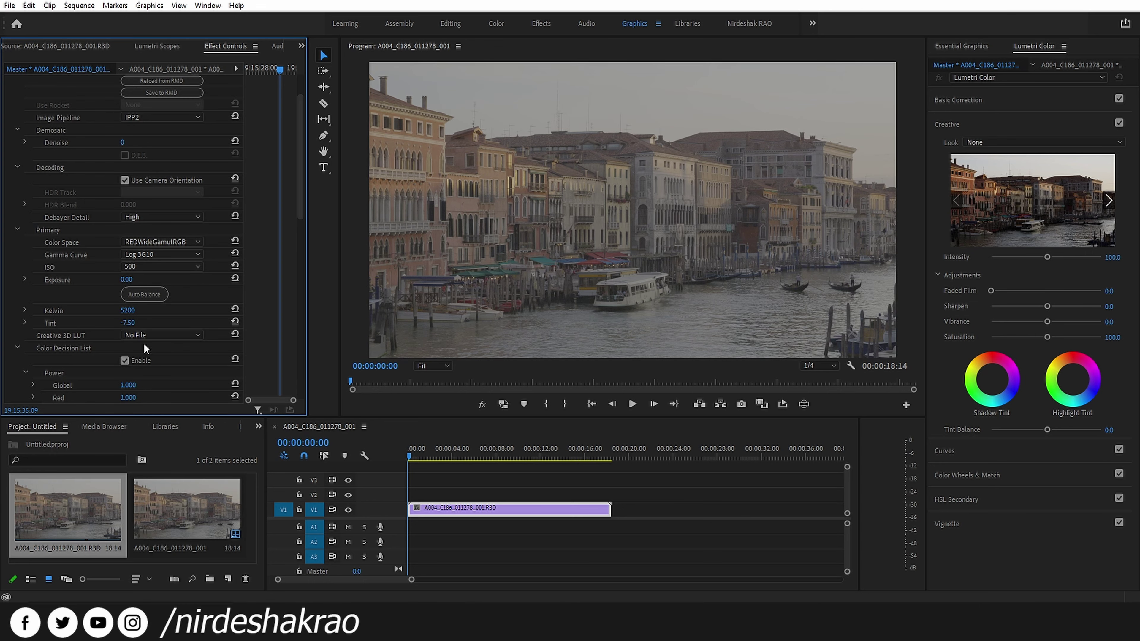
left_click(159, 263)
left_click(156, 539)
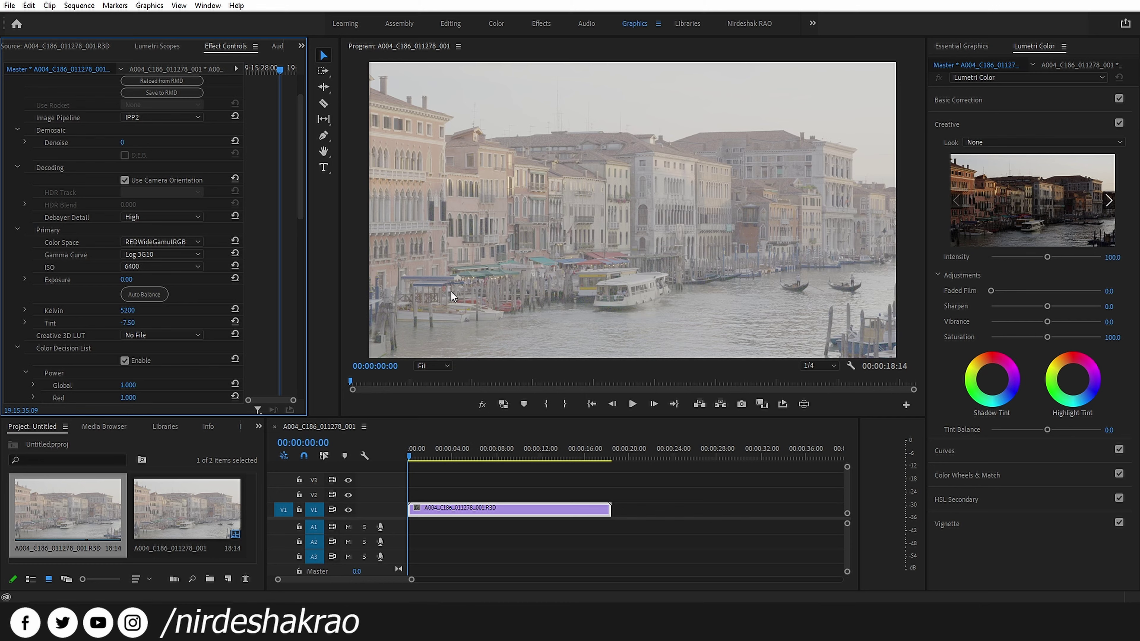
left_click(234, 267)
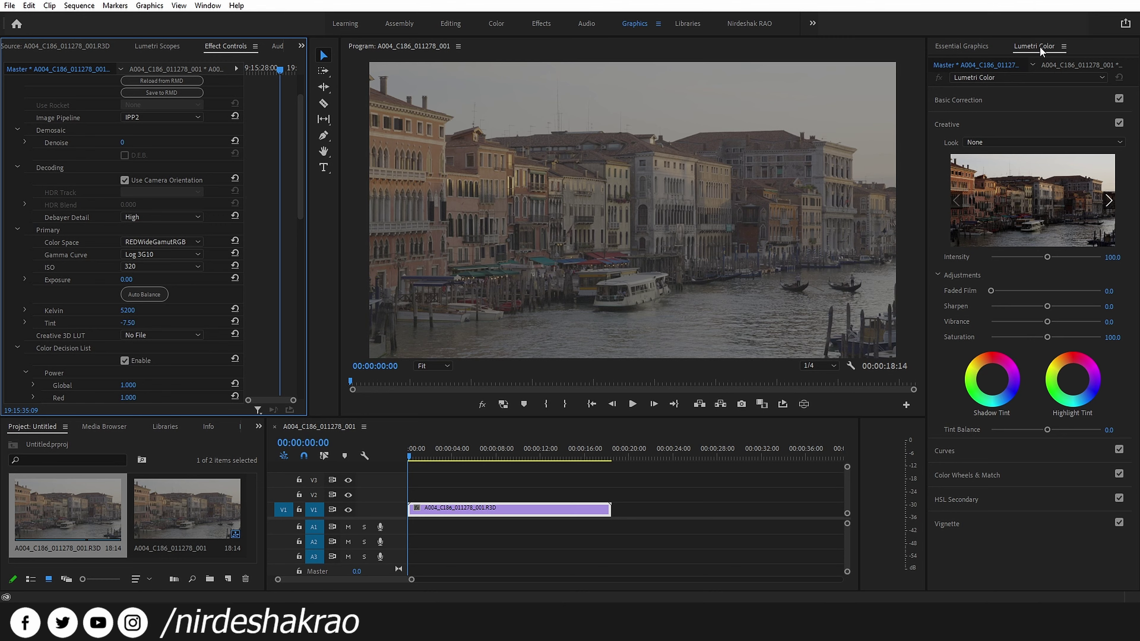
left_click(1044, 141)
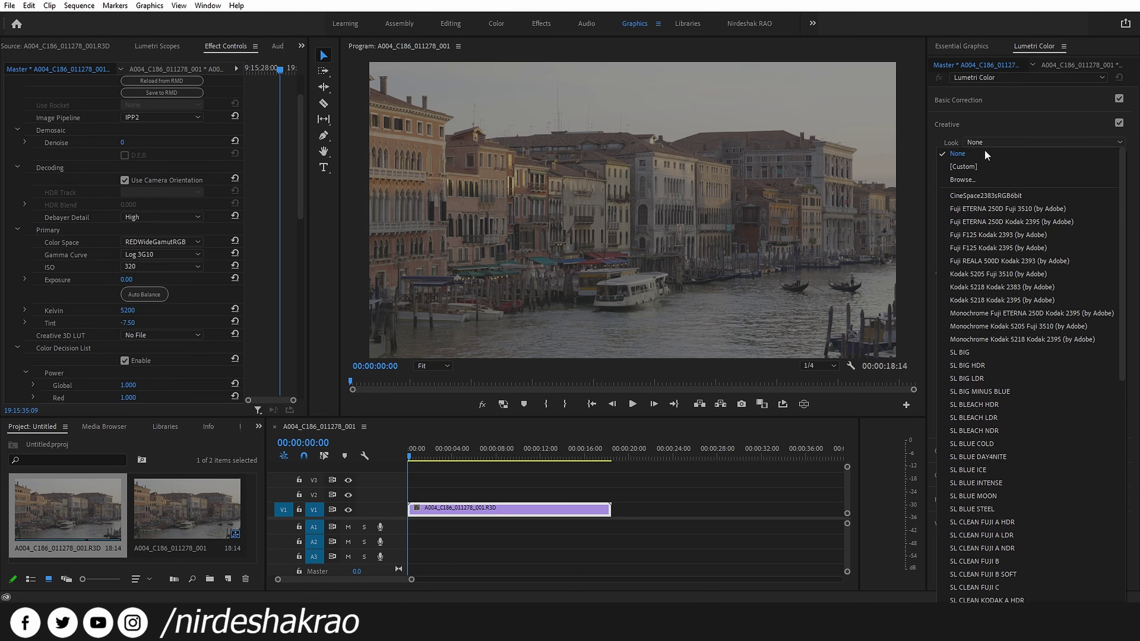
left_click(981, 180)
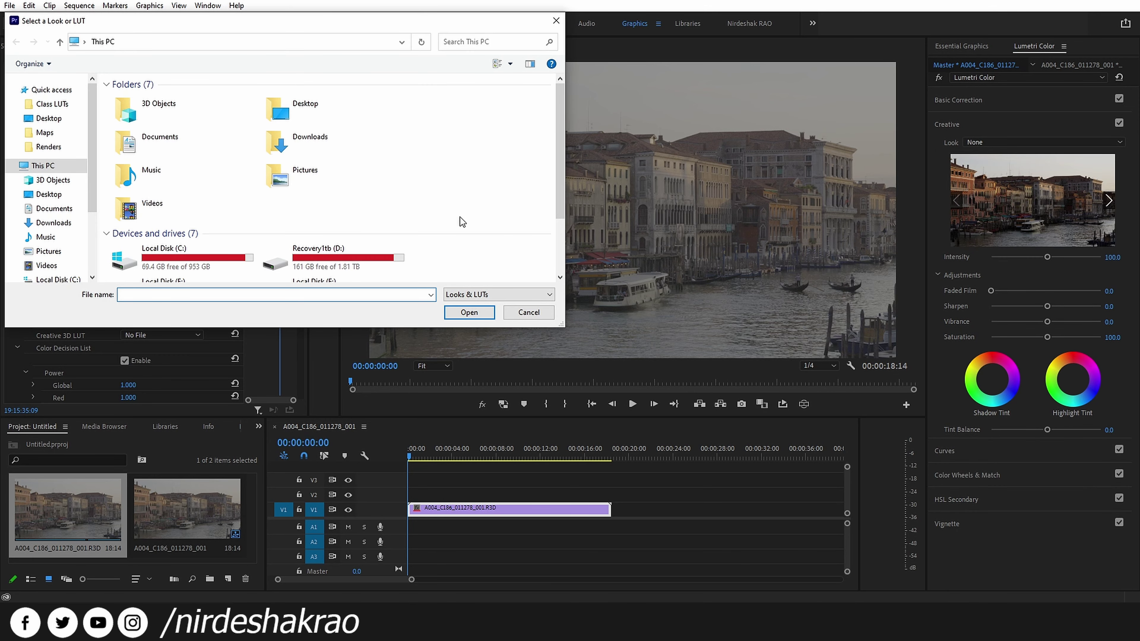
left_click(305, 631)
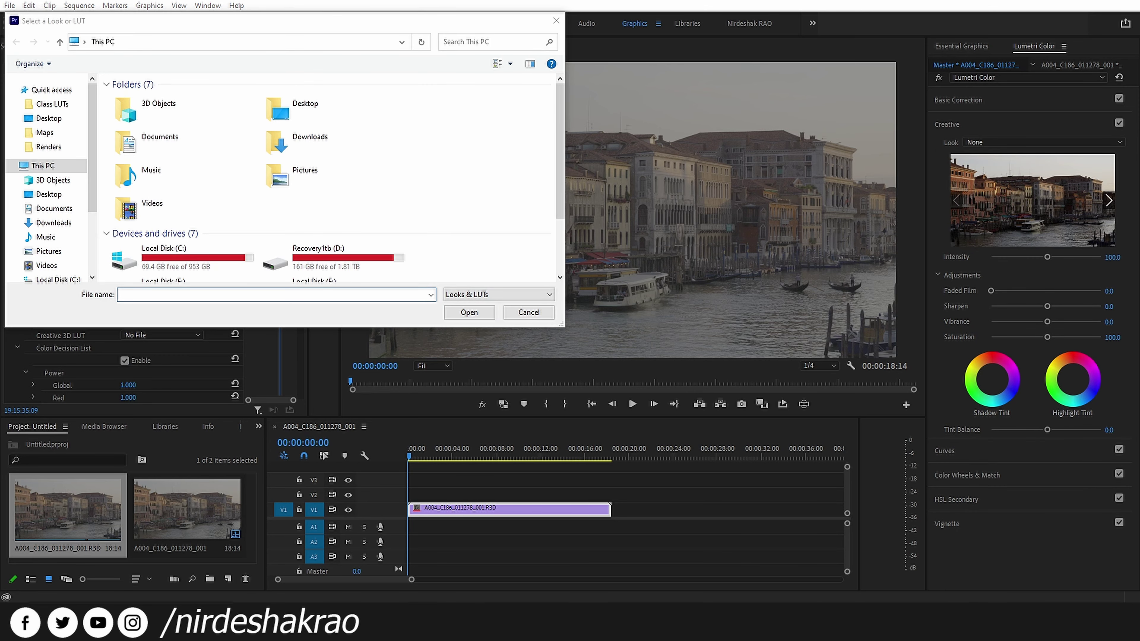
left_click(257, 554)
left_click(531, 85)
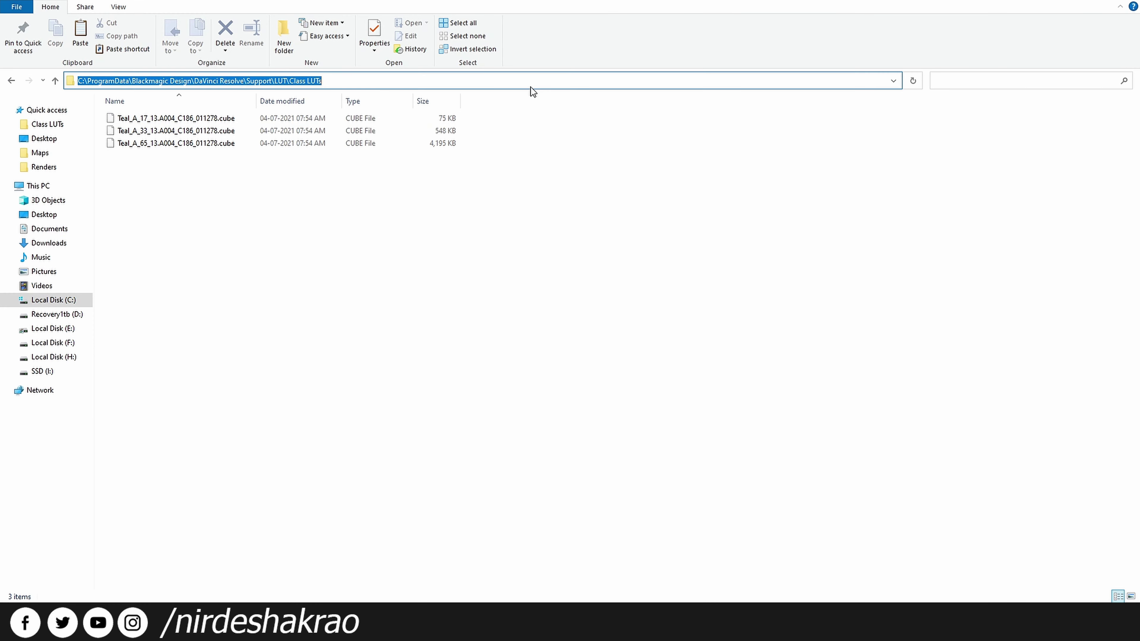
key("ctrl+c")
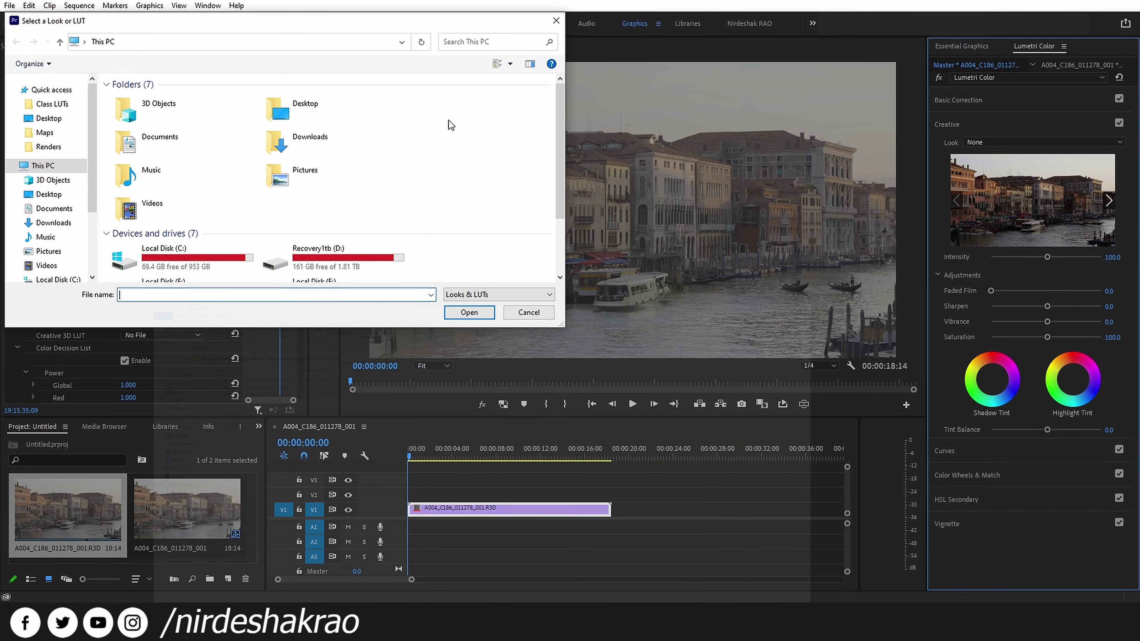
key("alt+Tab")
left_click(275, 43)
key("ctrl+v")
key("Return")
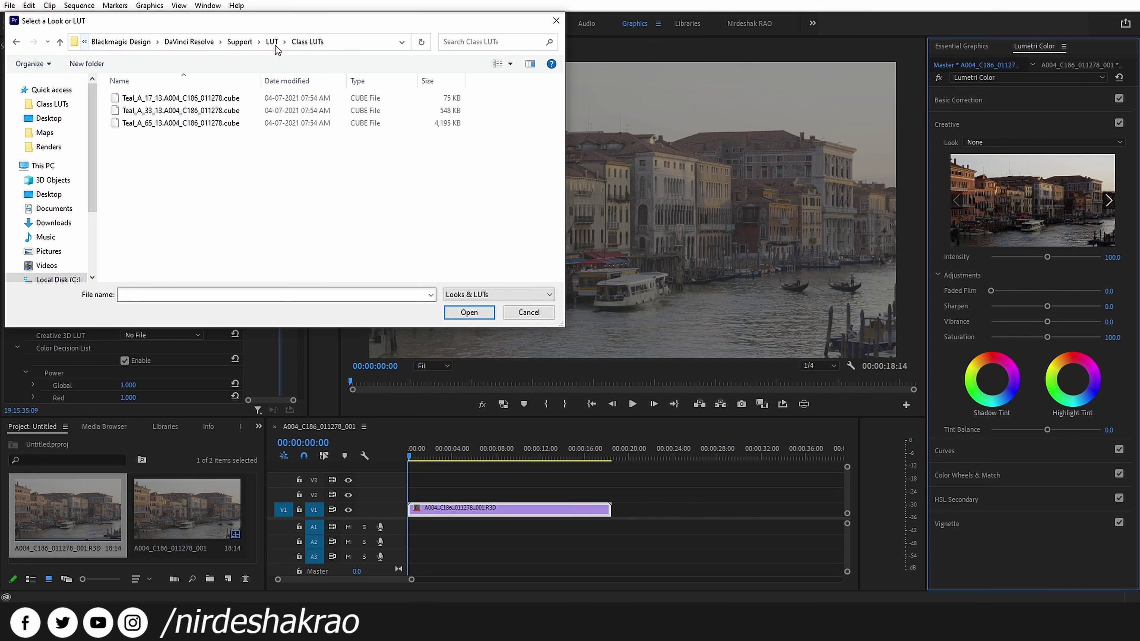
left_click(213, 128)
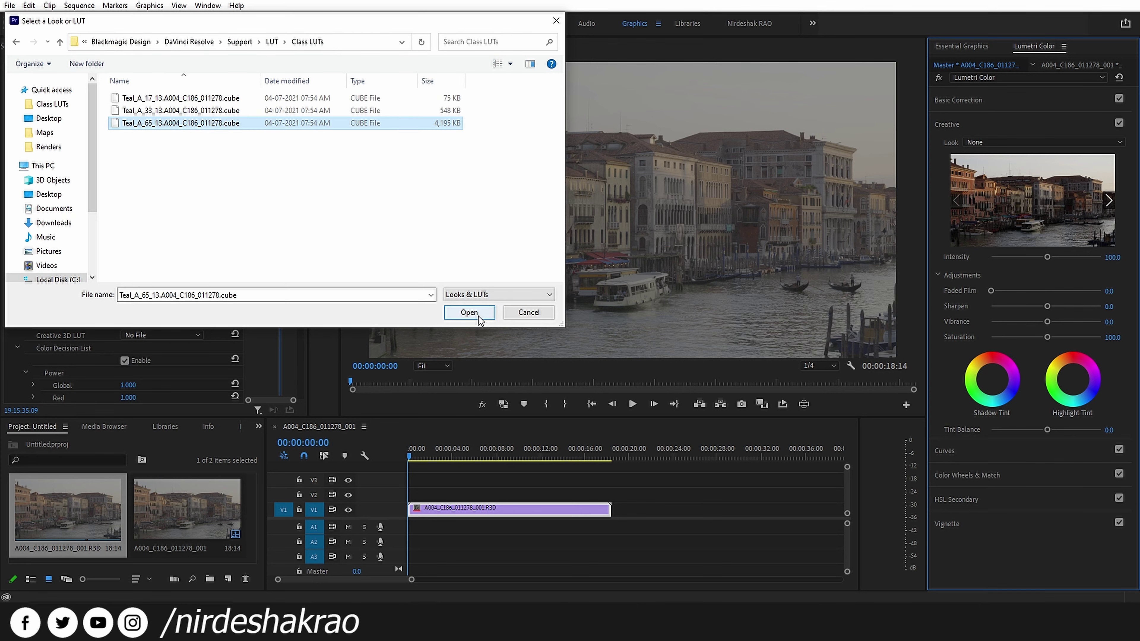
left_click(474, 315)
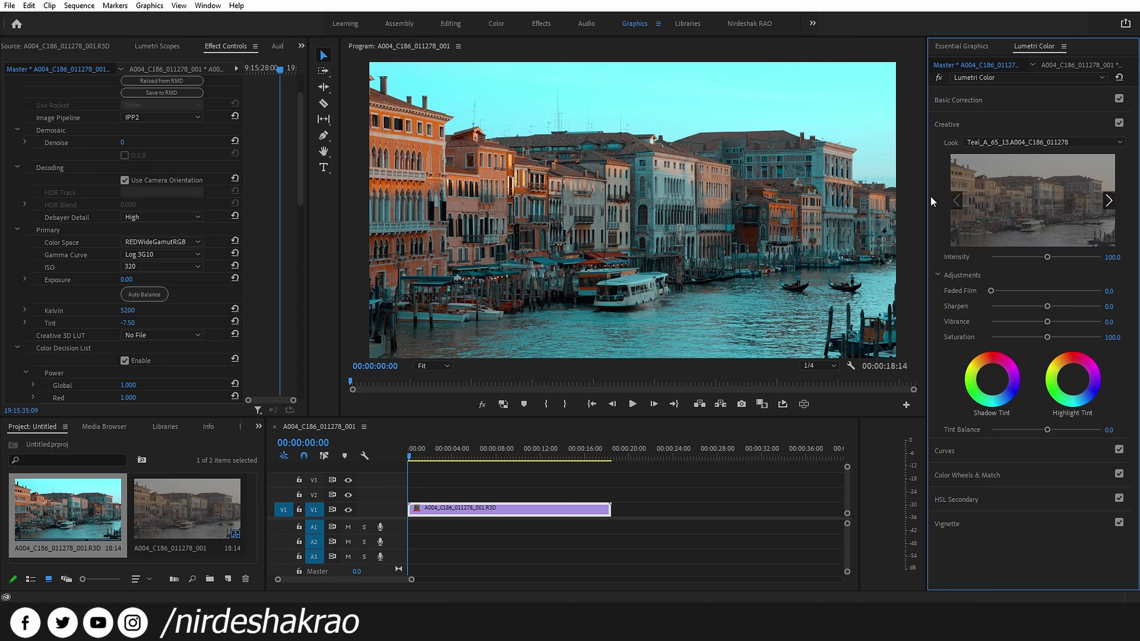
left_click(938, 78)
left_click(939, 78)
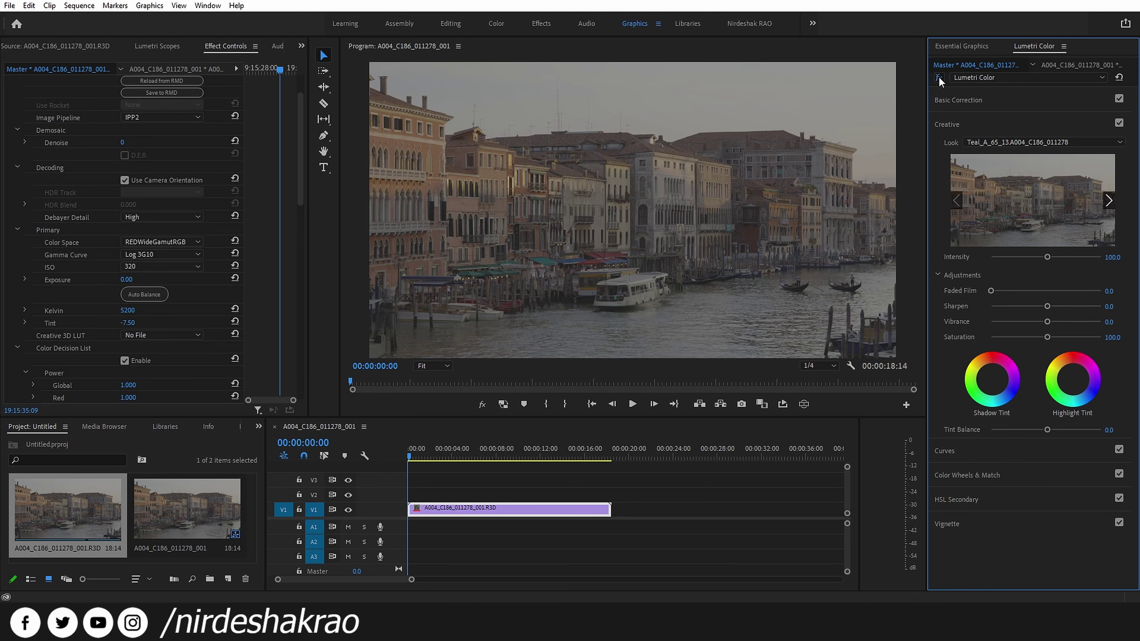
left_click(938, 78)
left_click(938, 78)
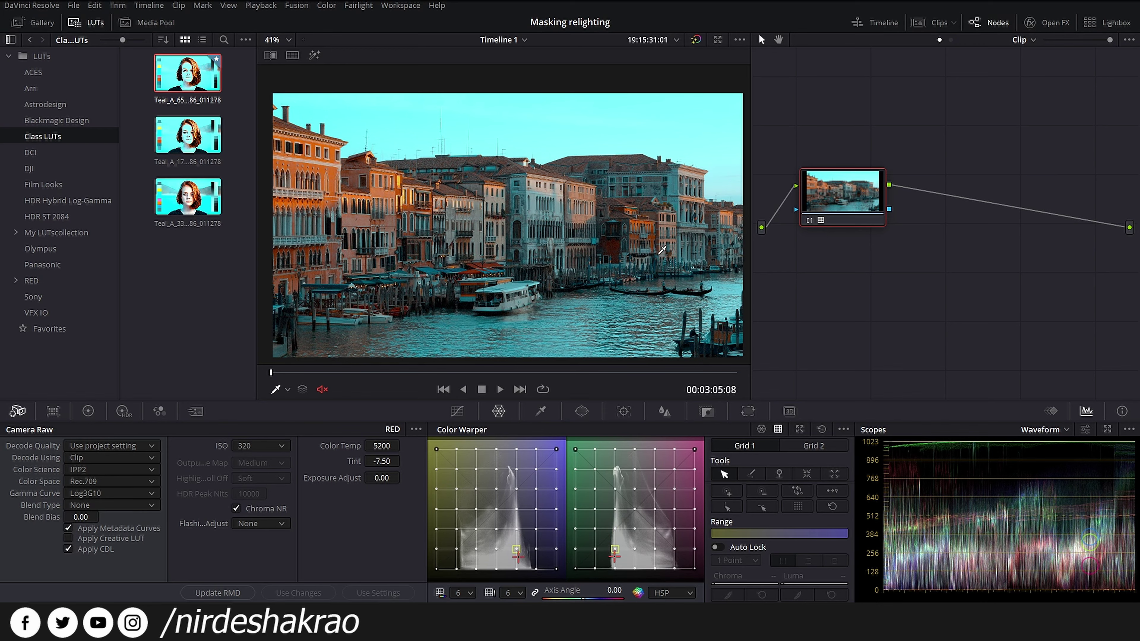
Reposition the node graph, show the clip thumbnail strip, and select the windswept man's portrait clip.
mouse_move(851, 209)
left_mouse_down()
mouse_move(858, 250)
mouse_move(943, 257)
left_mouse_up()
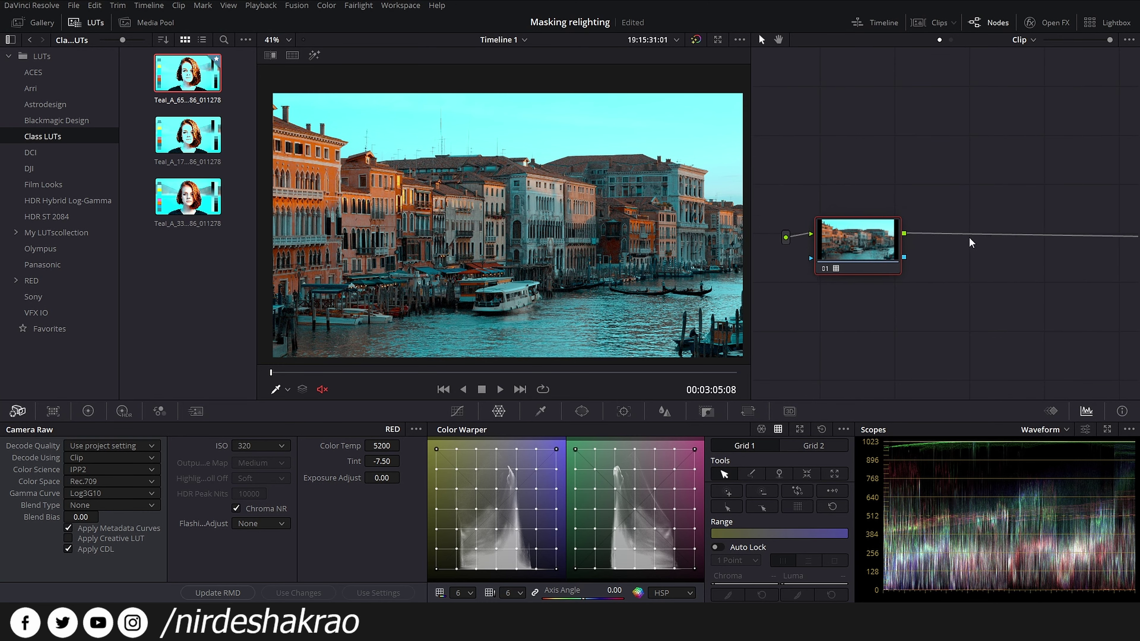
left_click_drag(969, 237, 812, 198)
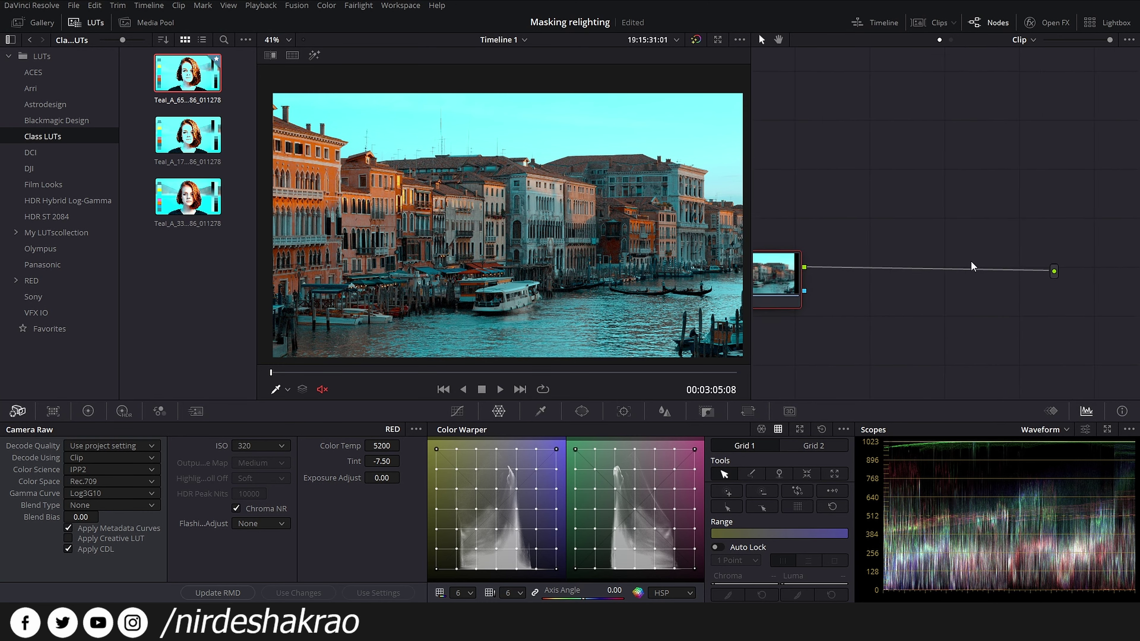
left_click(929, 26)
left_click(48, 366)
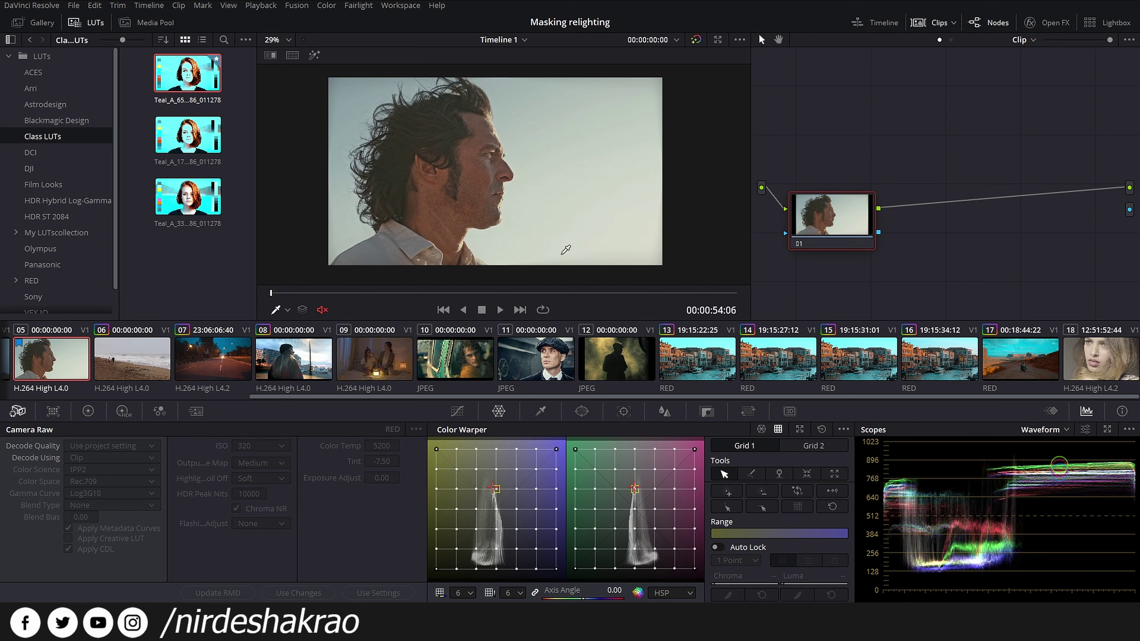
Add a serial node 02 after node 01 and apply the Teal_A_65 LUT to it.
left_click_drag(861, 222, 878, 181)
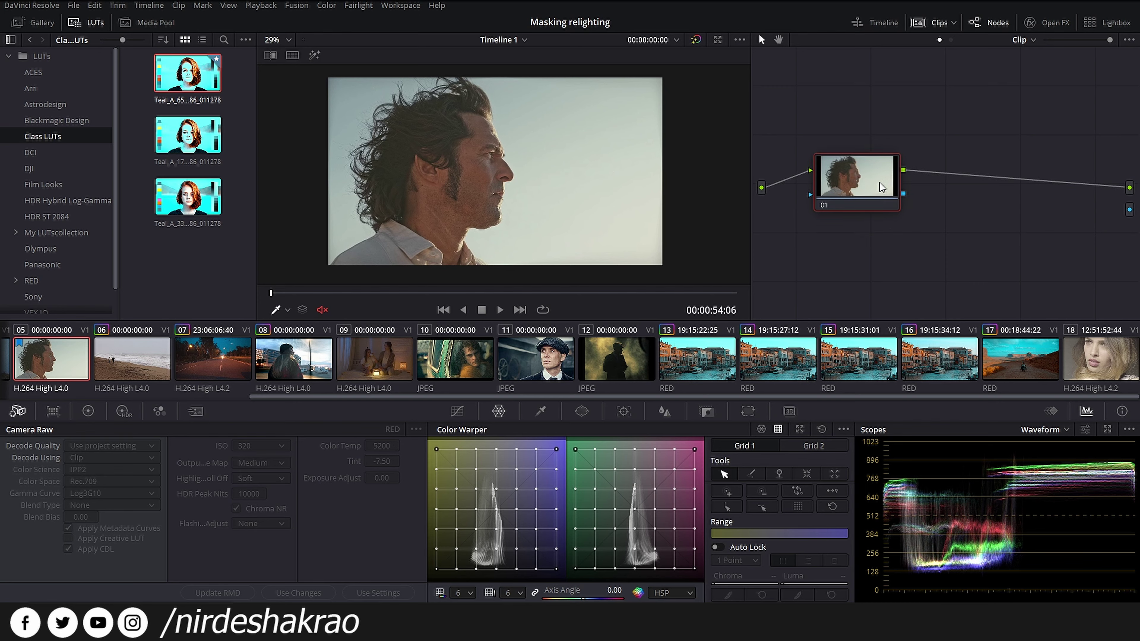
key("alt+s")
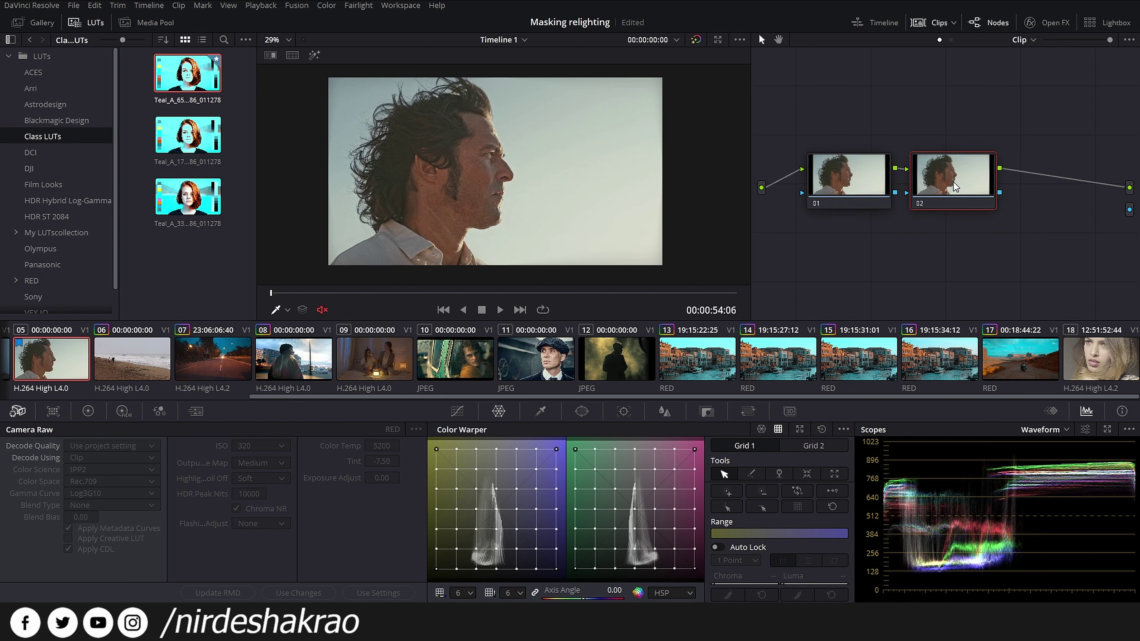
right_click(179, 72)
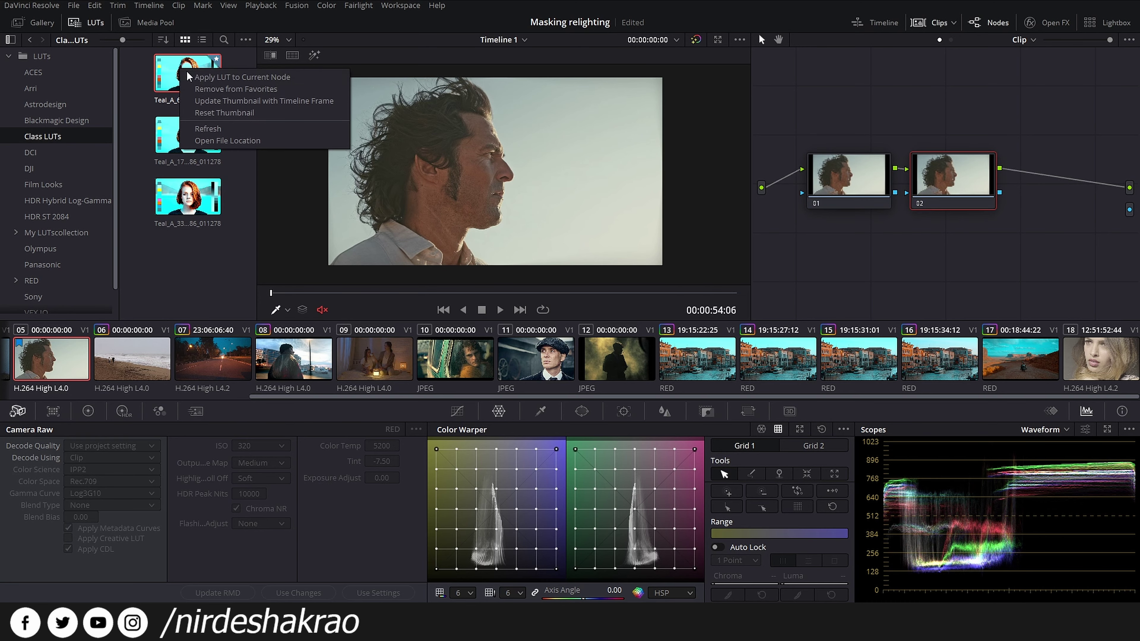
left_click(223, 79)
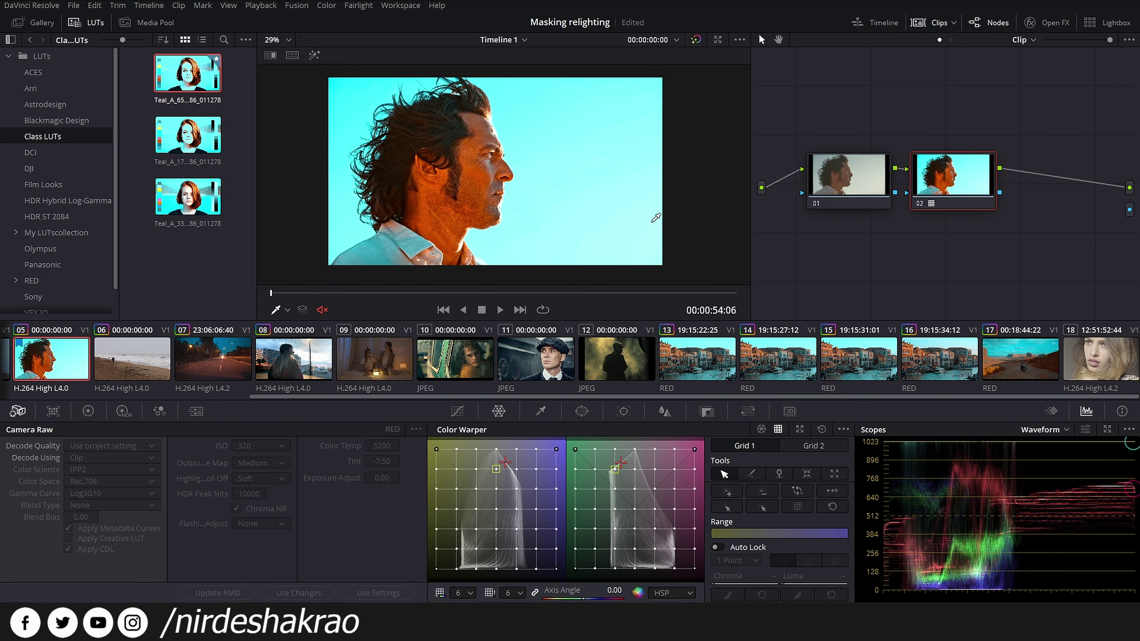
Compare the teal grade against the ungraded image, then show node 01's primary colour wheels.
key("ctrl+d")
key("ctrl+d")
key("ctrl+d")
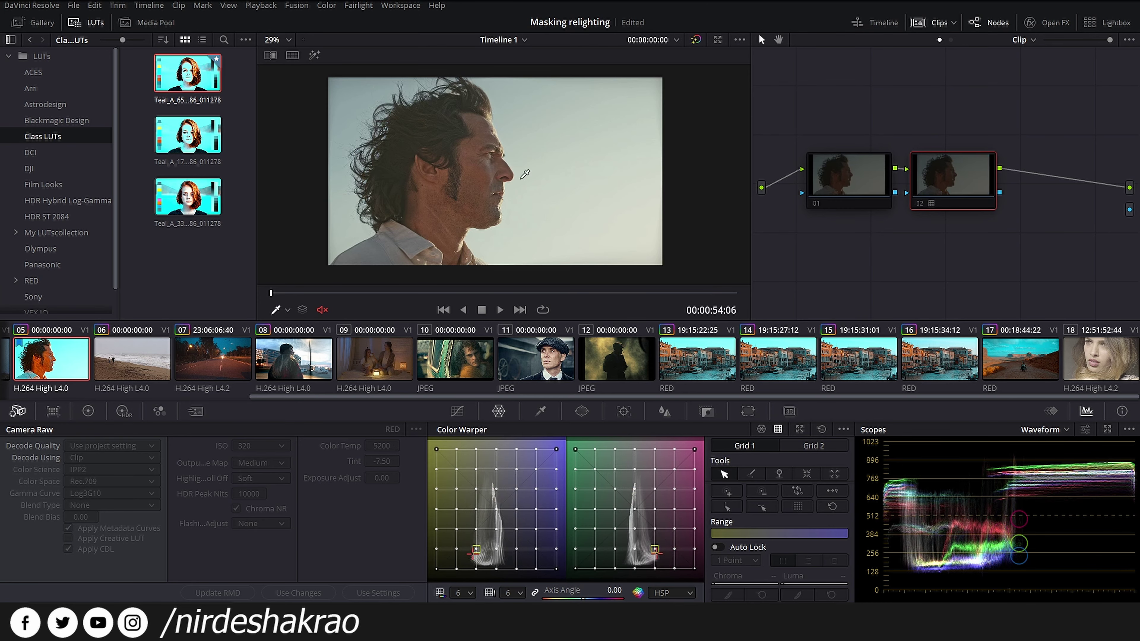
key("ctrl+d")
left_click(851, 172)
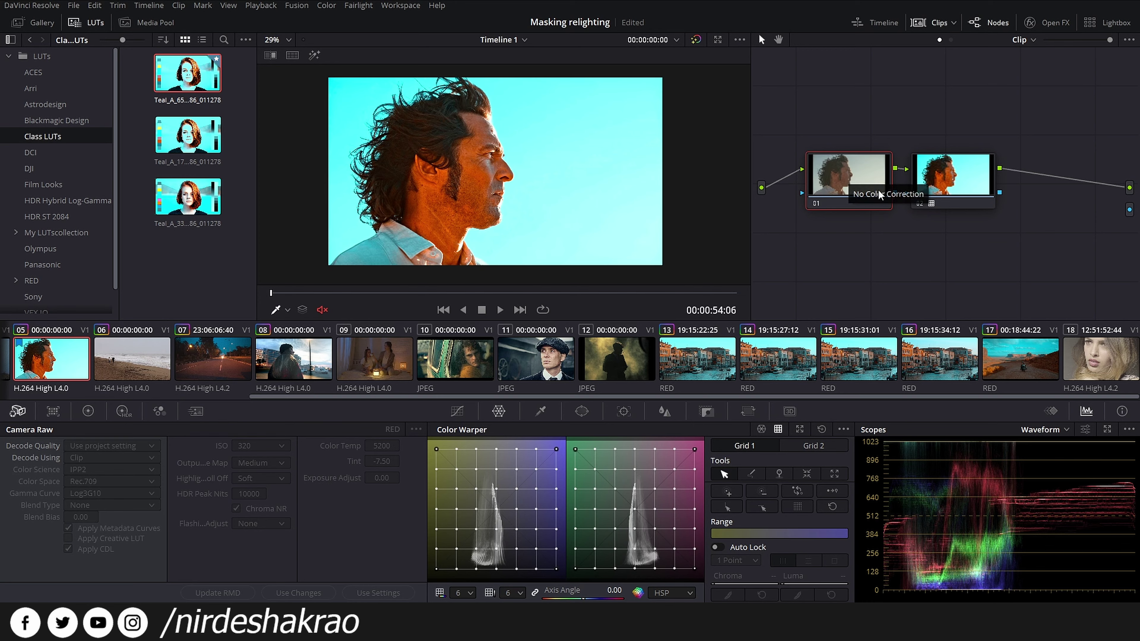
left_click(88, 412)
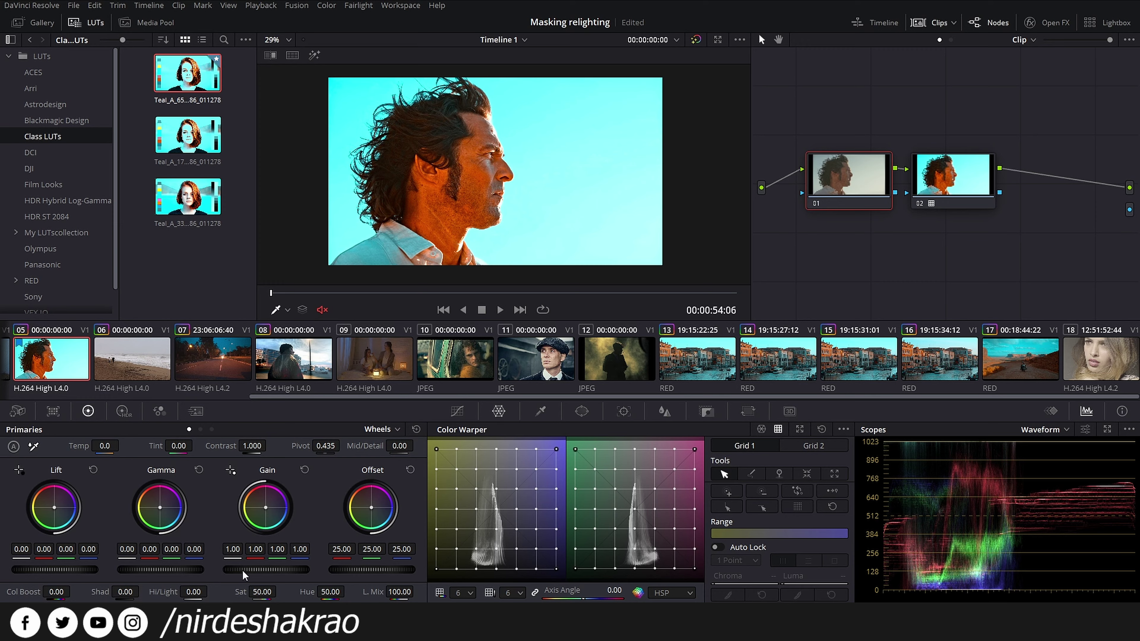
Lower node 01's master Gain to 0.78 to darken the portrait.
left_click_drag(262, 569, 262, 569)
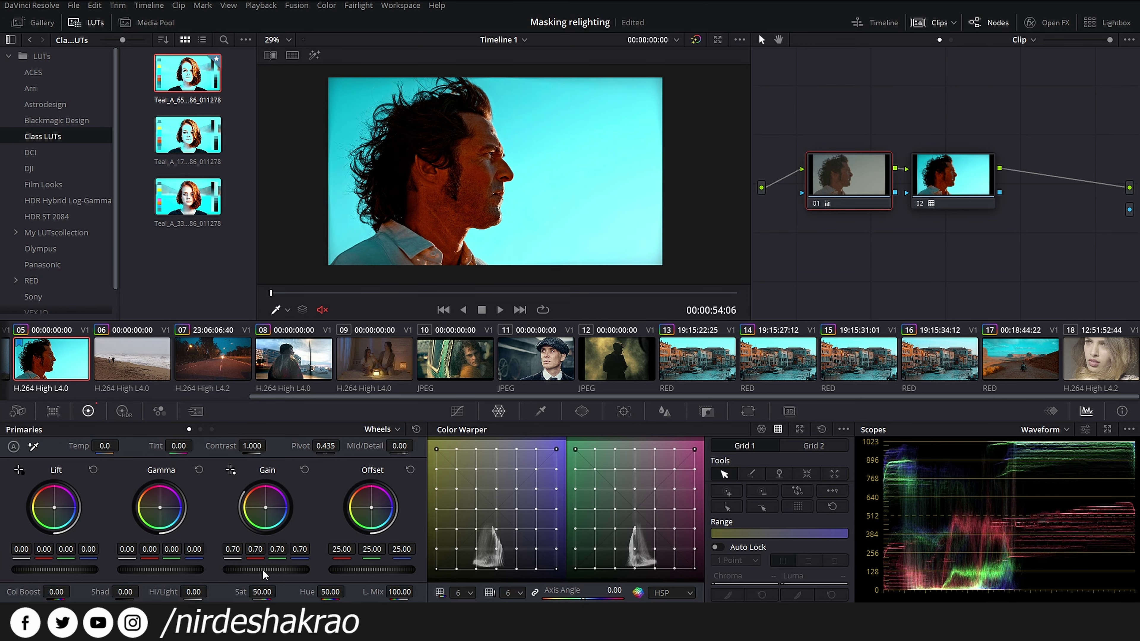
scroll(581, 208, "up", 1)
scroll(628, 215, "up", 2)
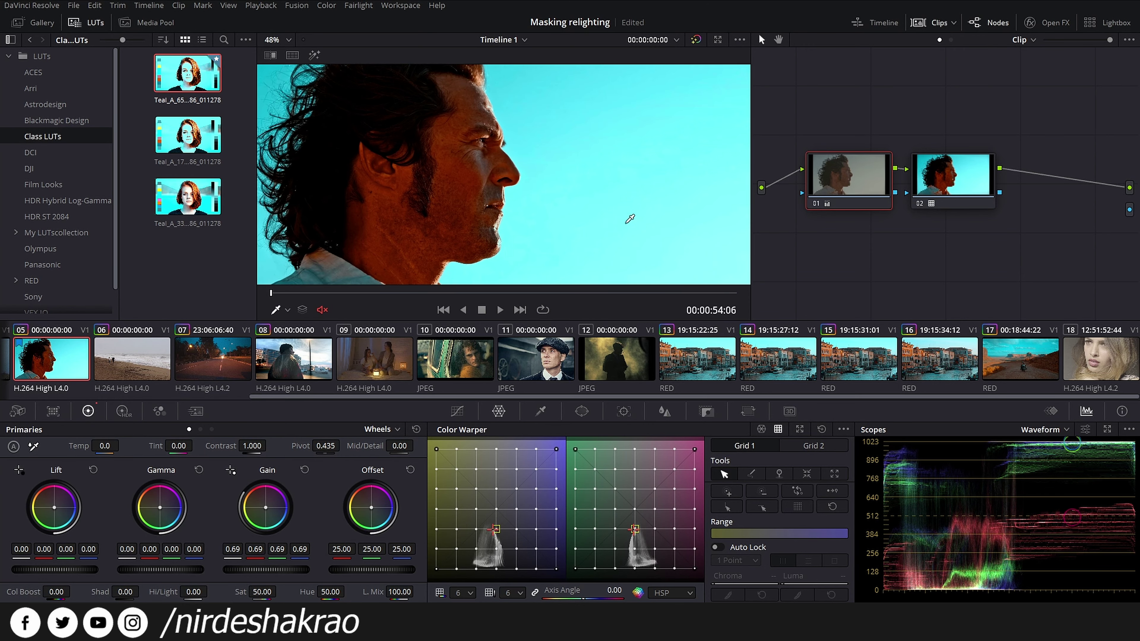
scroll(540, 234, "up", 2)
scroll(539, 234, "up", 1)
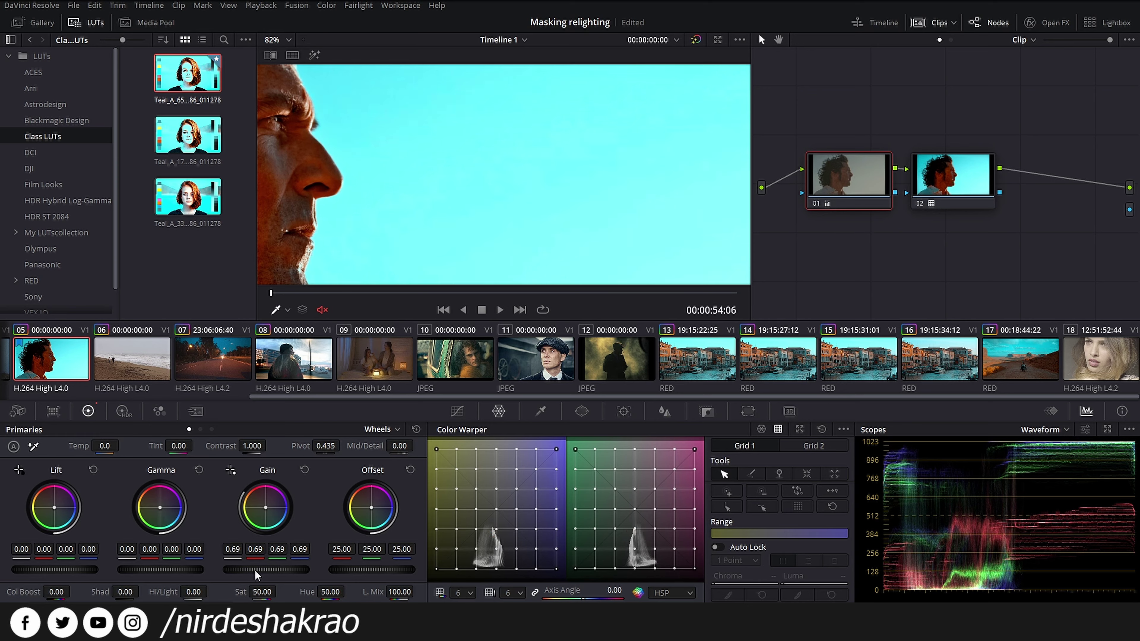
left_click_drag(255, 570, 255, 570)
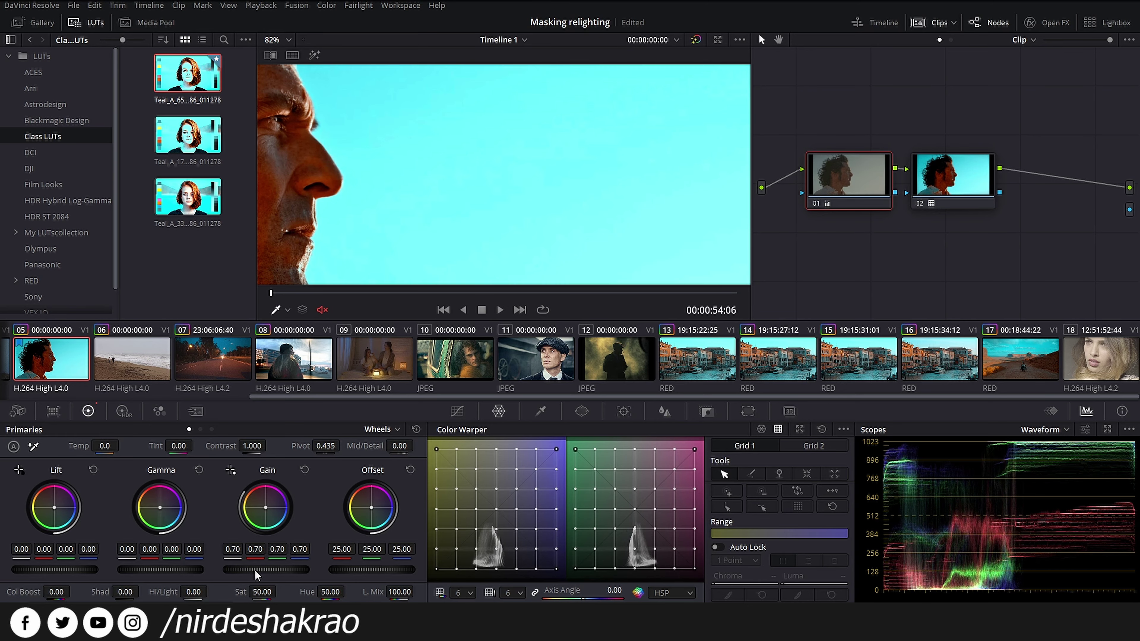
scroll(255, 570, "down", 2)
scroll(255, 570, "up", 1)
scroll(255, 570, "down", 1)
scroll(565, 186, "down", 1)
scroll(558, 230, "down", 1)
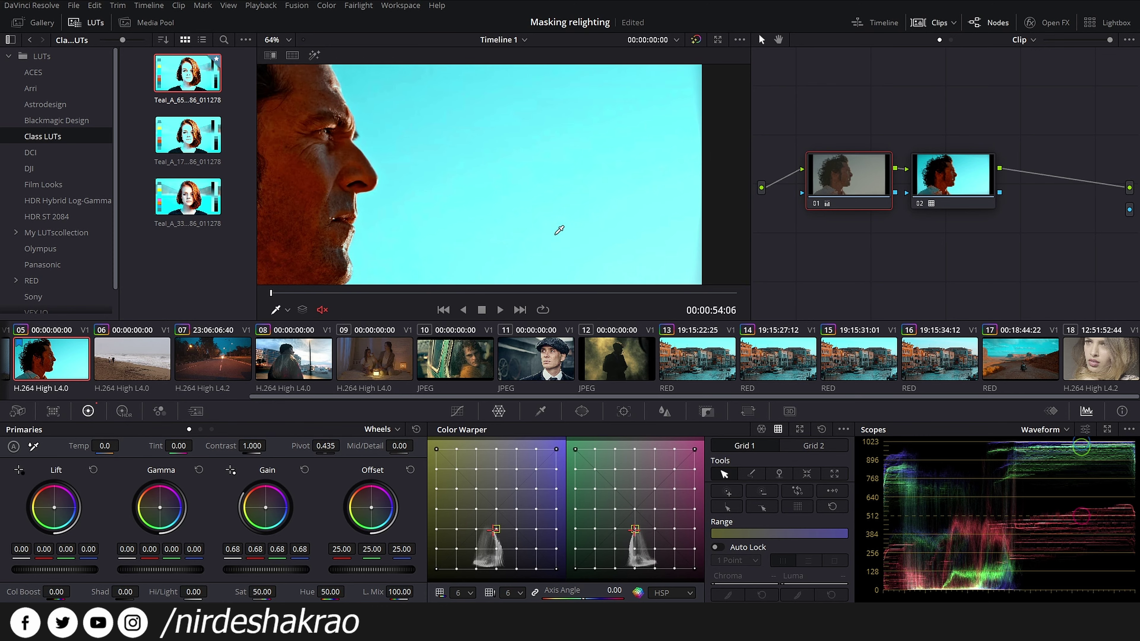
scroll(559, 230, "down", 2)
scroll(611, 216, "down", 2)
Raise node 01's master Lift to 0.05 beneath the teal LUT.
mouse_move(618, 217)
left_mouse_down()
mouse_move(626, 231)
mouse_move(644, 230)
left_mouse_up()
scroll(625, 232, "up", 1)
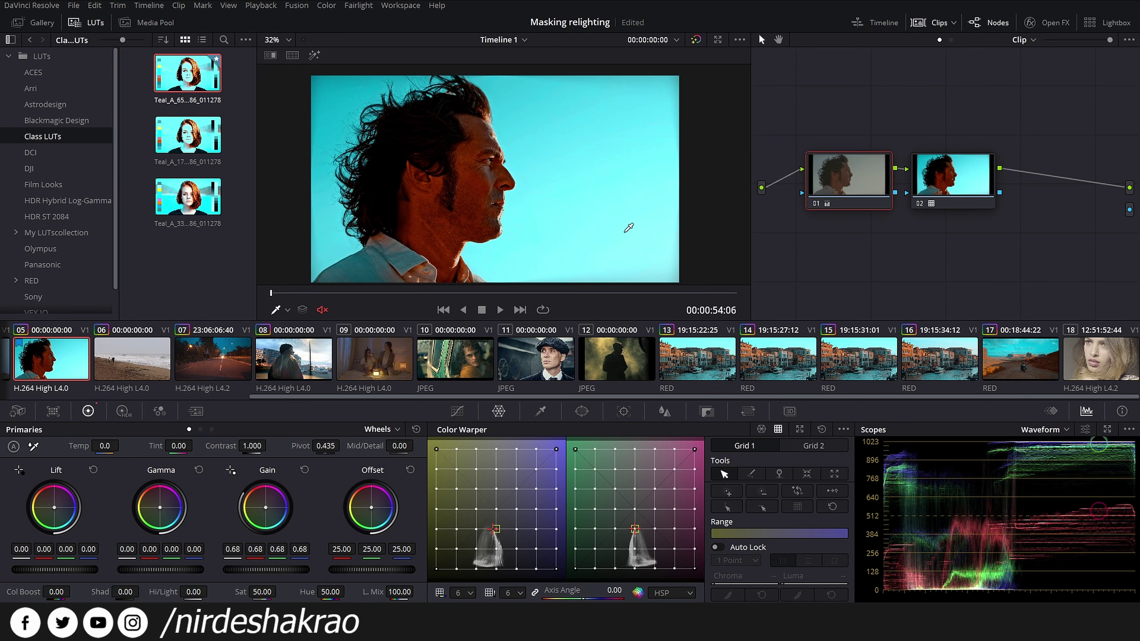
scroll(617, 224, "up", 5)
scroll(275, 571, "up", 5)
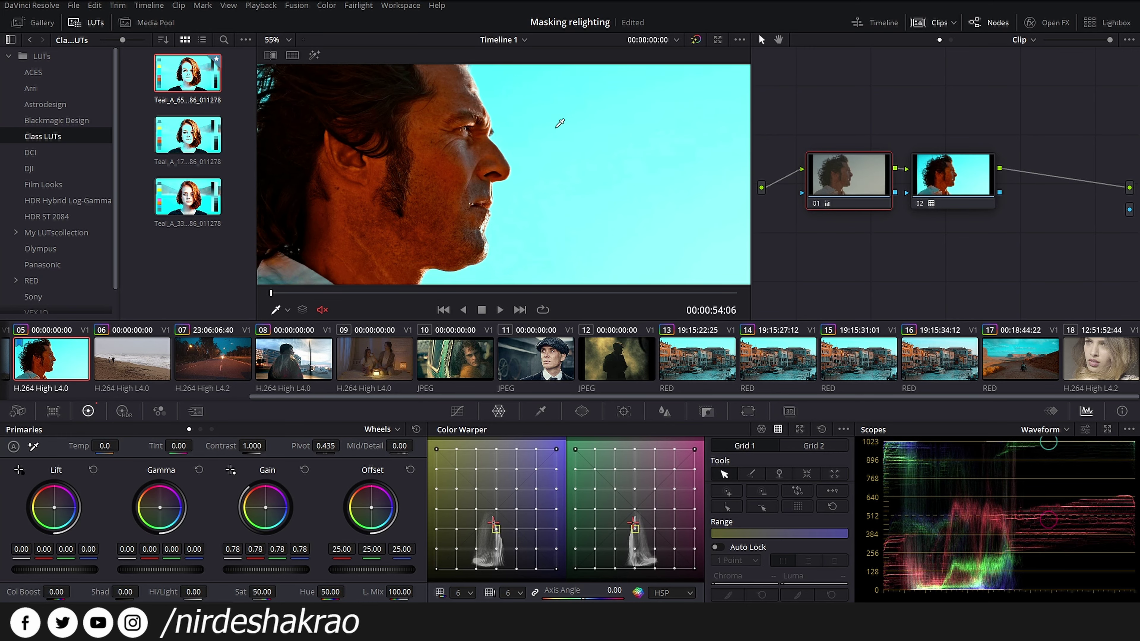
scroll(534, 179, "down", 4)
left_click_drag(536, 209, 606, 175)
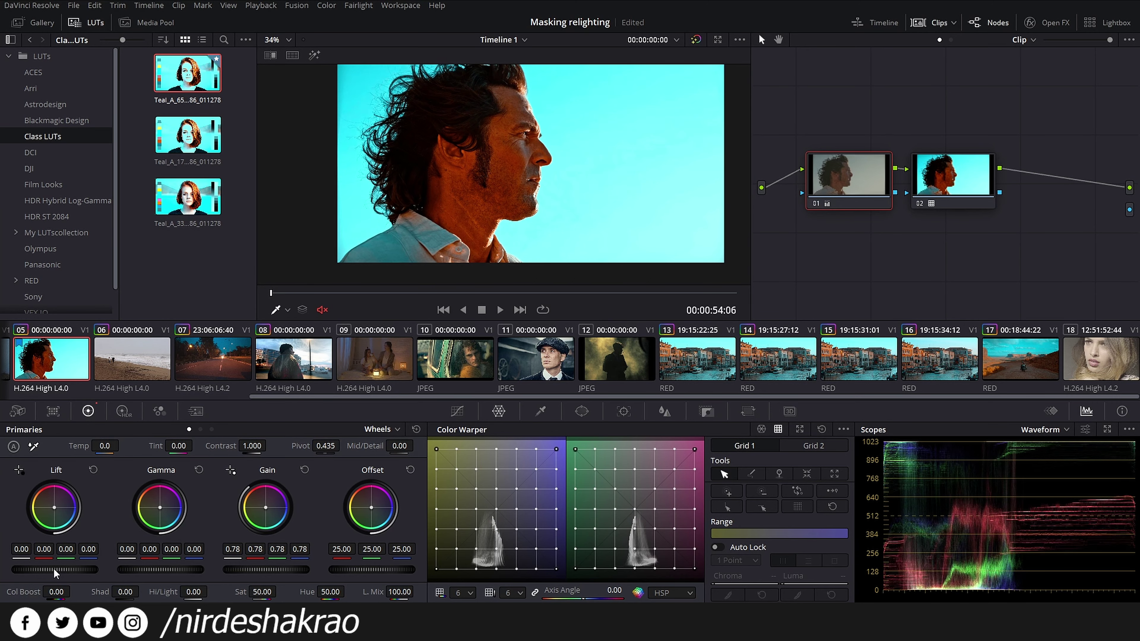
scroll(53, 567, "up", 3)
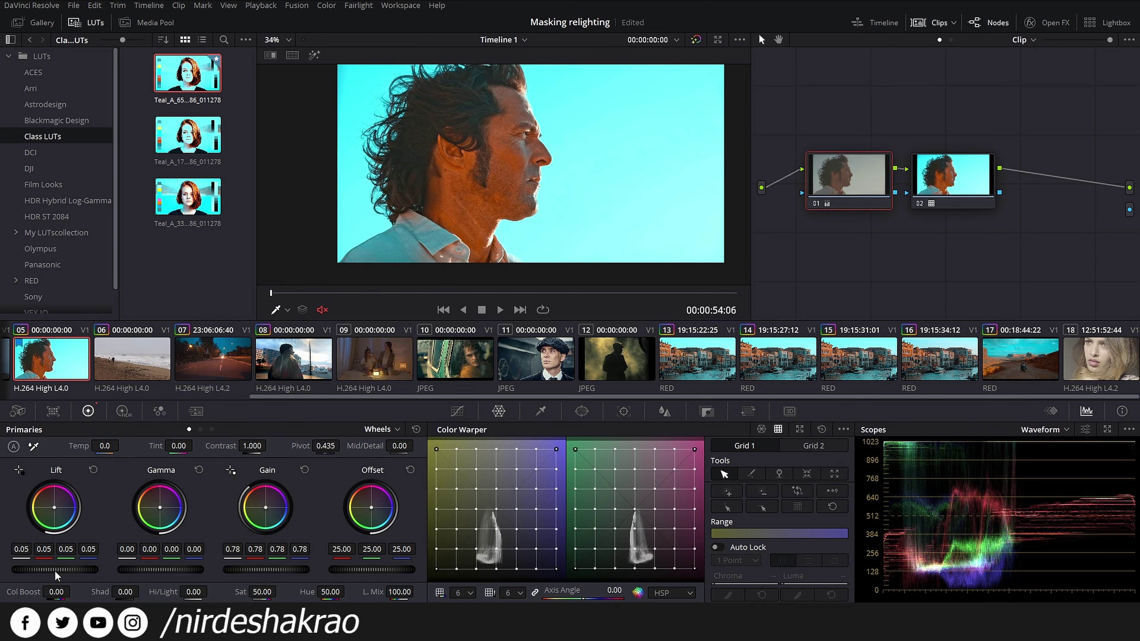
scroll(54, 571, "down", 6)
scroll(498, 173, "up", 1)
scroll(499, 172, "up", 1)
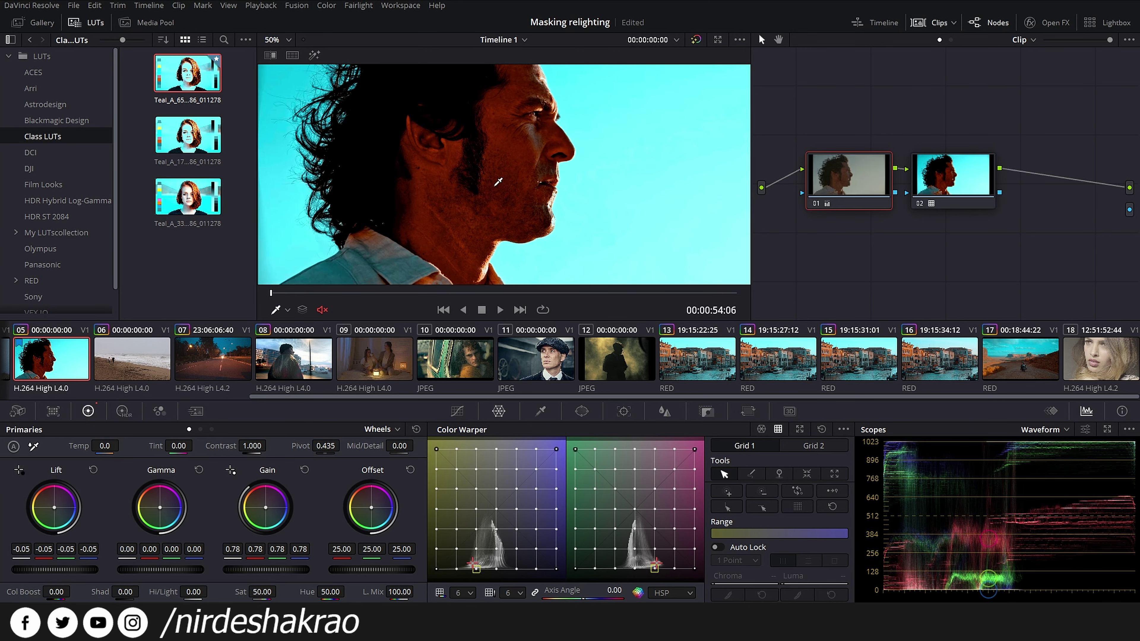
scroll(55, 568, "up", 2)
scroll(55, 569, "up", 2)
scroll(55, 569, "up", 2)
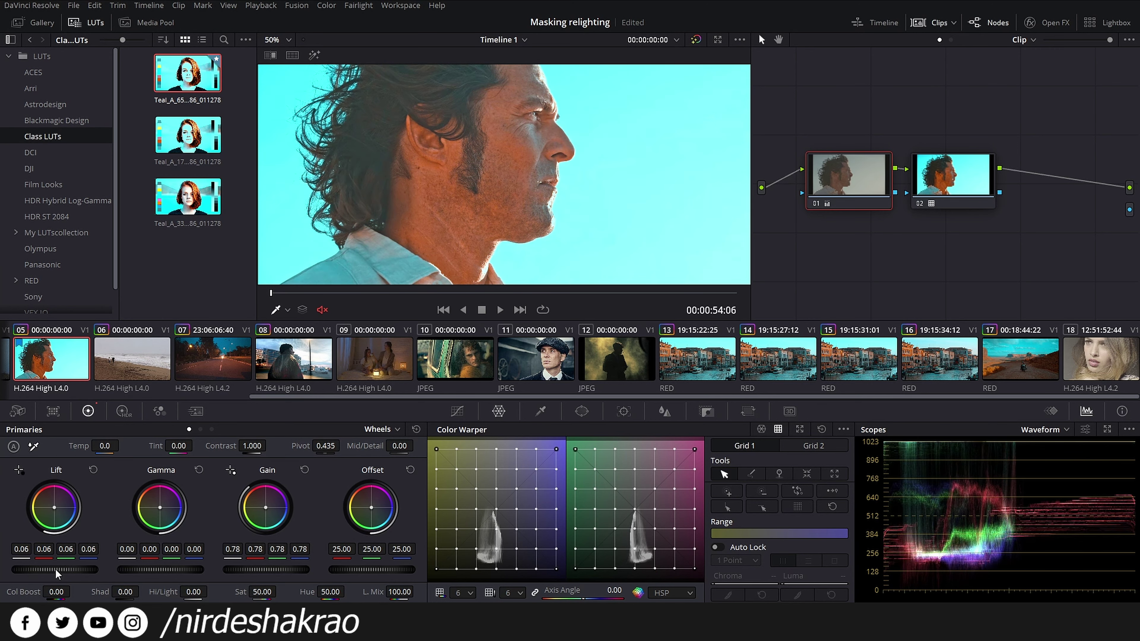
scroll(463, 192, "down", 1)
scroll(463, 192, "down", 1)
scroll(463, 193, "down", 1)
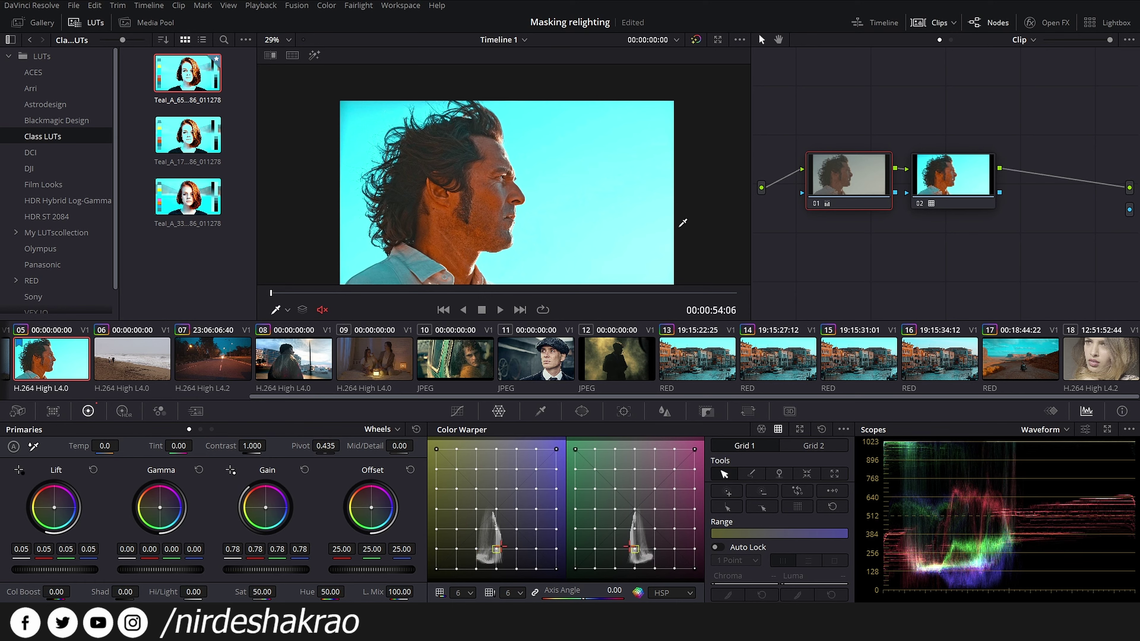
Bypass the grade on and off to compare, then move to the beach shot clip.
key("shift+d")
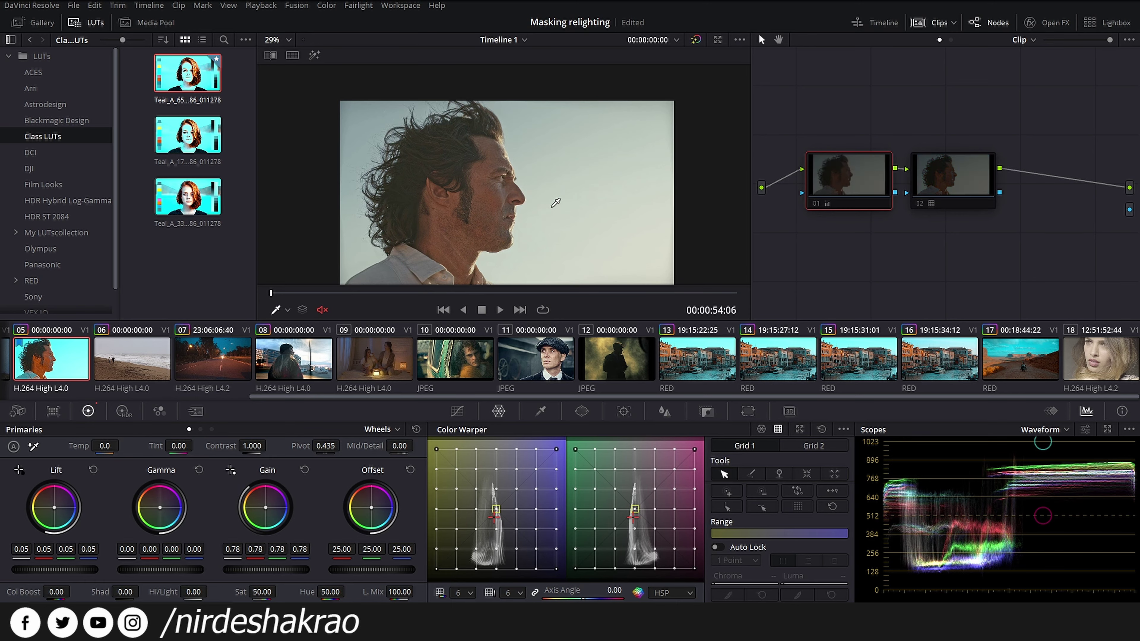
key("shift+d")
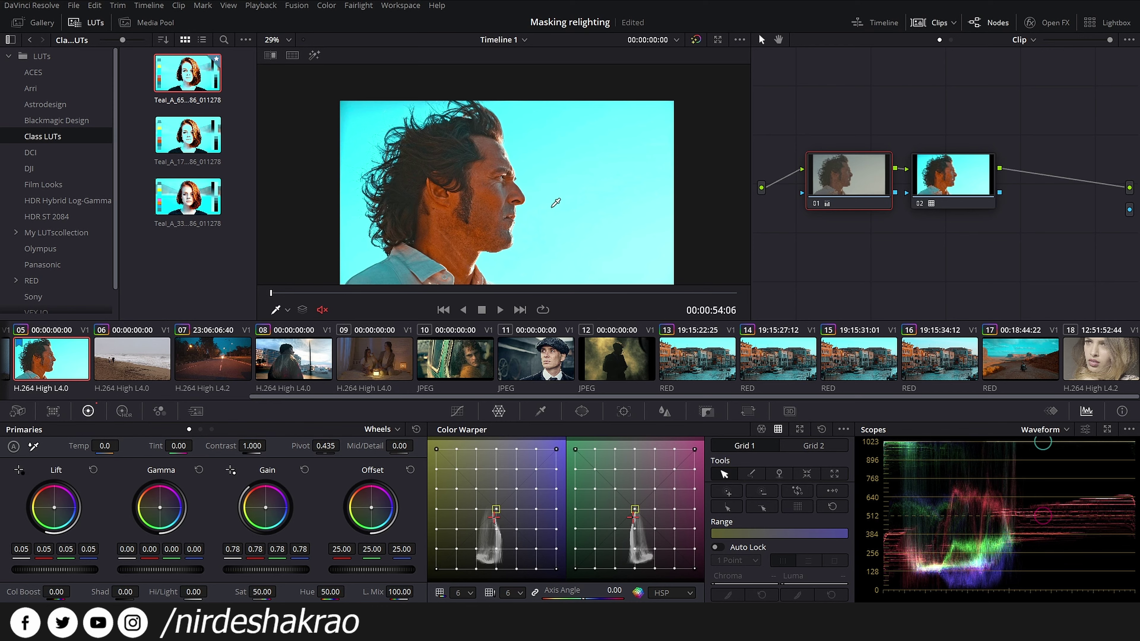
left_click(140, 361)
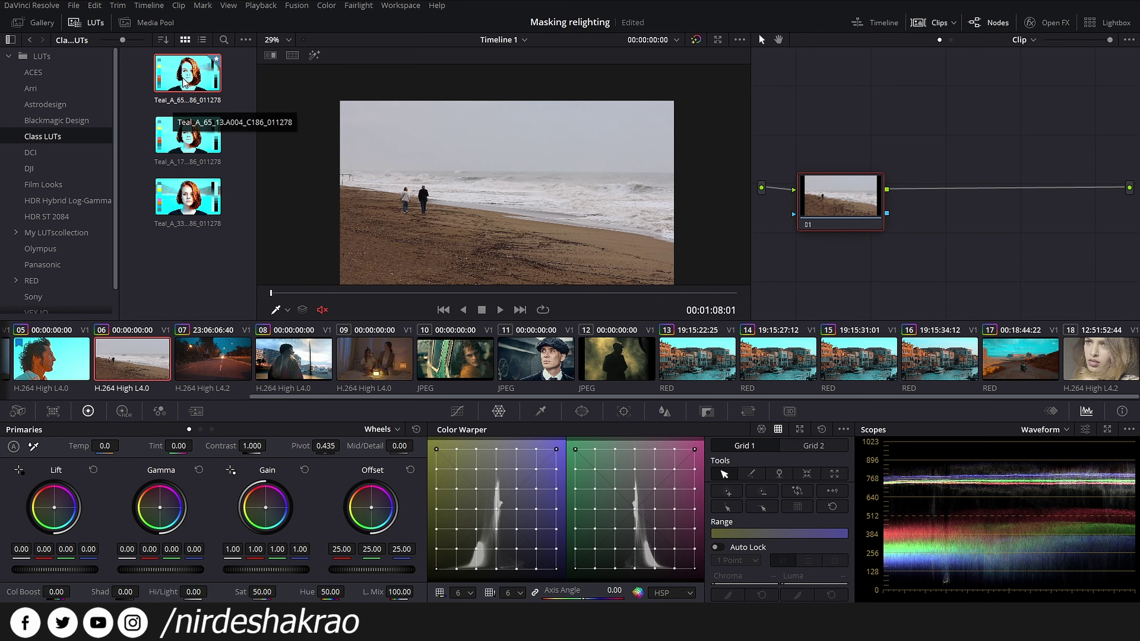
Apply the teal LUT to the beach clip's node, then place a new empty node 01 ahead of it.
right_click(189, 87)
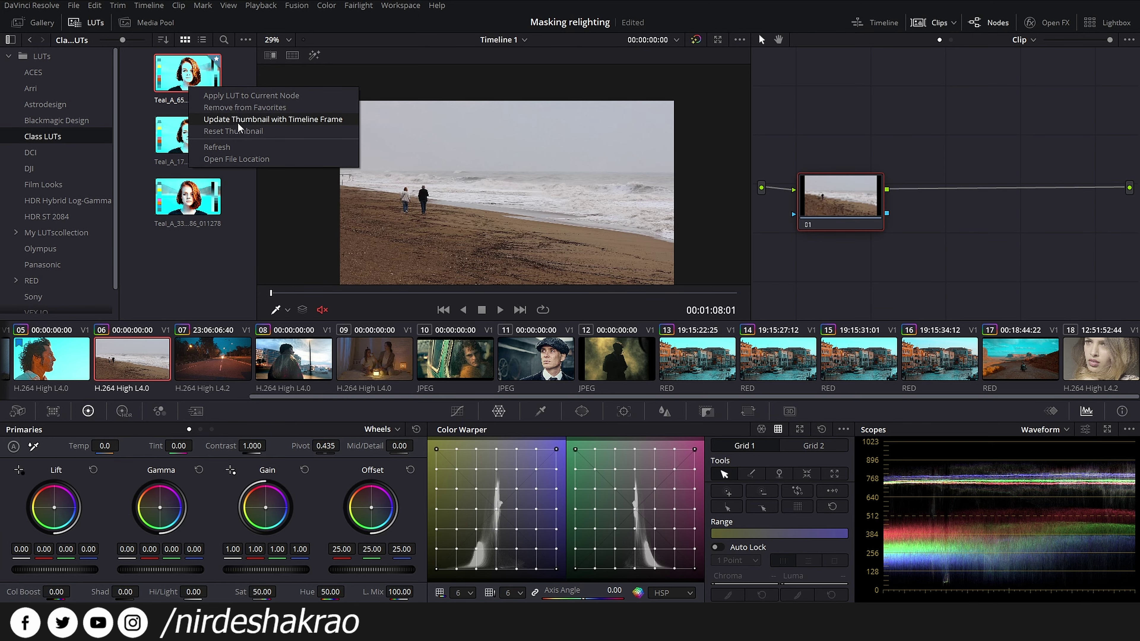
left_click(225, 96)
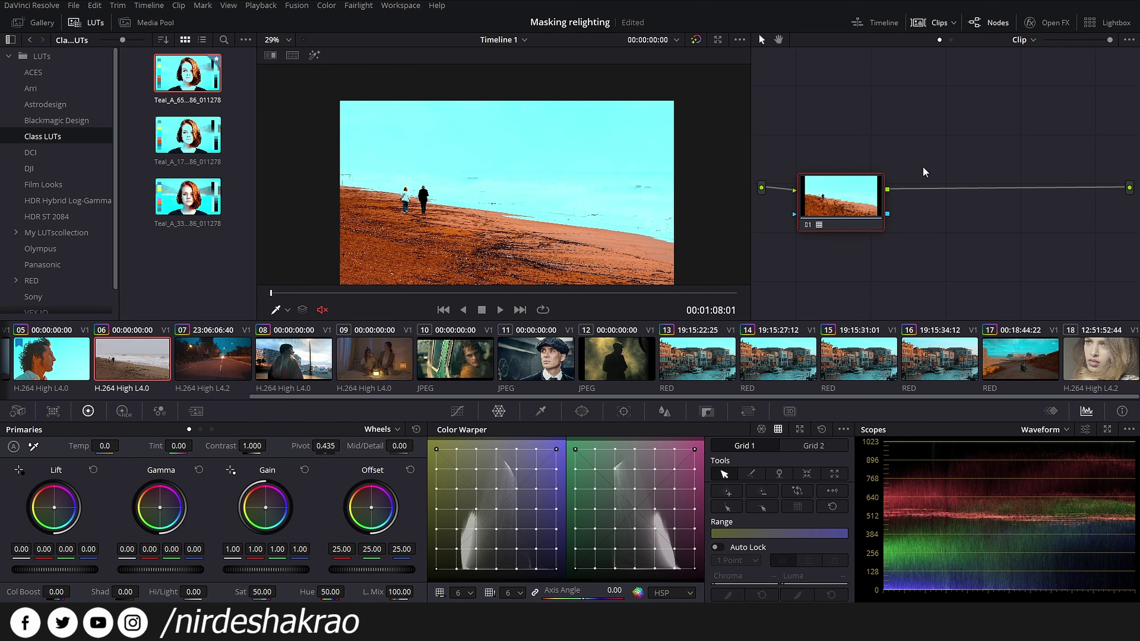
left_click_drag(811, 210, 935, 191)
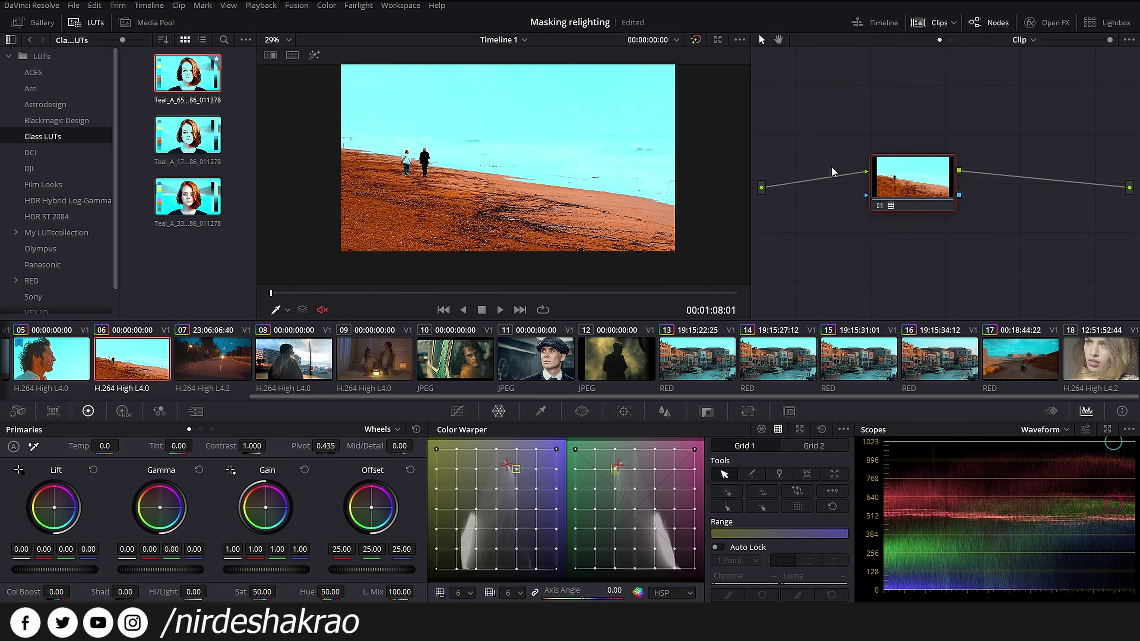
key("shift+s")
left_click_drag(952, 220, 844, 170)
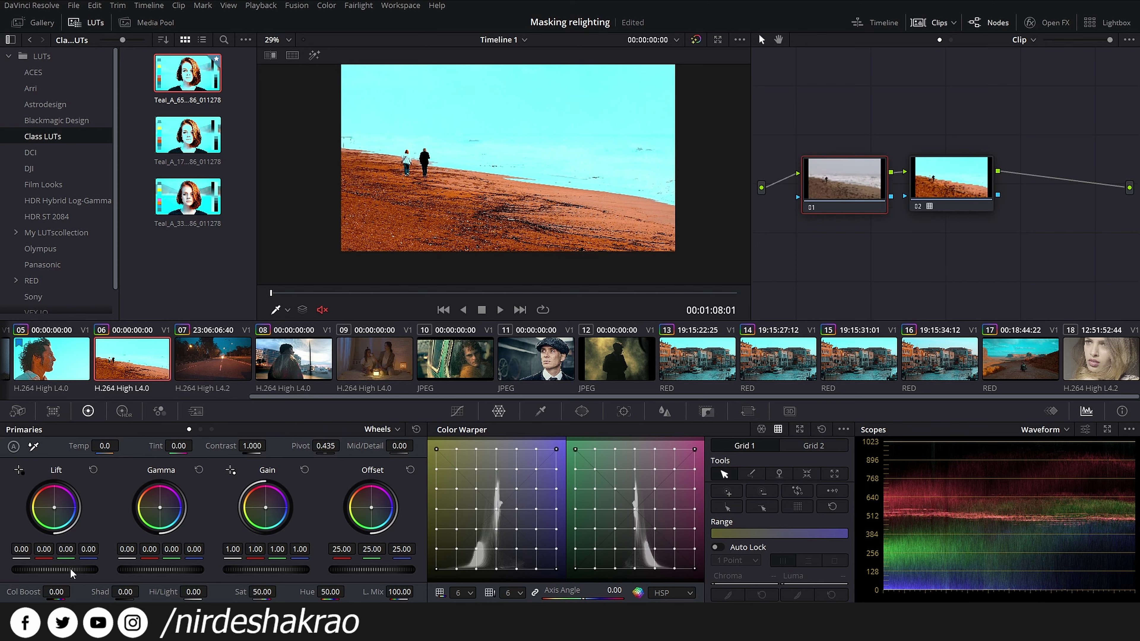
Set node 01's master Gain to 0.65, Lift to 0.06 and Gamma to -0.01.
scroll(279, 571, "down", 8)
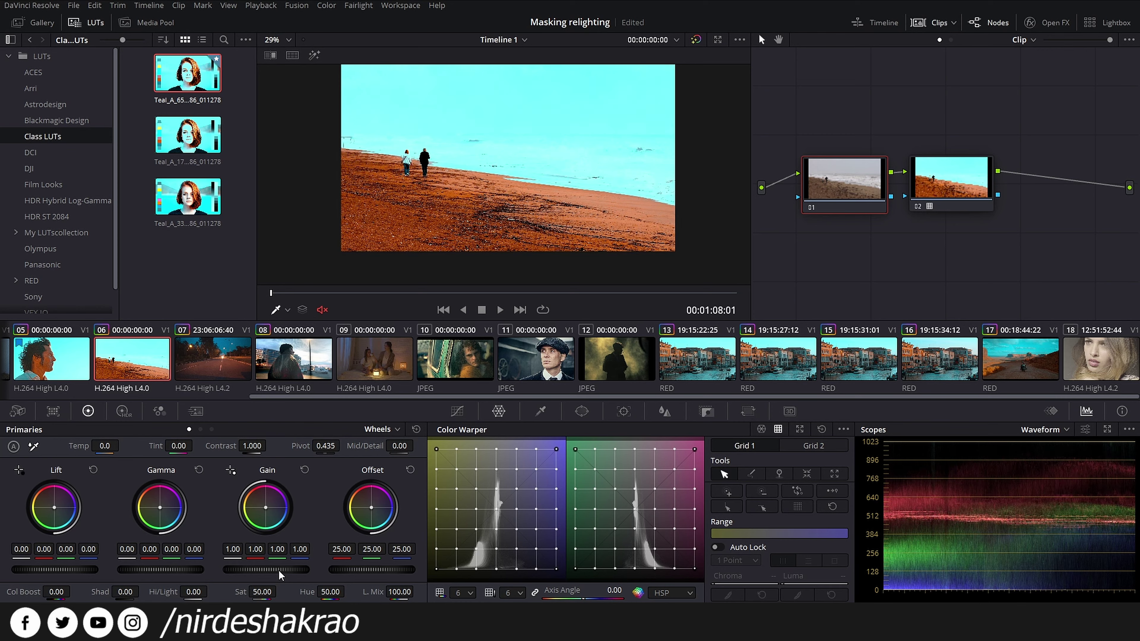
scroll(278, 568, "down", 5)
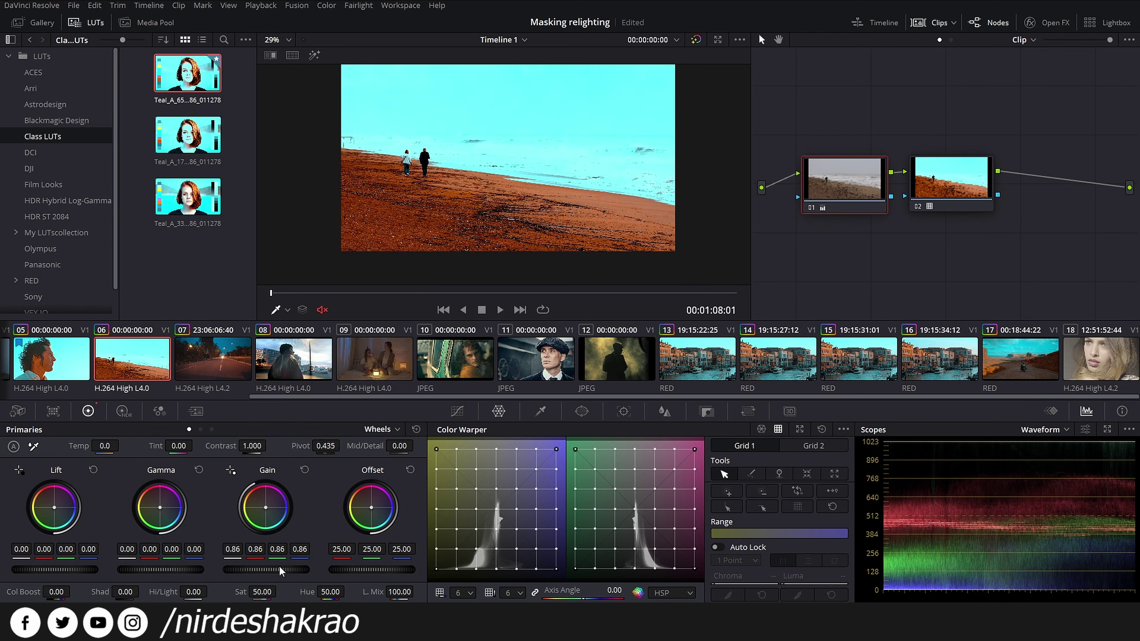
scroll(279, 565, "down", 5)
scroll(278, 566, "down", 6)
scroll(279, 565, "down", 7)
scroll(279, 565, "down", 3)
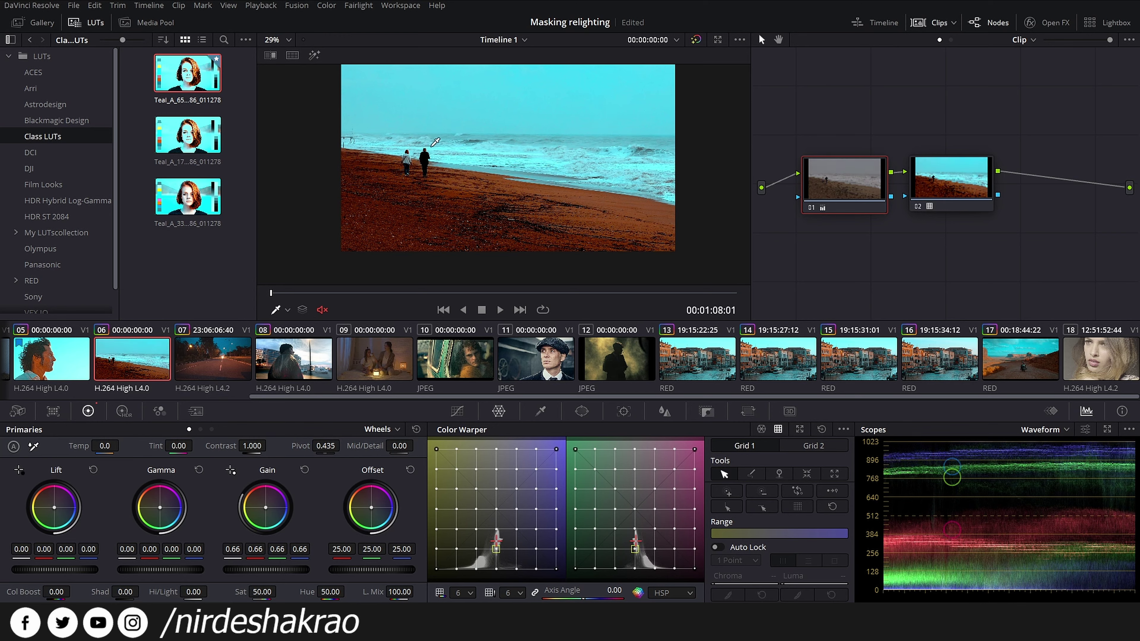
scroll(67, 569, "up", 3)
scroll(69, 568, "up", 3)
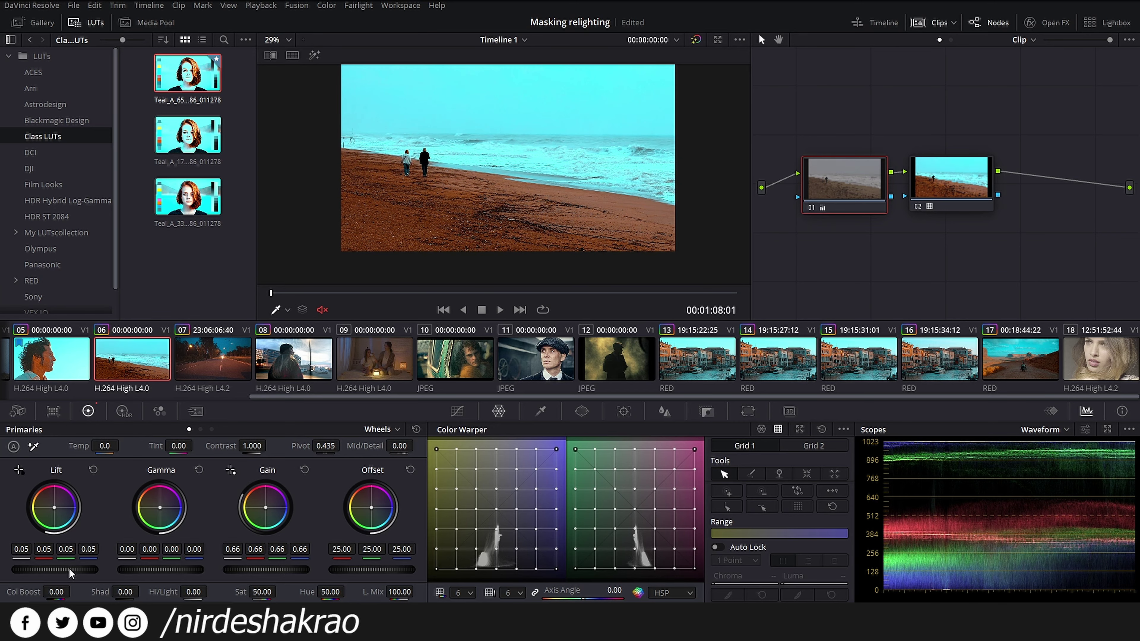
scroll(69, 569, "up", 2)
scroll(69, 569, "down", 2)
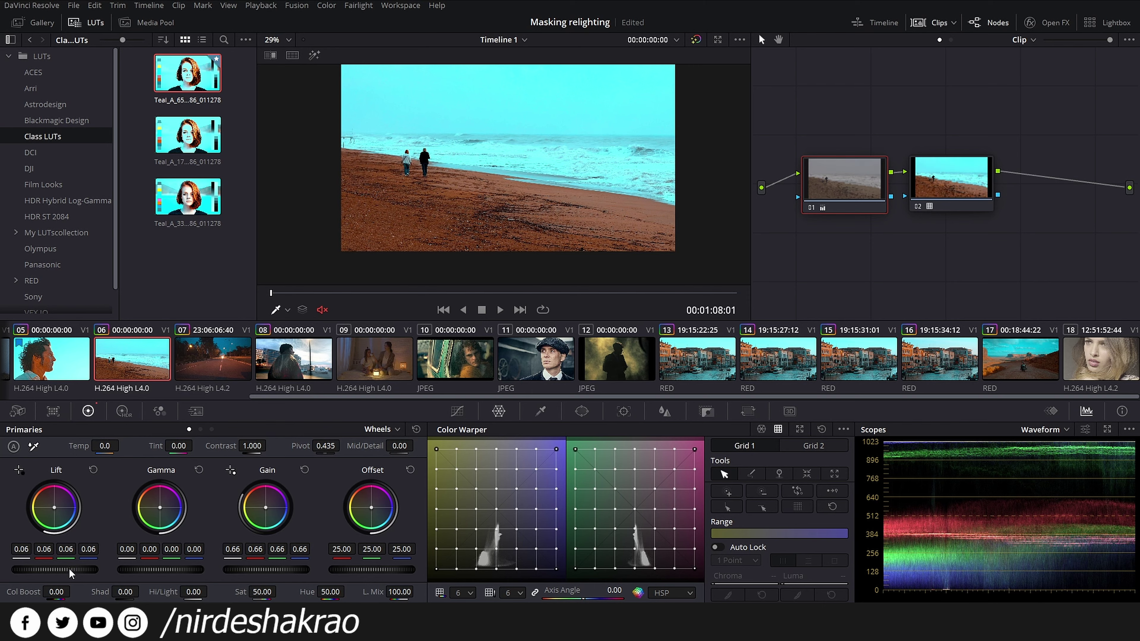
scroll(173, 565, "down", 1)
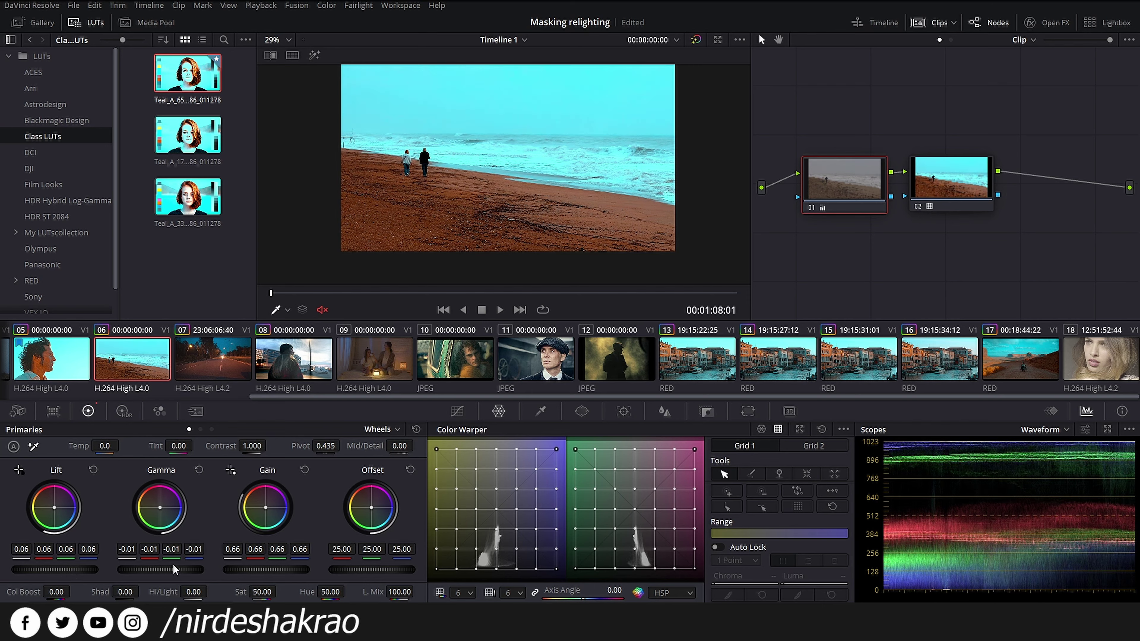
scroll(277, 567, "down", 1)
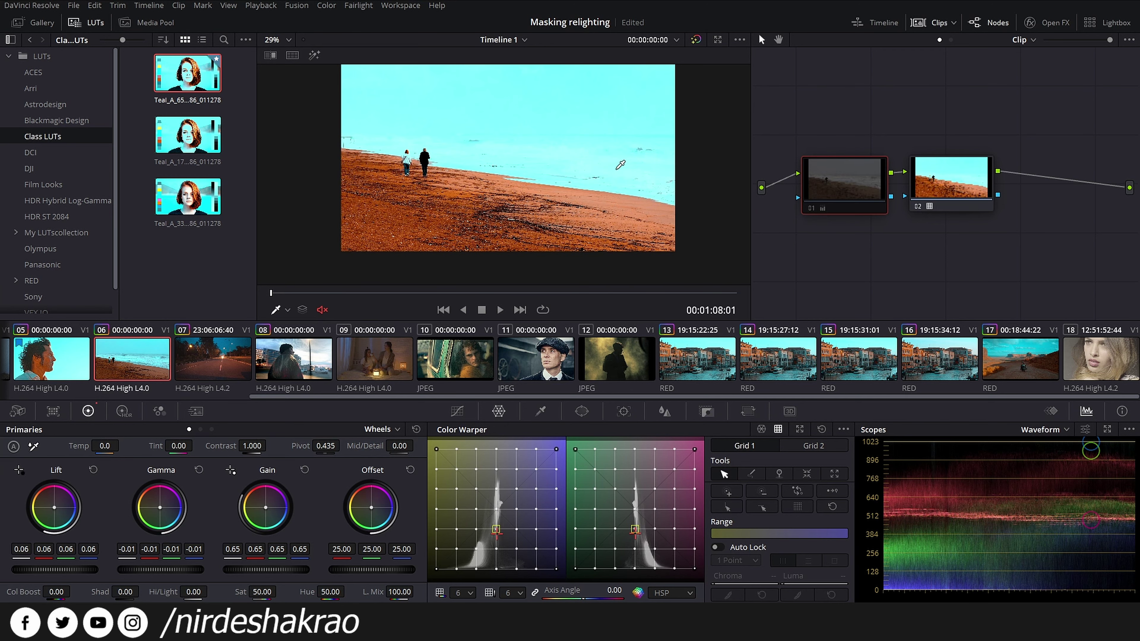
scroll(535, 211, "up", 3)
scroll(535, 211, "up", 3)
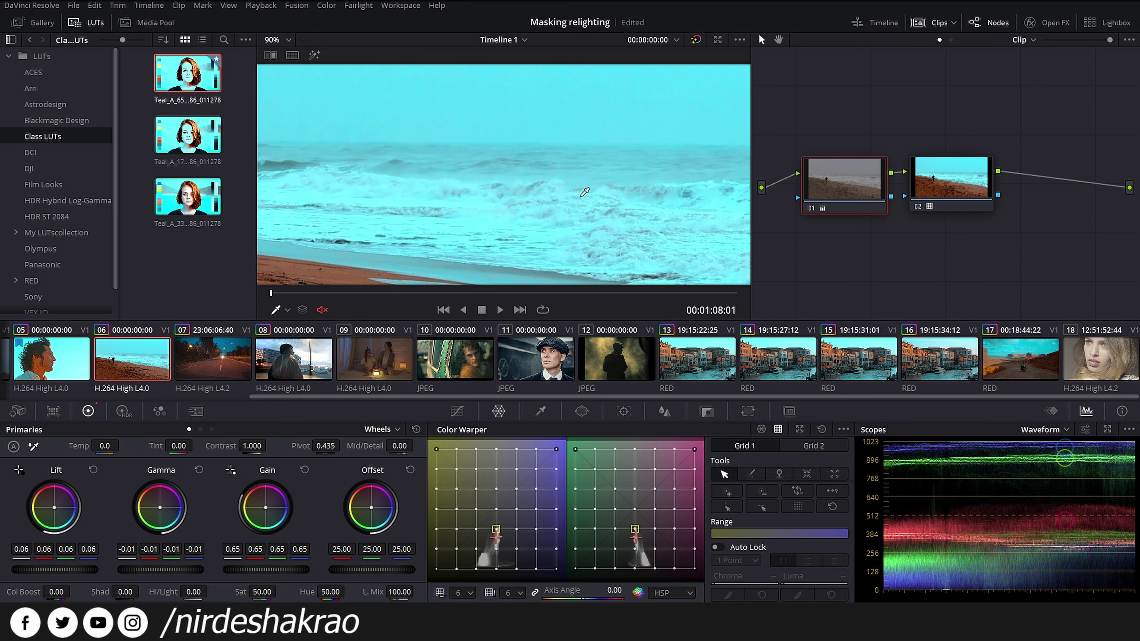
scroll(449, 186, "down", 3)
scroll(445, 184, "down", 2)
scroll(471, 203, "down", 2)
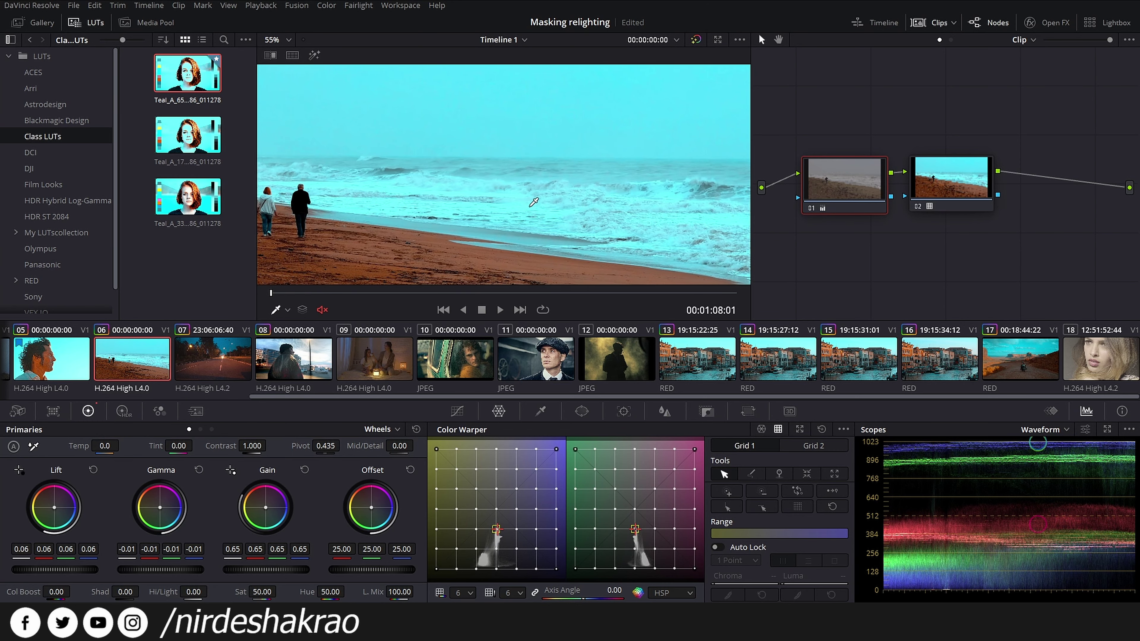
scroll(492, 216, "down", 2)
scroll(490, 198, "down", 1)
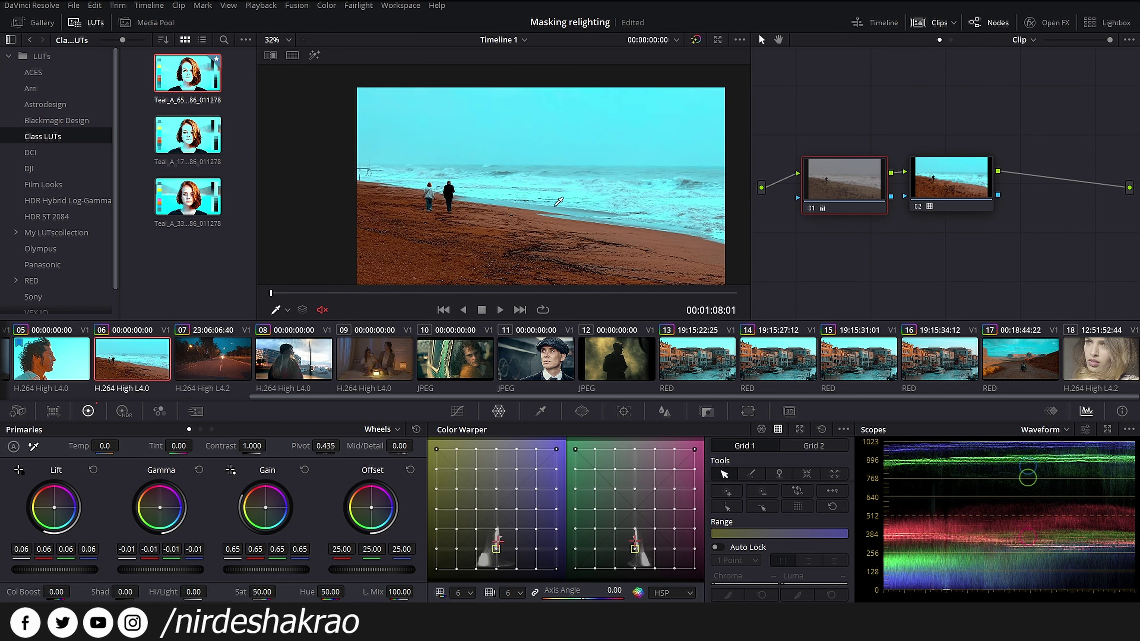
scroll(489, 180, "down", 1)
scroll(486, 165, "down", 2)
key("shift+d")
key("shift+d")
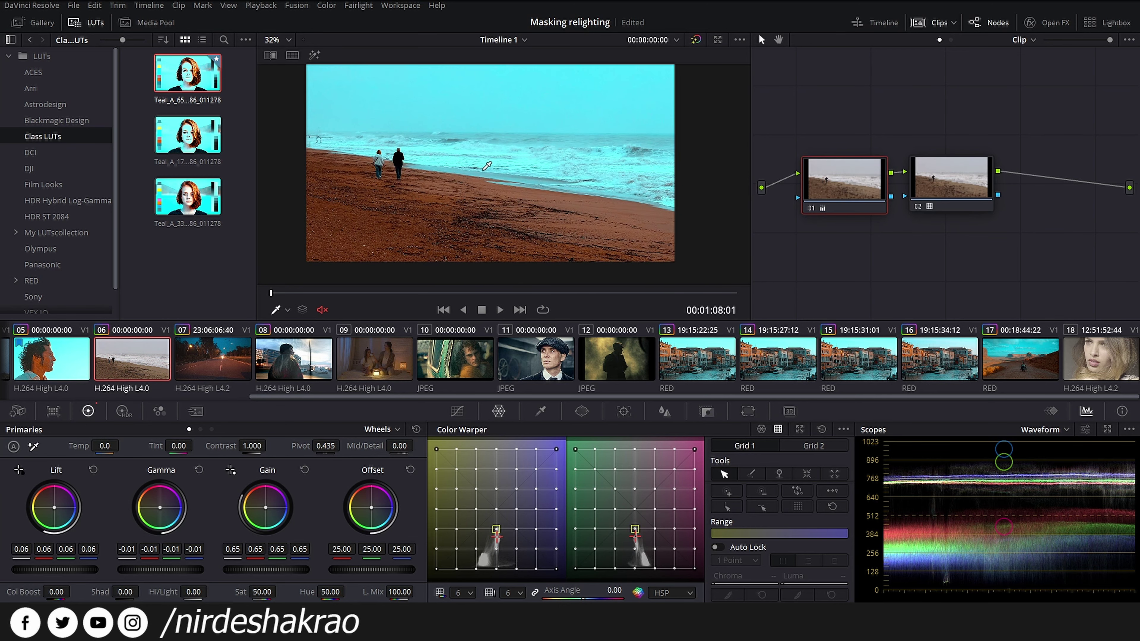
key("shift+d")
key("shift+d")
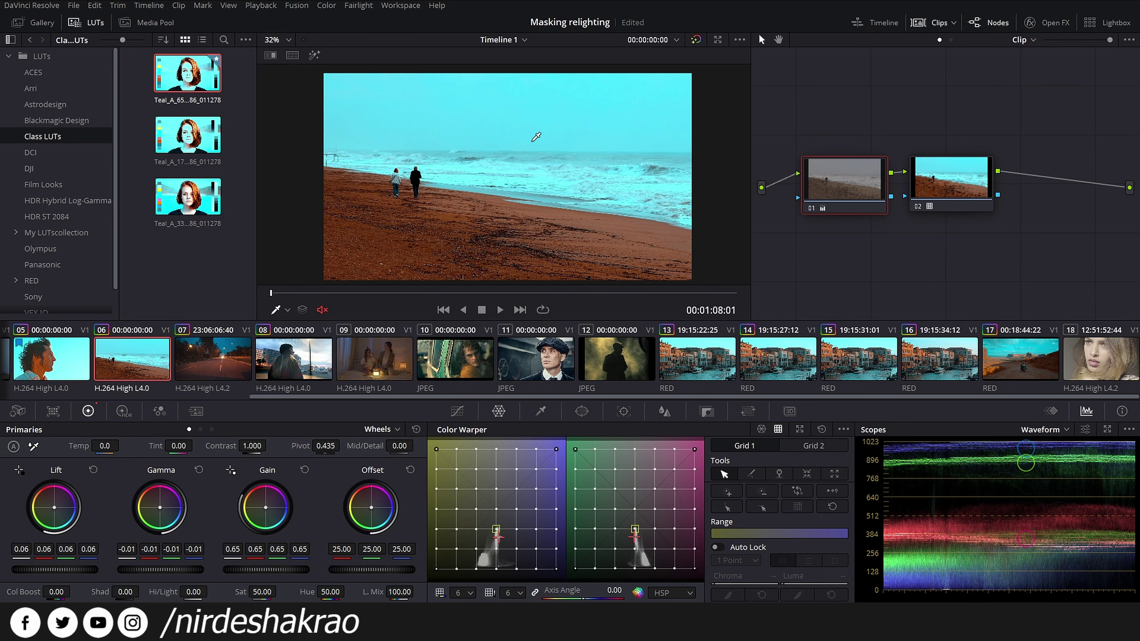
left_click(945, 24)
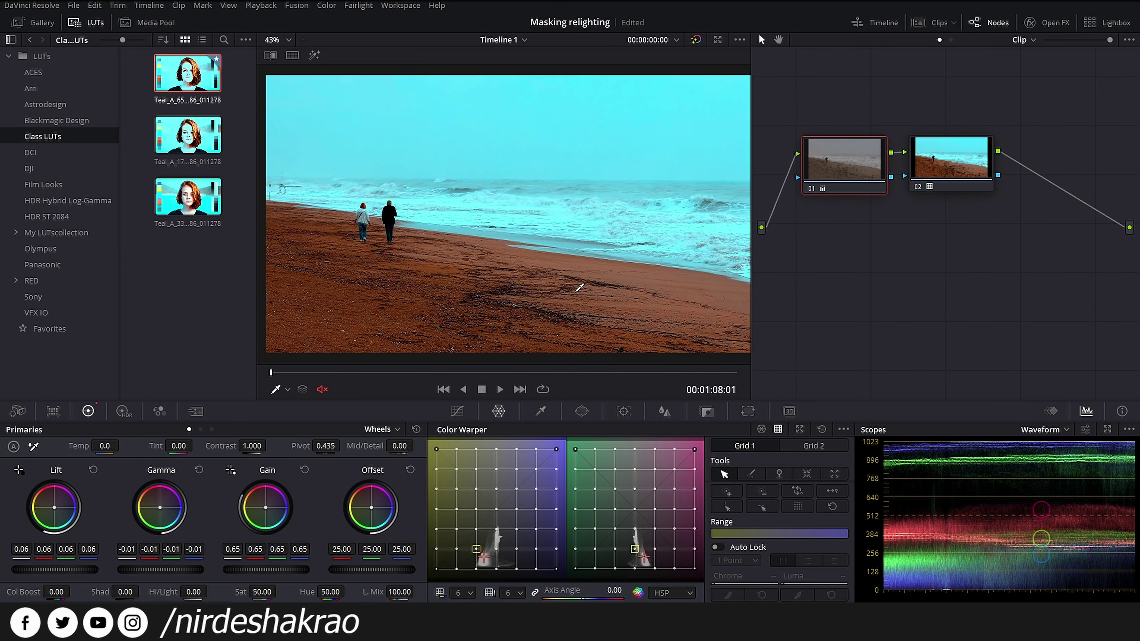
Save the project, then open night road clip 07 and select its node 03.
scroll(567, 286, "down", 1)
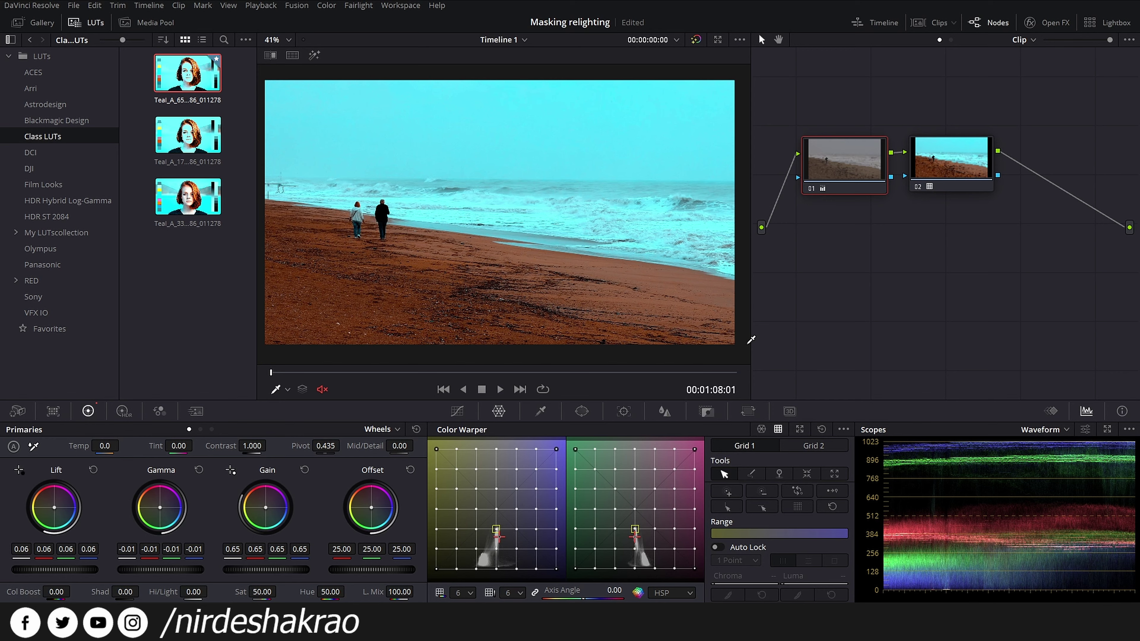
key("ctrl+s")
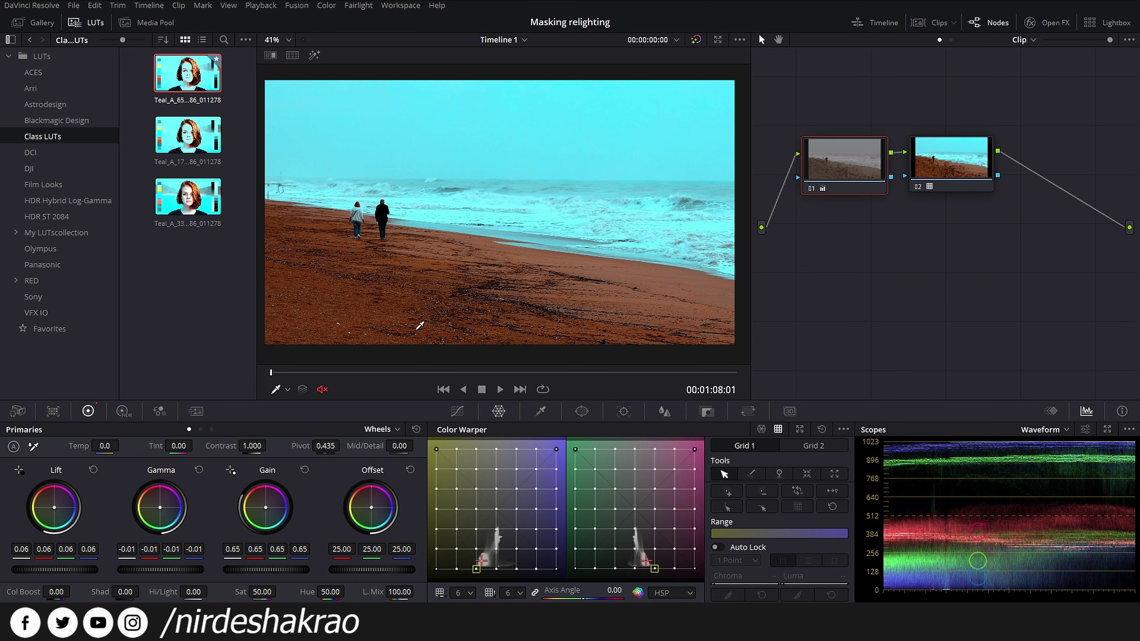
left_click(923, 21)
left_click_drag(291, 397, 176, 398)
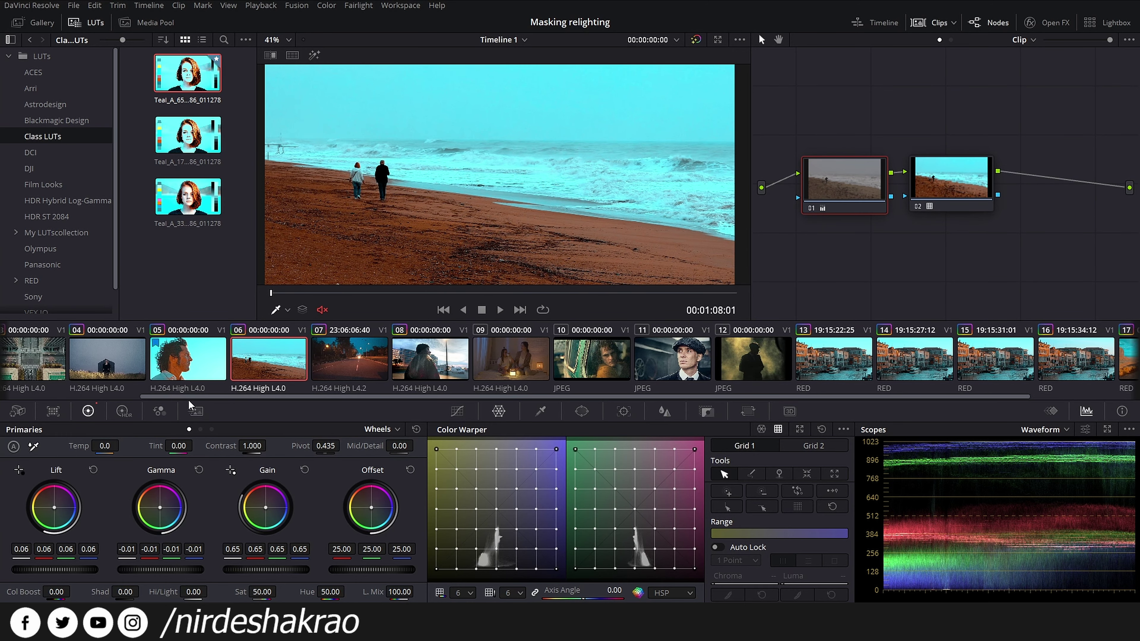
left_click(356, 358)
mouse_move(898, 138)
left_mouse_down()
mouse_move(925, 226)
mouse_move(1025, 196)
left_mouse_up()
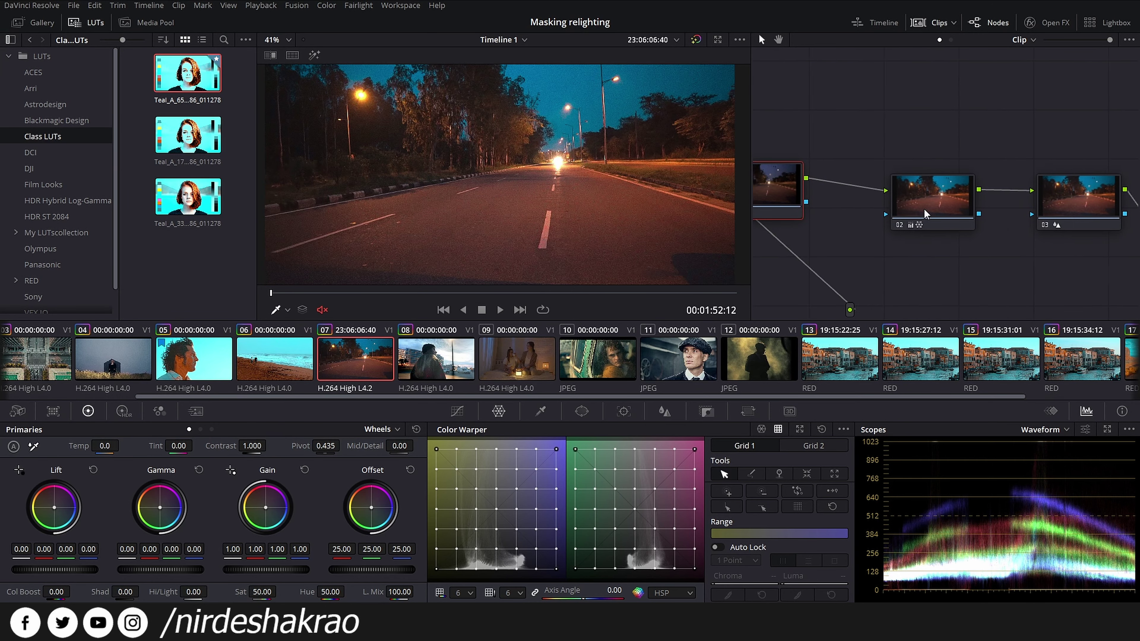
left_click(1025, 196)
Delete the night road clip's old grade nodes and apply the Teal_A_65 LUT to a fresh node.
key("Delete")
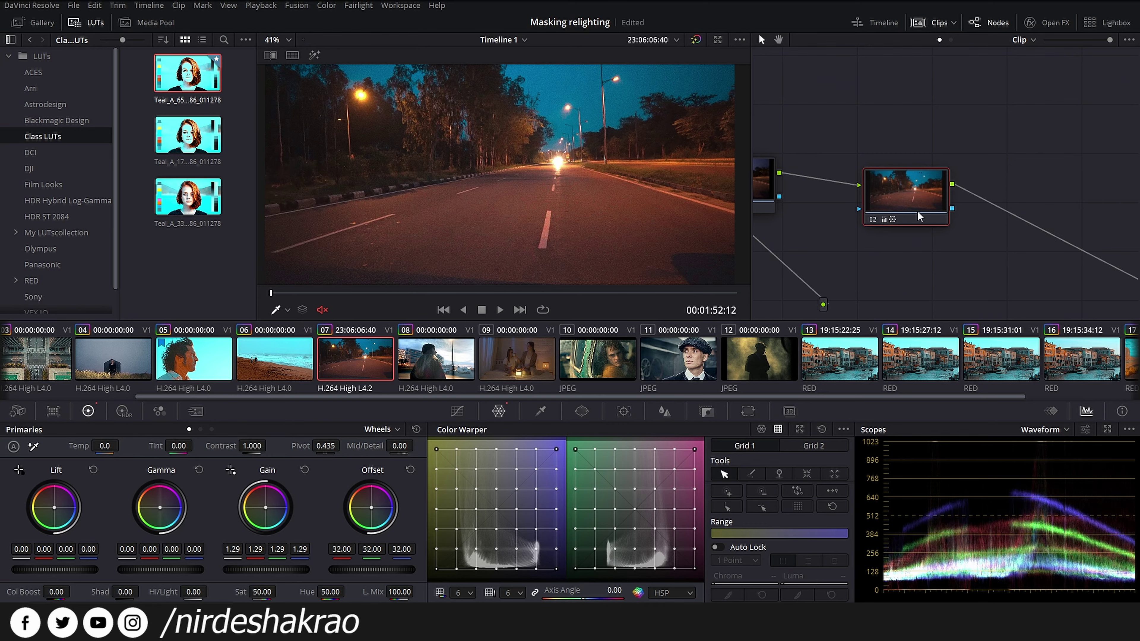
key("Delete")
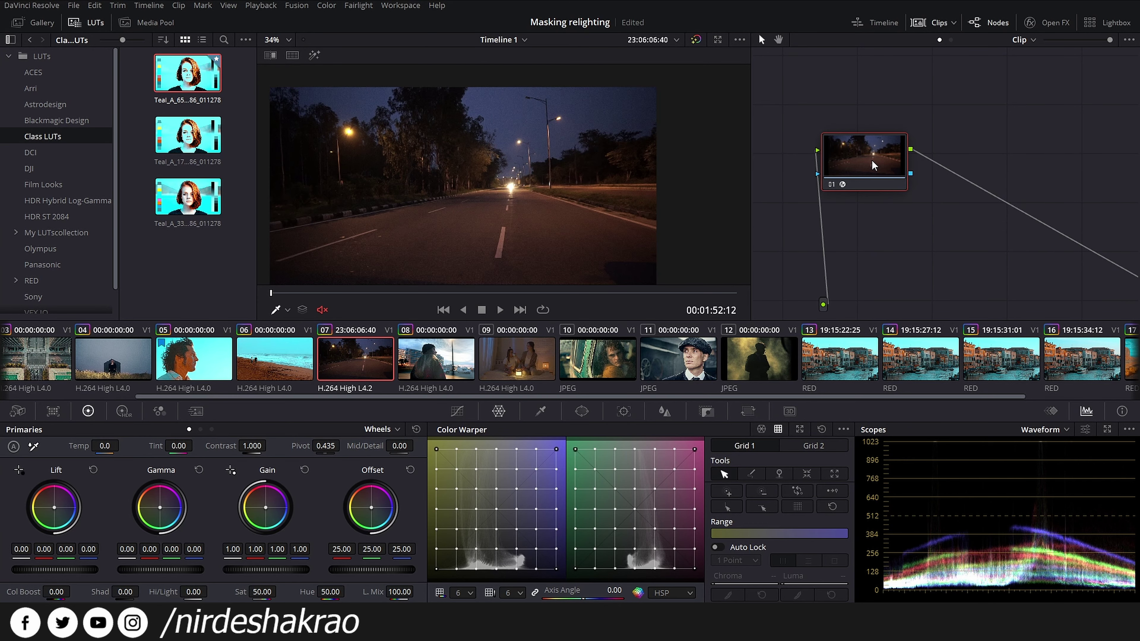
key("alt+s")
left_click_drag(955, 166, 960, 165)
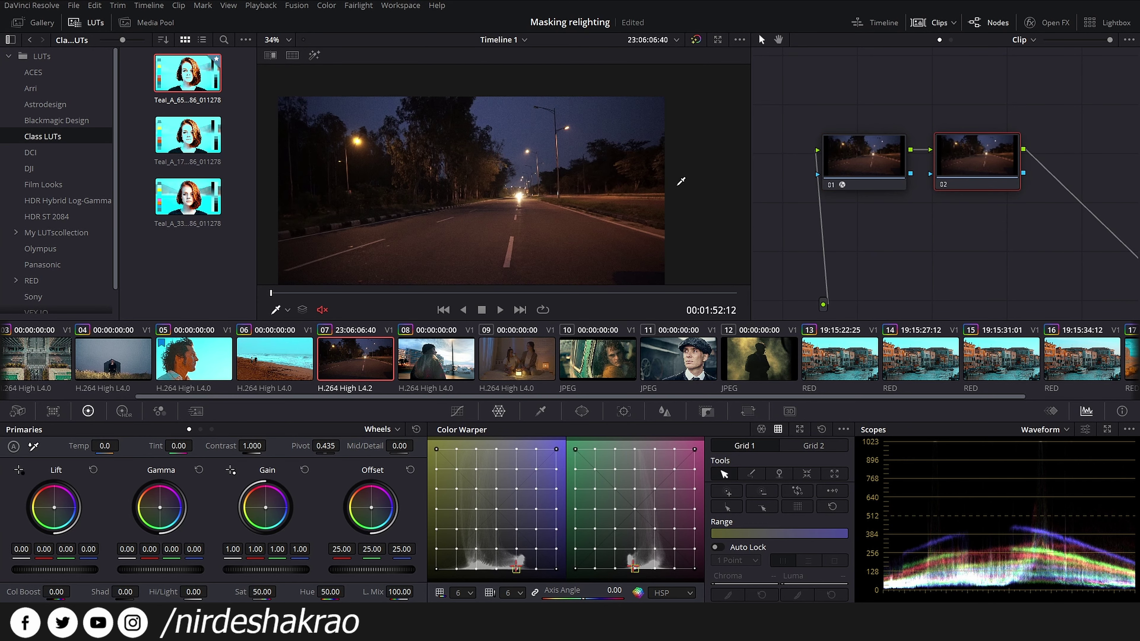
right_click(185, 82)
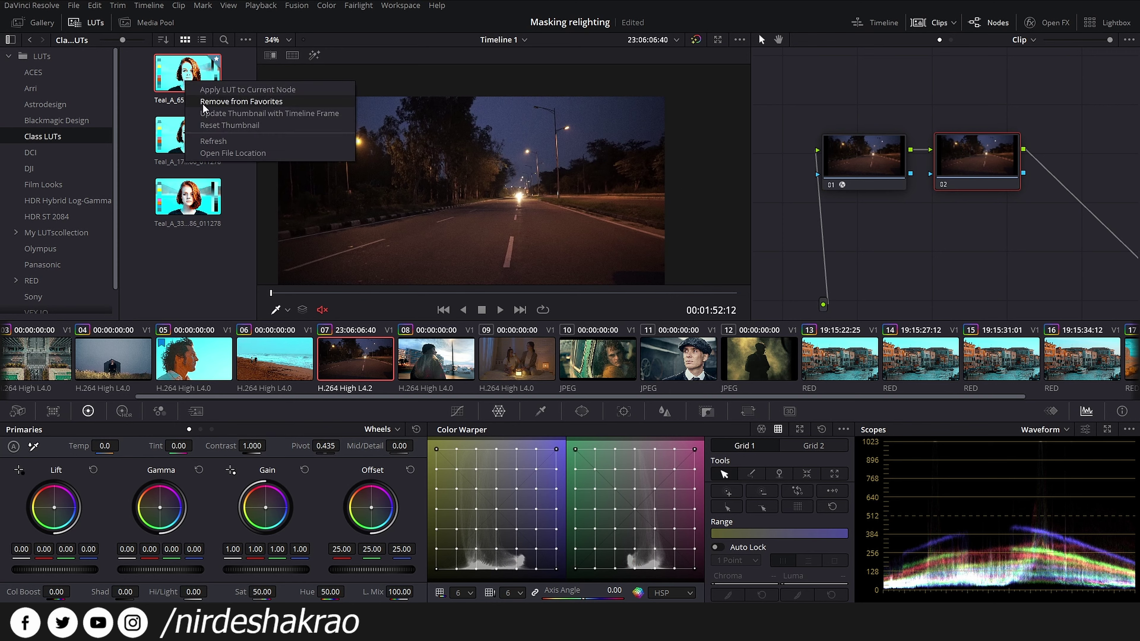
left_click(210, 90)
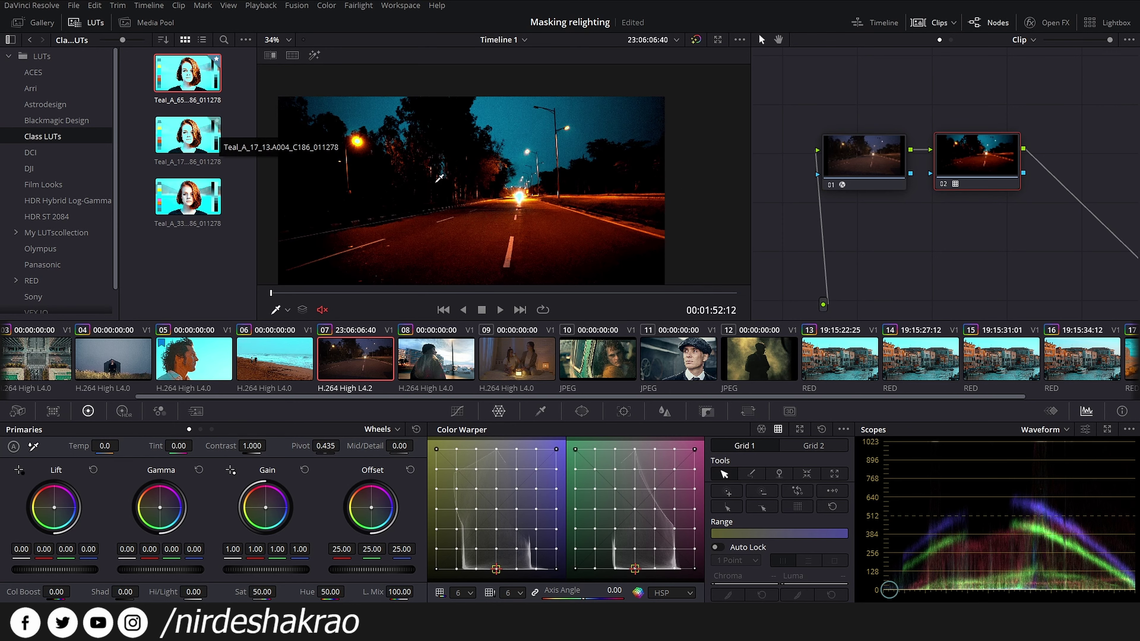
left_click_drag(976, 155, 1008, 155)
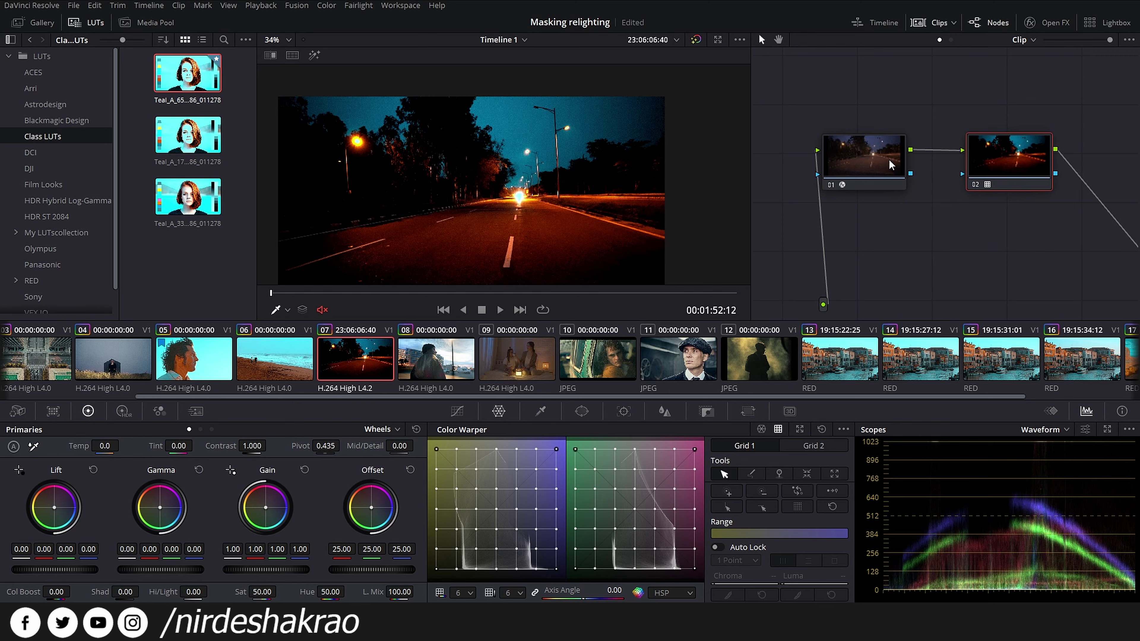
Insert an empty node 02 ahead of the LUT node, which becomes node 03.
left_click_drag(888, 159, 840, 163)
key("alt+s")
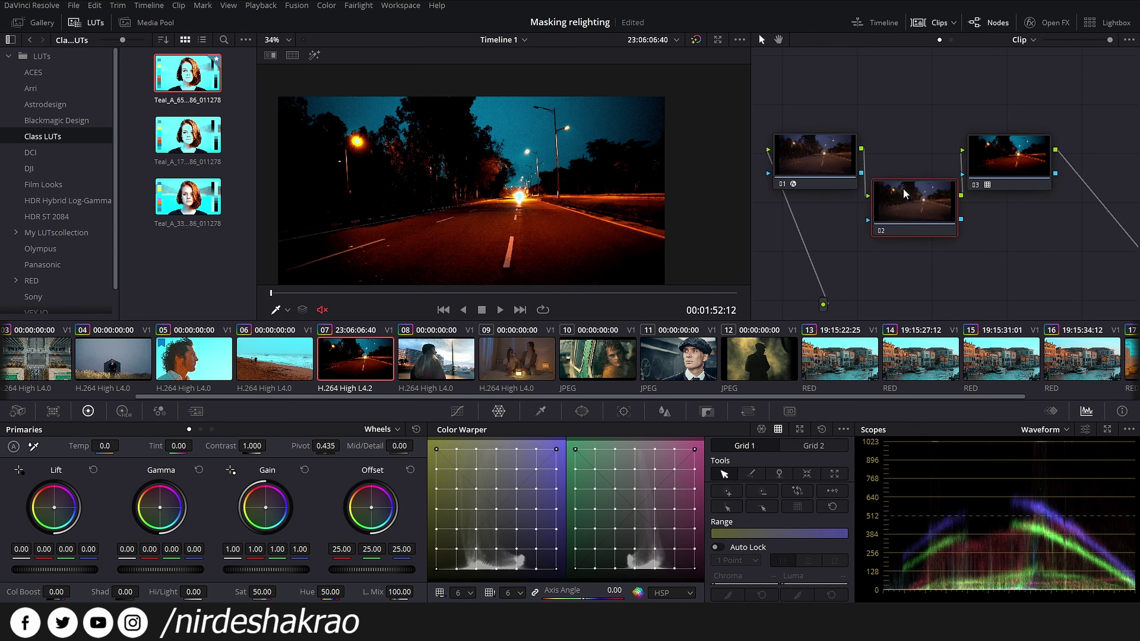
left_click_drag(986, 167, 991, 167)
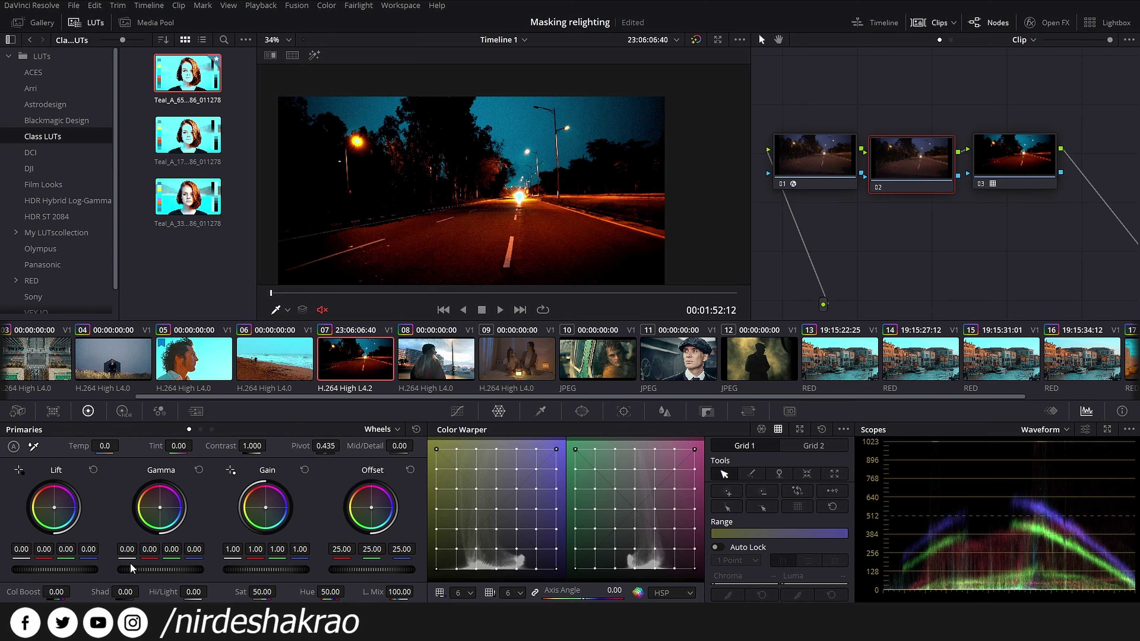
Raise the Gain and Offset master wheels to brighten the night road shot.
left_click_drag(262, 567, 268, 573)
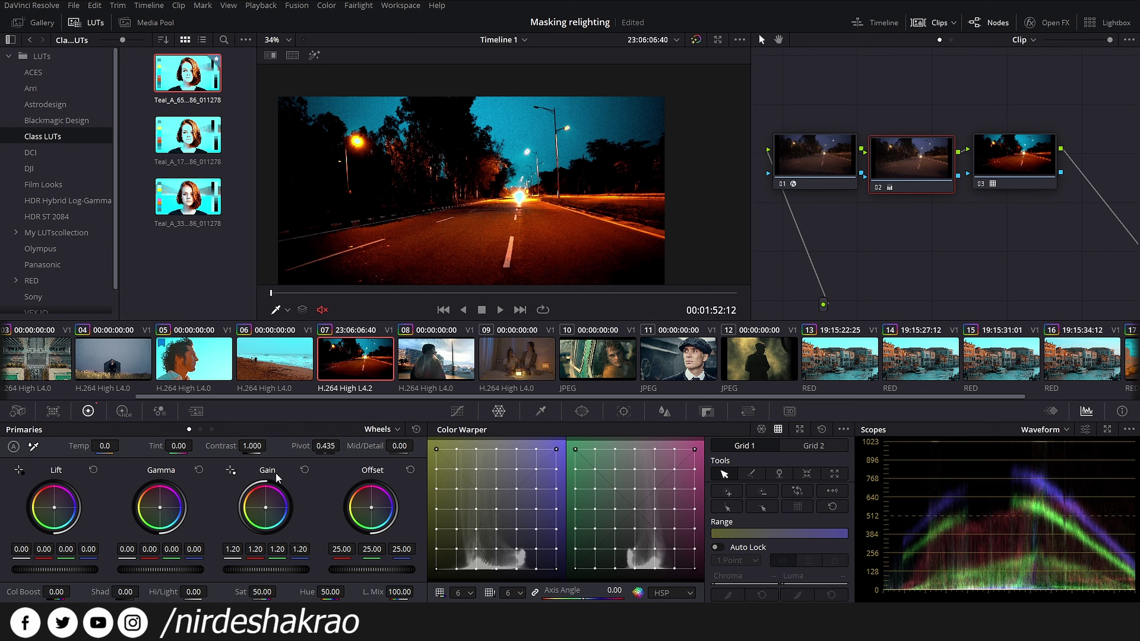
left_click_drag(373, 569, 380, 565)
scroll(381, 565, "up", 3)
scroll(380, 565, "up", 2)
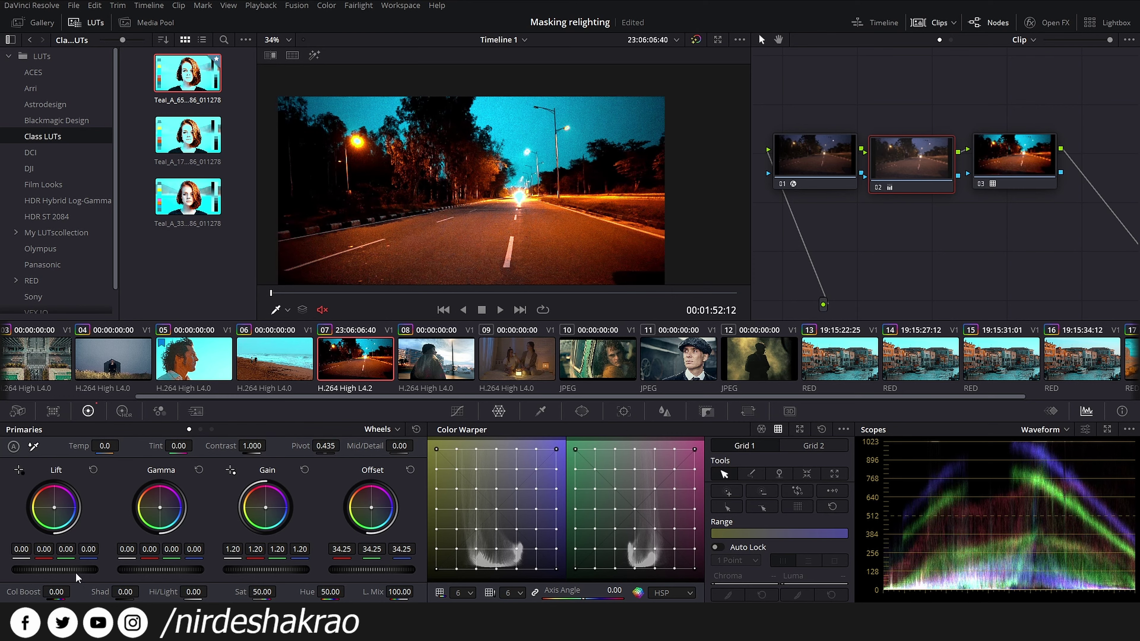
scroll(75, 572, "up", 3)
scroll(75, 572, "up", 5)
scroll(74, 572, "up", 8)
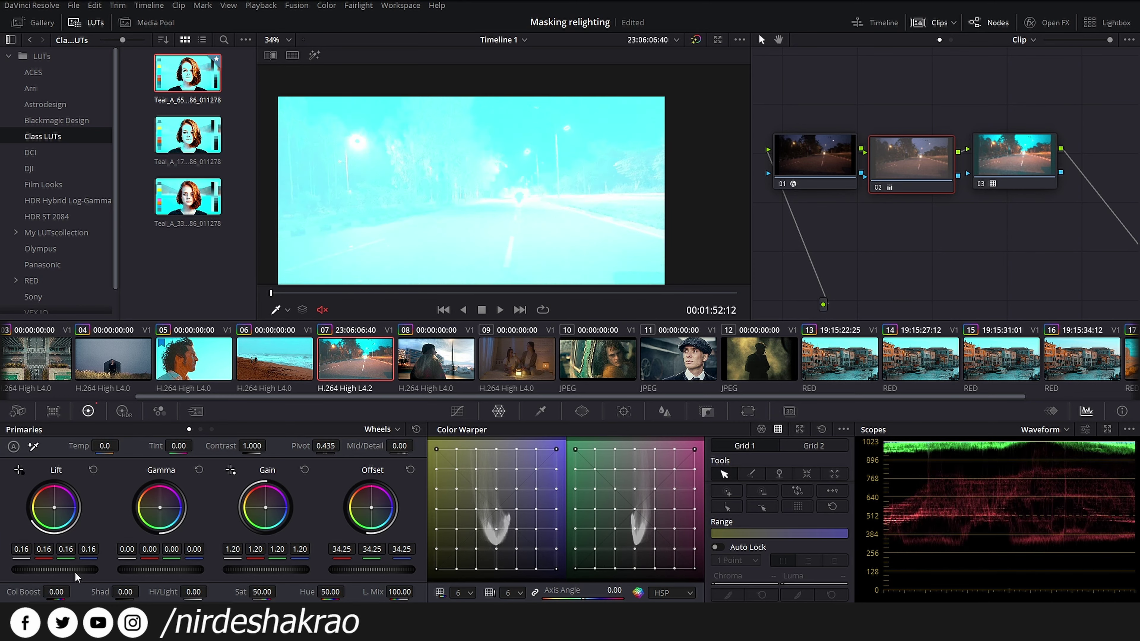
scroll(75, 572, "down", 3)
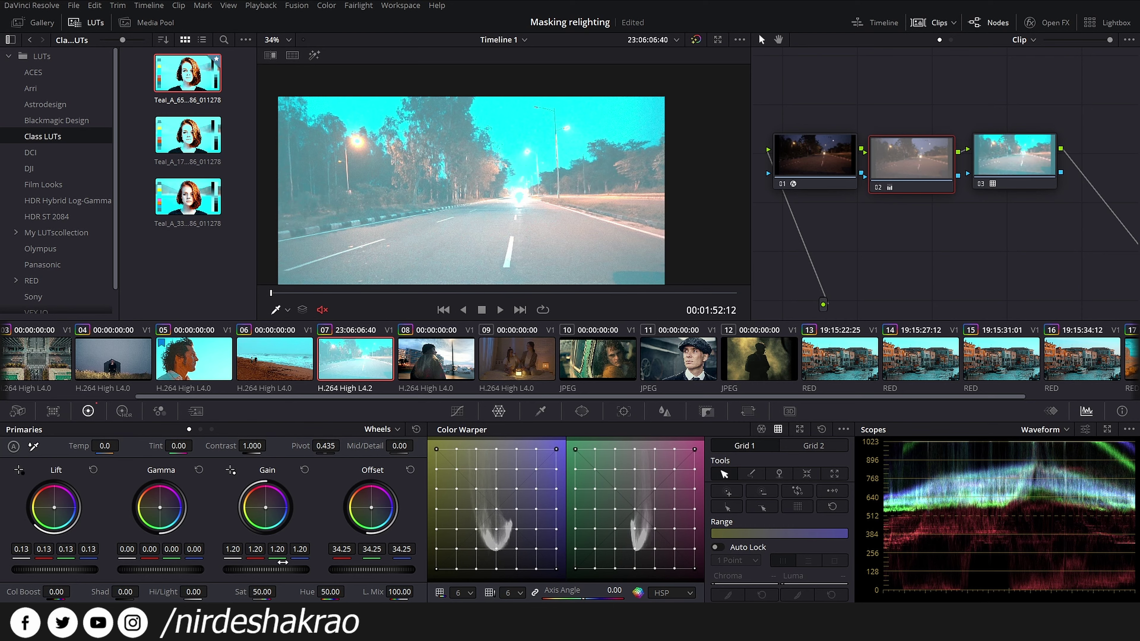
scroll(279, 567, "down", 15)
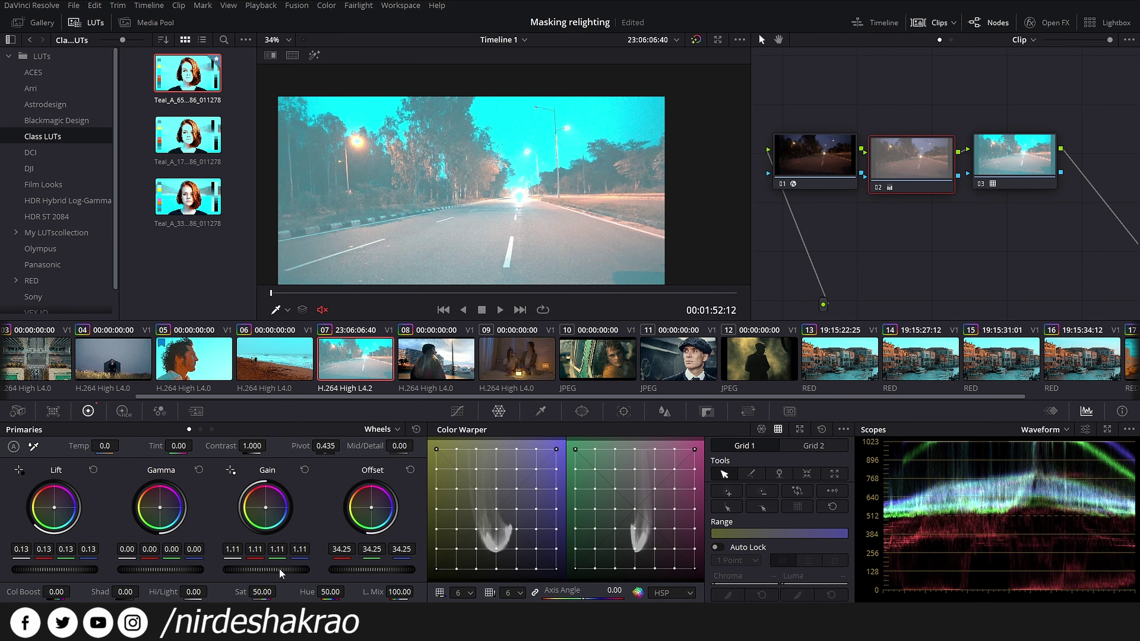
Reset Gain, then set master Gamma to -0.18 and Gain to 0.98 and compare.
left_click(304, 470)
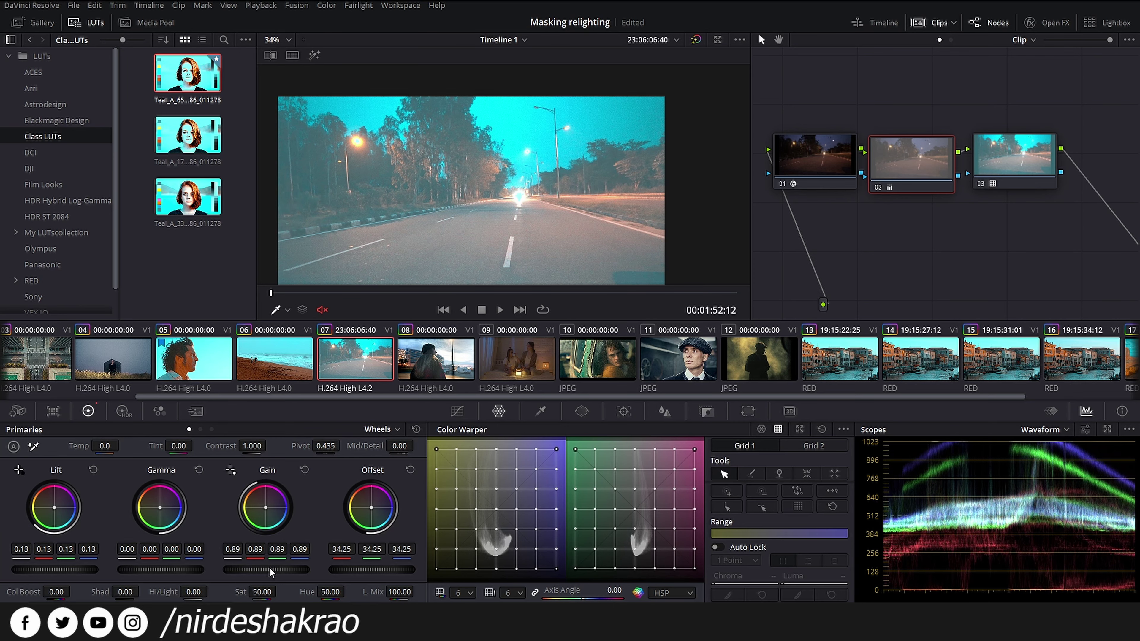
scroll(269, 566, "down", 20)
scroll(268, 567, "up", 4)
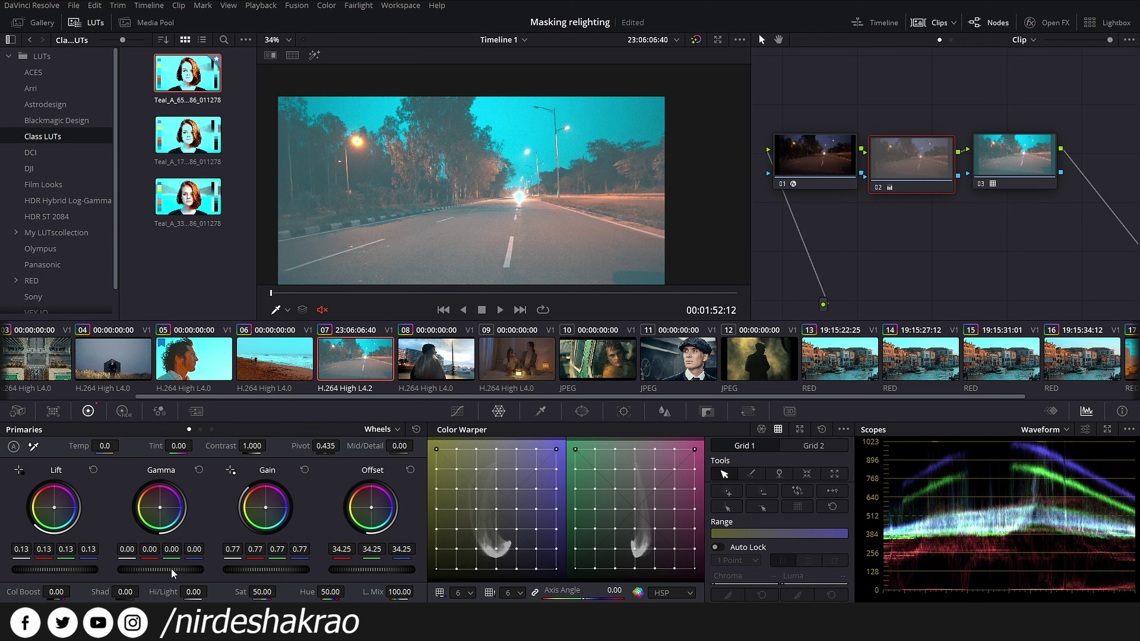
scroll(171, 568, "down", 3)
scroll(171, 567, "down", 3)
scroll(171, 569, "down", 1)
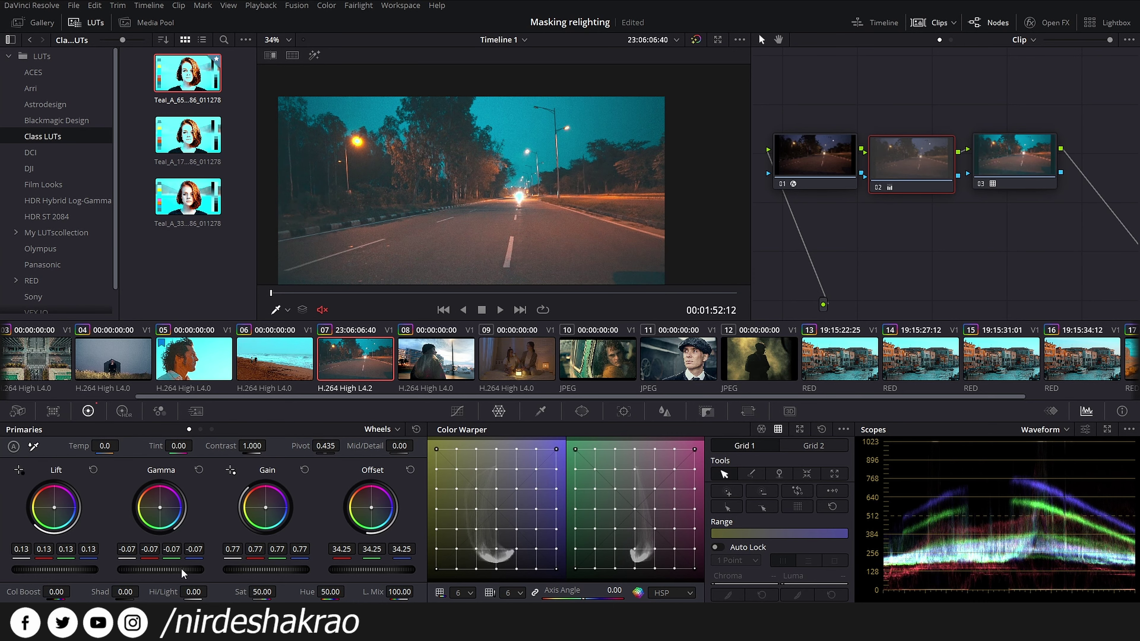
scroll(259, 570, "up", 7)
scroll(147, 570, "down", 6)
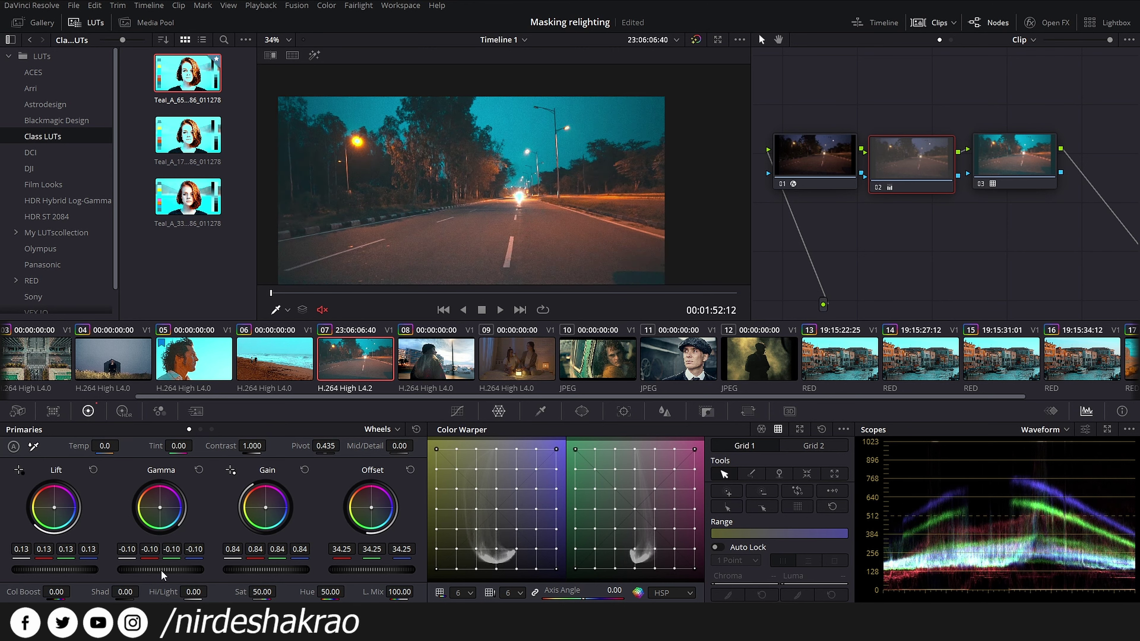
scroll(280, 564, "up", 14)
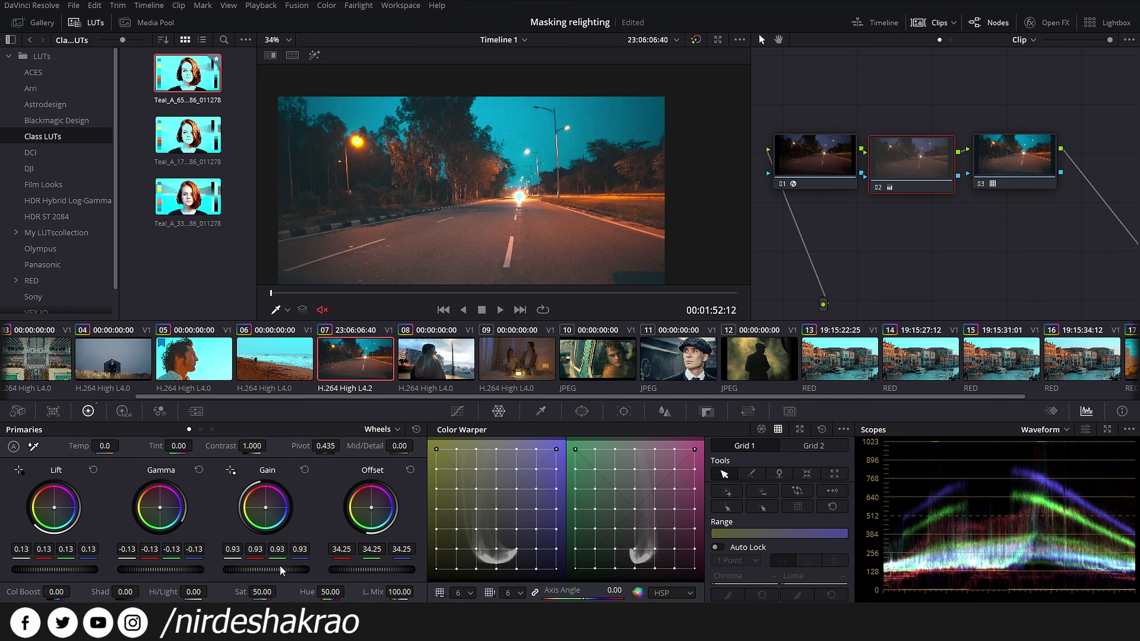
scroll(176, 567, "down", 5)
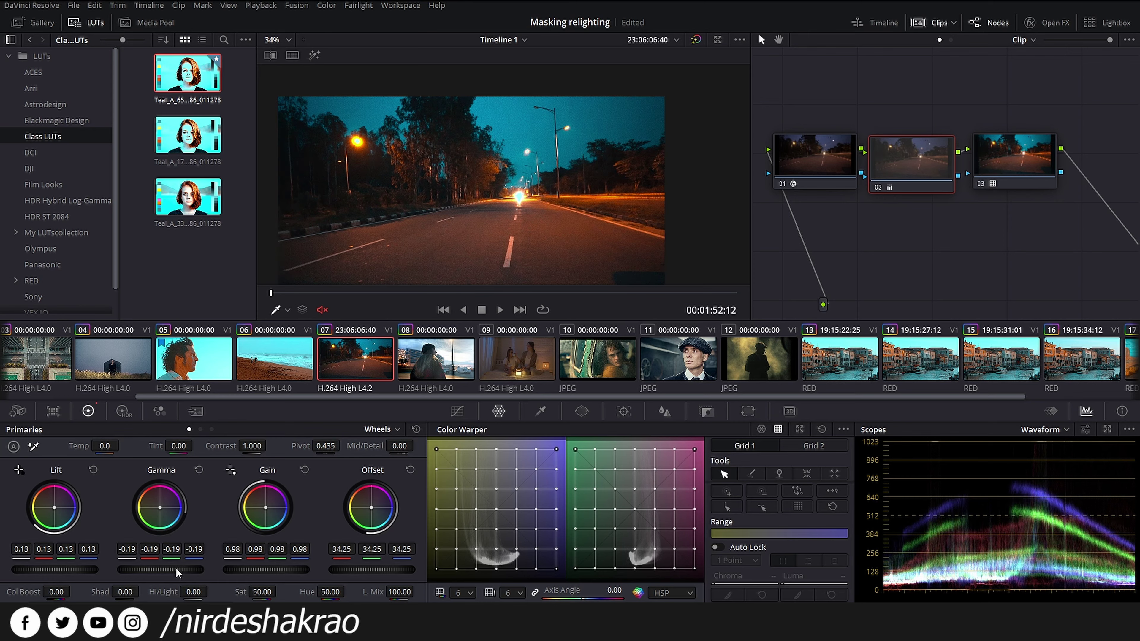
key("ctrl+d")
key("ctrl+d")
key("ctrl+d")
key("ctrl+d")
key("ctrl+d")
key("ctrl+d")
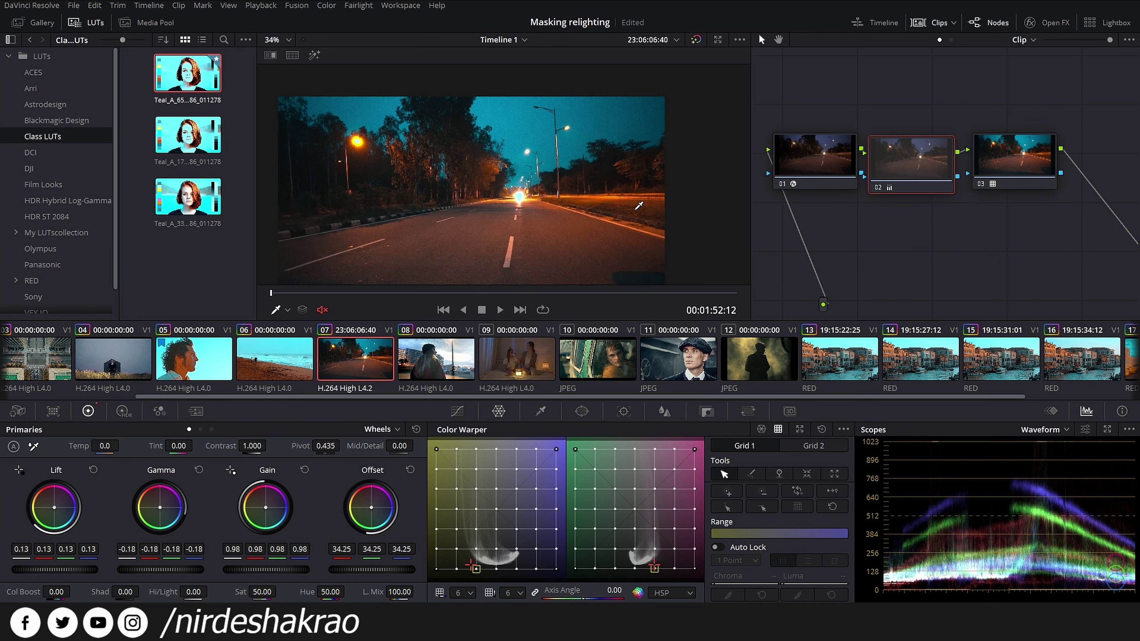
Set the road clip's Gain to 1.14 and Lift to 0.12, then open hut clip 04.
key("ctrl+d")
key("ctrl+d")
key("ctrl+d")
key("ctrl+d")
key("ctrl+d")
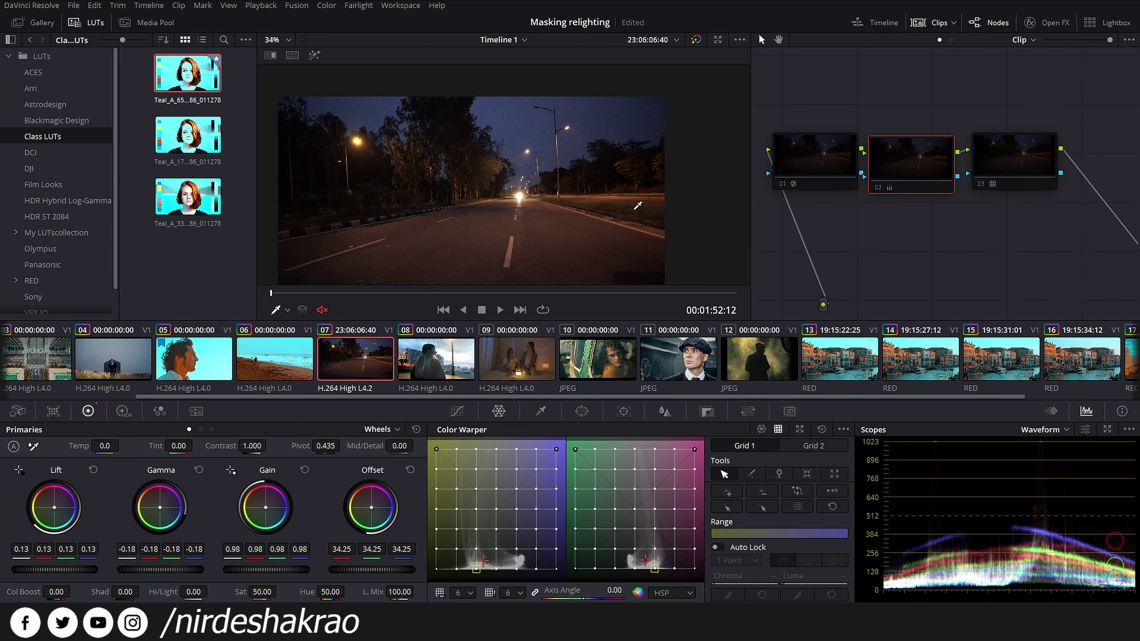
key("ctrl+d")
key("ctrl+d")
key("ctrl+d")
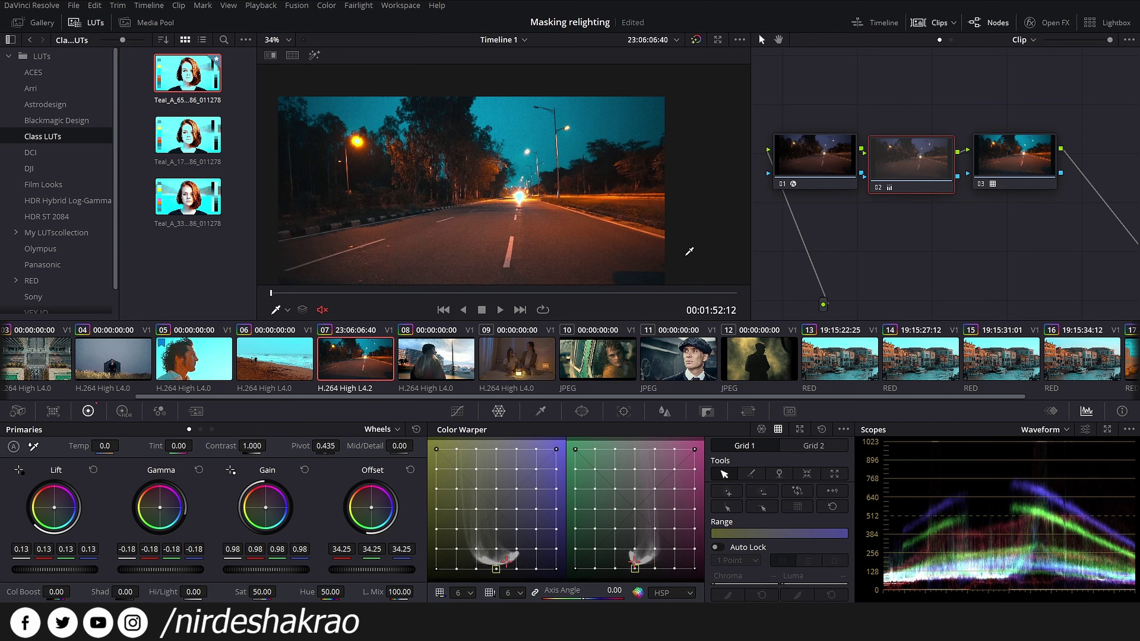
left_click_drag(295, 566, 287, 567)
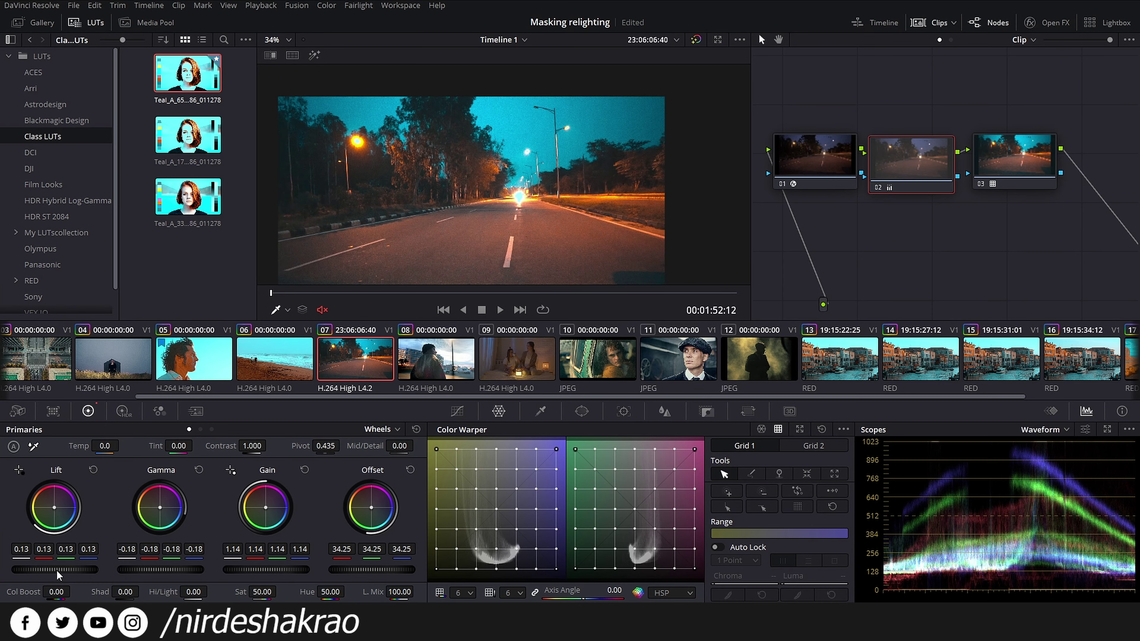
left_click_drag(56, 569, 57, 569)
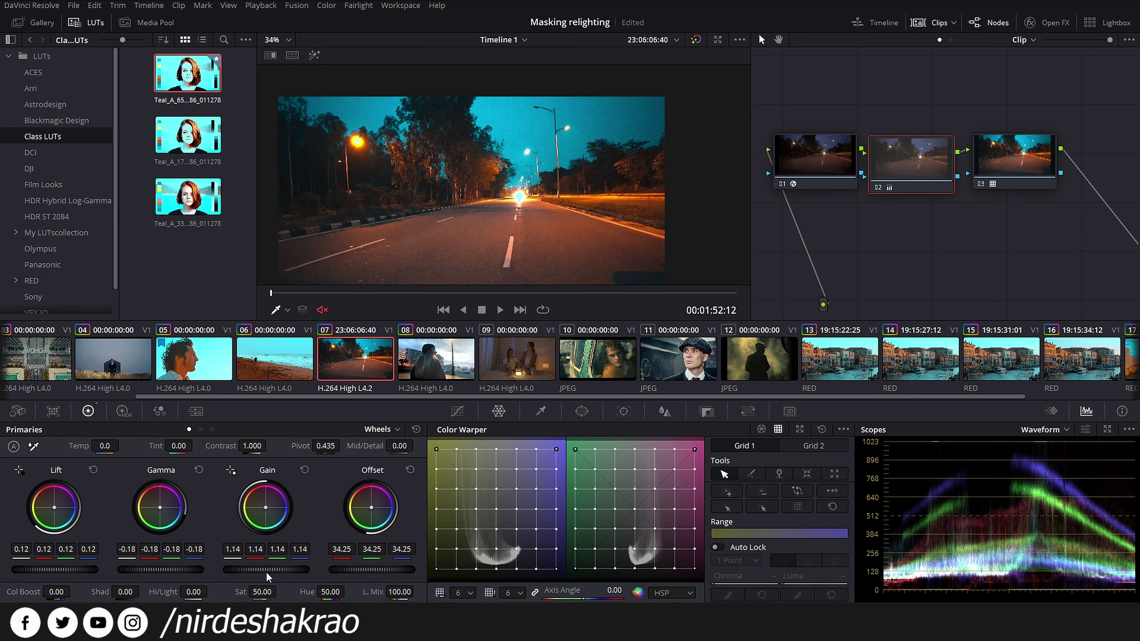
left_click(121, 366)
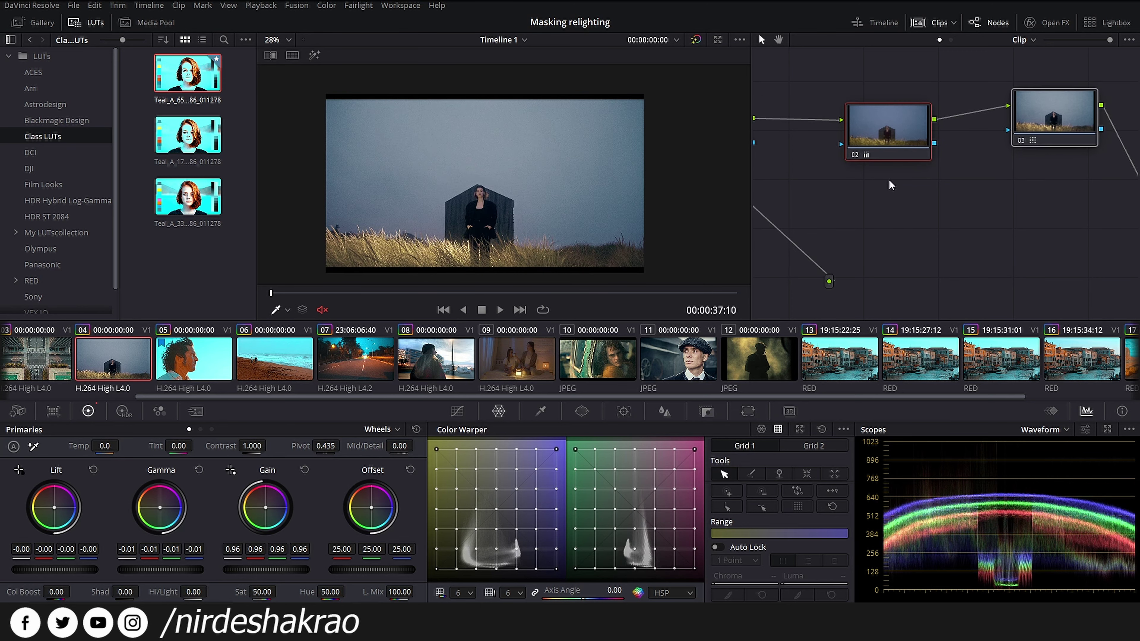
Reset the hut clip to a single node and apply the teal LUT to it.
key("ctrl+z")
right_click(909, 178)
key("Escape")
mouse_move(982, 245)
left_mouse_down()
mouse_move(846, 159)
mouse_move(947, 213)
left_mouse_up()
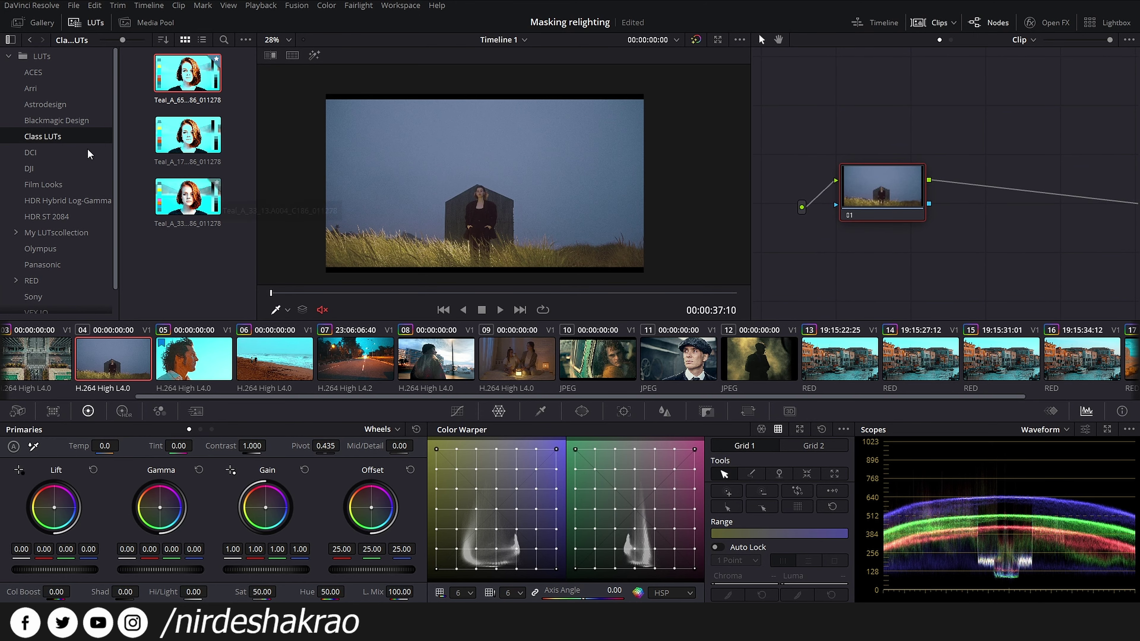
right_click(186, 80)
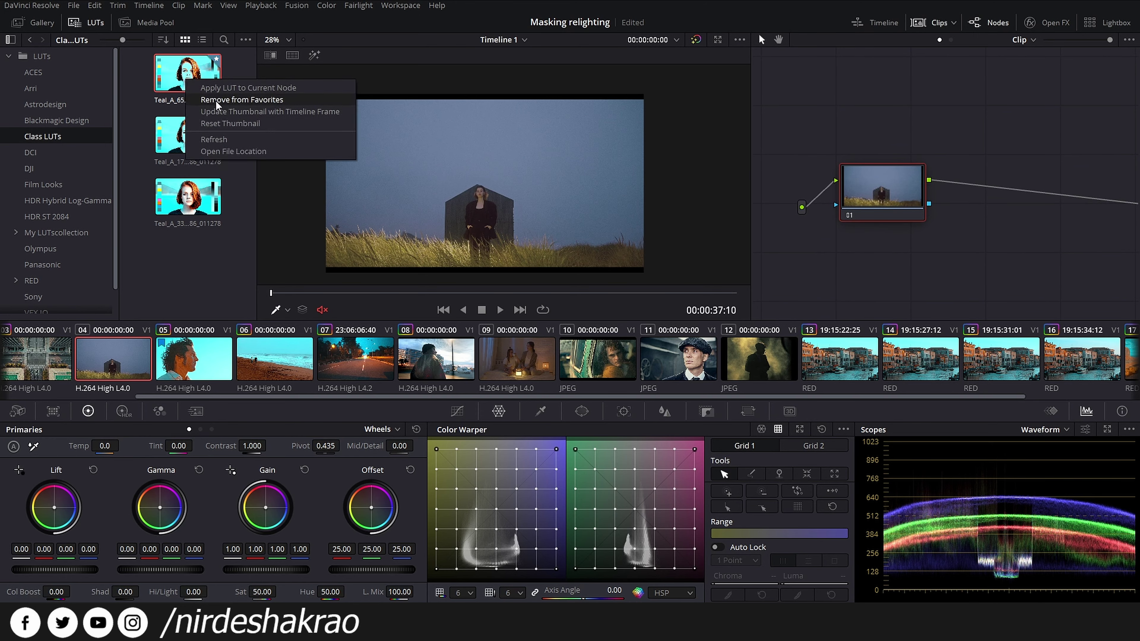
left_click(232, 87)
Add a blank node and place it ahead of the teal LUT node.
left_click_drag(894, 192, 1004, 192)
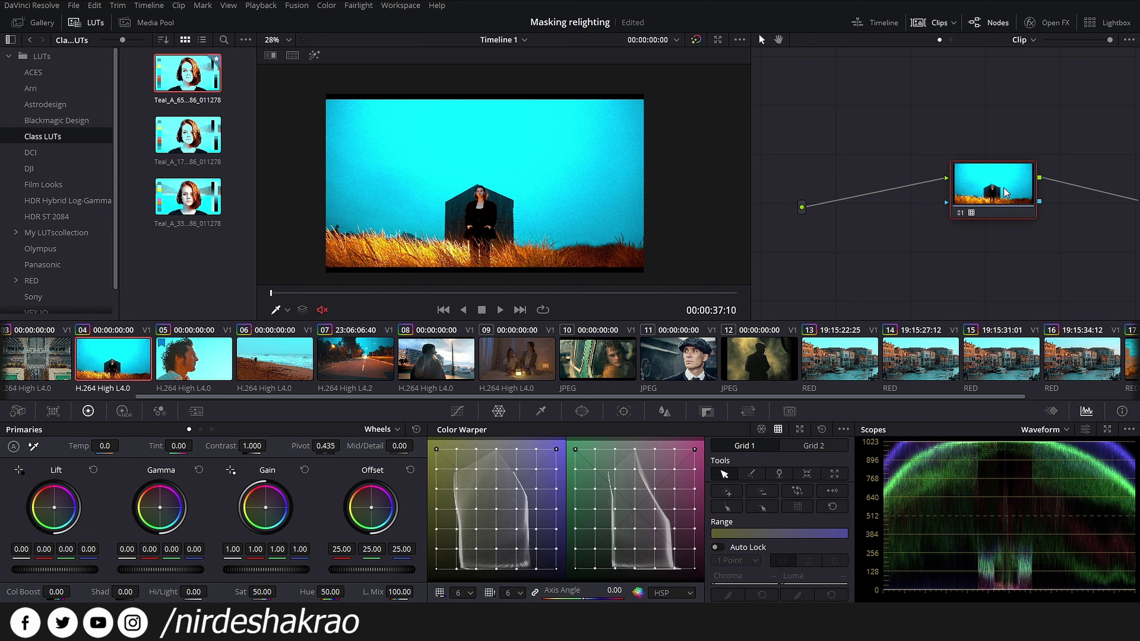
key("alt+o")
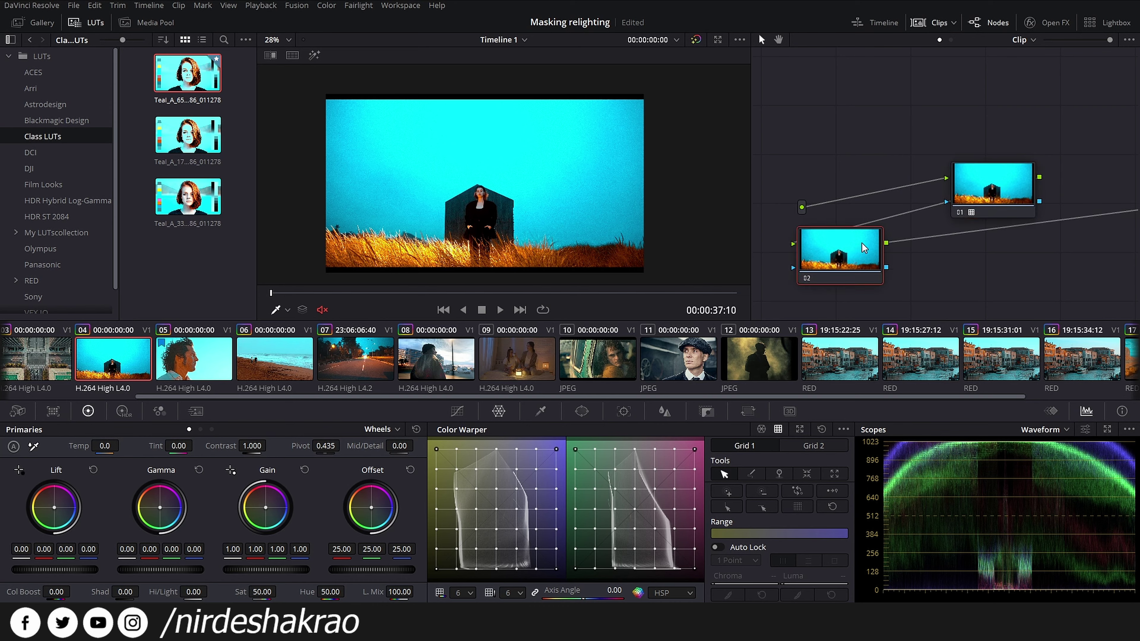
key("ctrl+z")
key("alt+s")
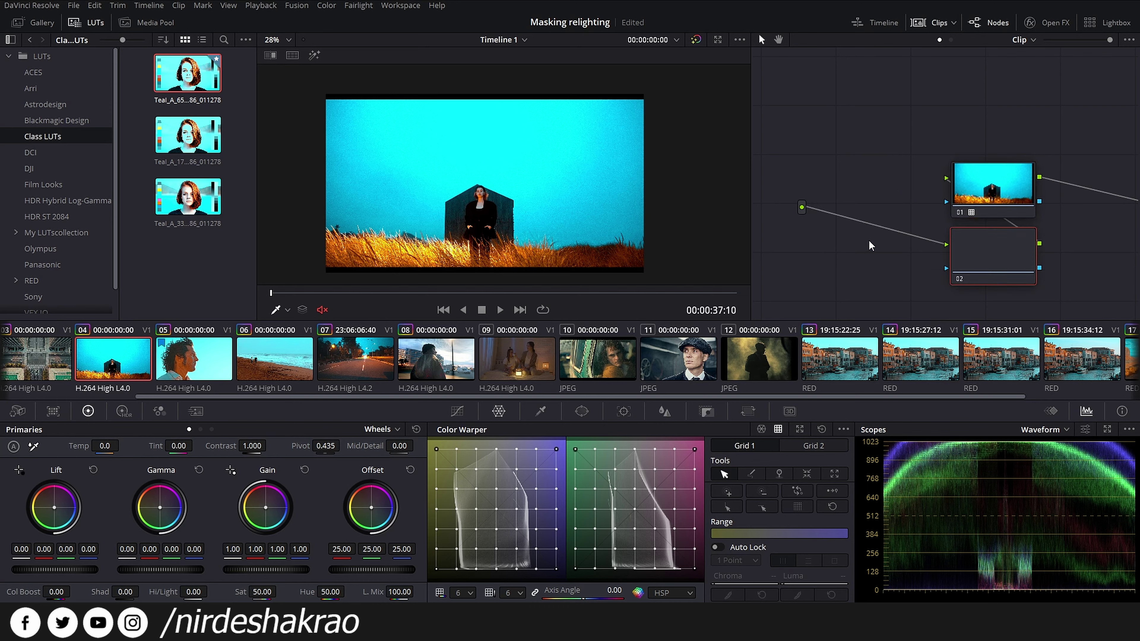
left_click_drag(976, 238, 875, 187)
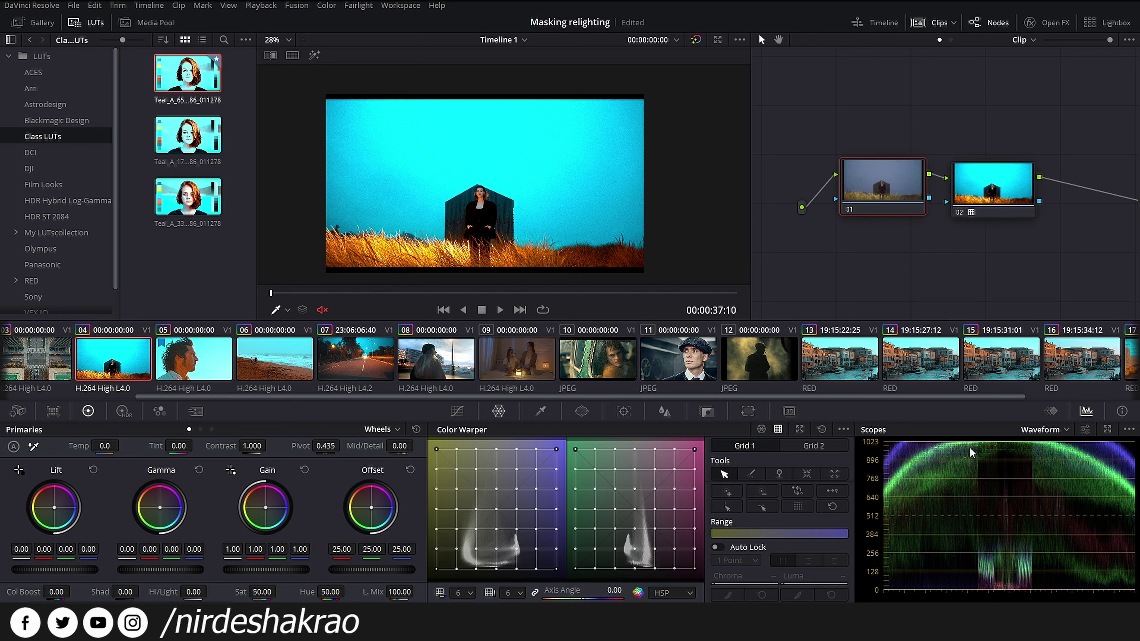
Lower the first node's Gain to 0.85 and raise its Lift to 0.11.
left_click_drag(293, 571, 284, 570)
left_click_drag(46, 567, 50, 570)
scroll(983, 579, "up", 3)
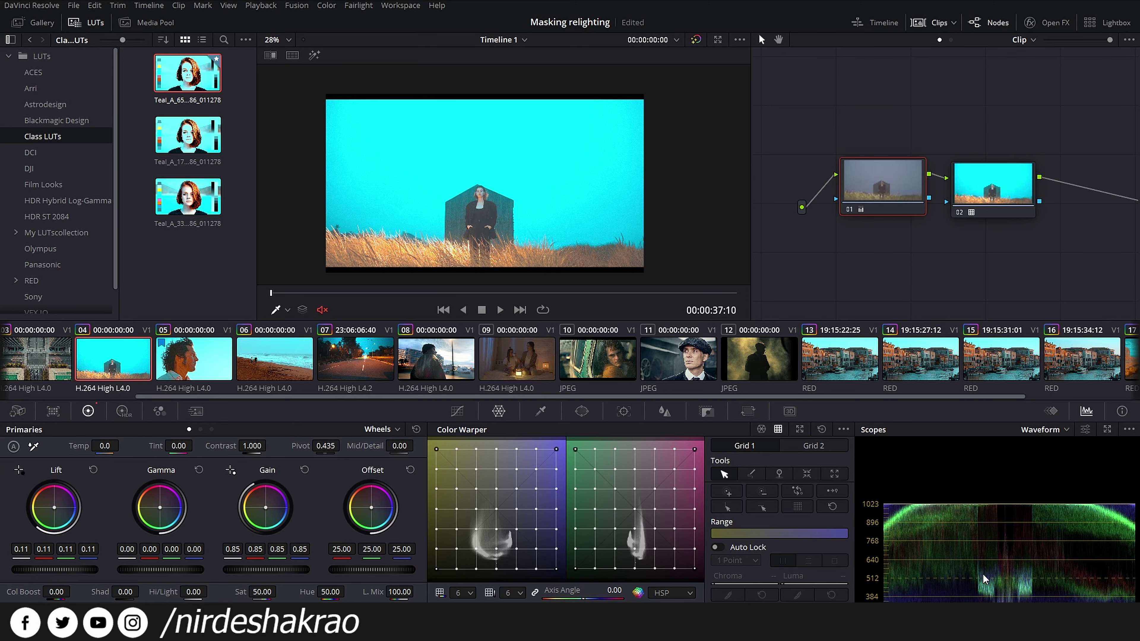
Settle the first node at Lift 0.02, Gamma -0.02 and Gain 0.89.
scroll(983, 579, "down", 3)
left_click_drag(88, 575, 92, 576)
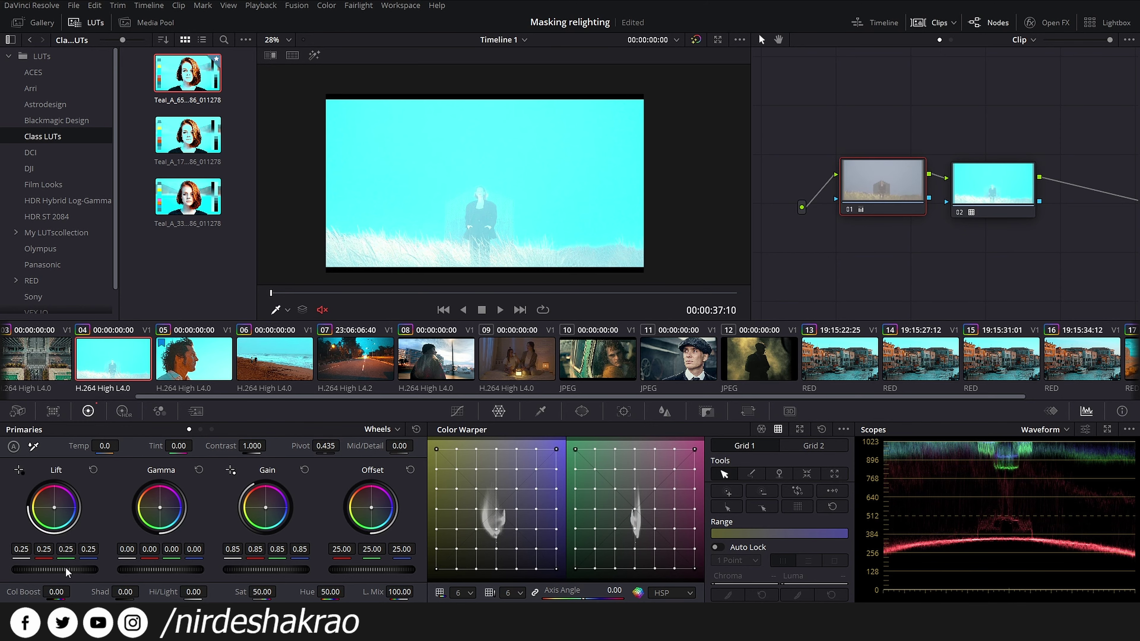
scroll(65, 566, "down", 3)
scroll(65, 567, "down", 4)
scroll(65, 567, "down", 4)
scroll(65, 566, "down", 4)
scroll(65, 566, "down", 4)
scroll(65, 566, "down", 3)
scroll(65, 567, "down", 1)
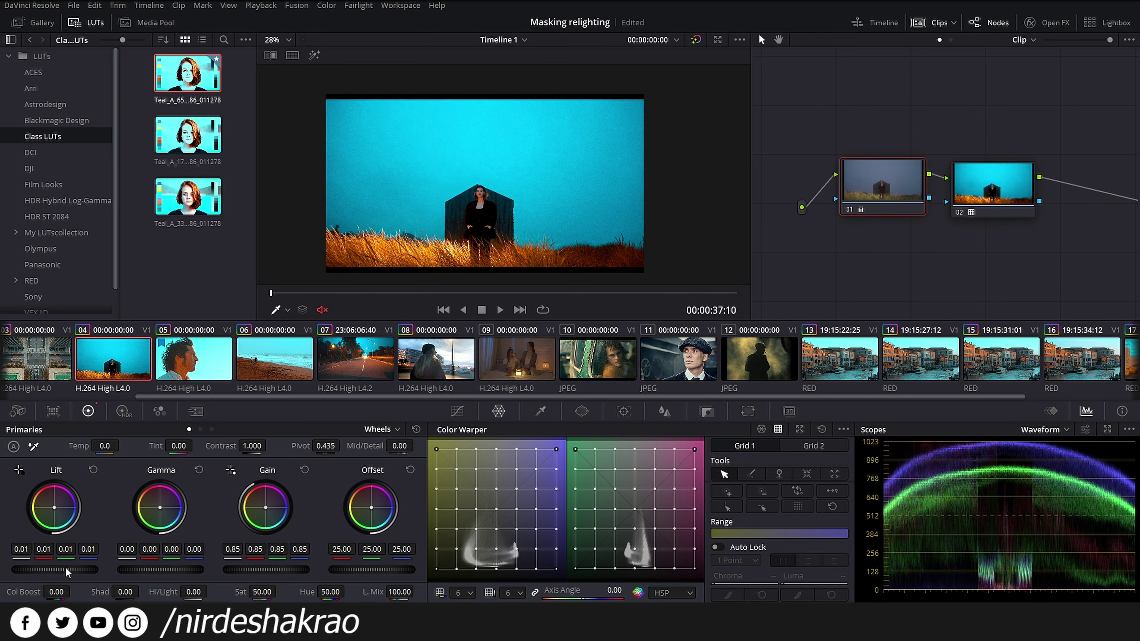
scroll(65, 567, "up", 1)
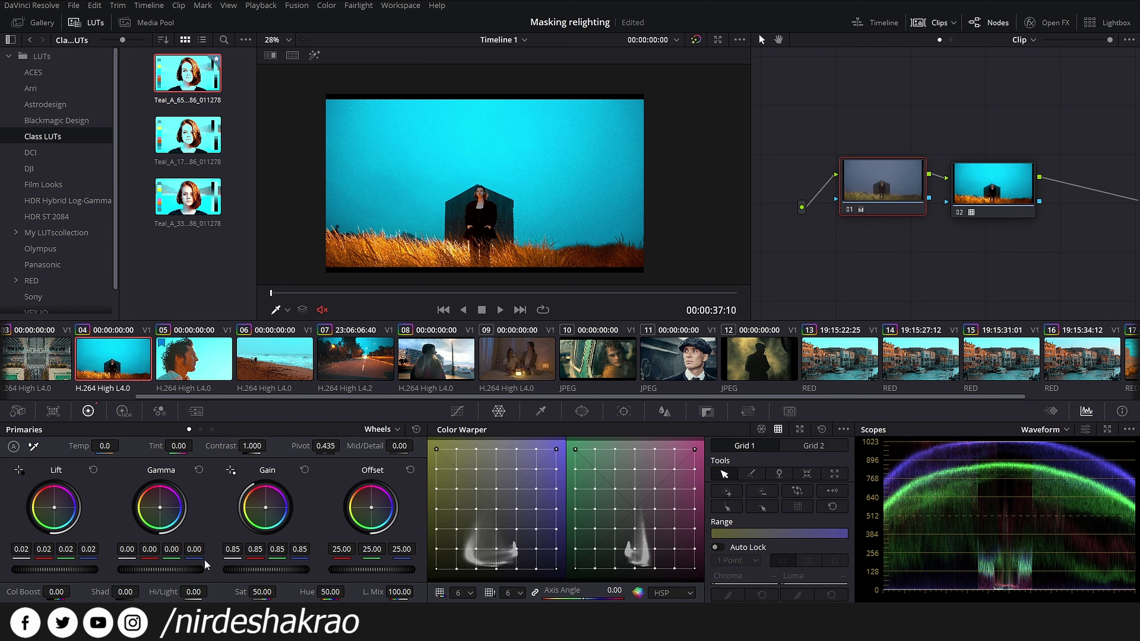
scroll(174, 570, "down", 2)
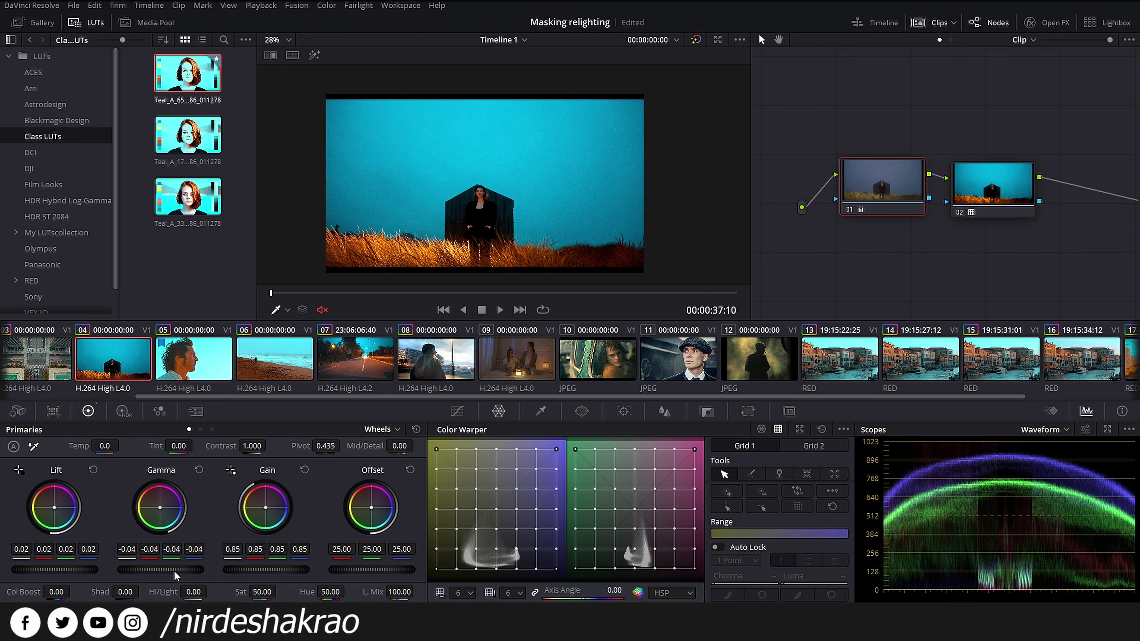
scroll(292, 575, "up", 4)
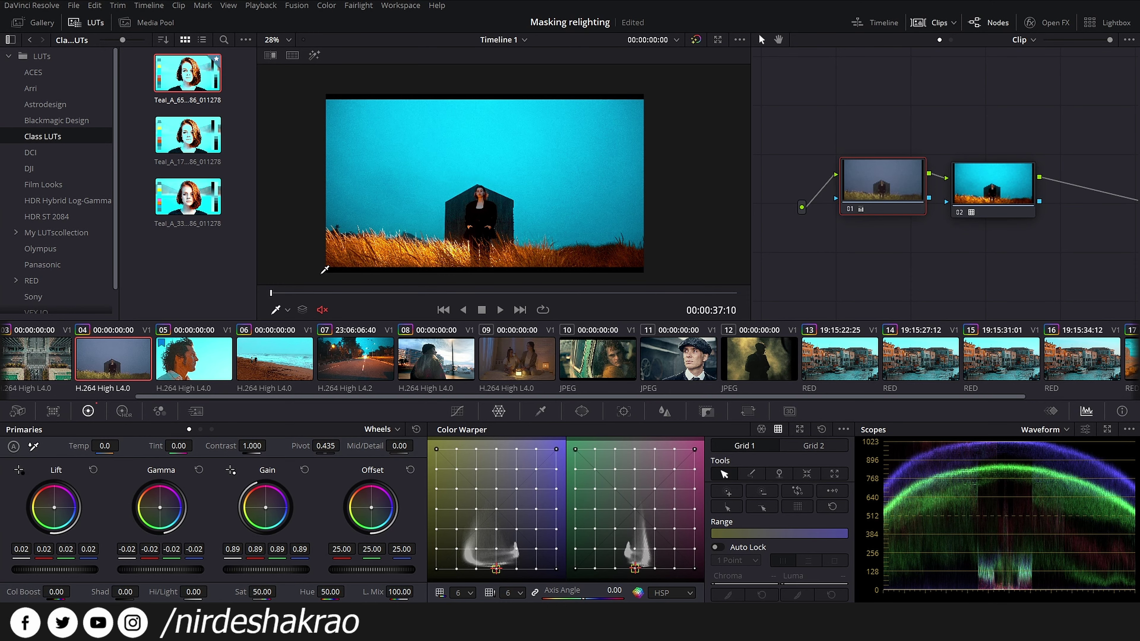
Set the viewer zoom to Fit, then open Venice canal clip 16.
left_click(282, 42)
left_click(287, 52)
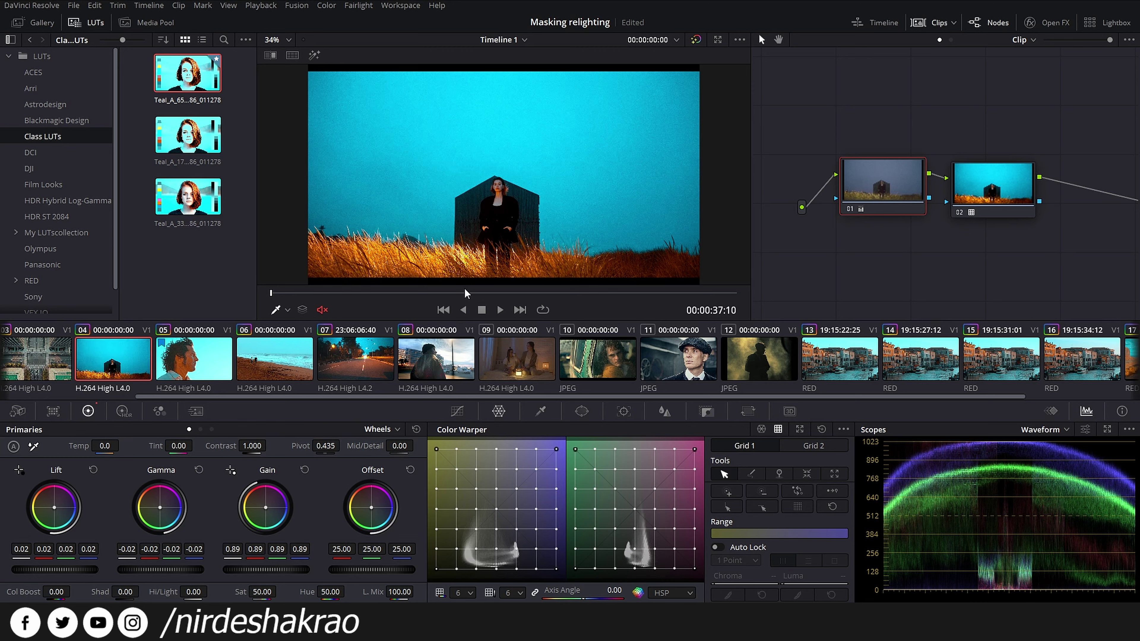
left_click(1074, 372)
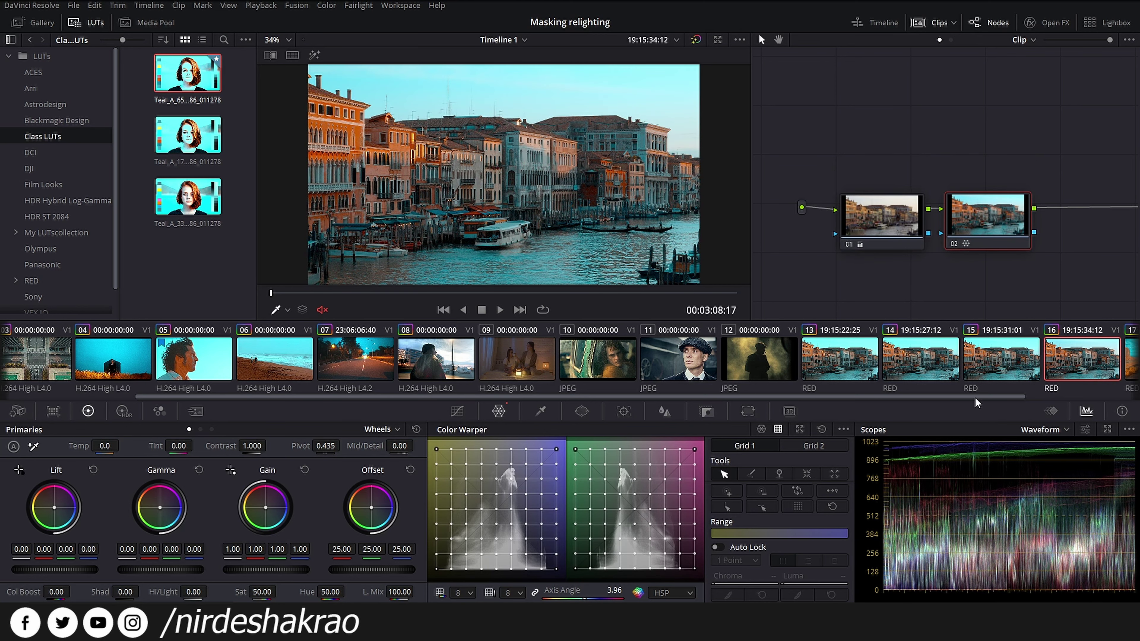
Compare clips 06, 05 and 16, then load desert motorcycle clip 17 and open the Workspace menu.
left_click_drag(972, 398, 1086, 399)
left_click(1025, 364)
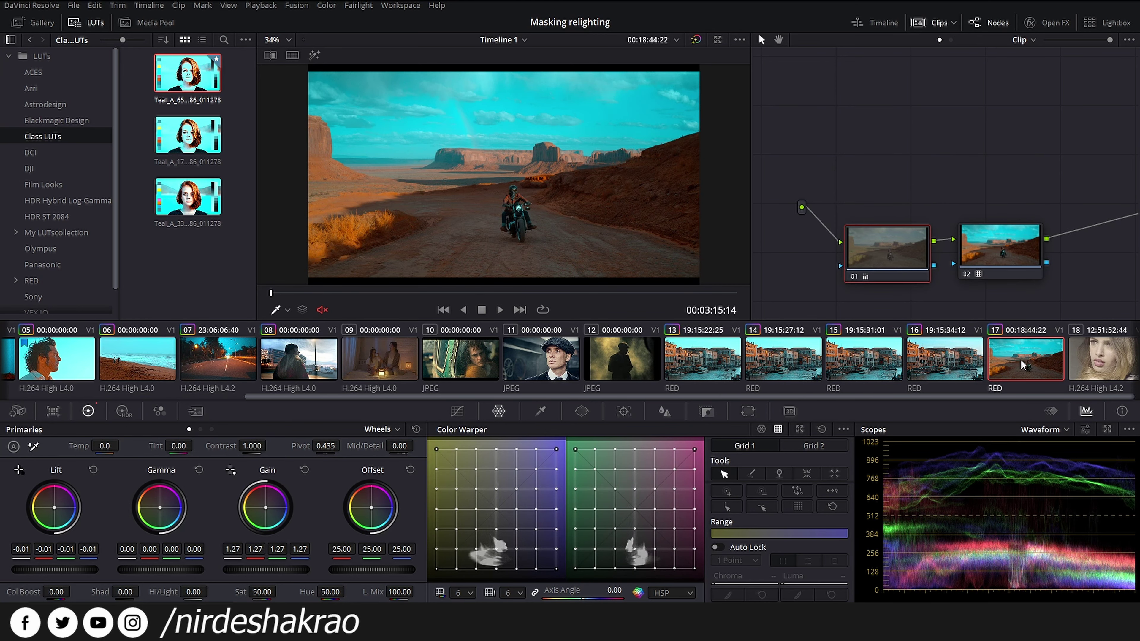
left_click(948, 362)
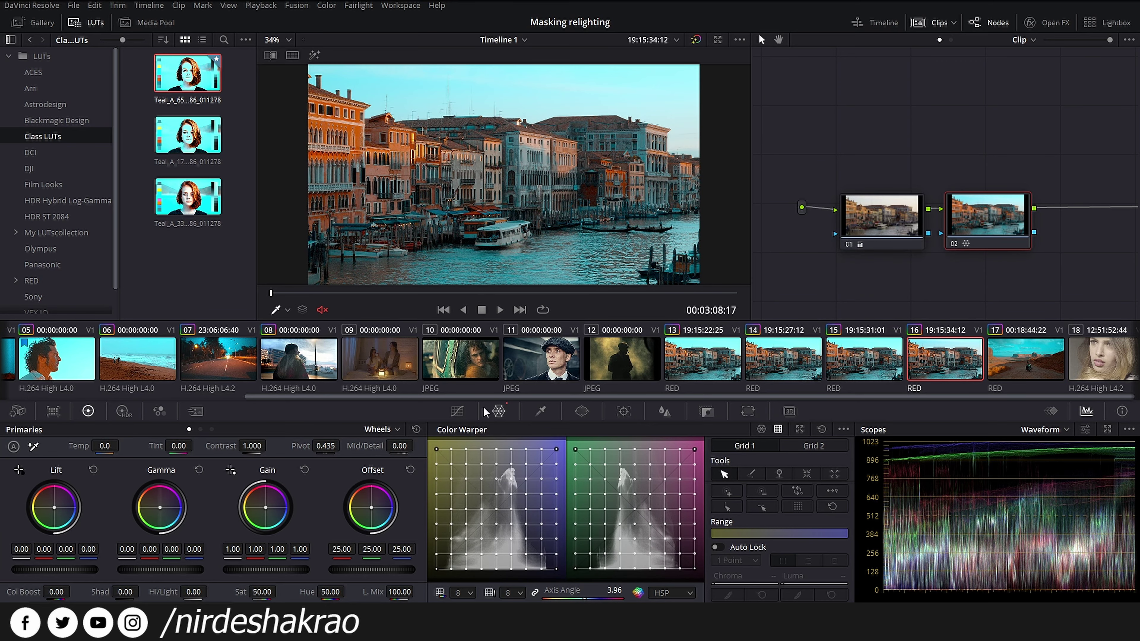
left_click(118, 366)
left_click(72, 363)
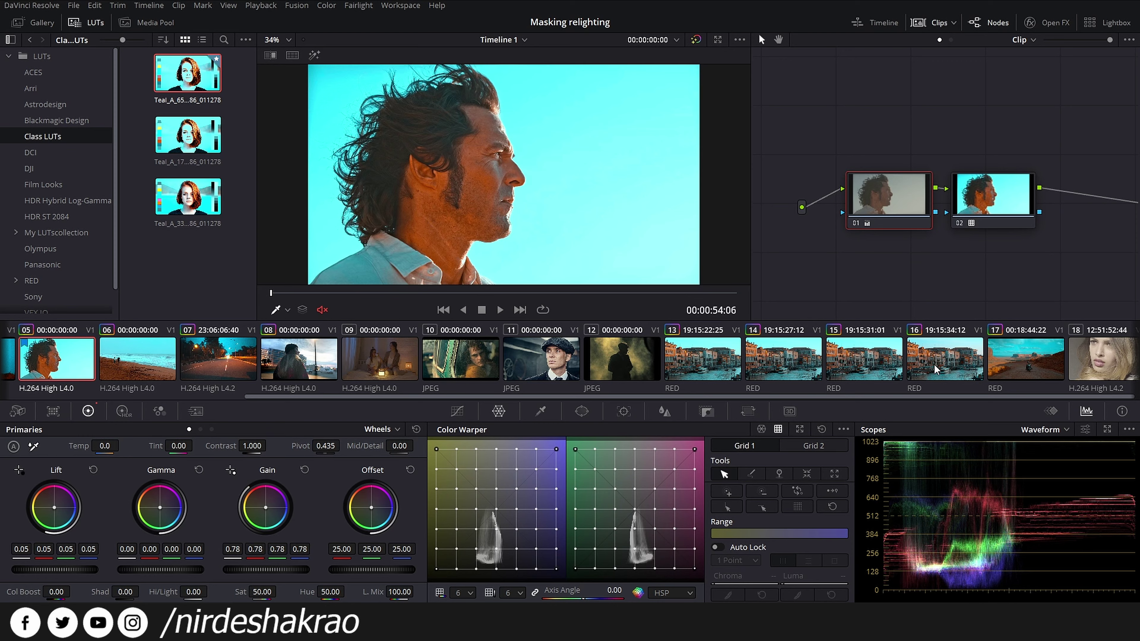
left_click(943, 360)
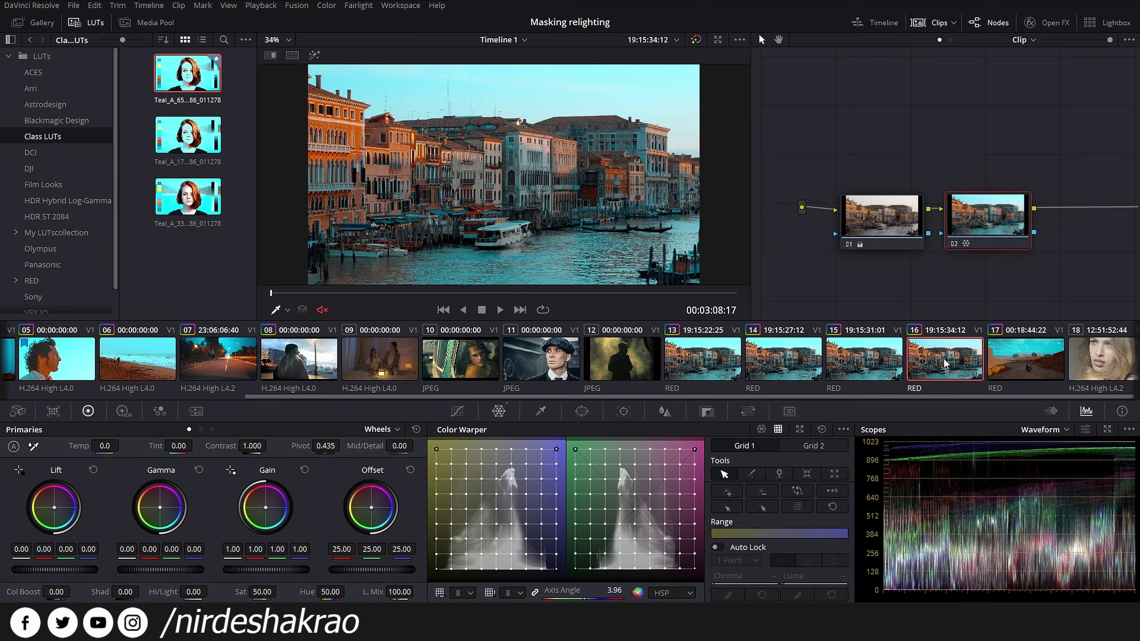
left_click(1021, 353)
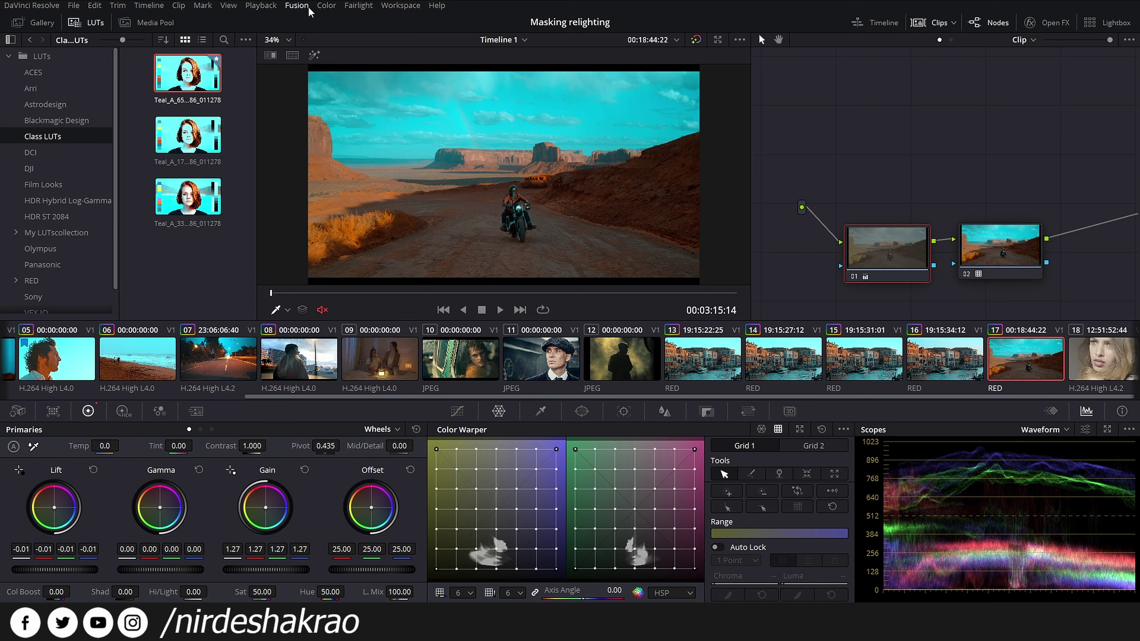
left_click(400, 5)
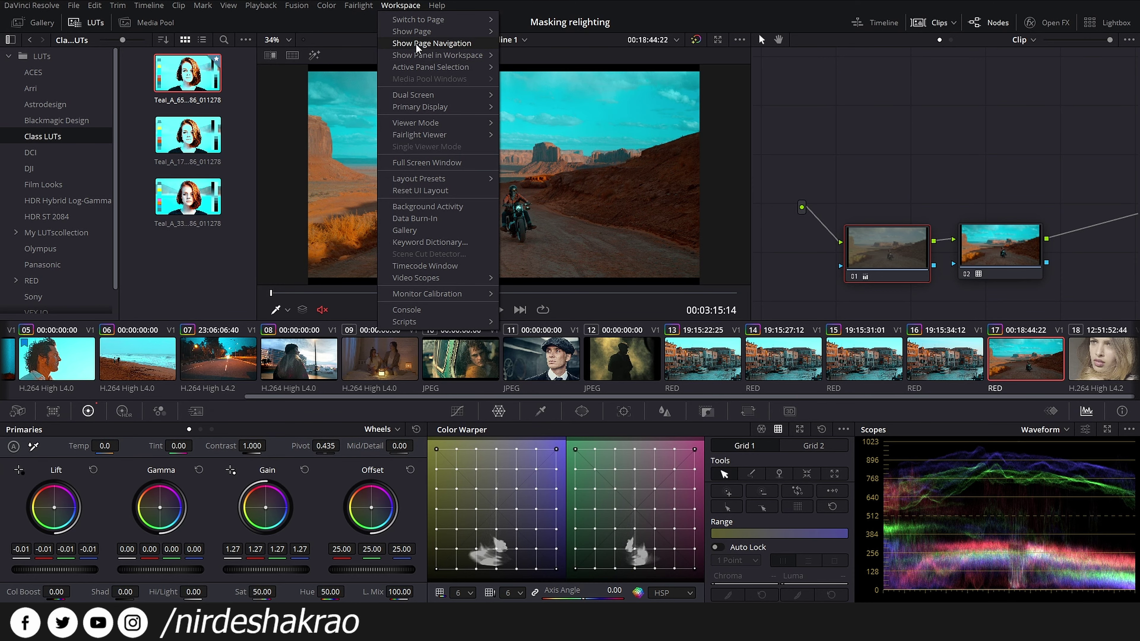
Show page navigation, select the J012 desert clip on the Edit page, and return to Color.
left_click(417, 43)
left_click(498, 588)
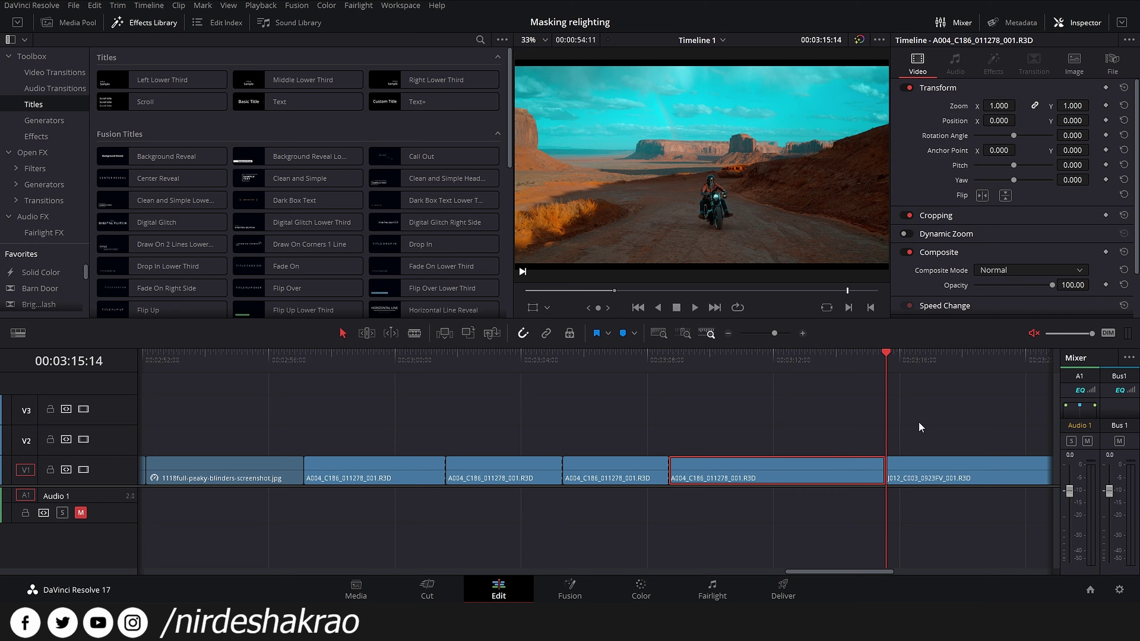
left_click_drag(786, 360, 945, 382)
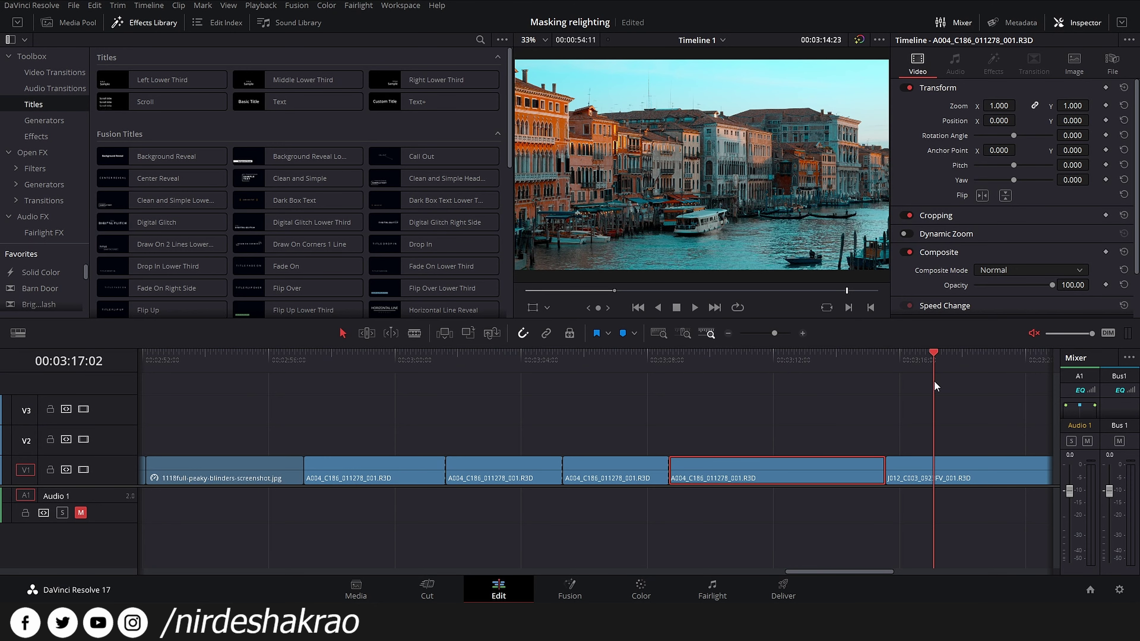
left_click(952, 362)
left_click(962, 482)
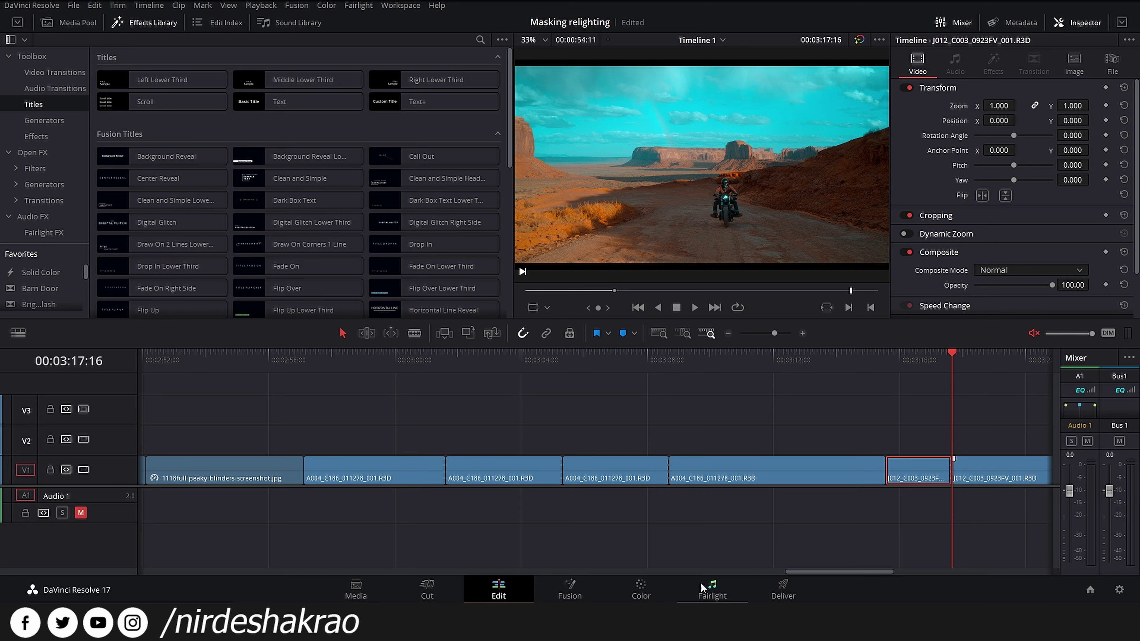
left_click(641, 588)
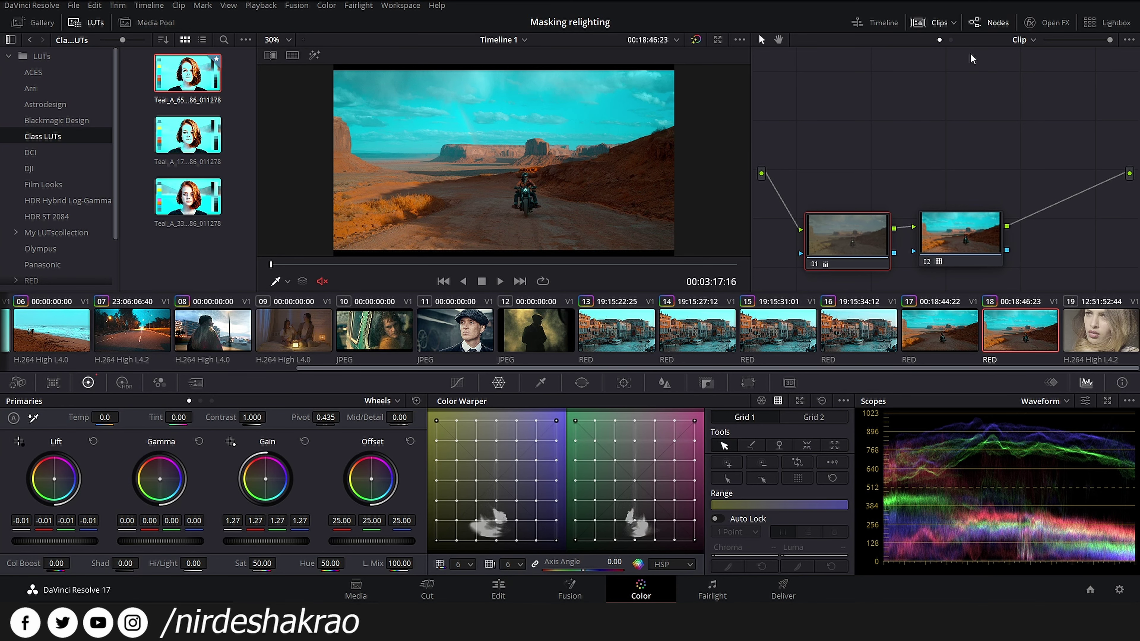
Hide the clip strip, delete teal node 02, recentre node 01, and show the RED LUT folder.
left_click(923, 24)
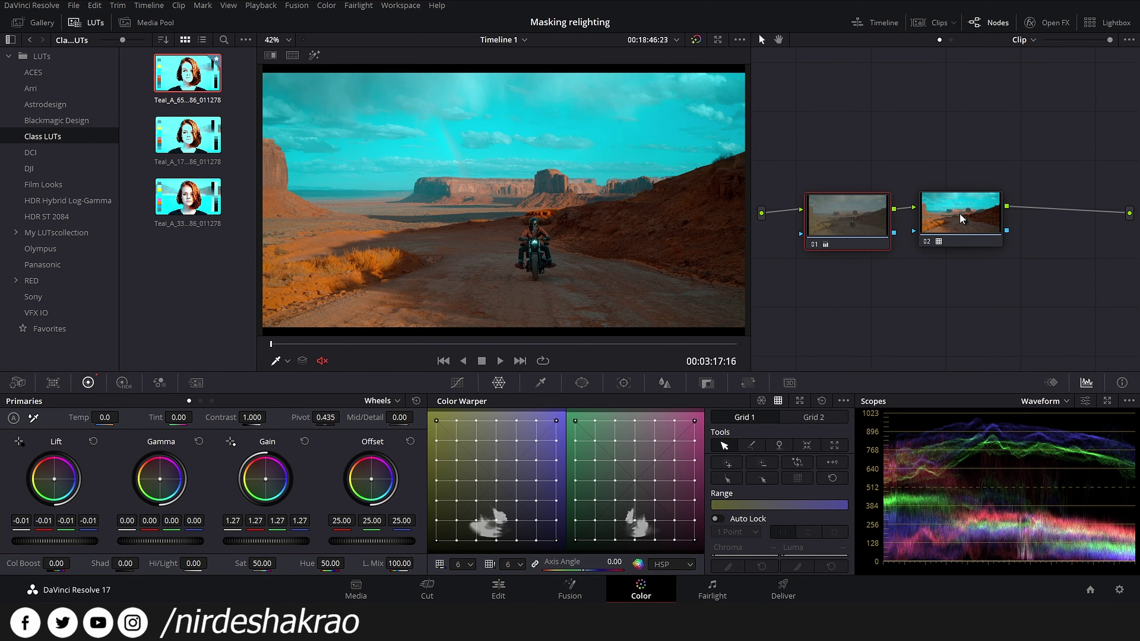
left_click(959, 214)
key("Delete")
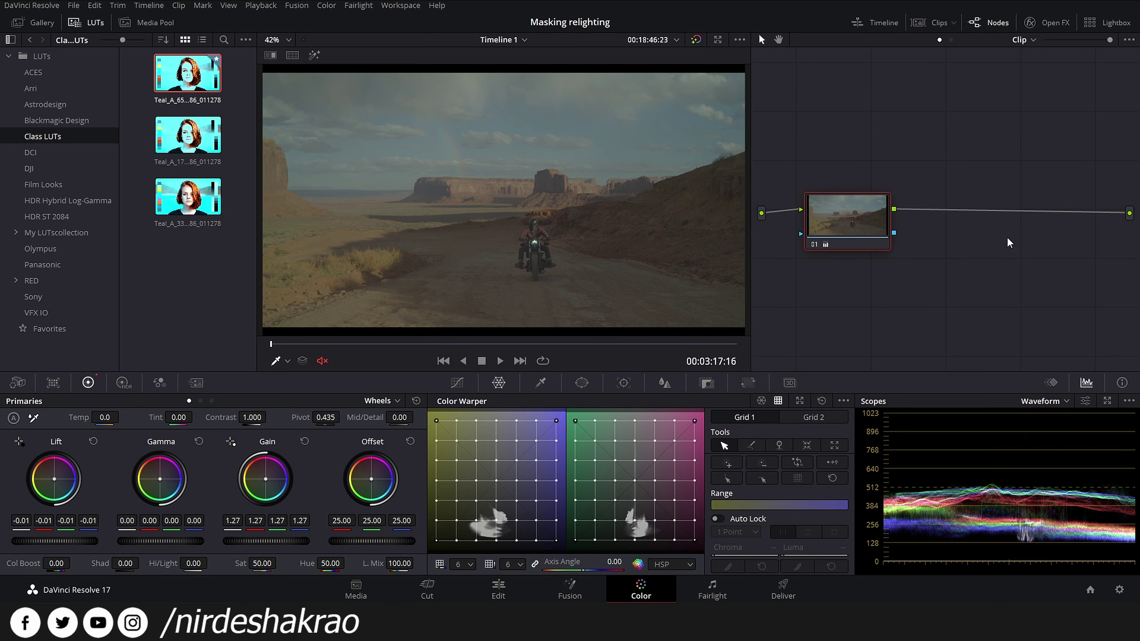
left_click_drag(856, 225, 888, 214)
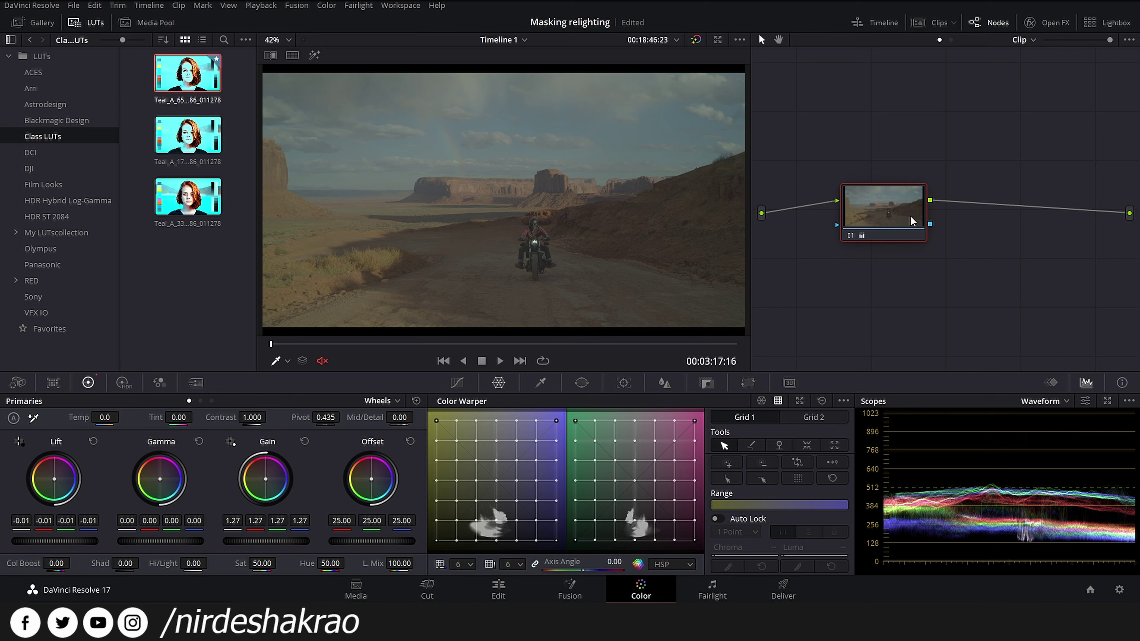
left_click(40, 282)
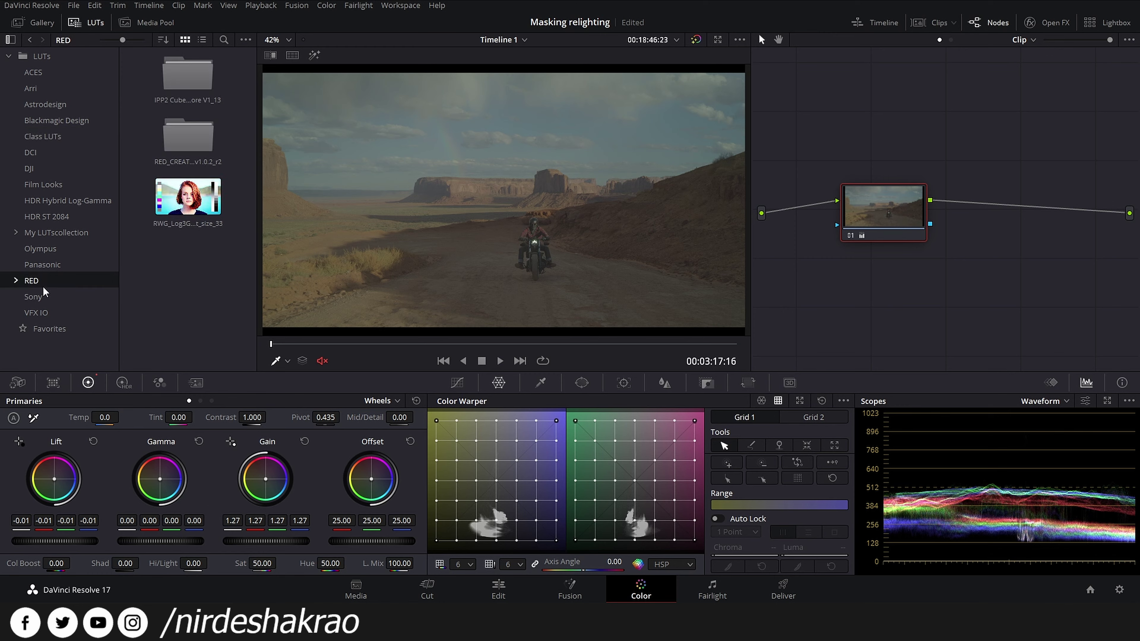
Browse the RED_CREATIVE_LUTs > RED_IPP2_Creative LUT folder.
double_click(196, 83)
left_click(68, 313)
double_click(189, 79)
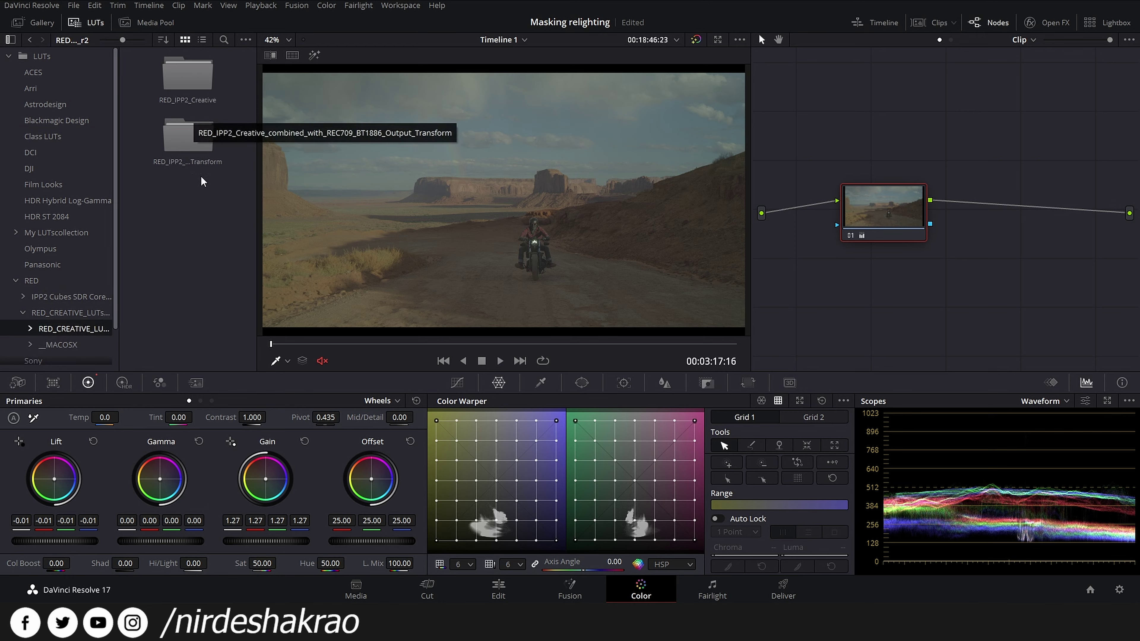
double_click(194, 81)
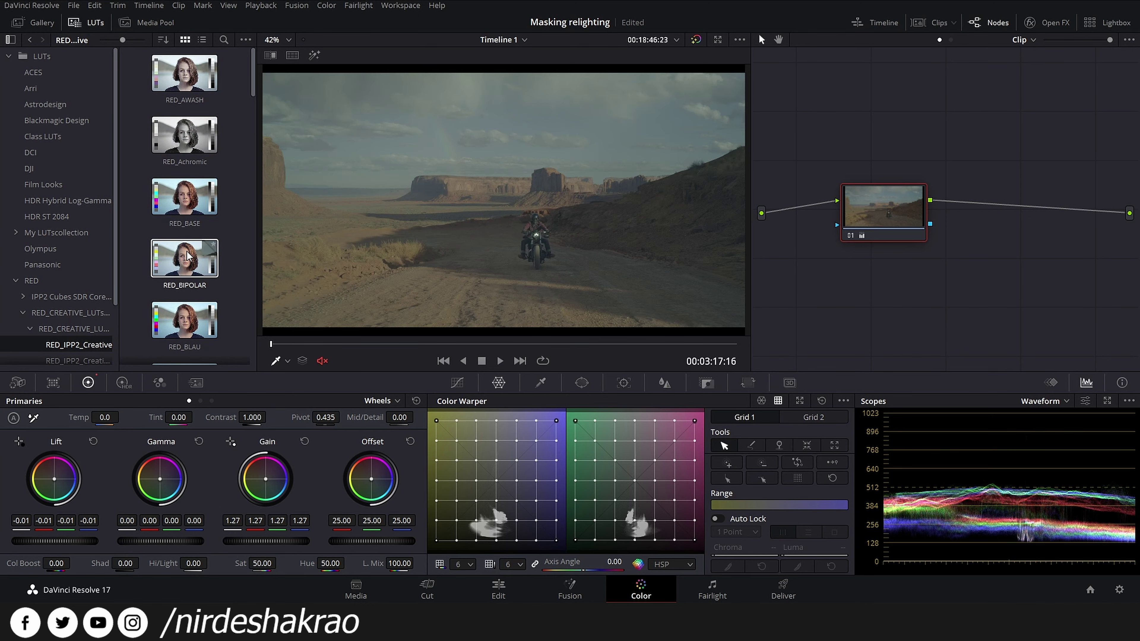
scroll(187, 256, "down", 2)
scroll(188, 266, "up", 1)
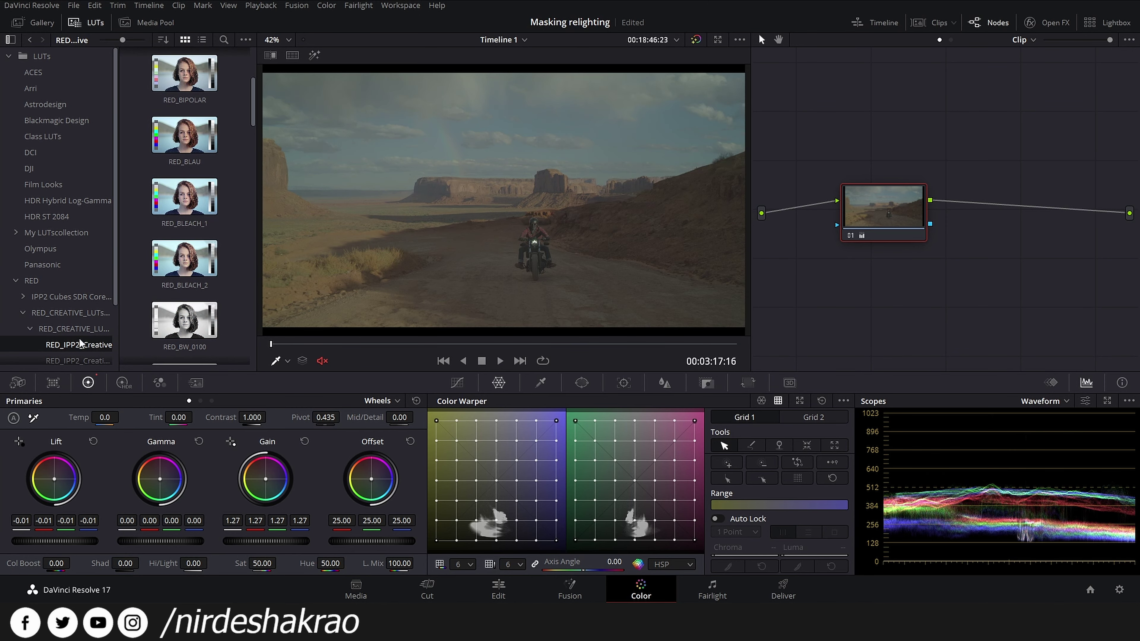
Open the IPP2 Cubes SDR Core REC709 LUT folder and scroll through its LUTs.
left_click(83, 297)
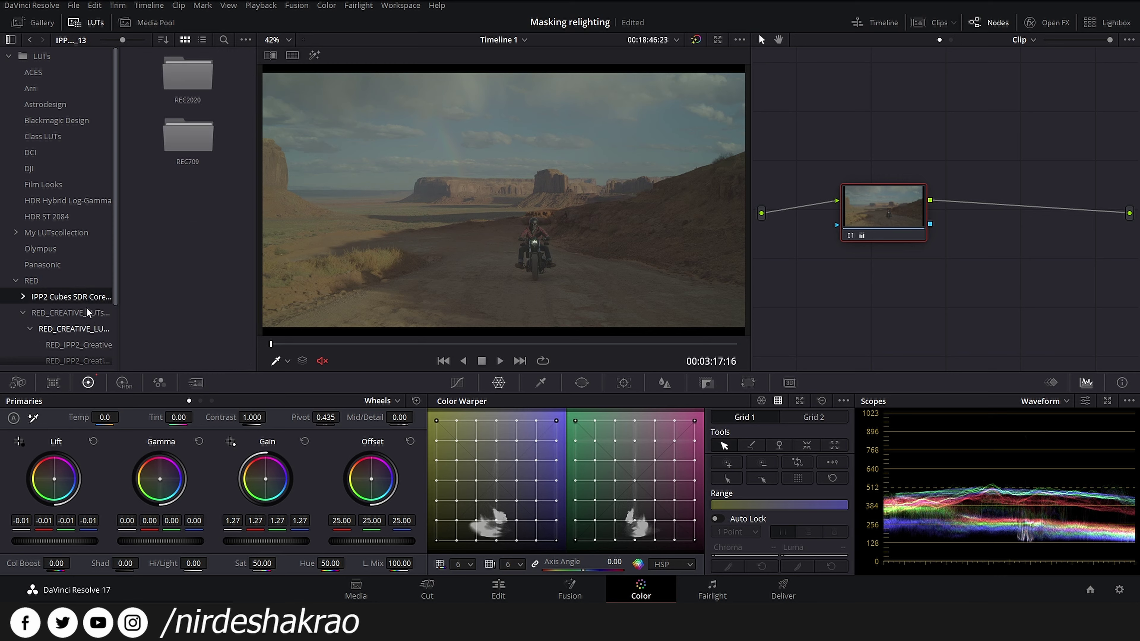
double_click(188, 137)
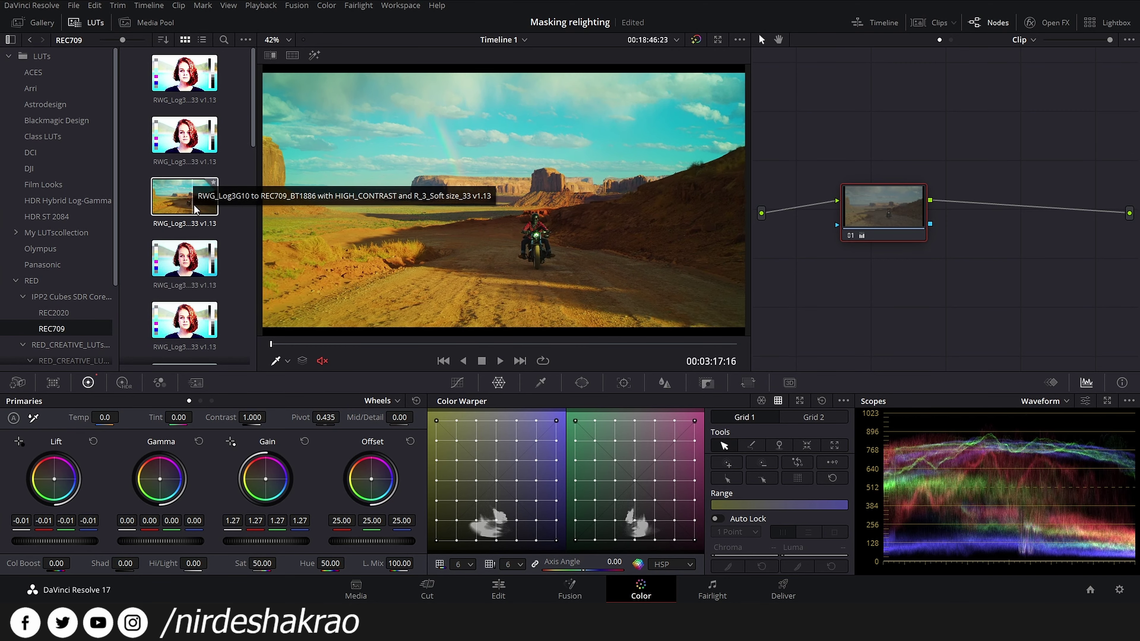
scroll(185, 294, "down", 1)
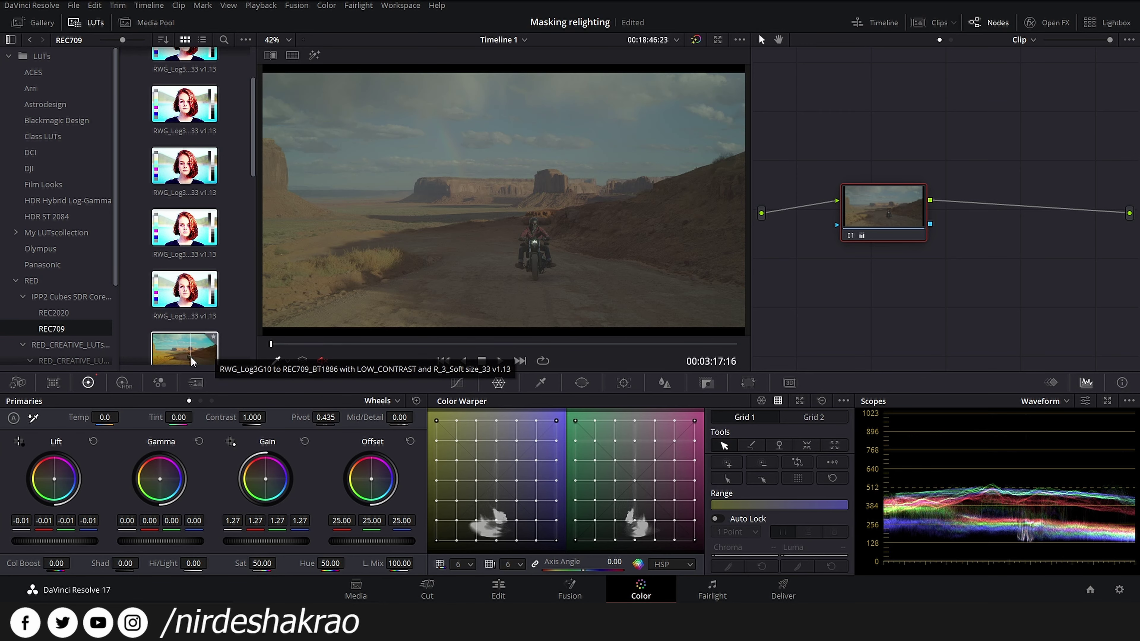
scroll(197, 296, "down", 2)
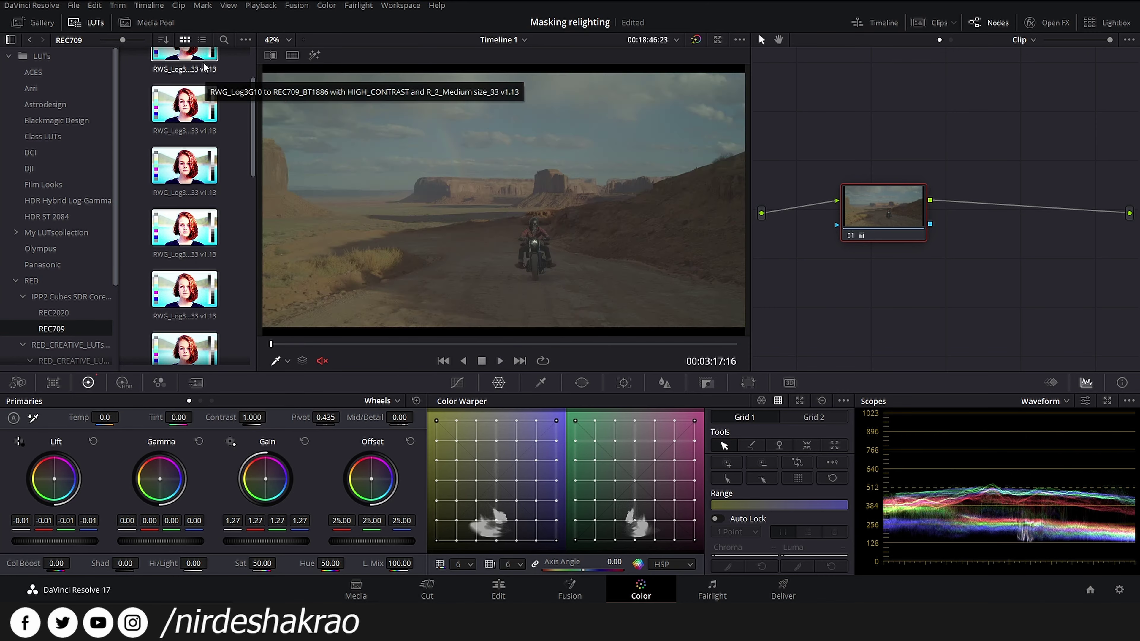
scroll(92, 268, "down", 3)
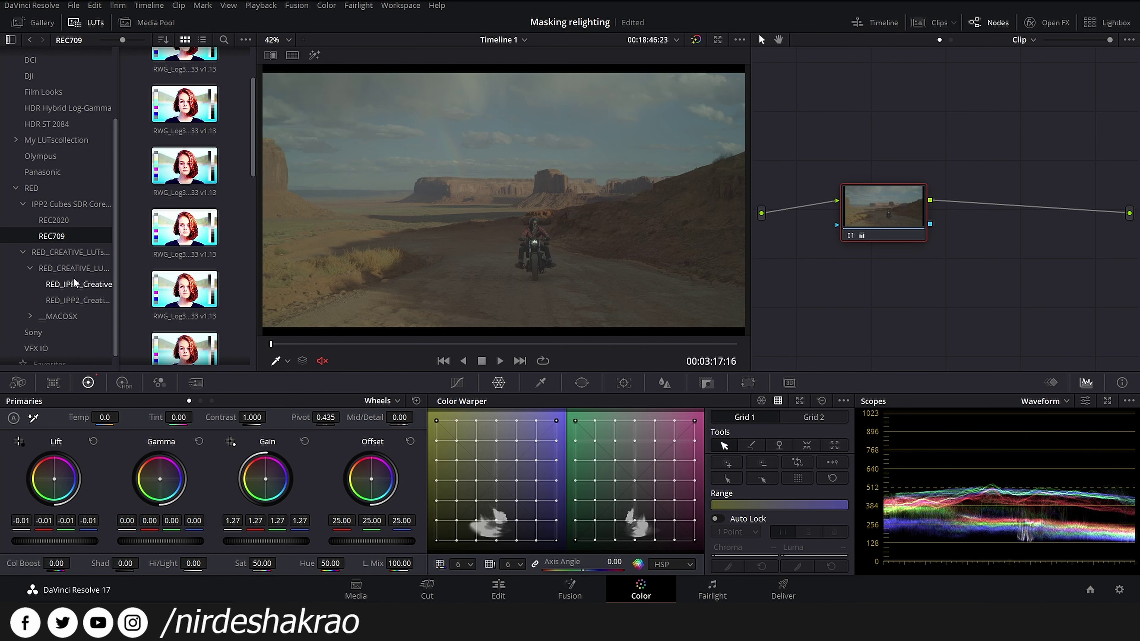
left_click(89, 301)
scroll(184, 270, "down", 5)
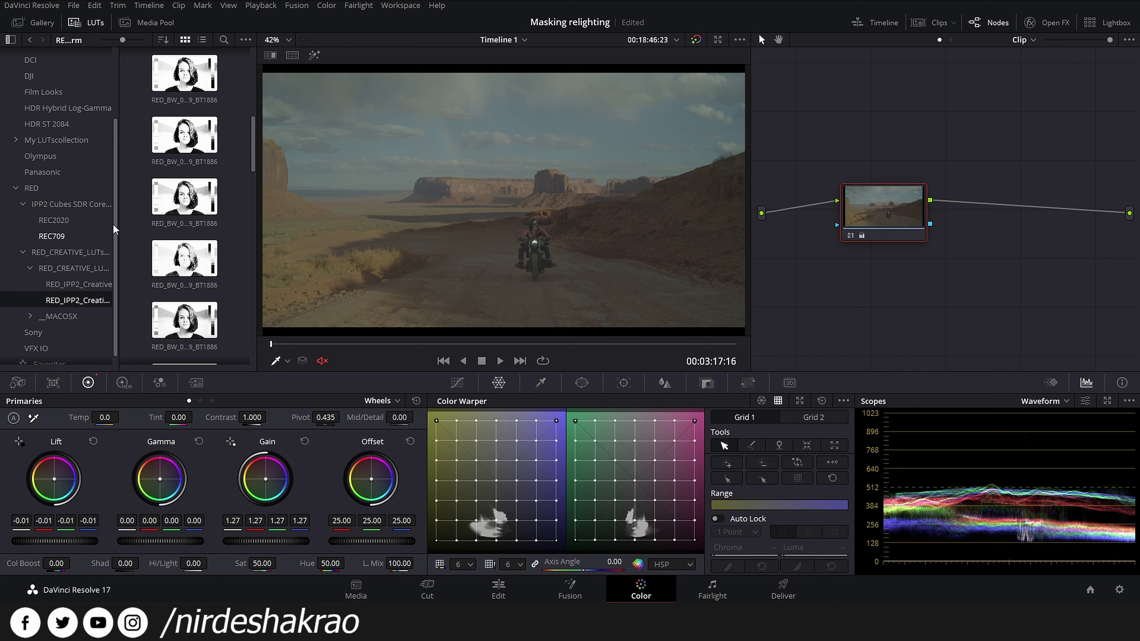
left_click(57, 201)
left_click(58, 236)
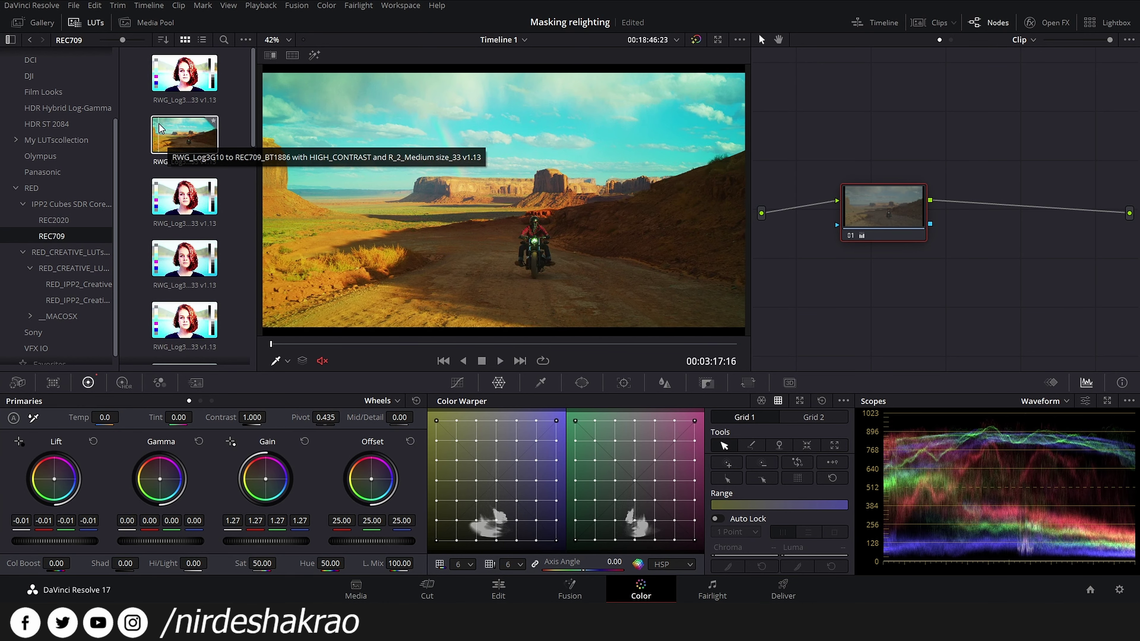
left_click_drag(186, 139, 899, 215)
Bypass and restore clip 18's grade to compare before and after.
scroll(604, 235, "up", 2)
scroll(604, 235, "up", 2)
scroll(604, 235, "up", 2)
scroll(604, 236, "down", 1)
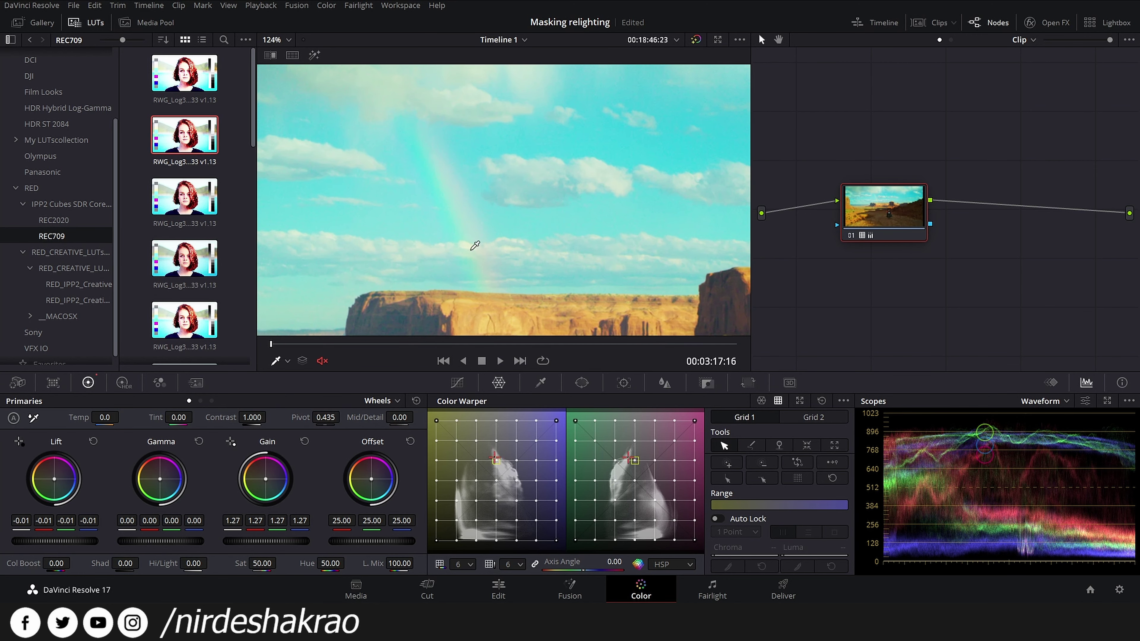
scroll(472, 250, "down", 1)
scroll(471, 249, "down", 1)
scroll(542, 265, "down", 1)
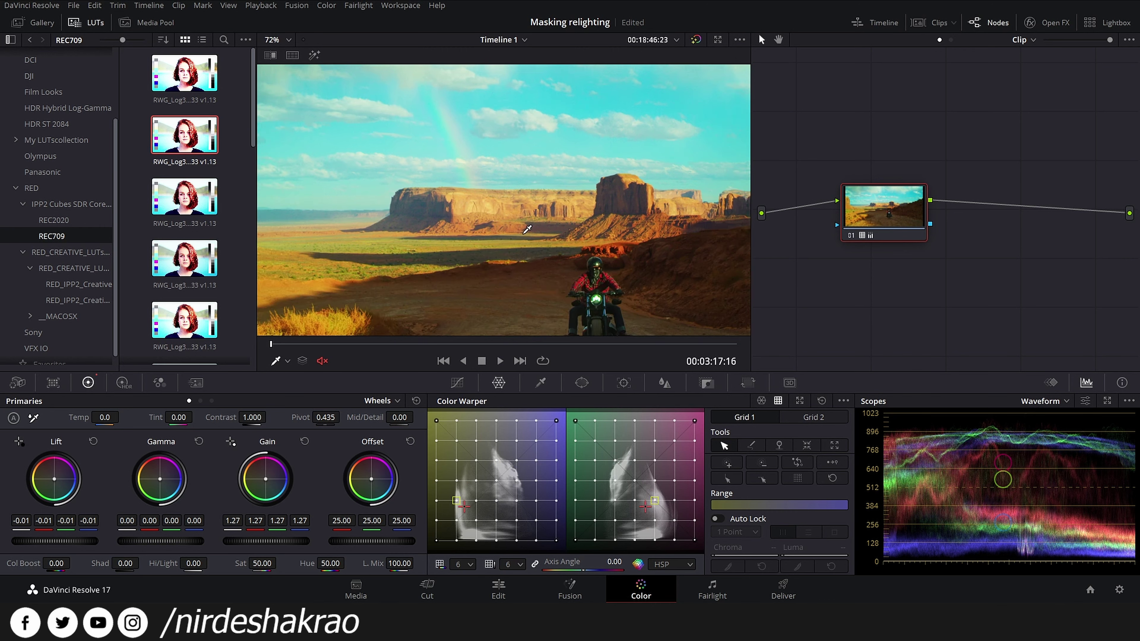
scroll(534, 253, "down", 1)
scroll(525, 243, "down", 1)
scroll(520, 206, "down", 1)
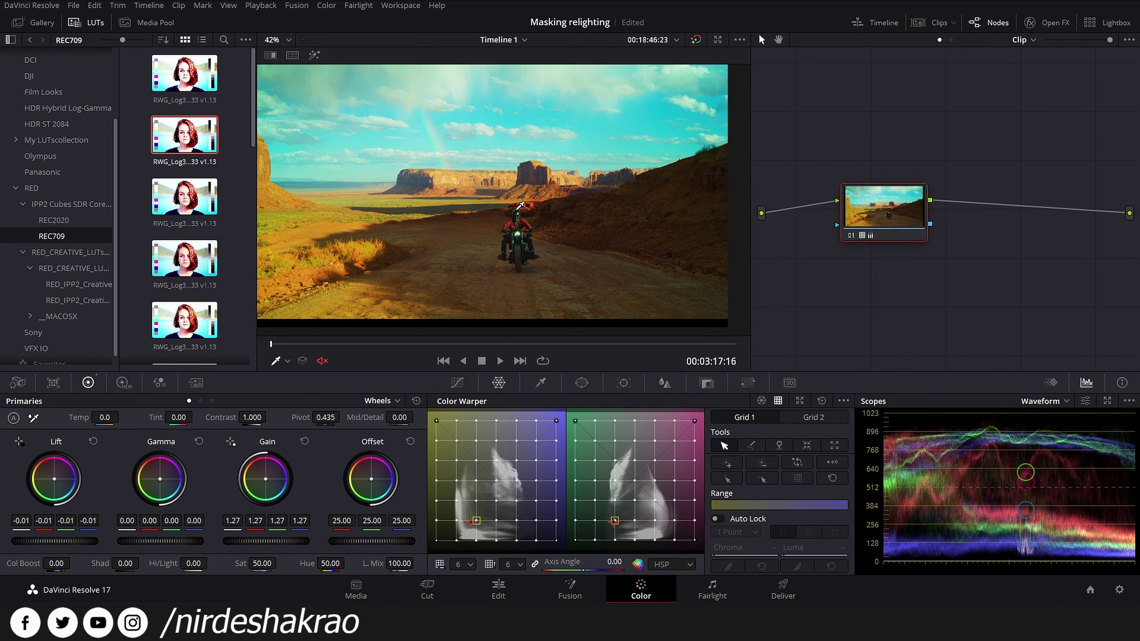
key("shift+d")
key("shift+d")
key("shift+d")
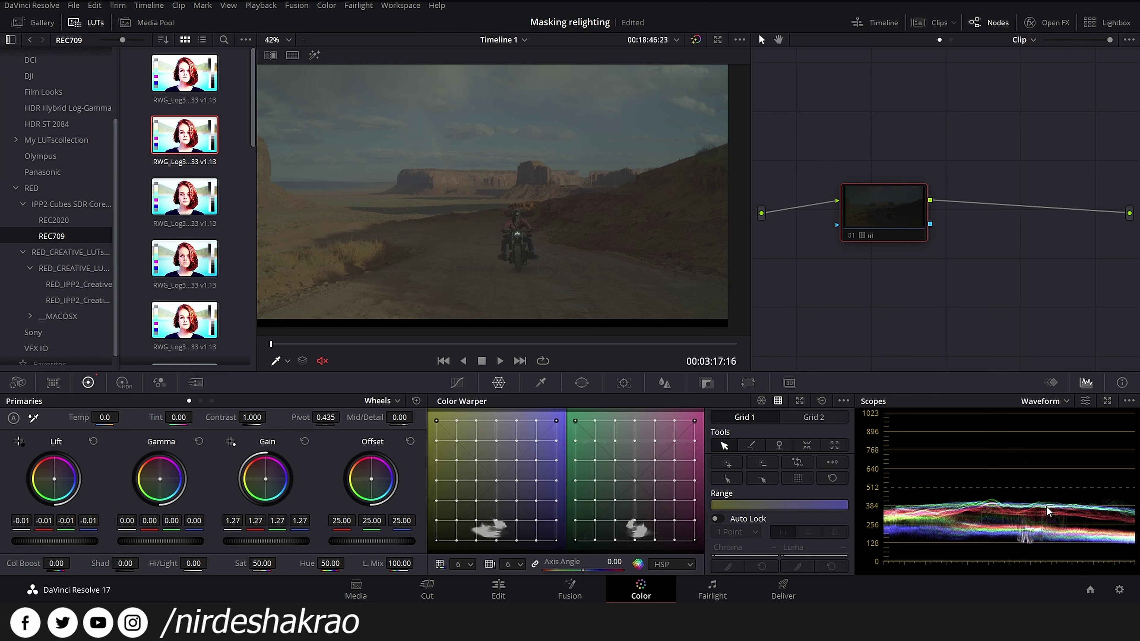
key("shift+d")
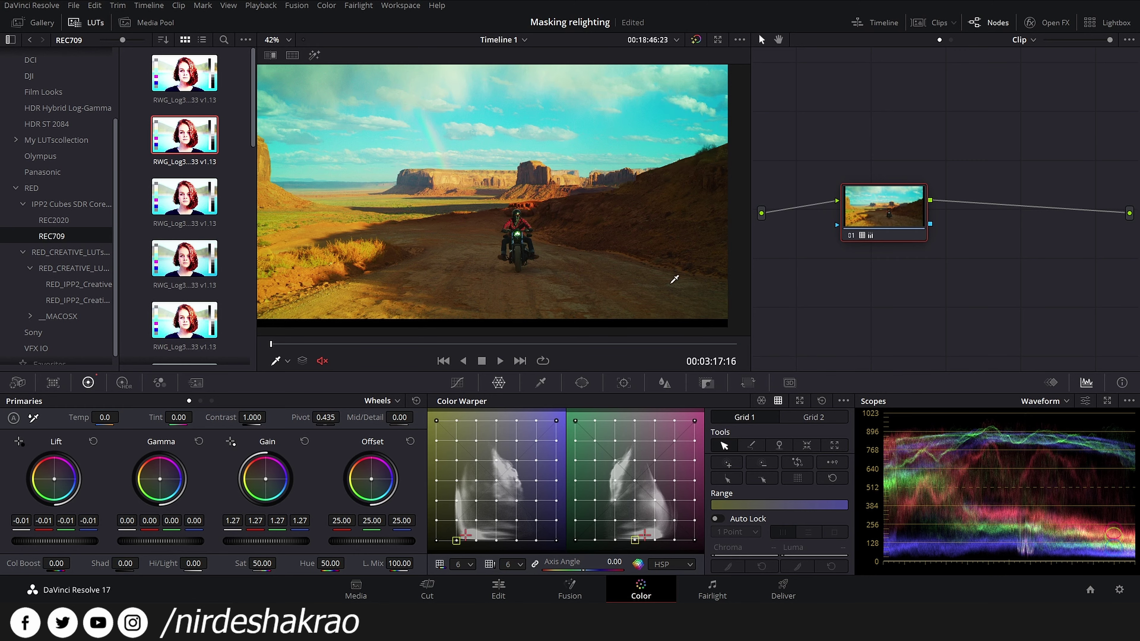
Add serial node 02 after node 01 with Alt+S.
scroll(628, 254, "up", 2)
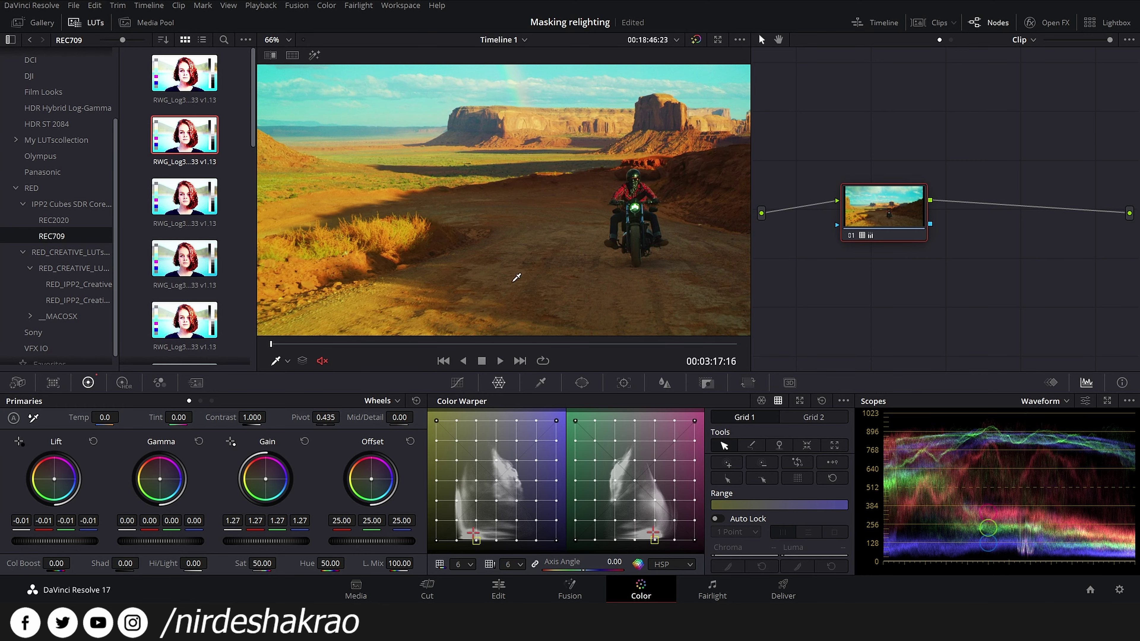
scroll(526, 273, "up", 1)
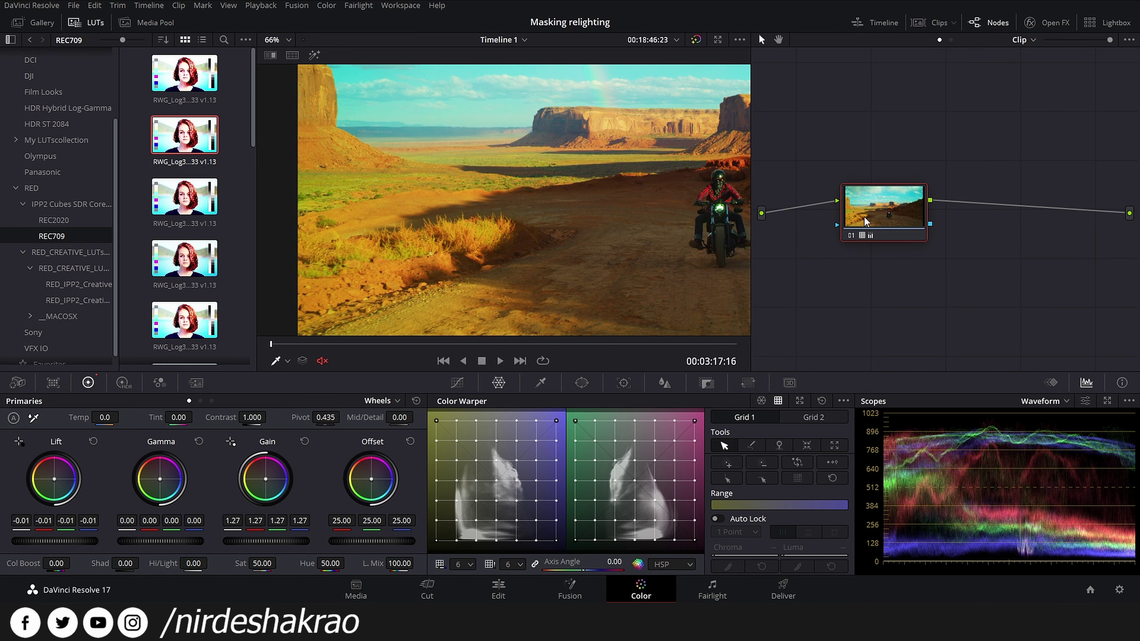
key("alt+s")
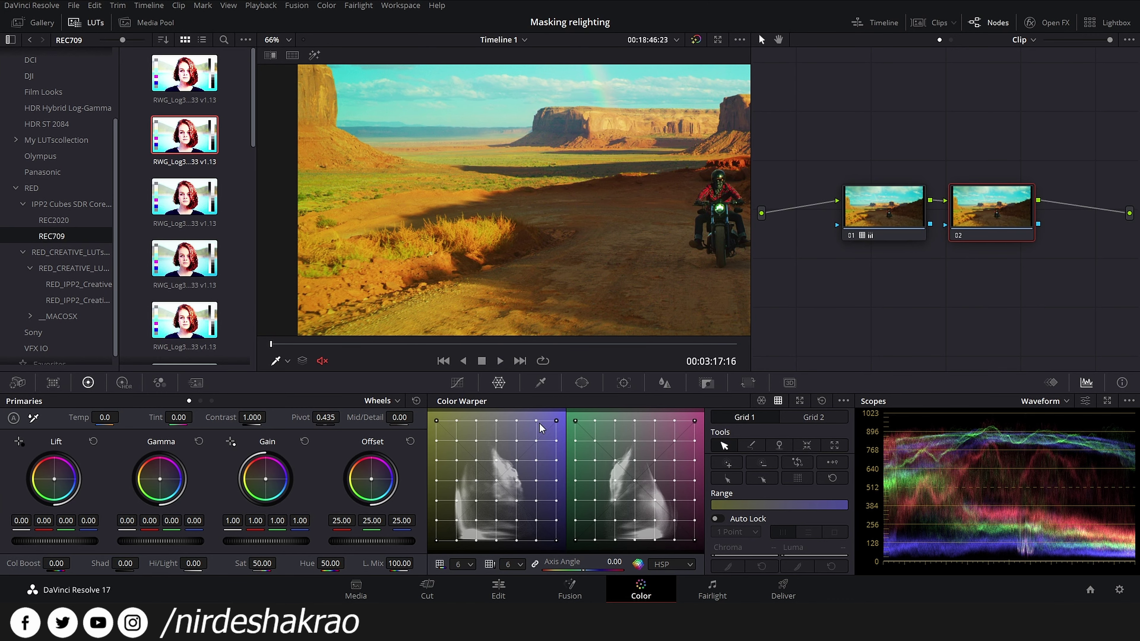
Switch Color Warper to Hue-Saturation, sample the desert colour, and undo a trial red-magenta shift.
left_click(761, 401)
left_click(422, 194)
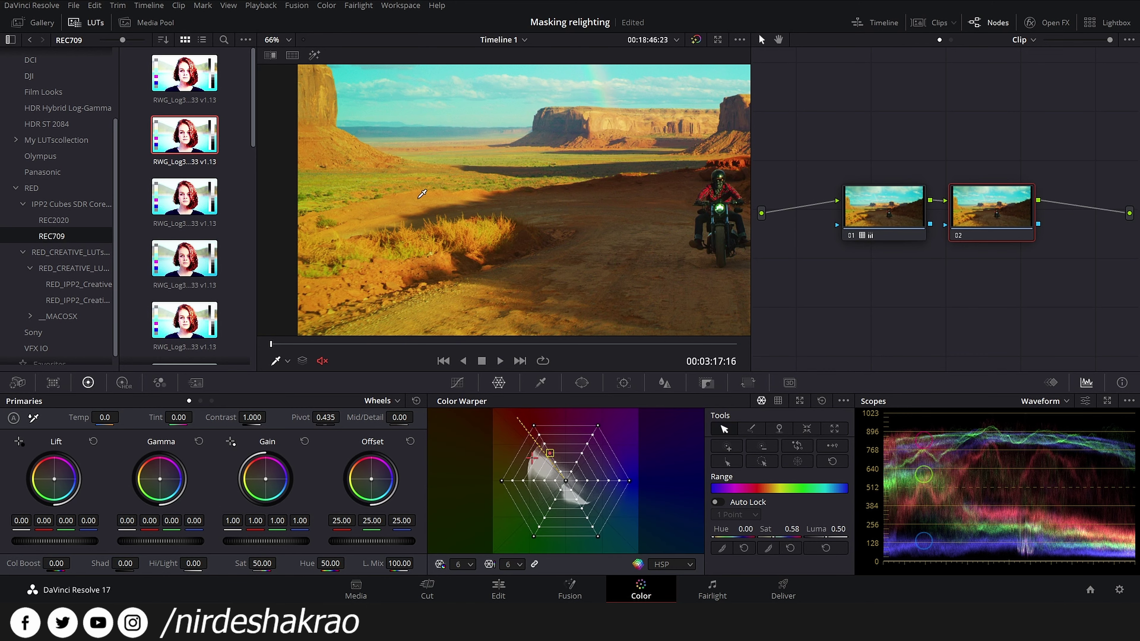
left_click_drag(424, 194, 440, 189)
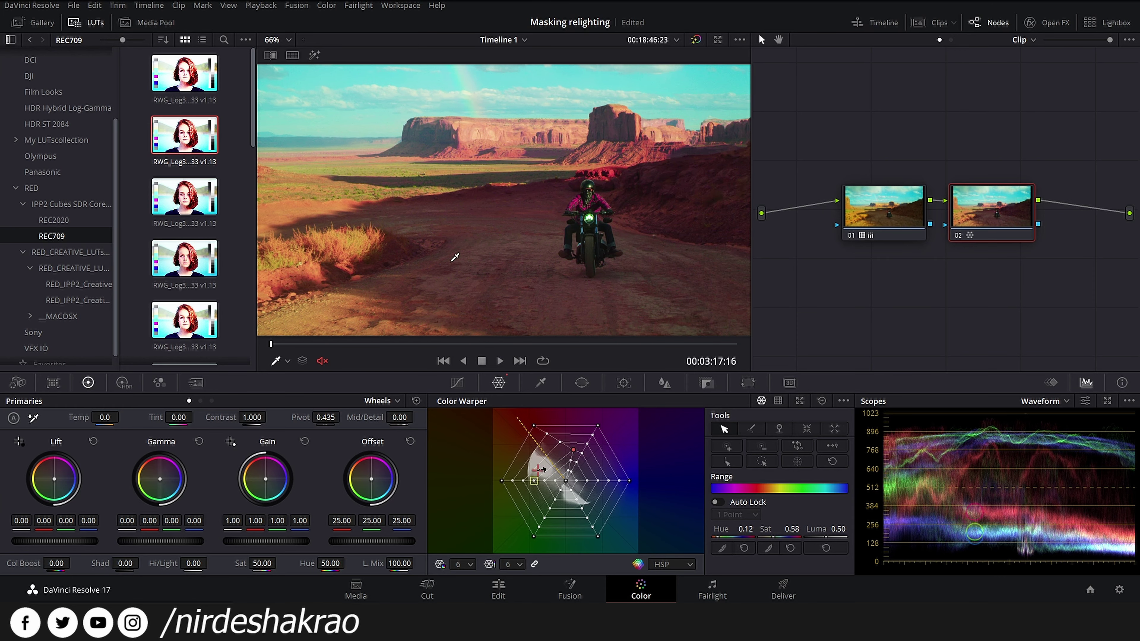
key("ctrl+z")
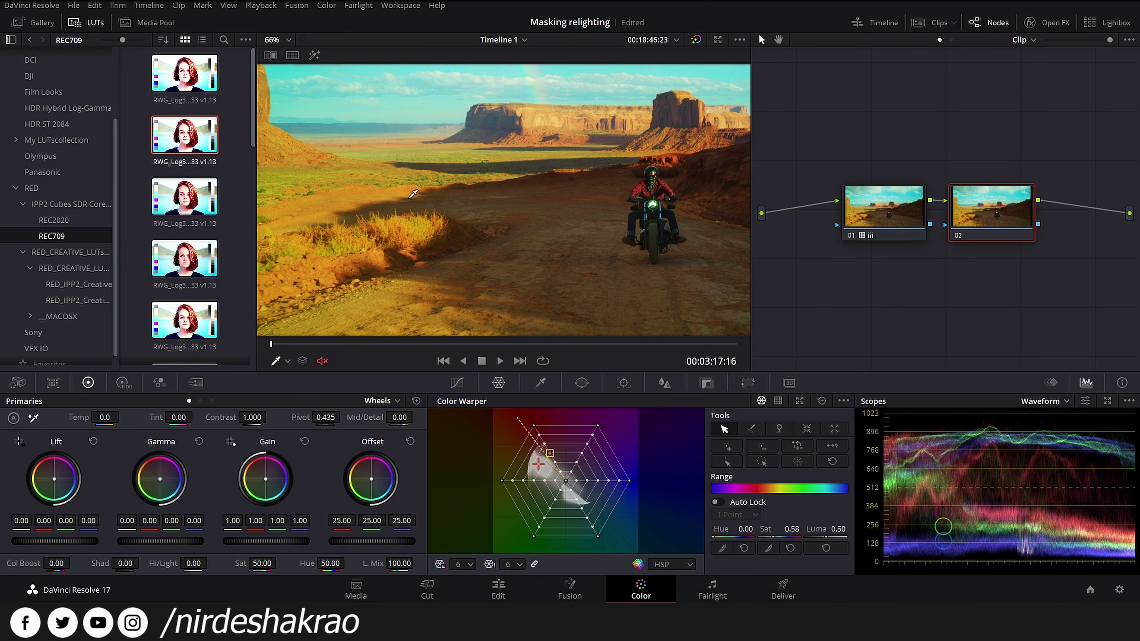
Try yellow-green hue warps on the sampled colour, then reset them to natural colours.
left_click_drag(549, 208, 553, 206)
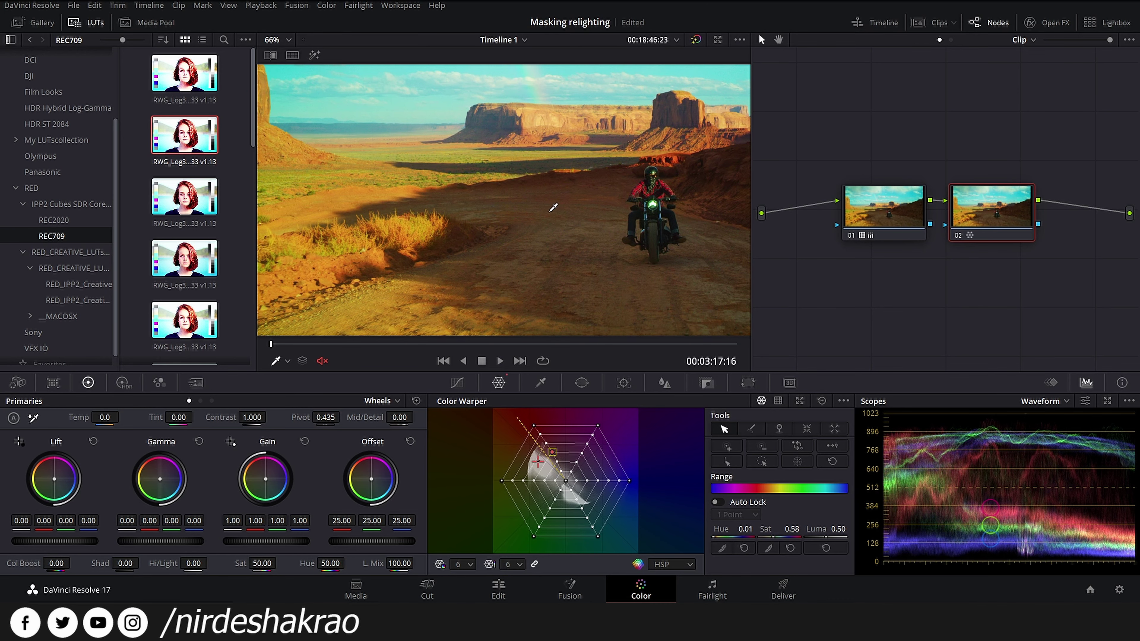
left_click_drag(553, 207, 512, 220)
scroll(512, 220, "down", 2)
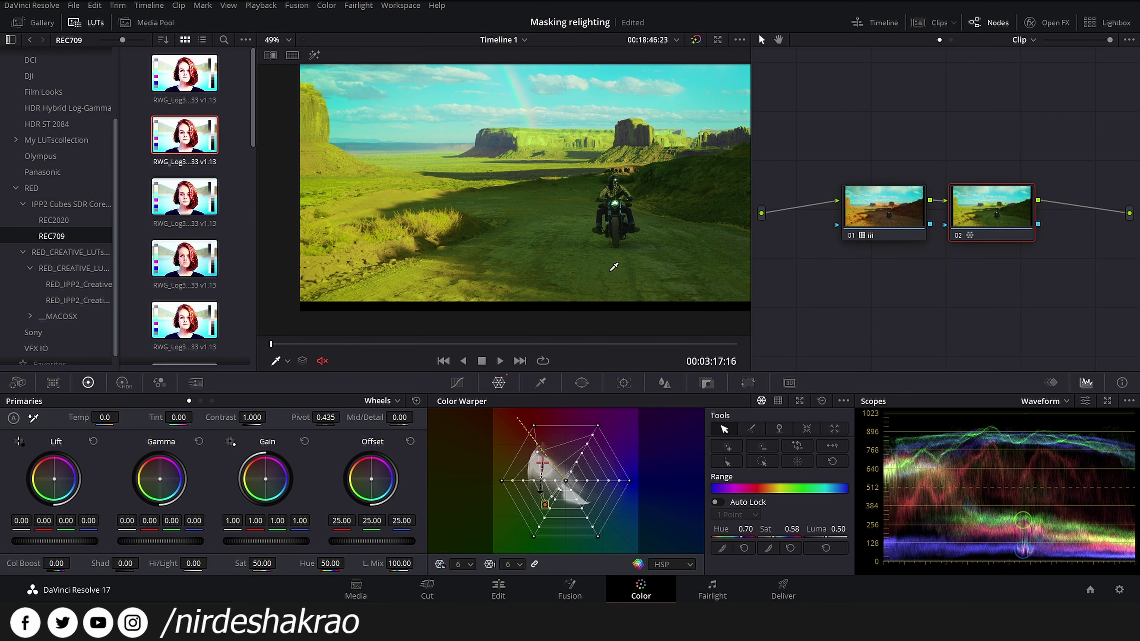
left_click_drag(512, 220, 588, 279)
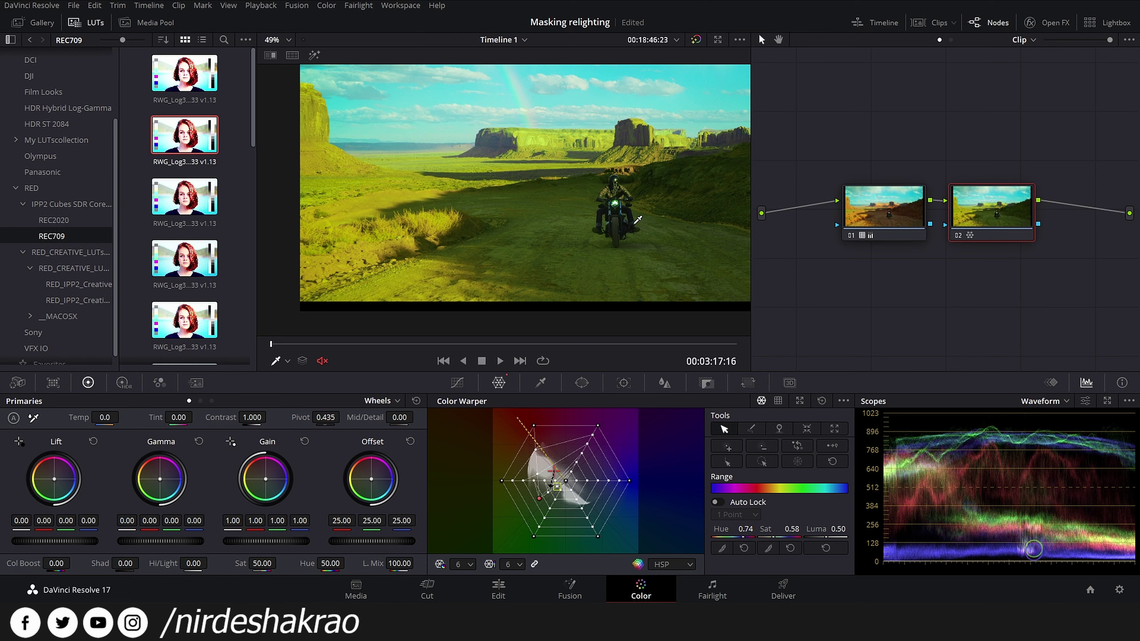
key("shift+Home")
scroll(567, 249, "down", 2)
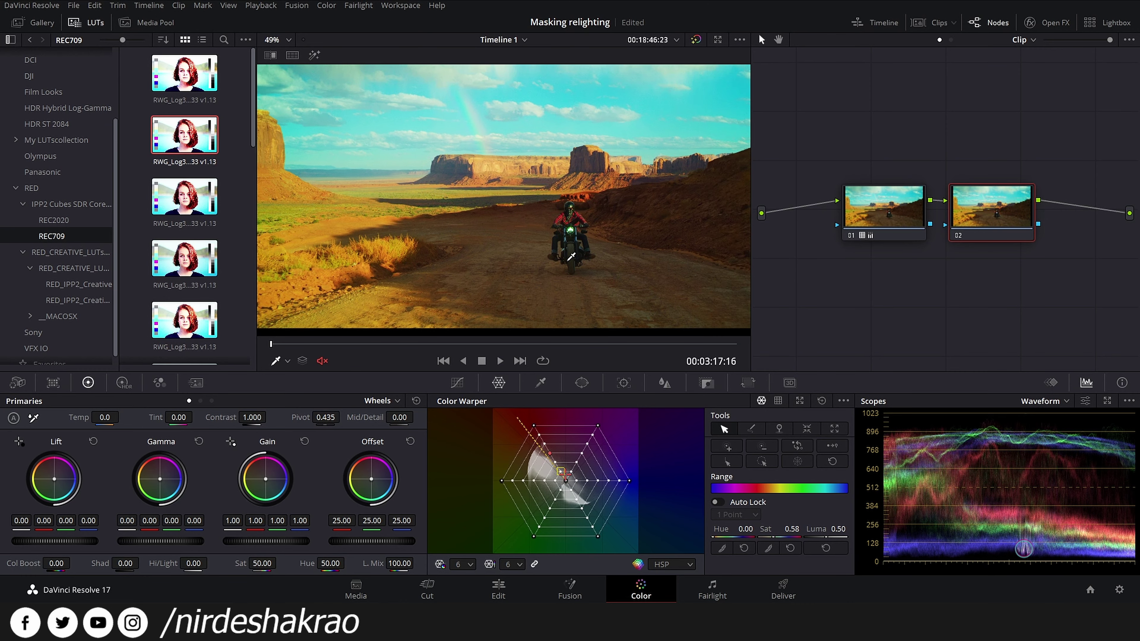
scroll(565, 252, "down", 2)
scroll(563, 257, "up", 2)
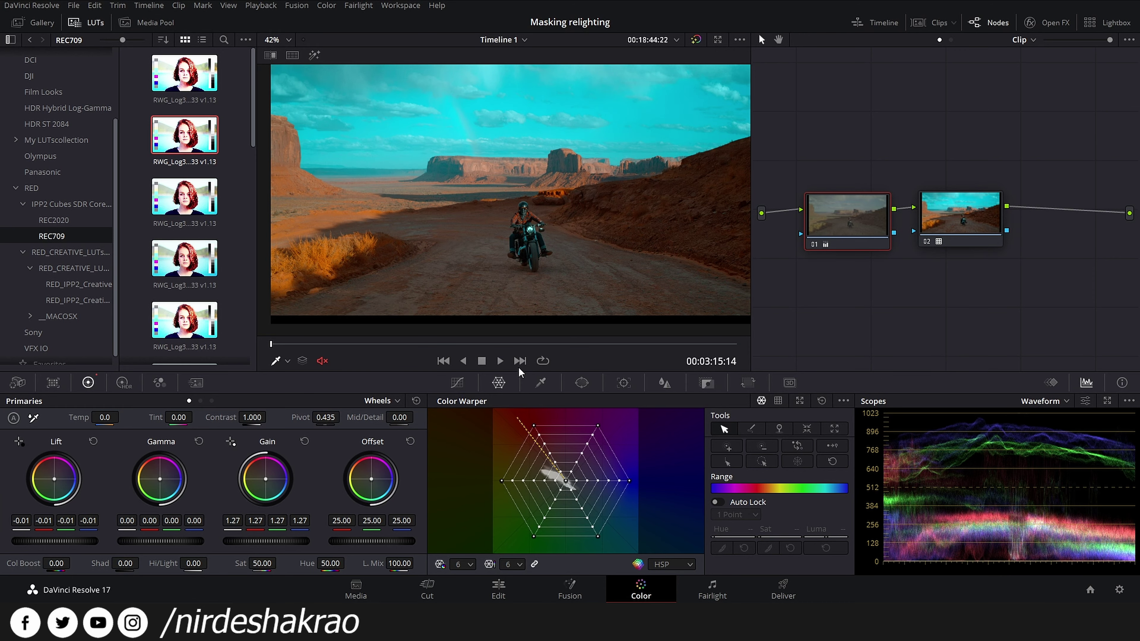
Scrub the teal-and-orange reference clip and compare it with the desert clip.
left_click(520, 361)
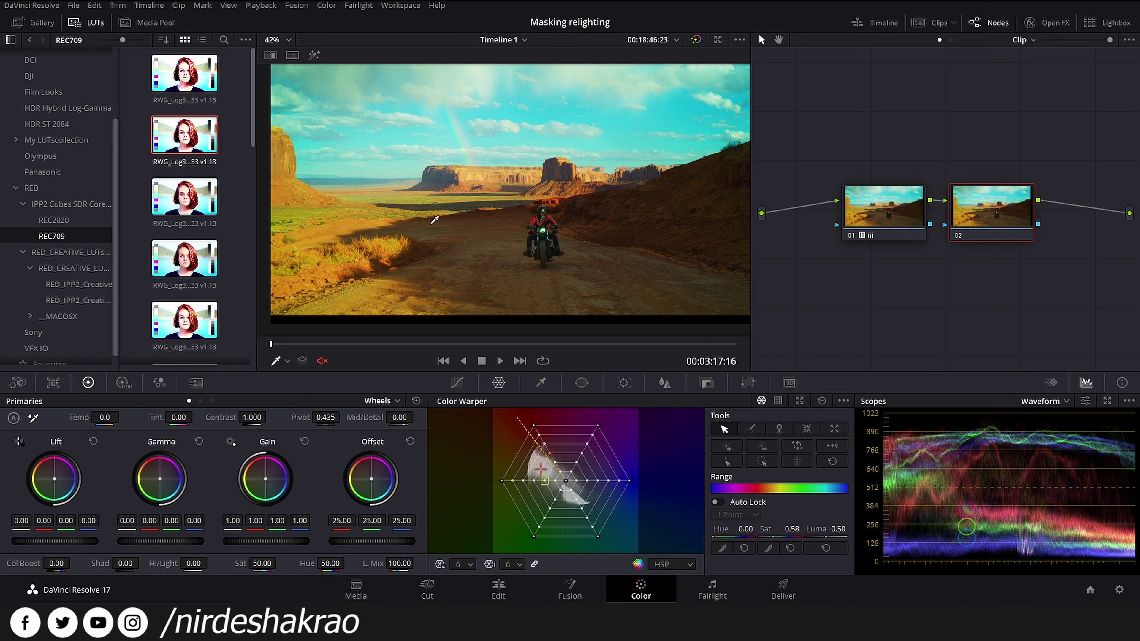
left_click(443, 362)
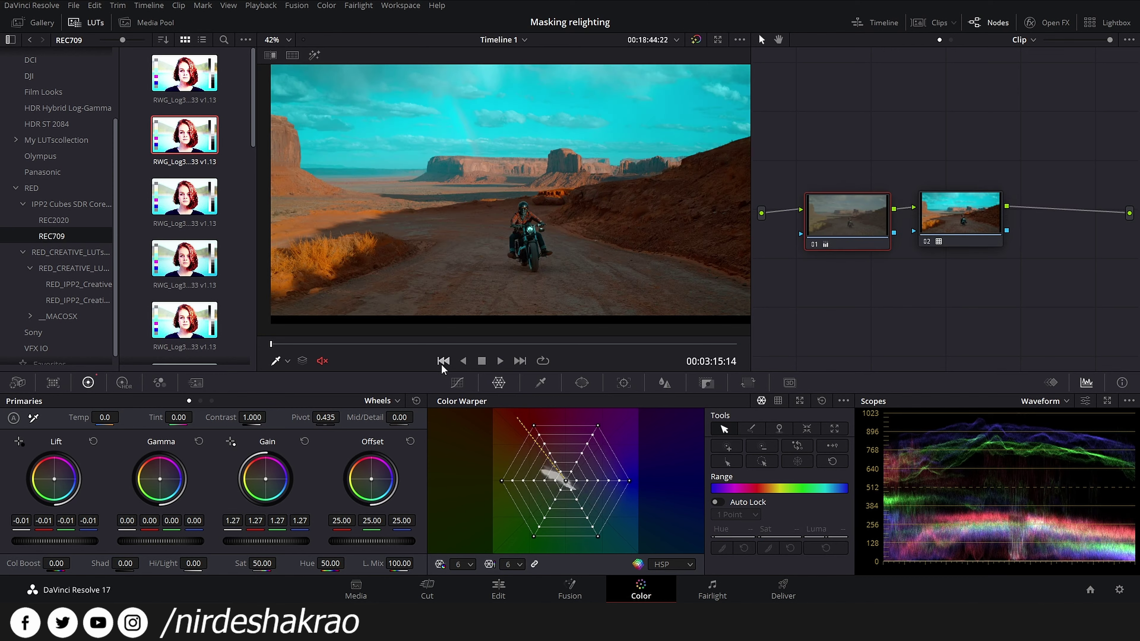
left_click_drag(401, 350, 736, 344)
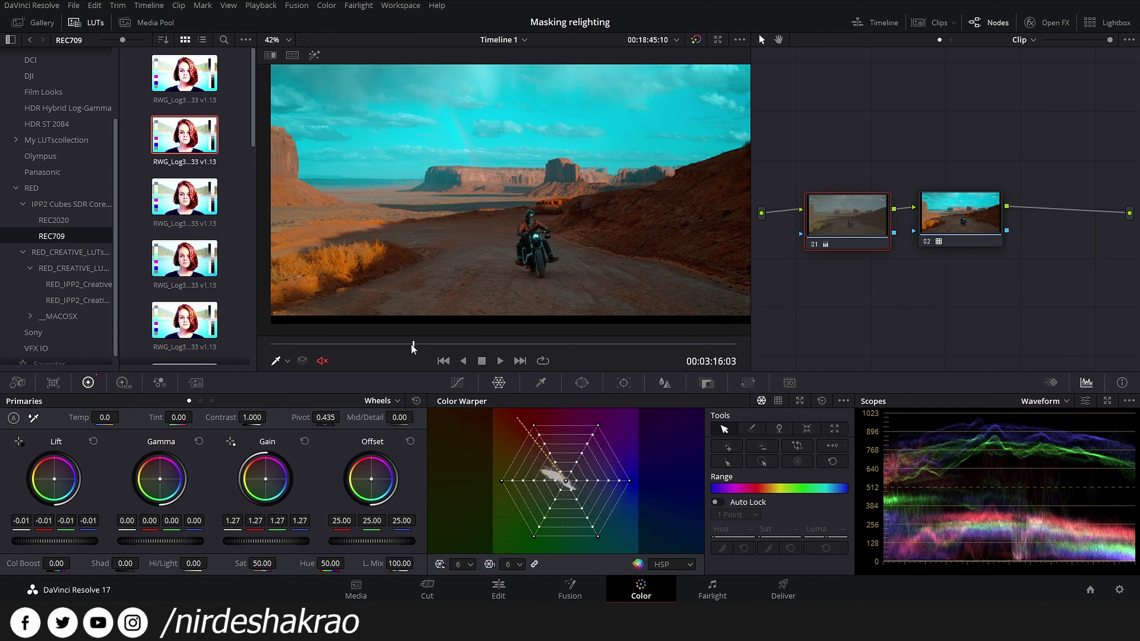
left_click(660, 350)
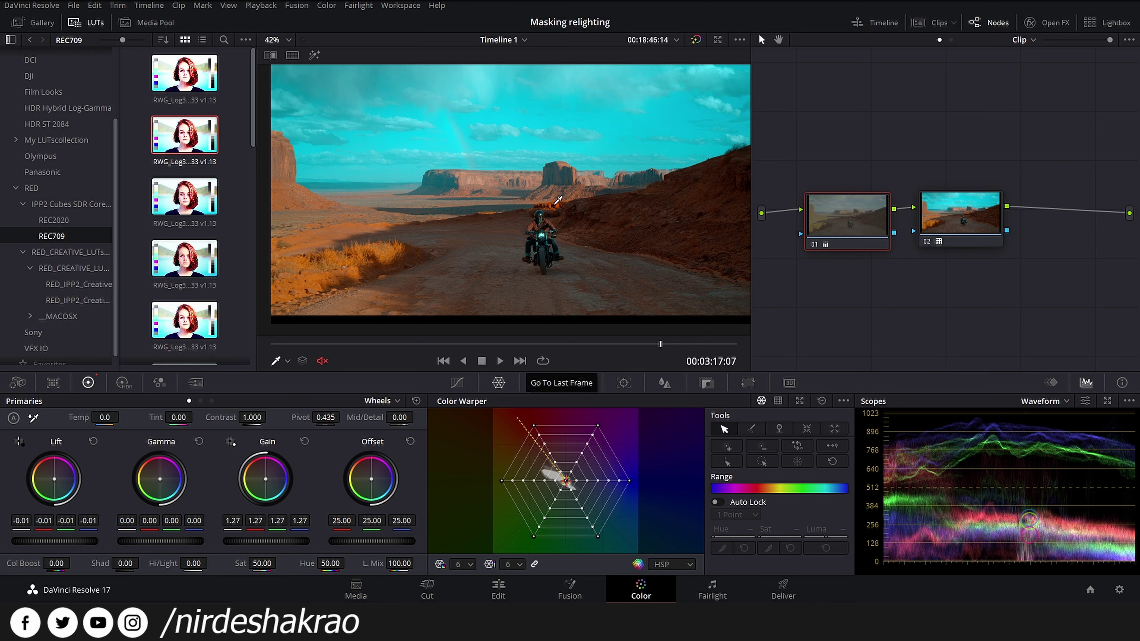
scroll(462, 149, "up", 2)
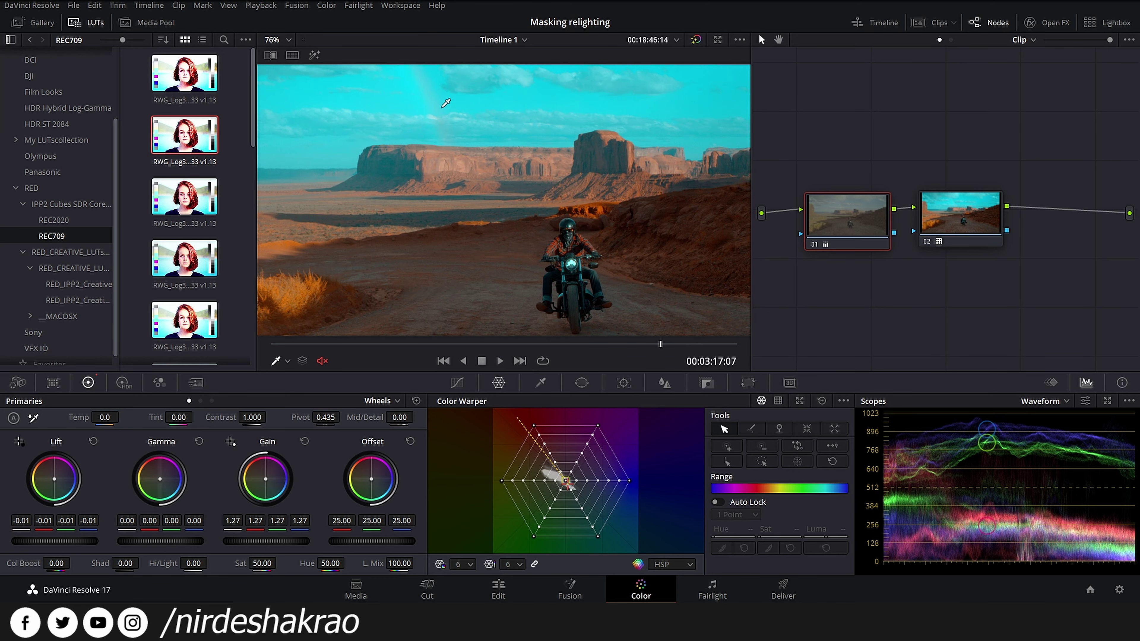
scroll(508, 246, "up", 3)
scroll(507, 247, "down", 2)
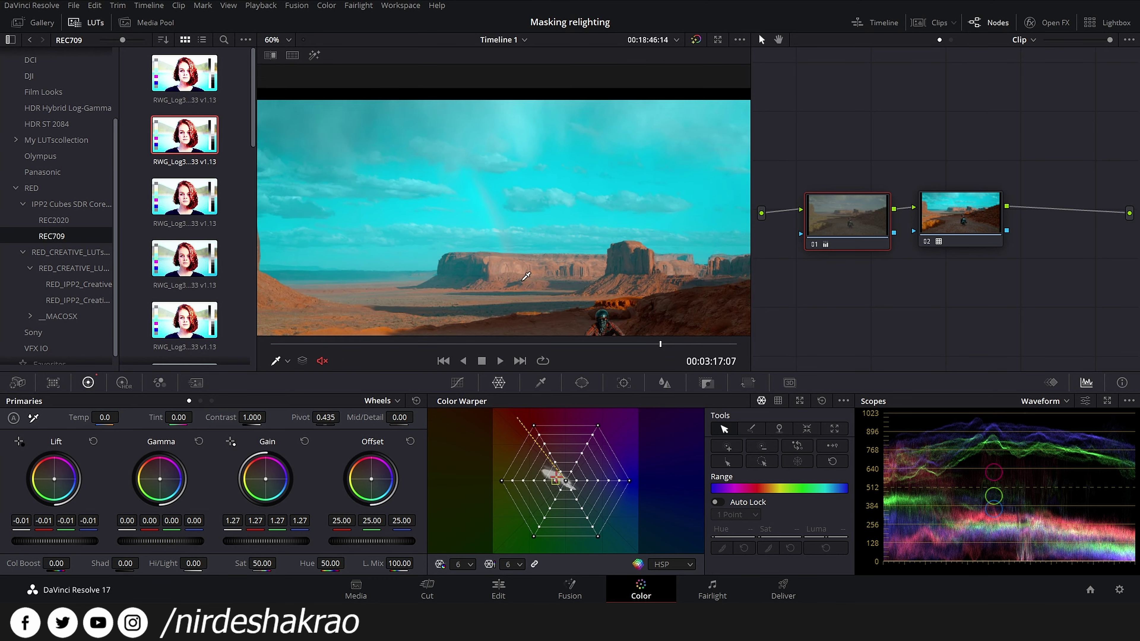
scroll(534, 240, "down", 3)
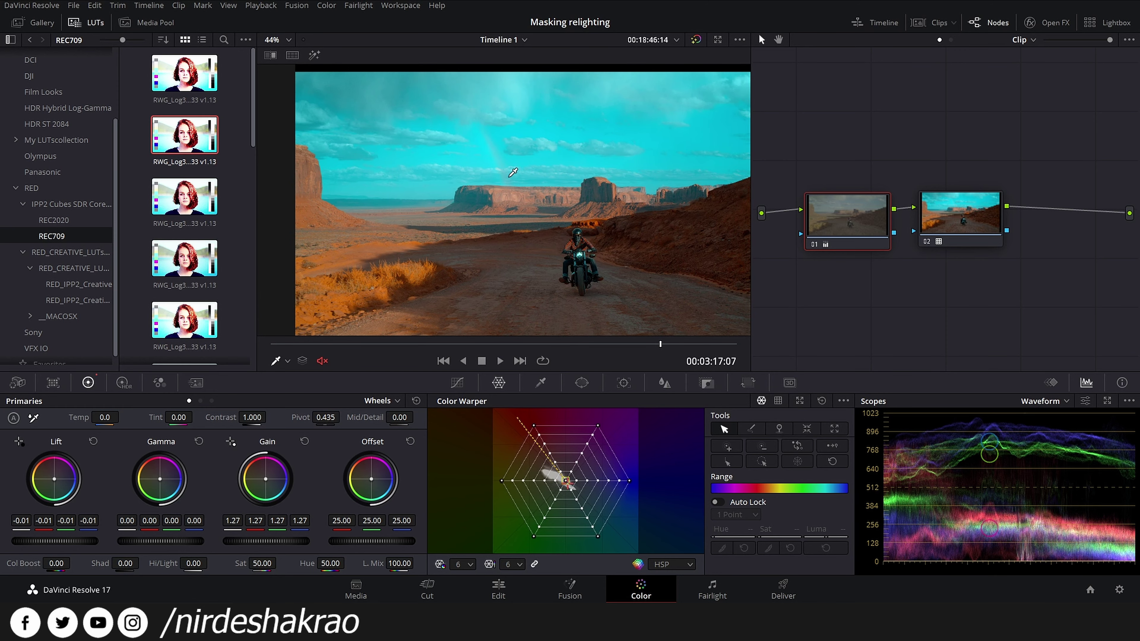
left_click(520, 360)
left_click(521, 360)
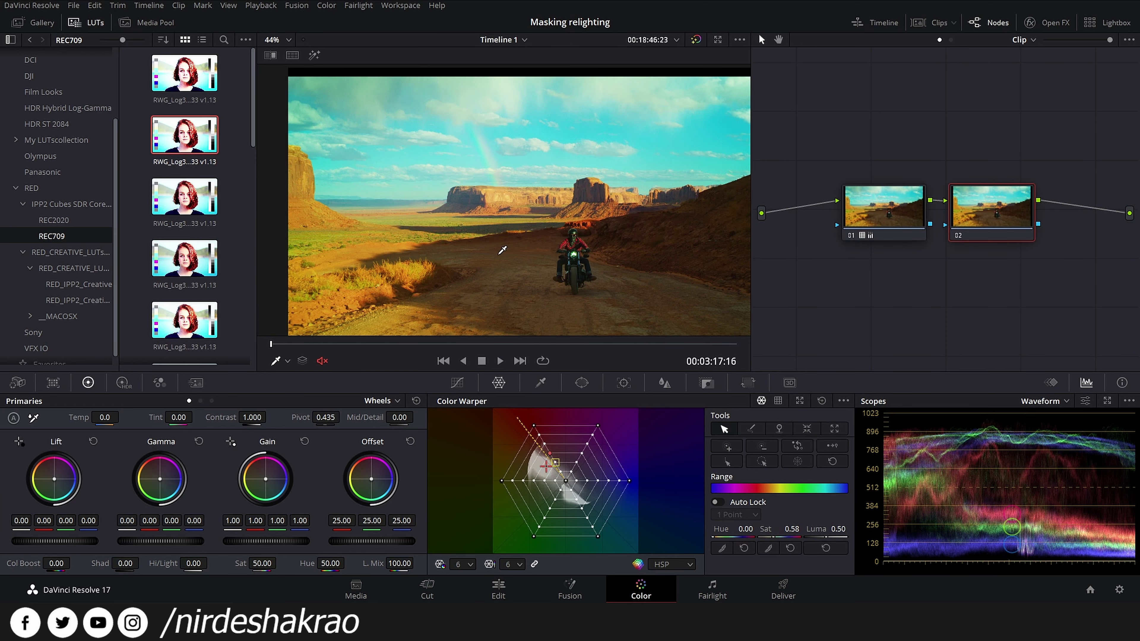
Compare the reference with the grade bypassed and restored, then list the Film Looks LUTs.
left_click(444, 362)
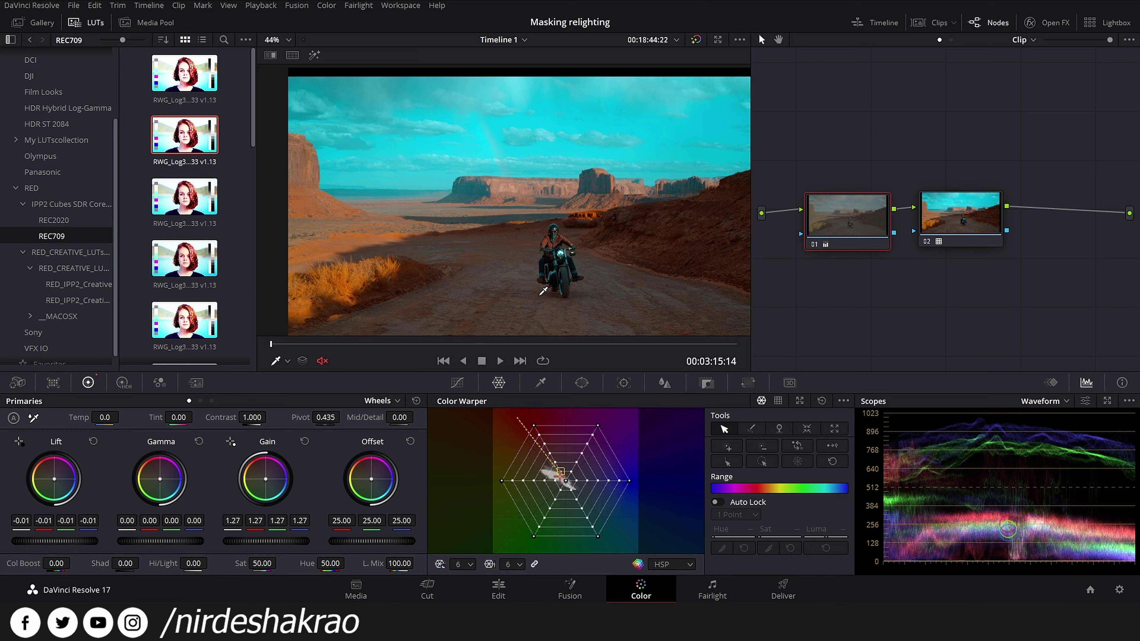
left_click_drag(351, 229, 400, 221)
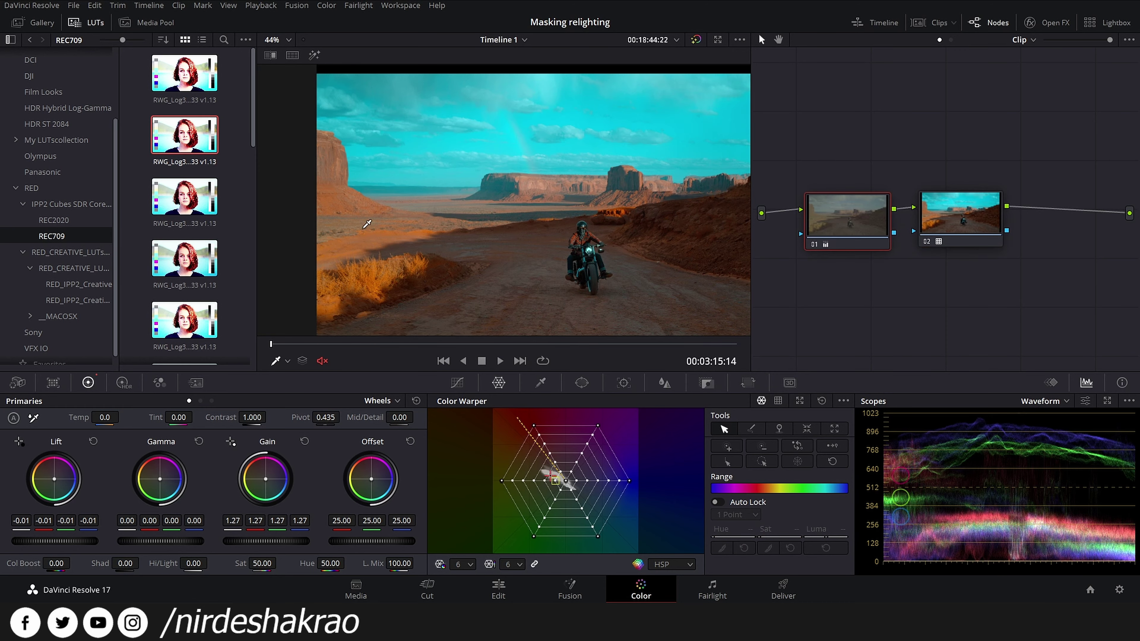
scroll(394, 227, "up", 2)
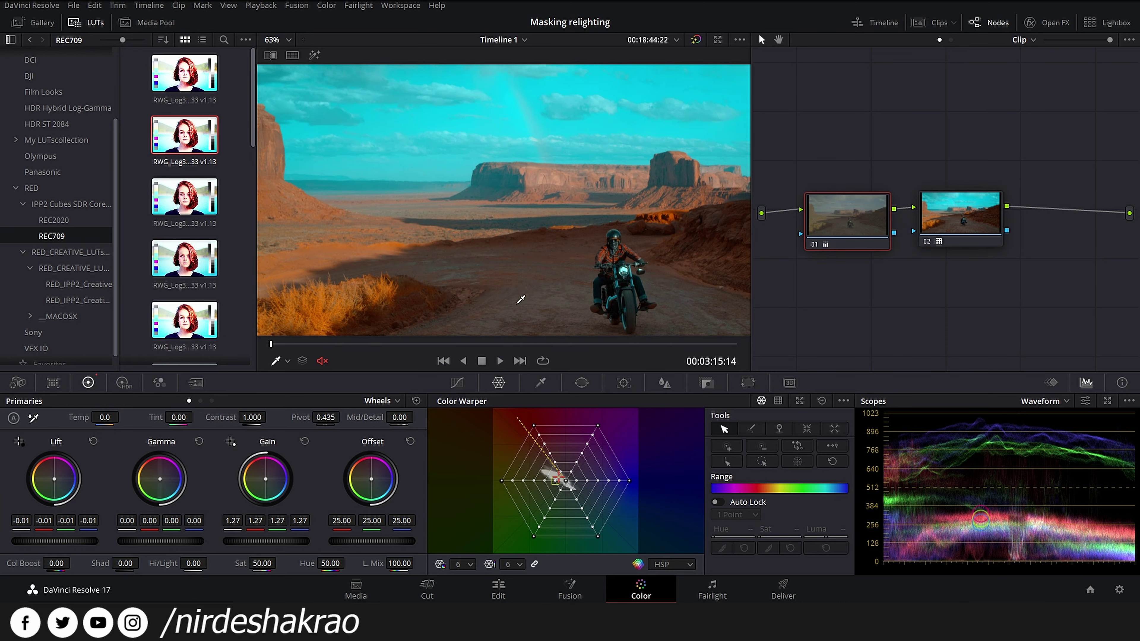
scroll(553, 286, "down", 3)
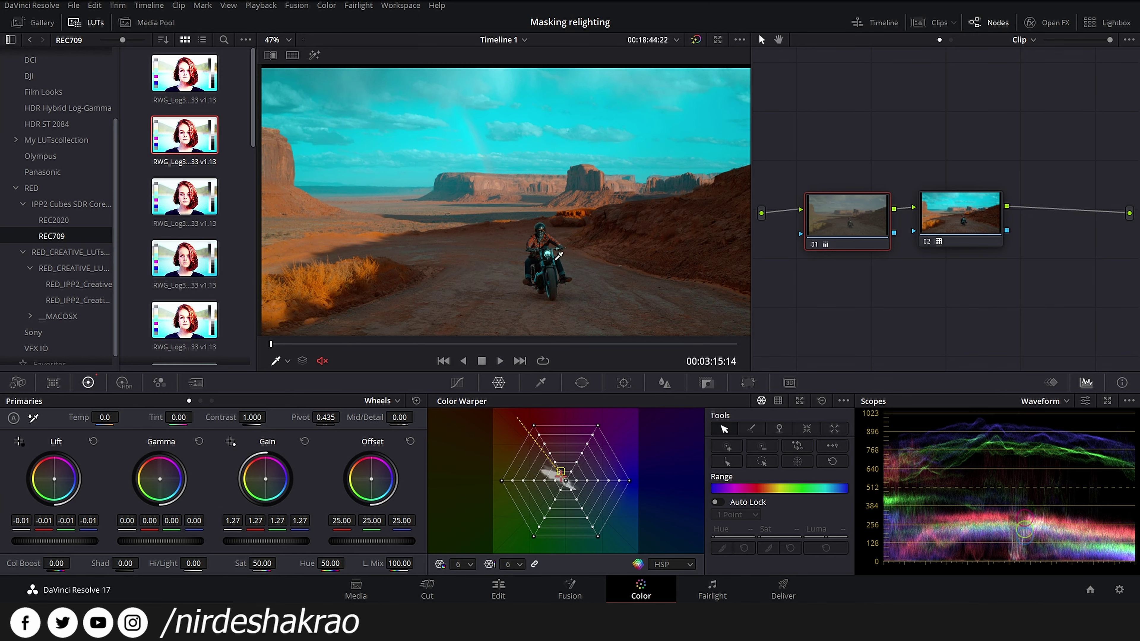
scroll(534, 368, "down", 1)
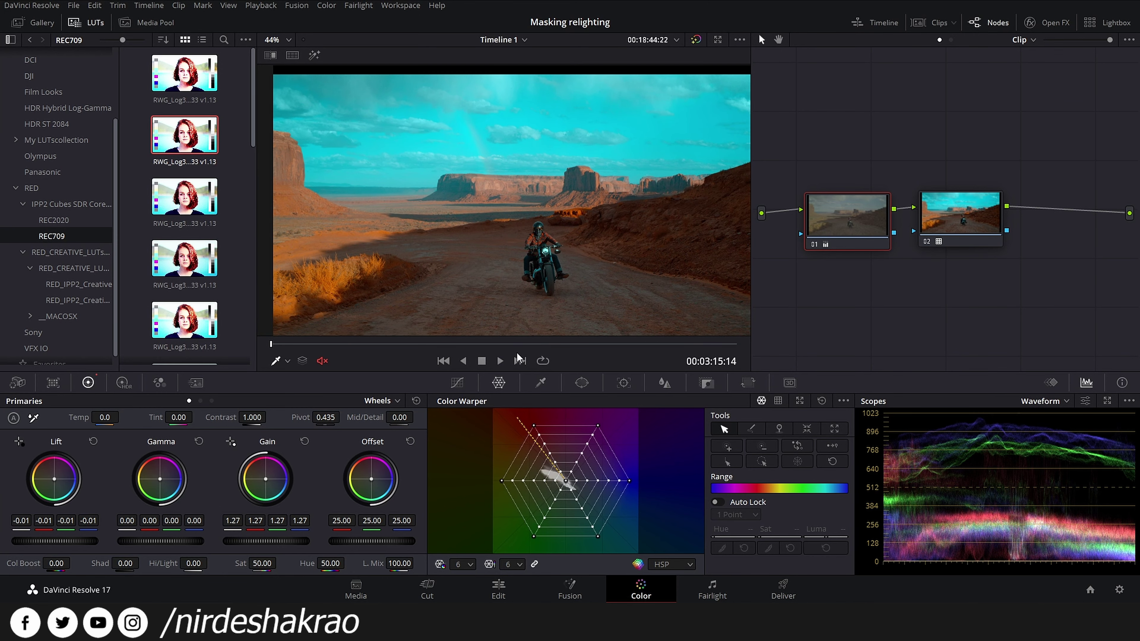
key("shift+d")
key("shift+d")
left_click(524, 365)
key("shift+d")
key("shift+d")
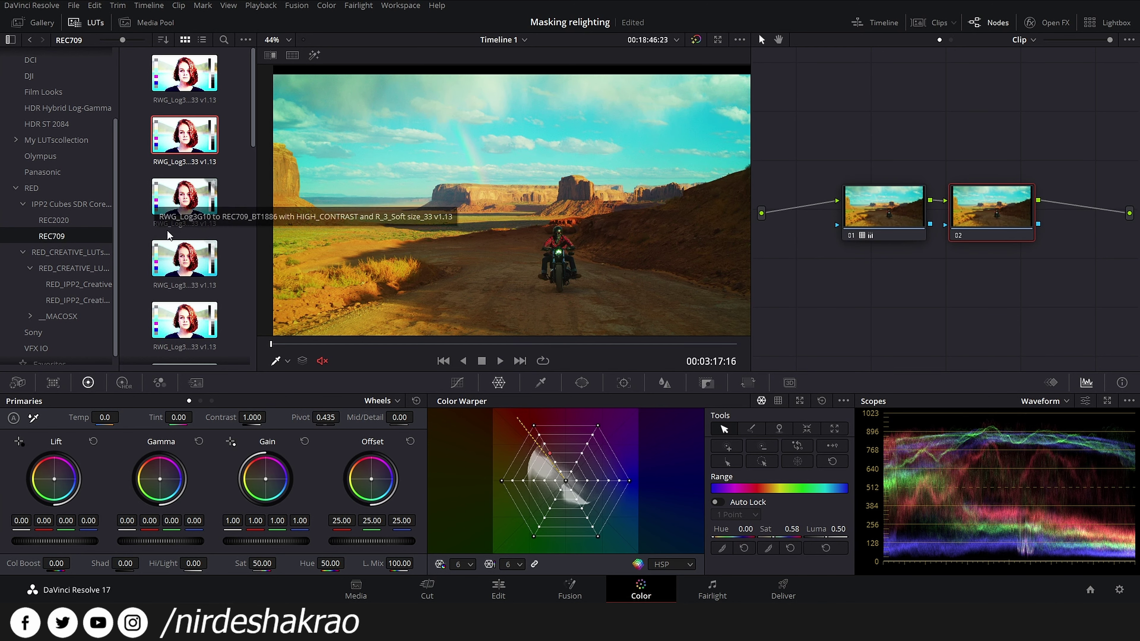
scroll(73, 135, "up", 3)
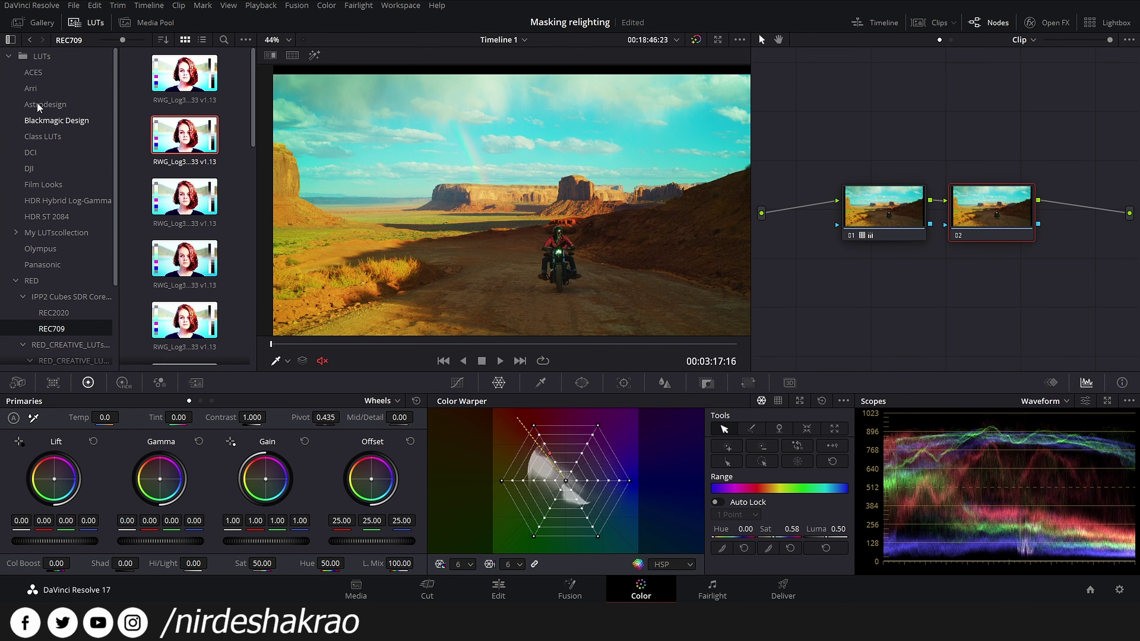
left_click(88, 188)
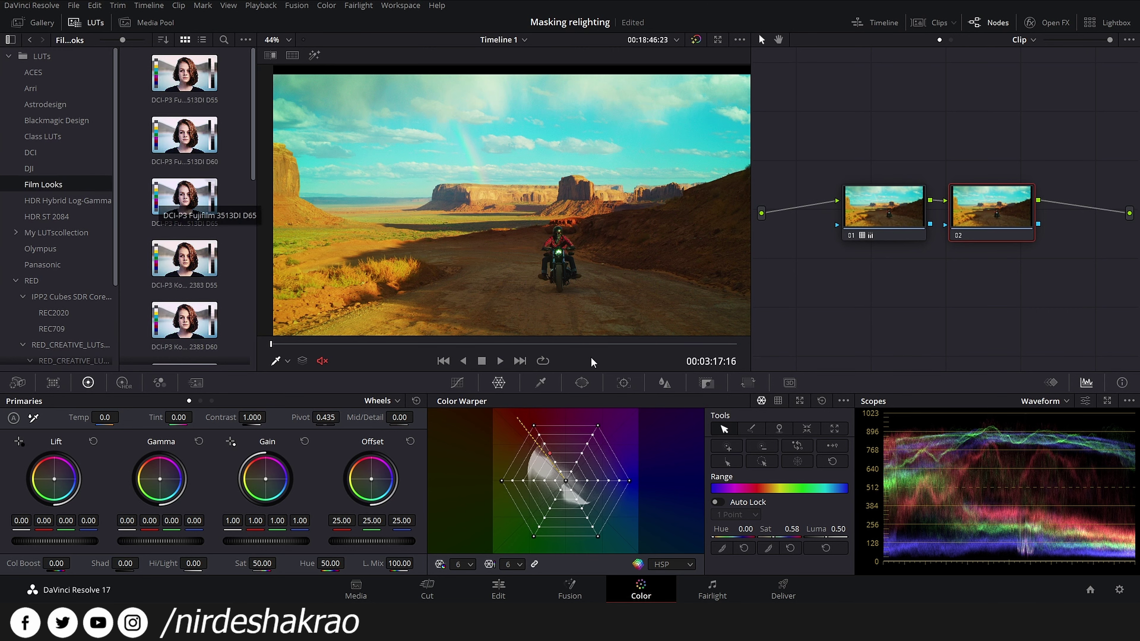
left_click(446, 362)
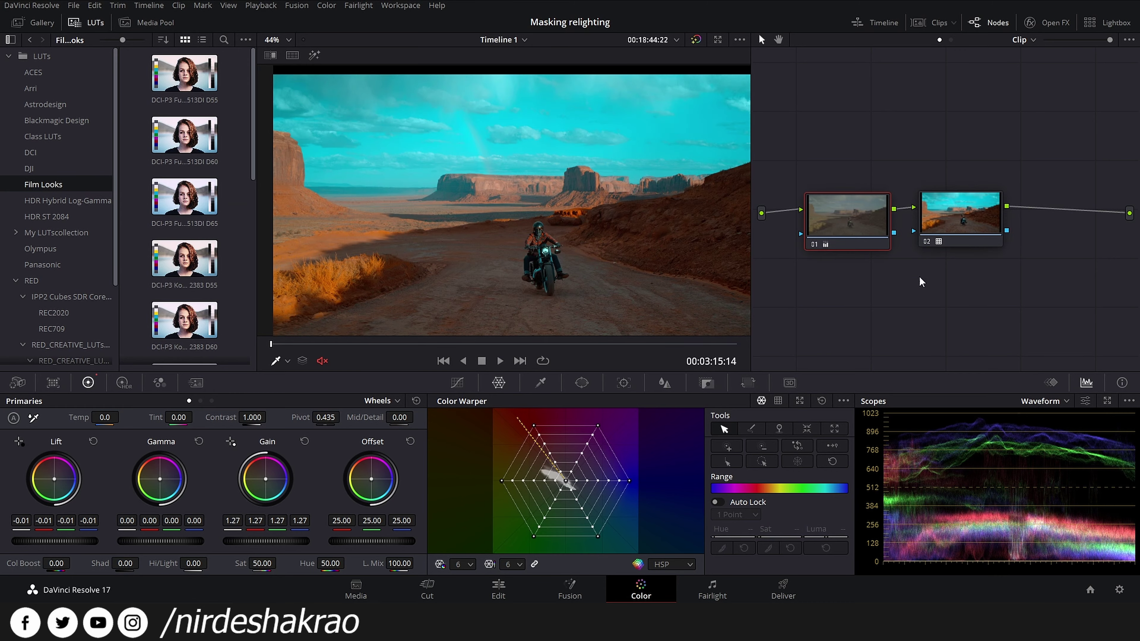
Add serial node 03 and apply the Rec709 Kodak 2383 D60 LUT to it.
key("alt+s")
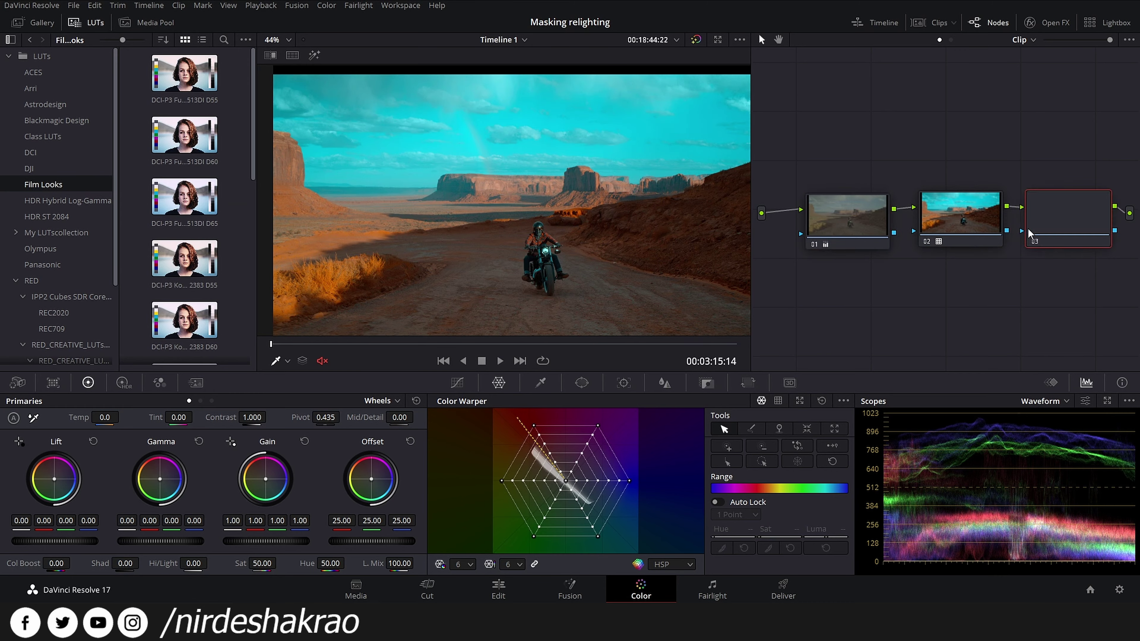
scroll(184, 224, "down", 5)
scroll(184, 247, "down", 5)
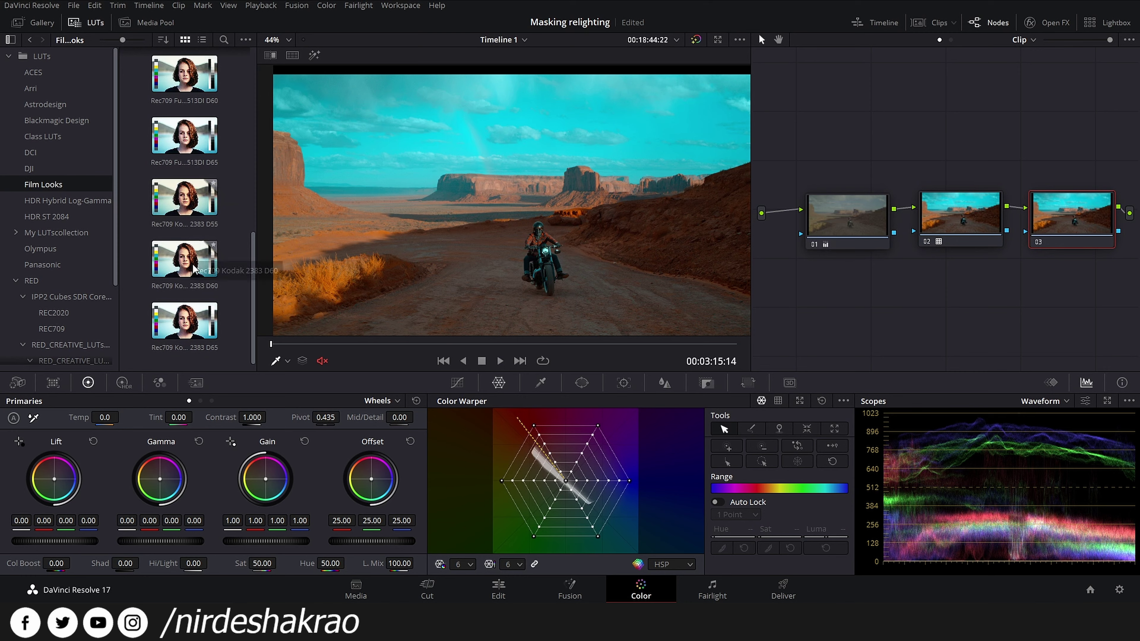
right_click(184, 262)
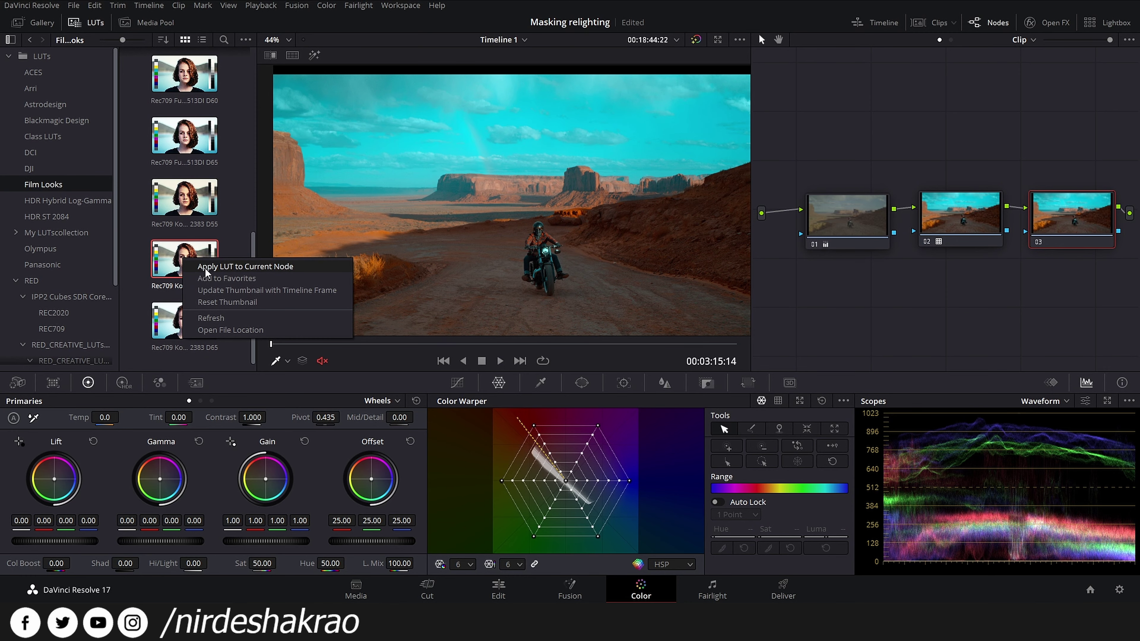
left_click(207, 268)
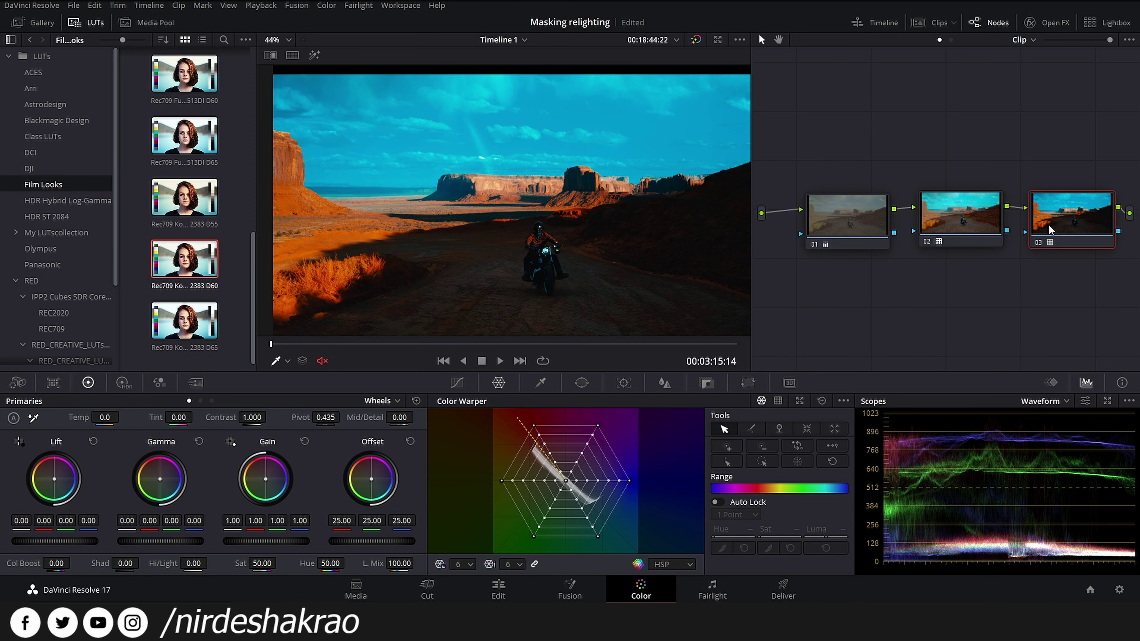
Shift nodes 01 and 02 left in the node graph and select node 01.
left_click(948, 228)
left_click_drag(948, 227, 939, 227)
left_click_drag(864, 226, 823, 227)
left_click(1097, 228)
left_click_drag(948, 226, 922, 227)
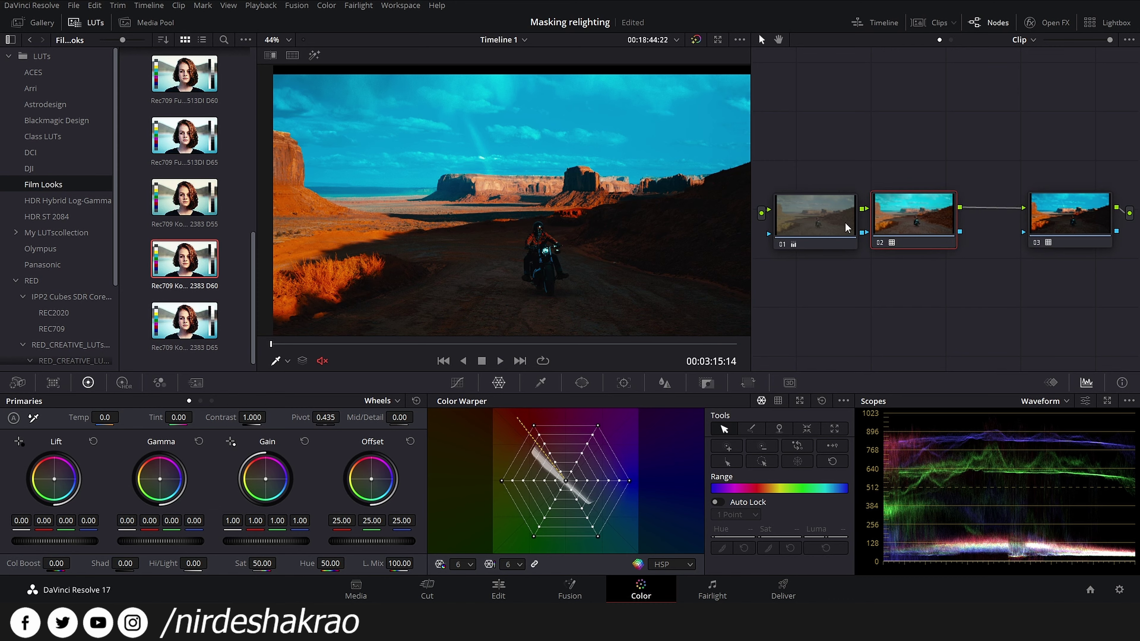
left_click(814, 215)
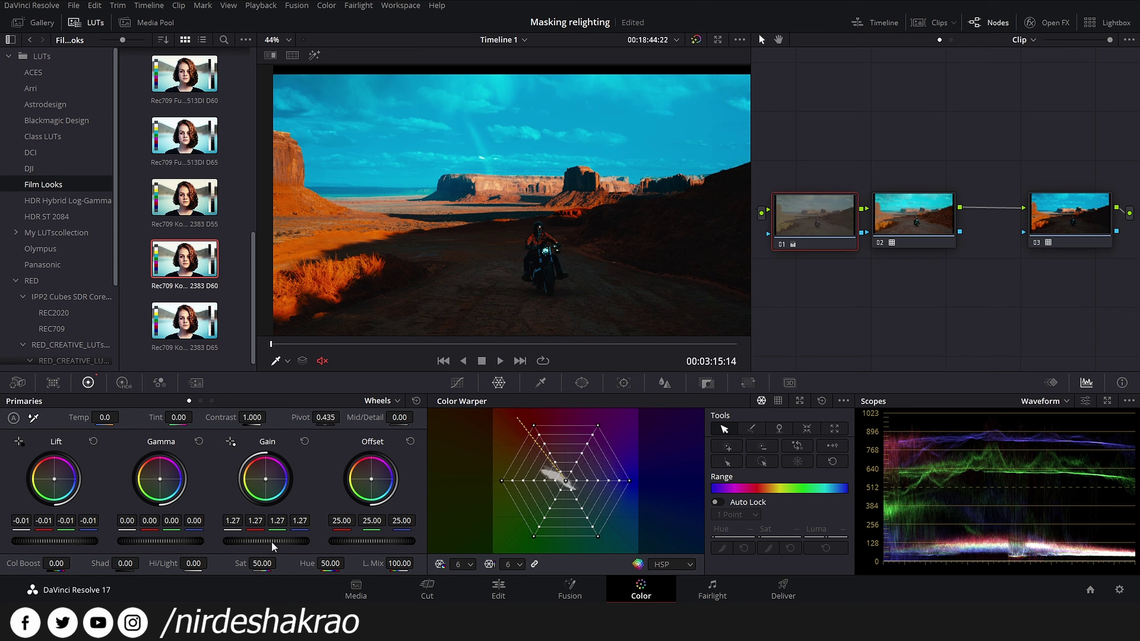
Set node 01's gain to 1.55, gamma -0.01 and lift 0.00, then select node 03.
scroll(271, 541, "up", 4)
scroll(272, 541, "up", 5)
scroll(271, 540, "up", 5)
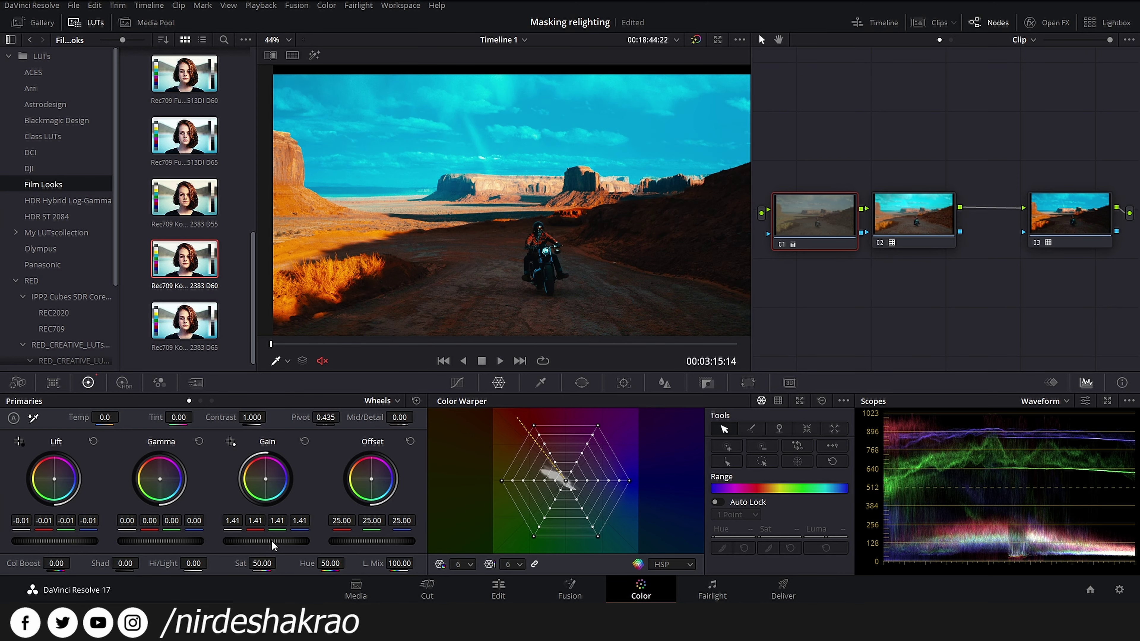
scroll(271, 541, "up", 10)
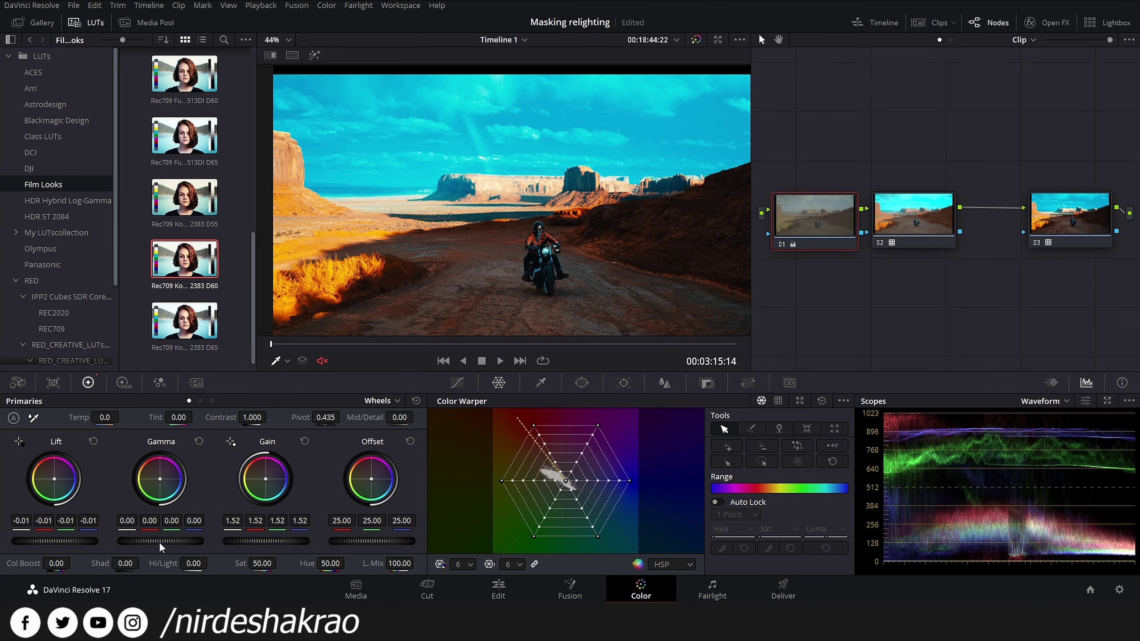
scroll(160, 542, "up", 3)
scroll(160, 538, "down", 3)
scroll(66, 542, "up", 2)
scroll(66, 543, "down", 1)
scroll(176, 535, "up", 1)
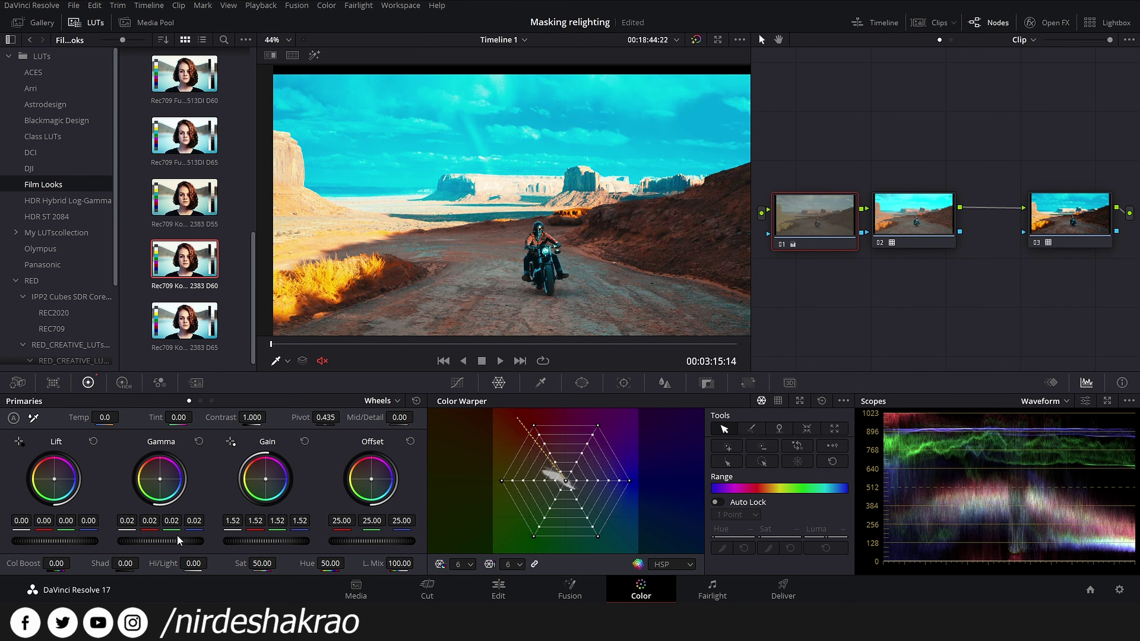
scroll(176, 535, "down", 2)
scroll(262, 545, "up", 3)
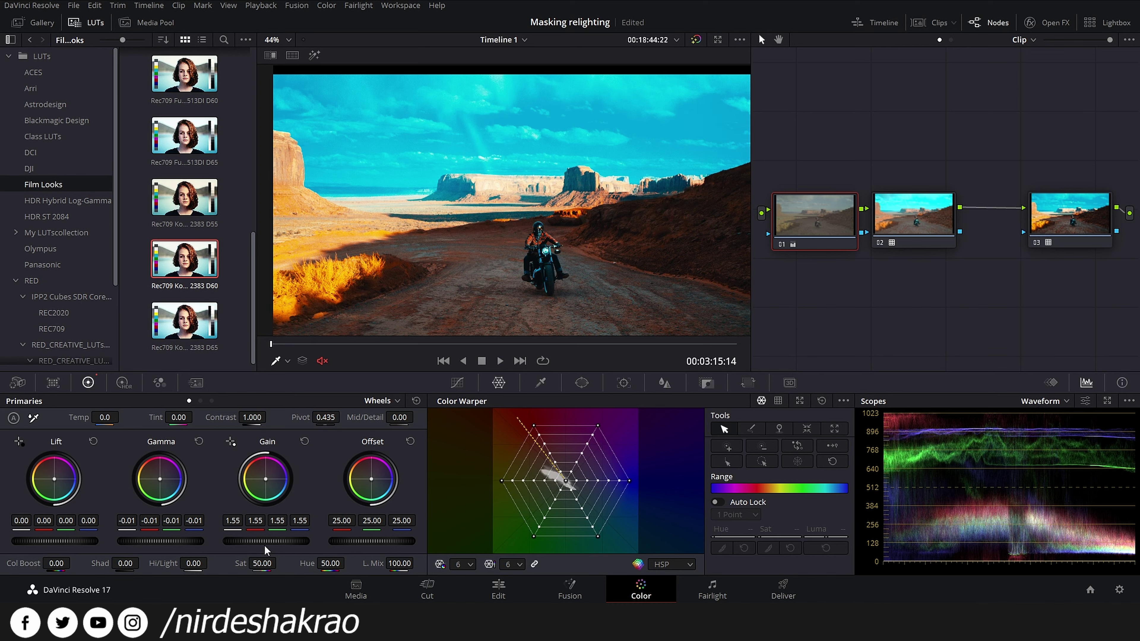
left_click_drag(1064, 219, 1053, 213)
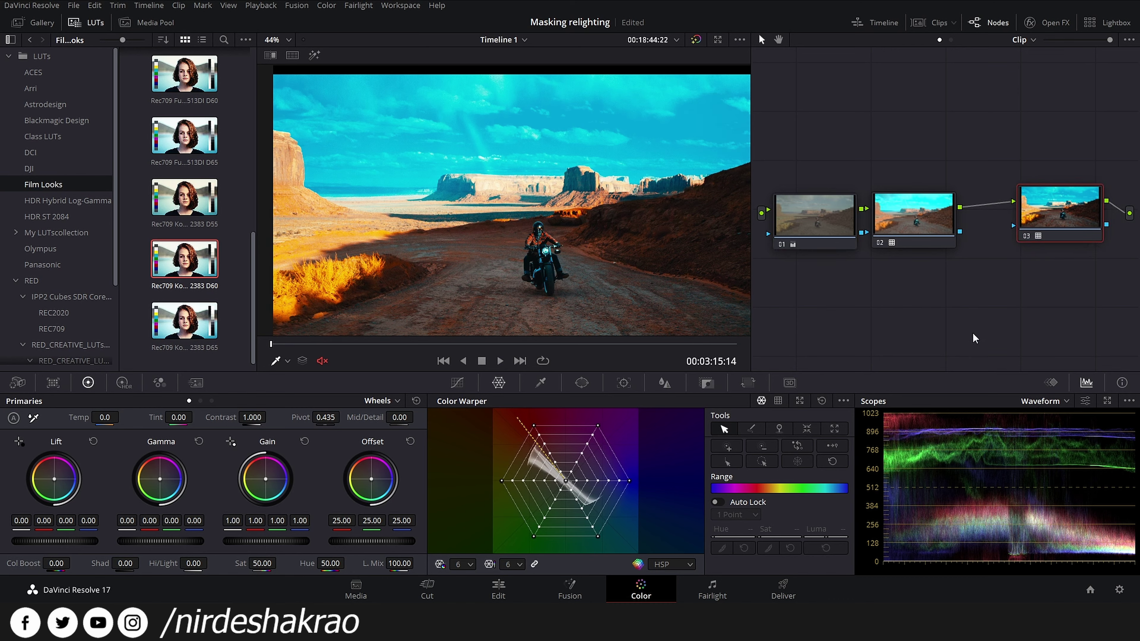
left_click(707, 382)
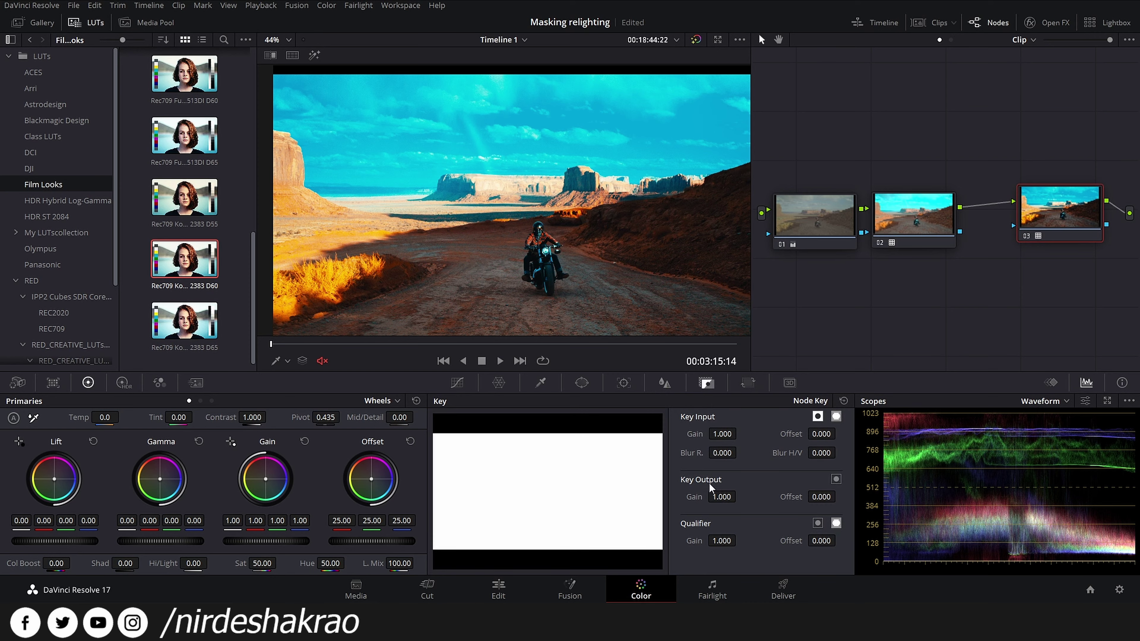
Set the Kodak node's Key Output Gain to 0.5.
left_click_drag(721, 497, 739, 497)
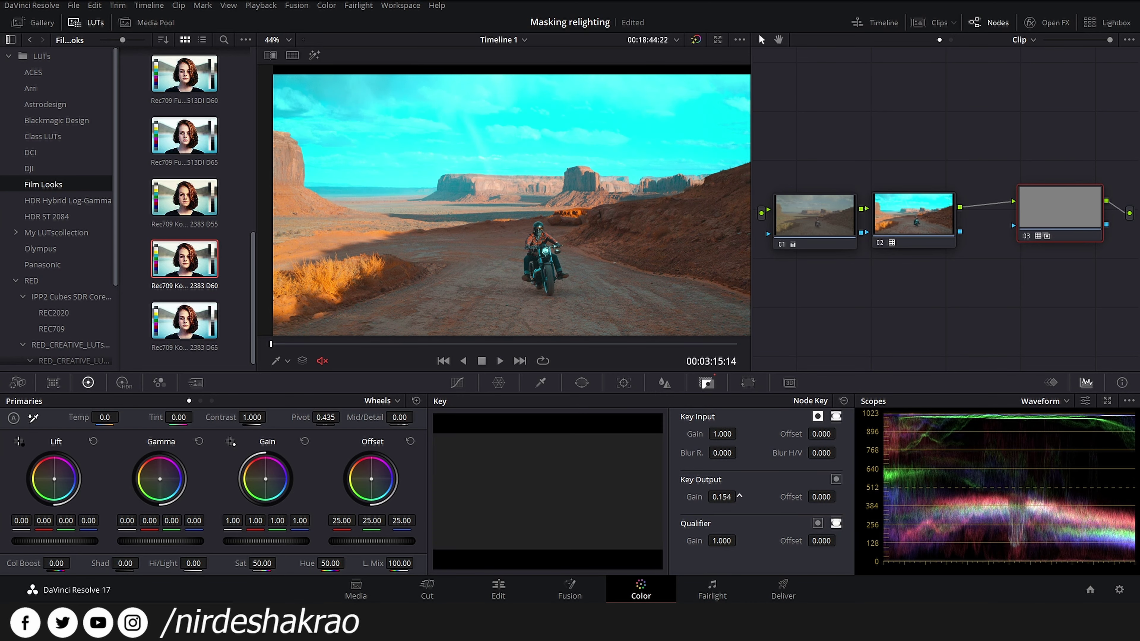
left_click(727, 497)
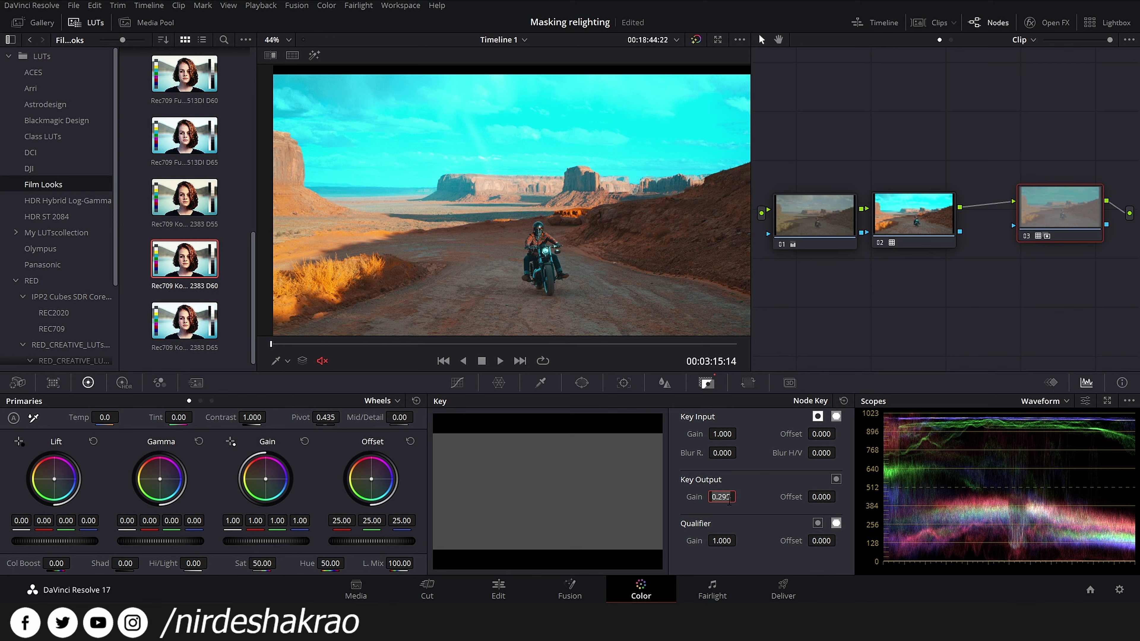
type("0.5")
key("Return")
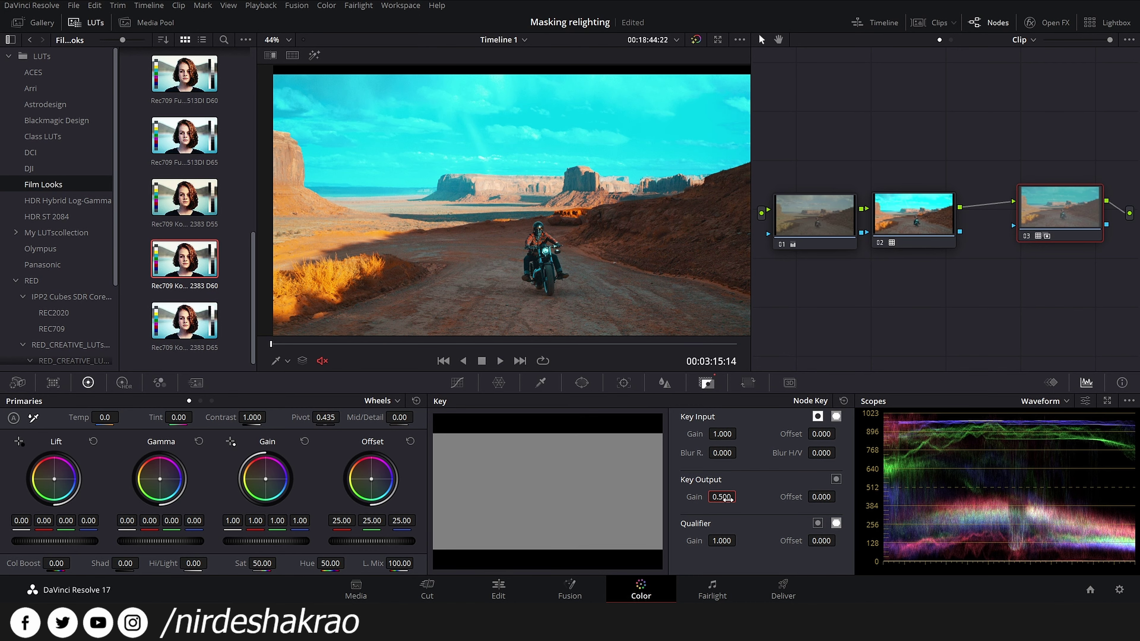
Ease node 01's gain down to 1.48.
left_click(812, 211)
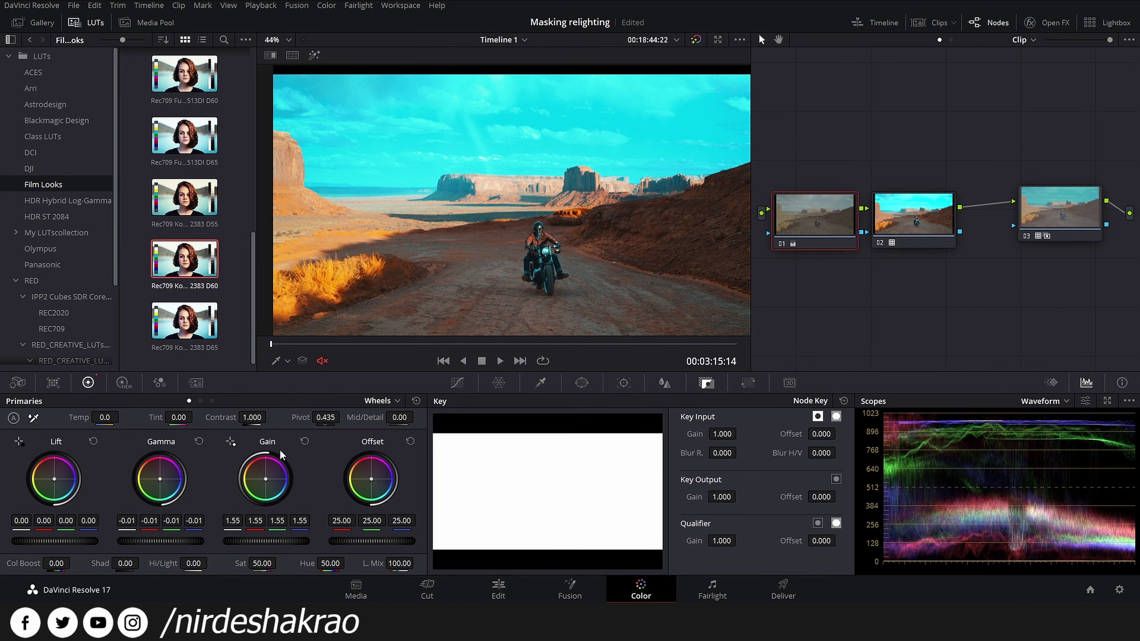
scroll(267, 536, "down", 13)
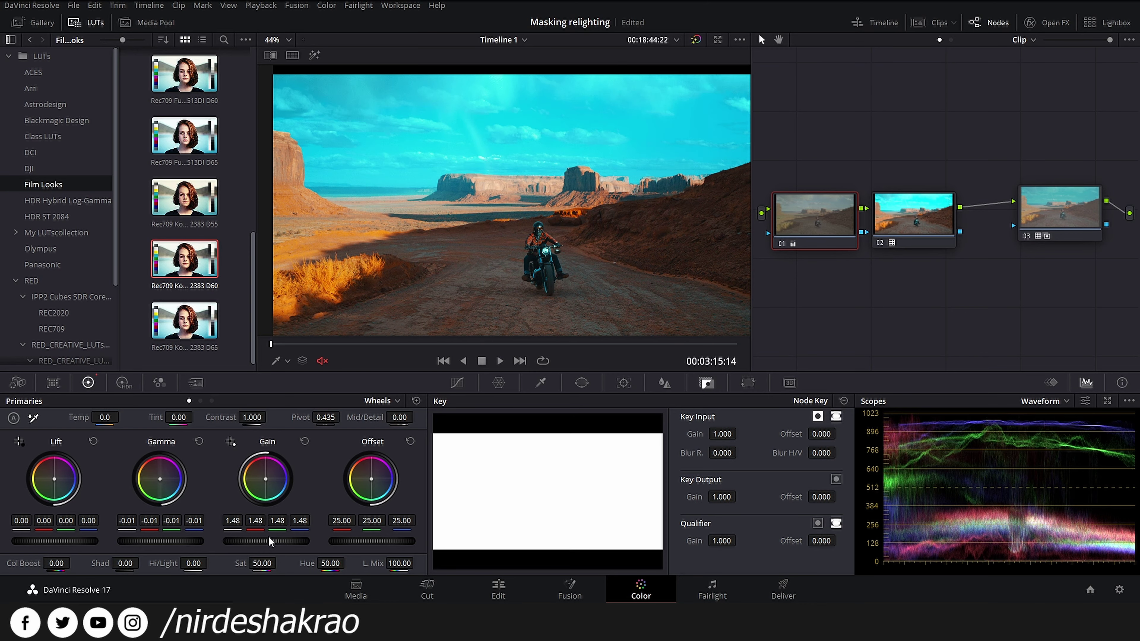
scroll(74, 541, "down", 3)
scroll(74, 541, "up", 3)
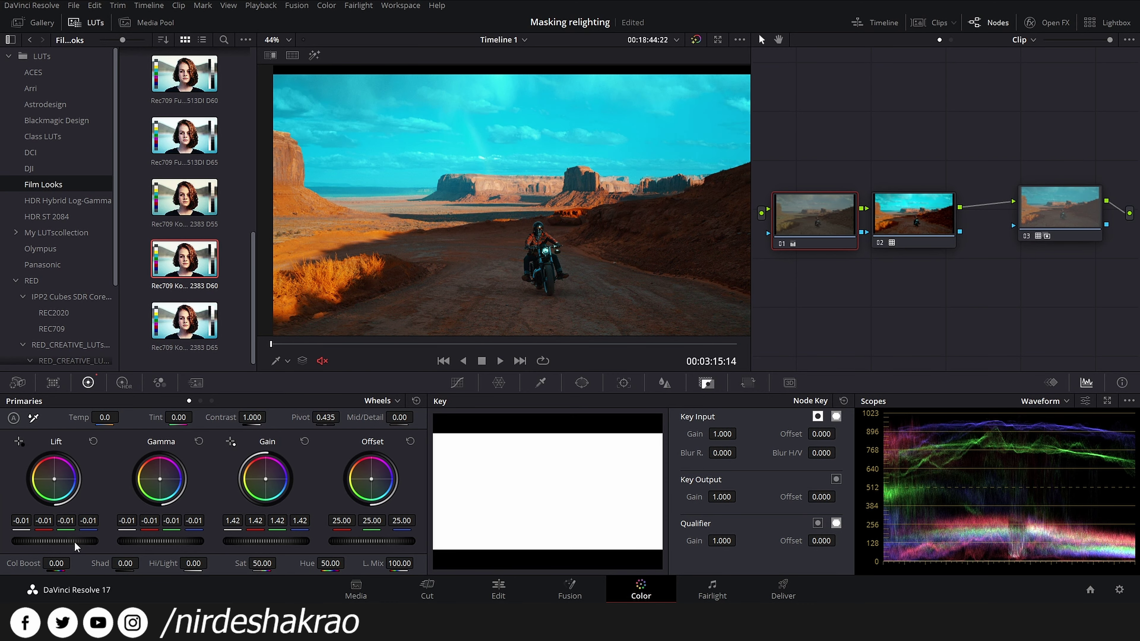
scroll(178, 537, "up", 1)
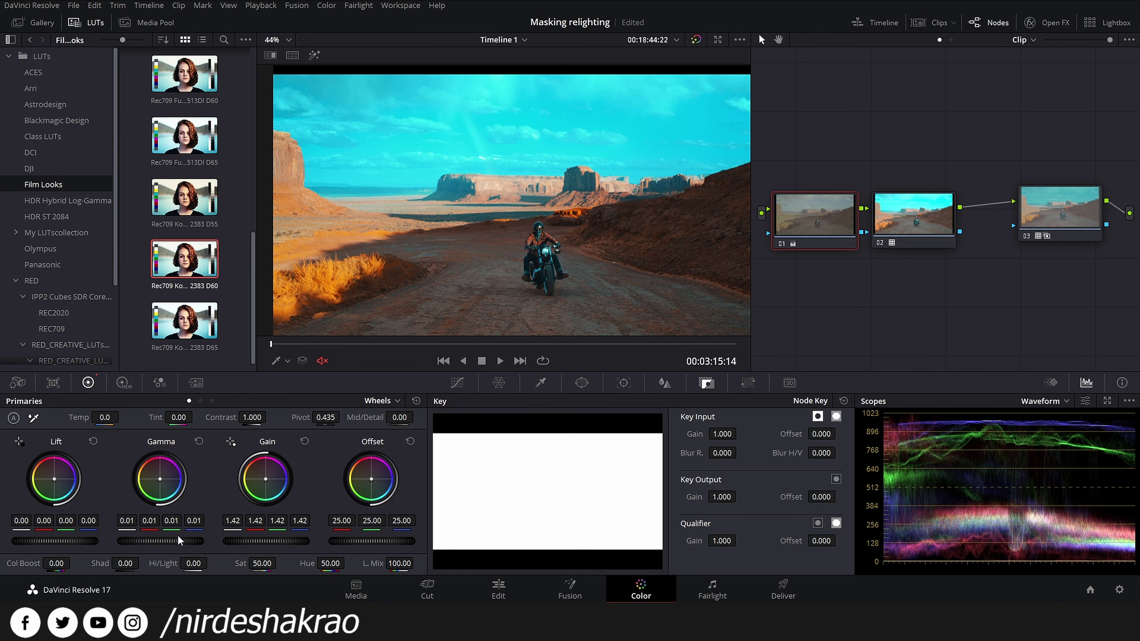
scroll(169, 541, "down", 1)
left_click_drag(257, 538, 261, 537)
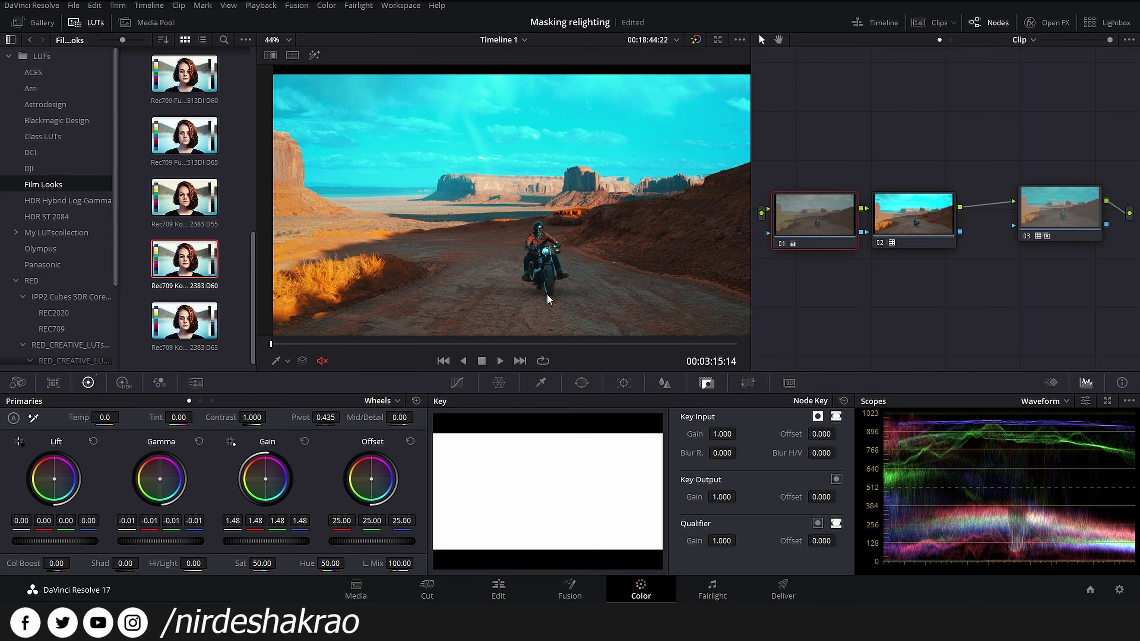
left_click_drag(1033, 221, 1014, 219)
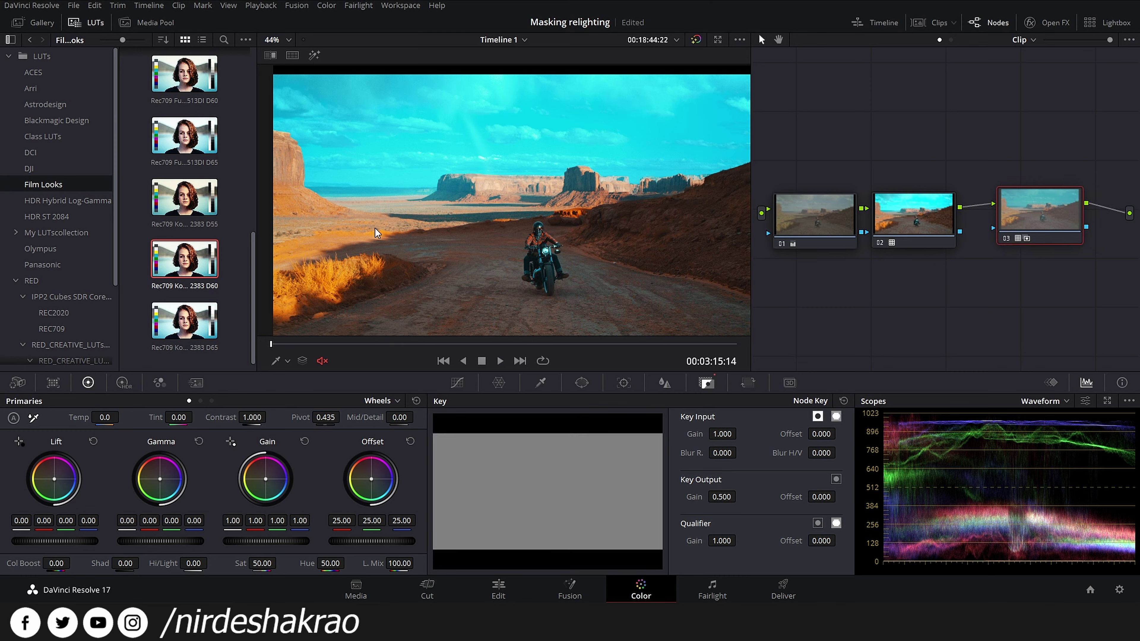
scroll(428, 212, "up", 2)
Zoom the viewer on the desert clip and bypass the grade to see the original.
scroll(401, 267, "up", 2)
scroll(457, 208, "up", 3)
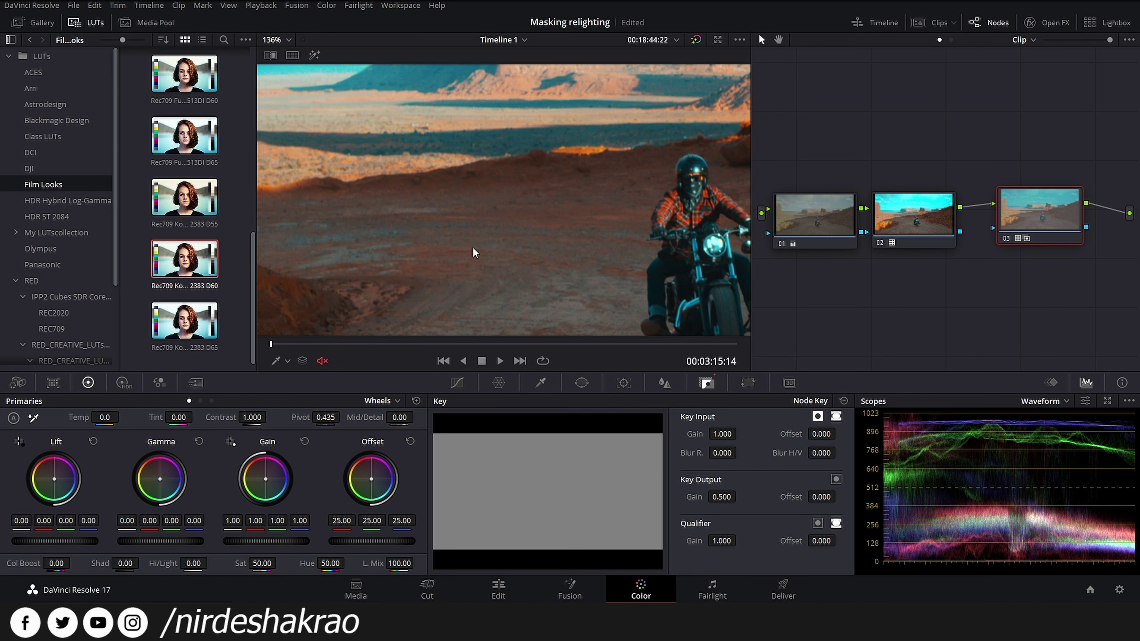
scroll(478, 254, "down", 3)
scroll(485, 239, "down", 2)
scroll(488, 236, "down", 2)
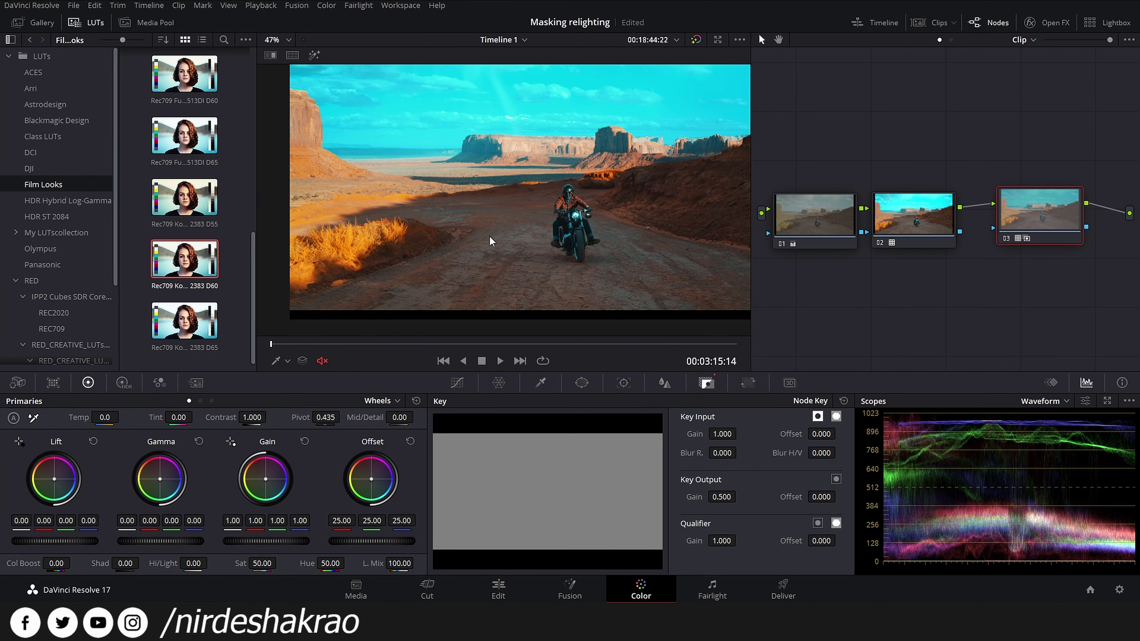
scroll(491, 247, "down", 1)
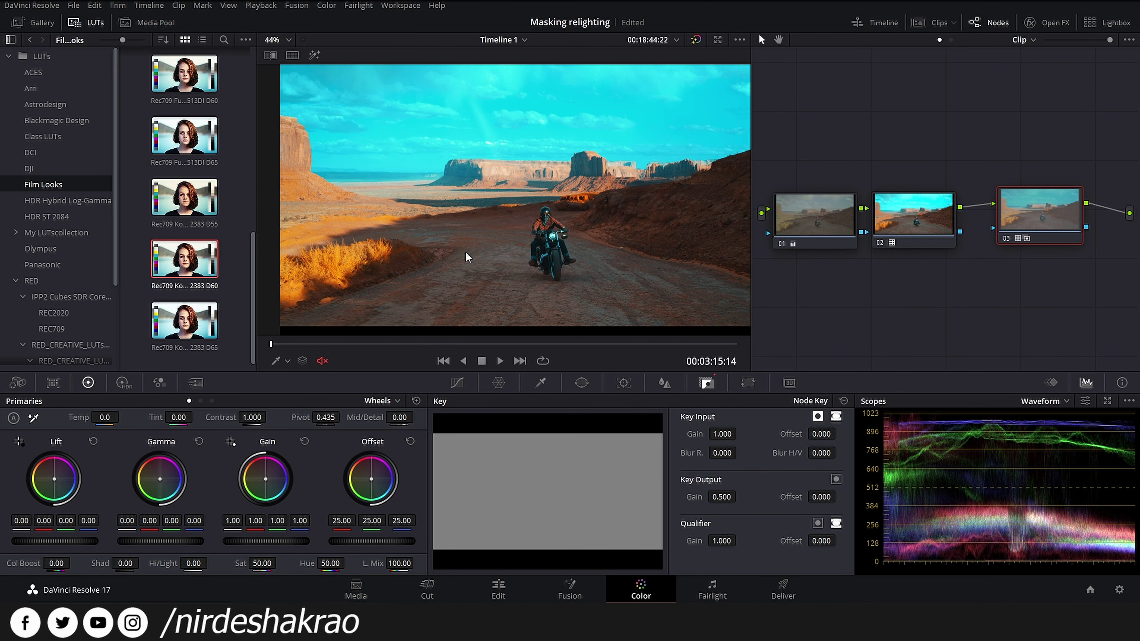
scroll(454, 267, "down", 1)
key("shift+d")
key("shift+d")
key("shift+d")
key("shift+d")
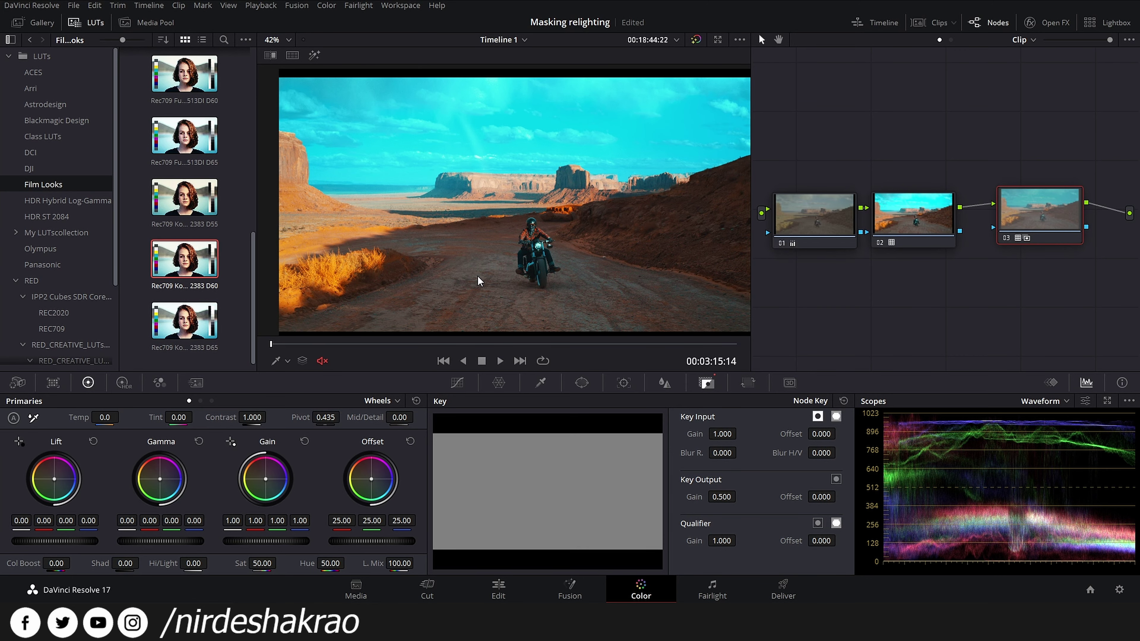
Toggle the grade again and pan the zoomed image to compare before and after.
scroll(476, 271, "up", 2)
scroll(502, 264, "up", 2)
scroll(530, 276, "down", 1)
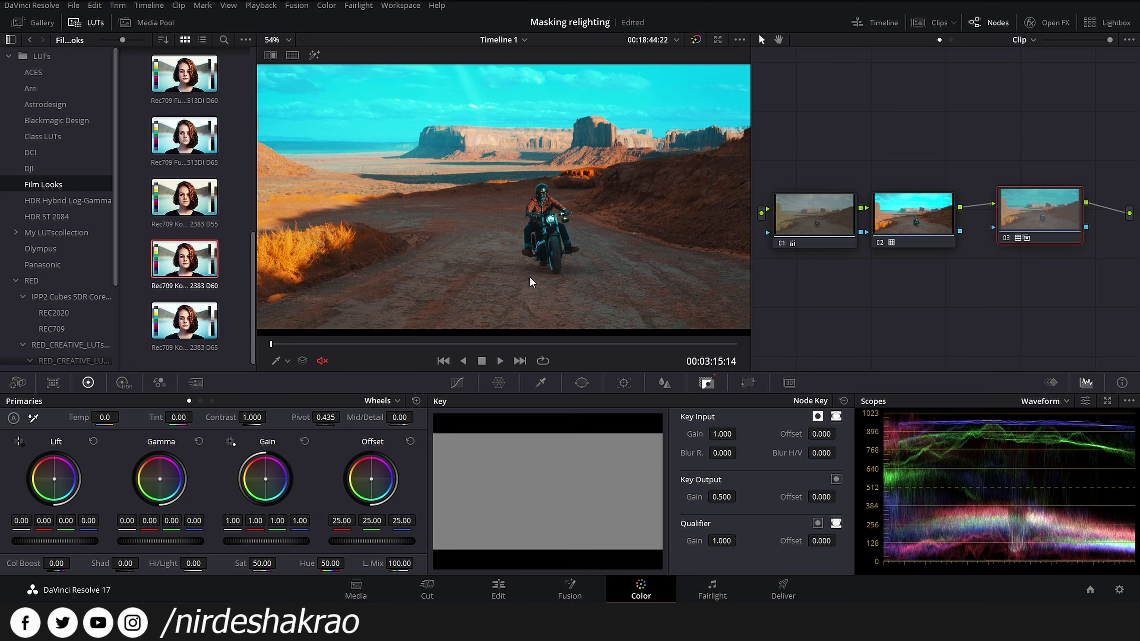
scroll(542, 262, "down", 2)
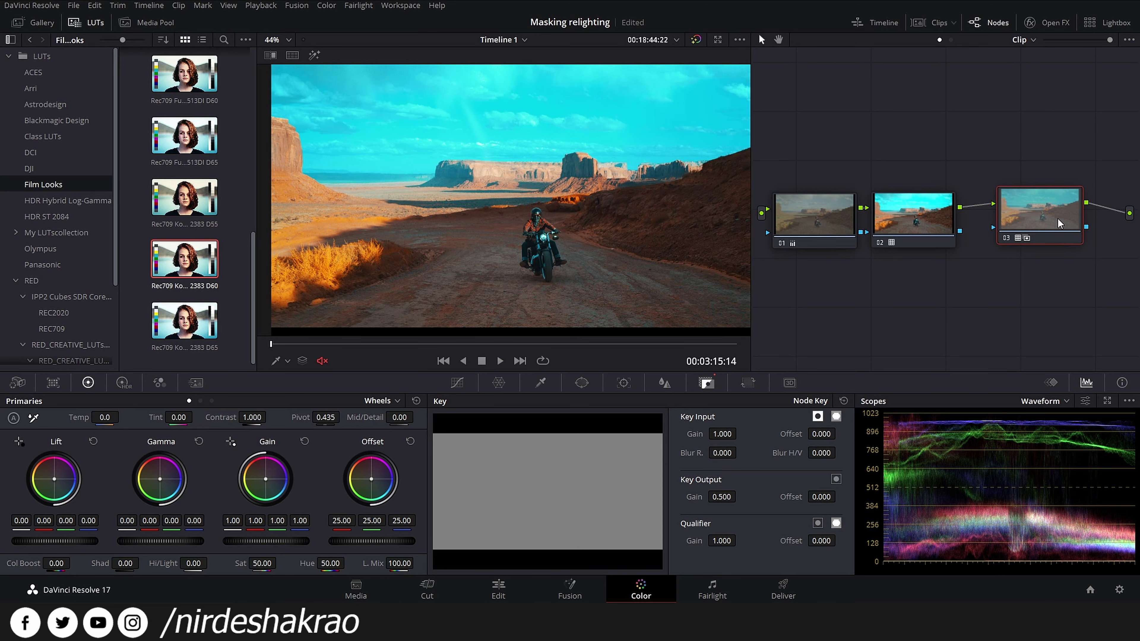
key("ctrl+d")
key("ctrl+d")
key("ctrl+d")
key("ctrl+d")
left_click_drag(579, 235, 548, 245)
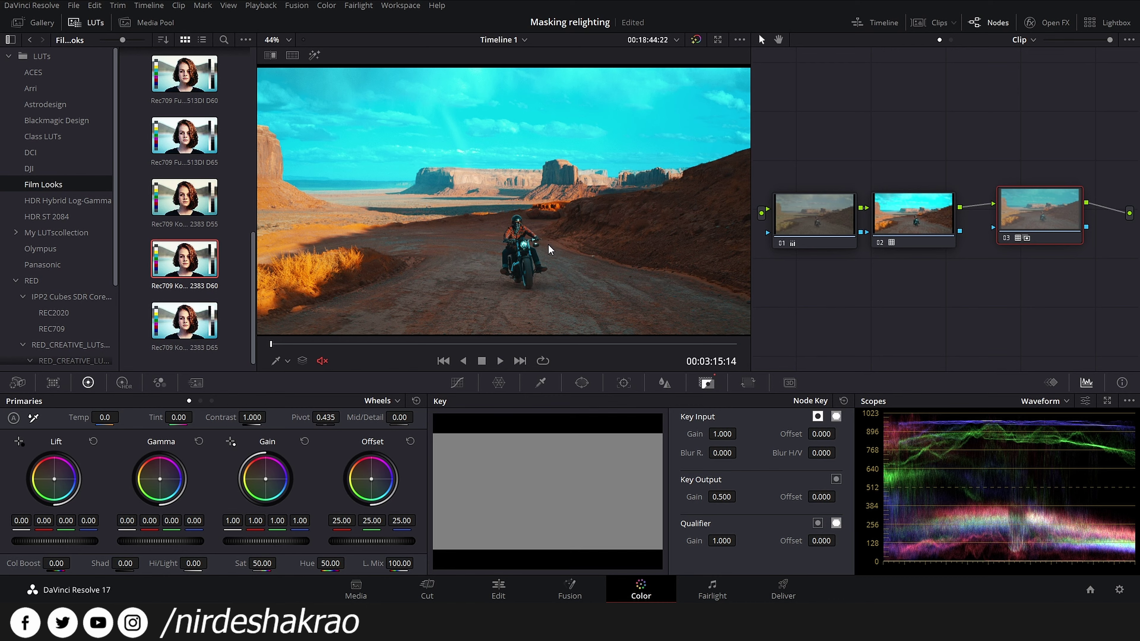
Save the Masking relighting project and bring up the RED Creative LUT Kit browser page.
key("ctrl+s")
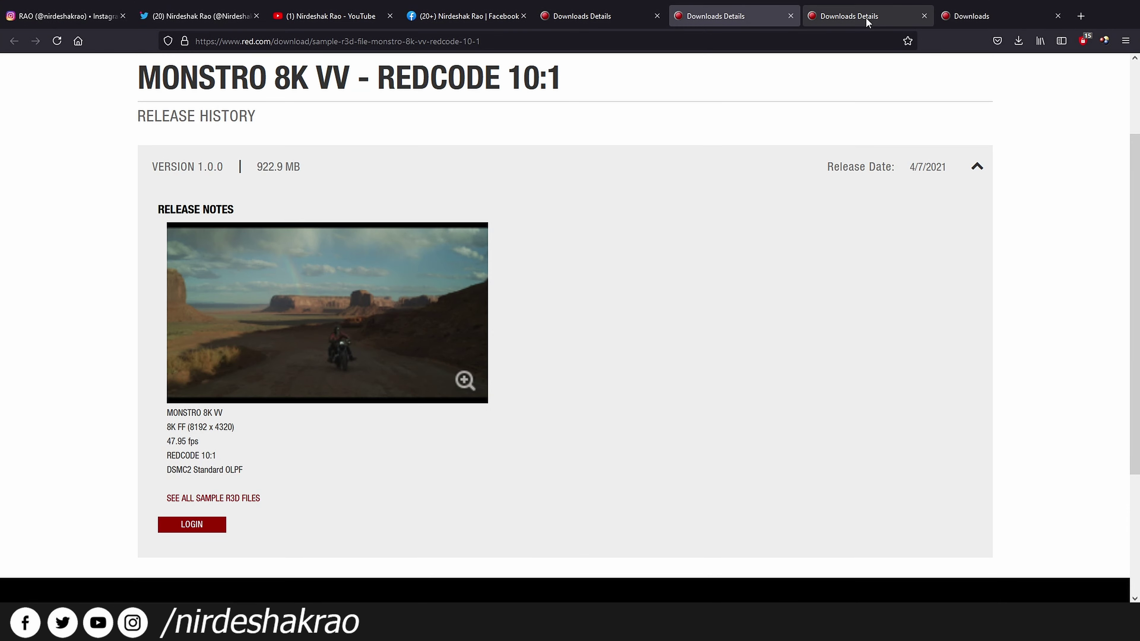
left_click(867, 17)
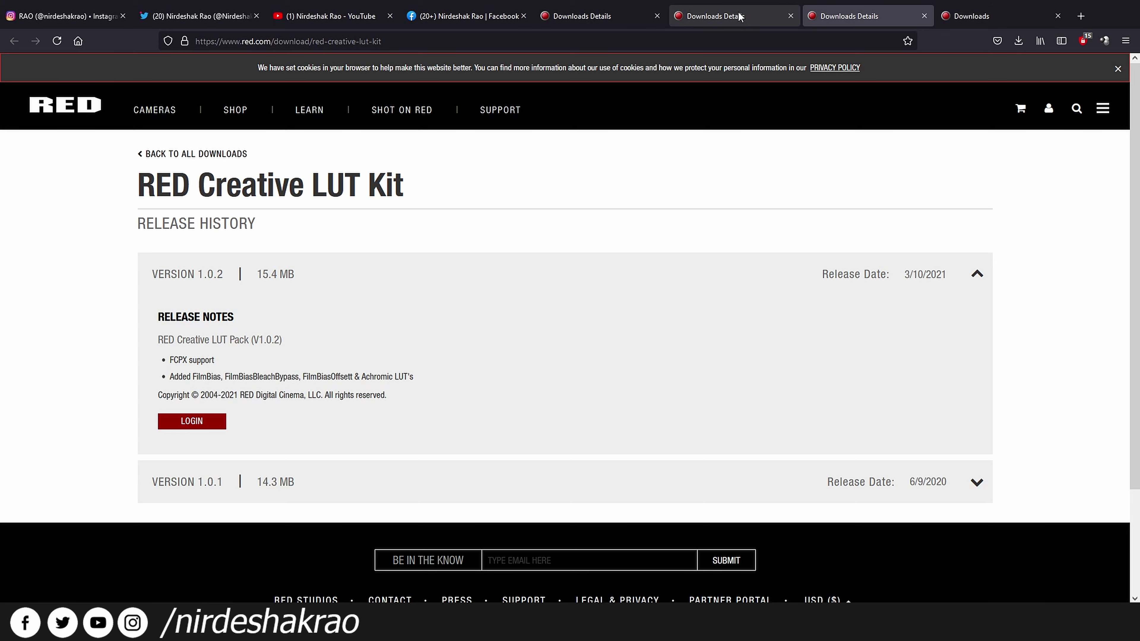
Flip through the open download tabs, ending on the Creative LUT Kit's version 1.0.2 release history.
left_click(727, 16)
key("ctrl+Tab")
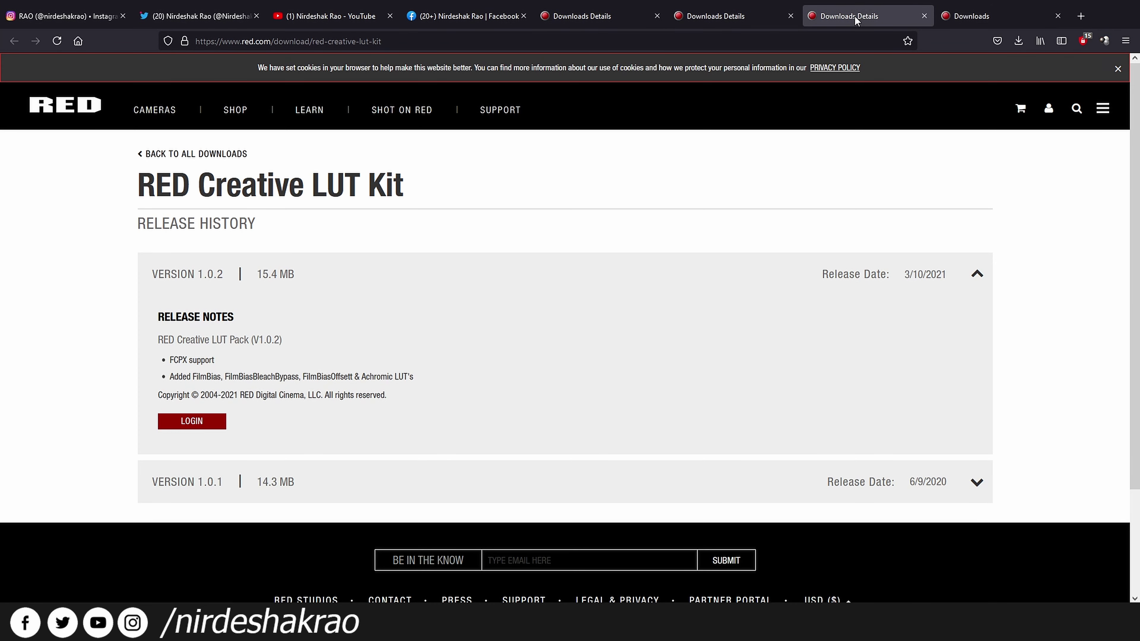
left_click(606, 28)
left_click(747, 27)
left_click(837, 27)
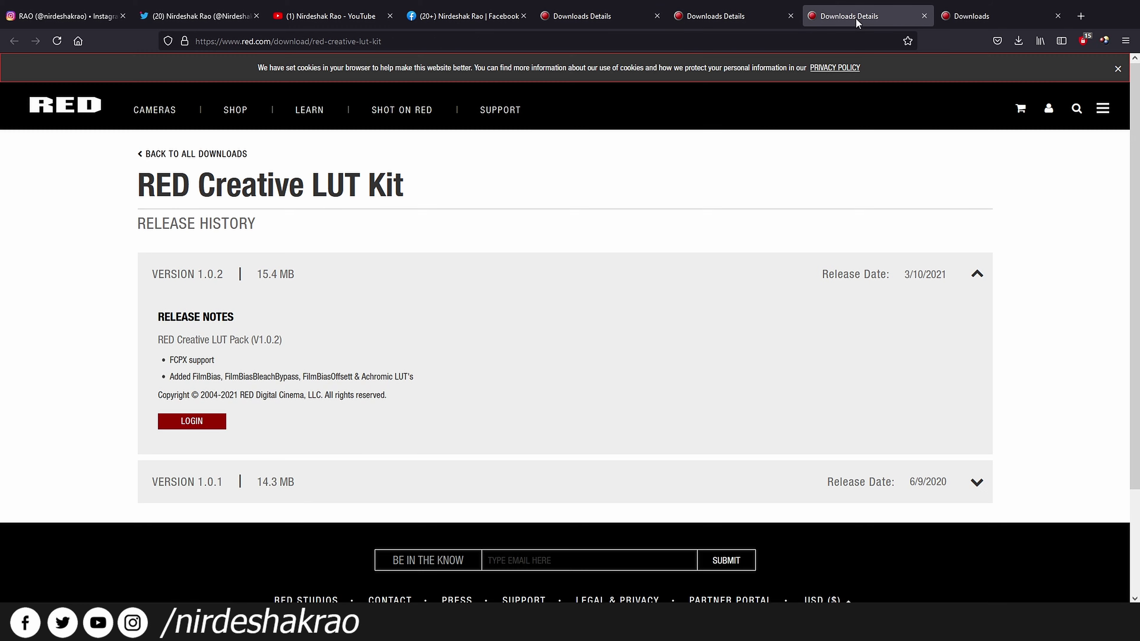